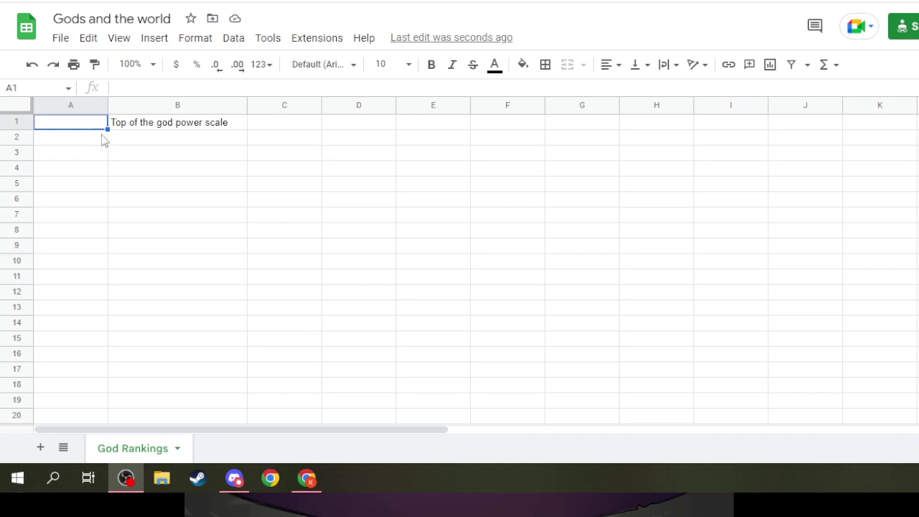
Step: Enter Kalfel "Solar Dragon" in cell A2 and widen column A to fit the text
click(102, 138)
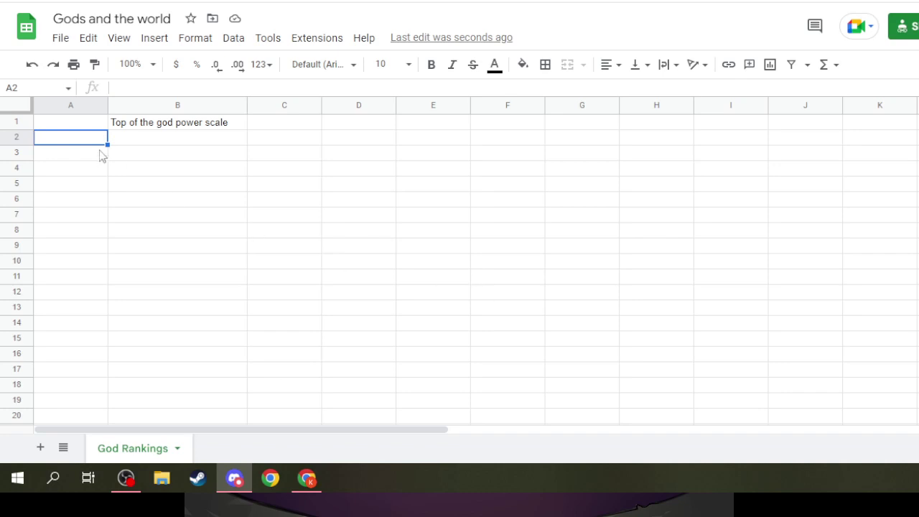
click(236, 140)
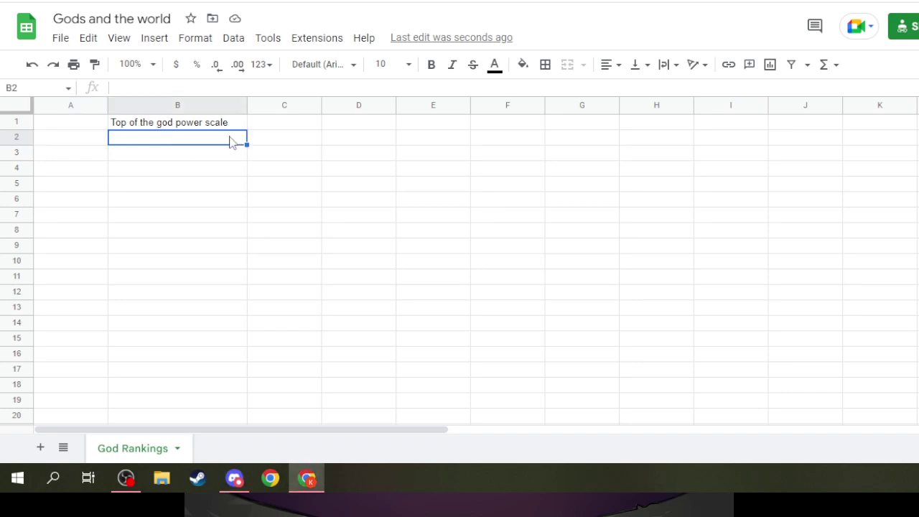
click(93, 130)
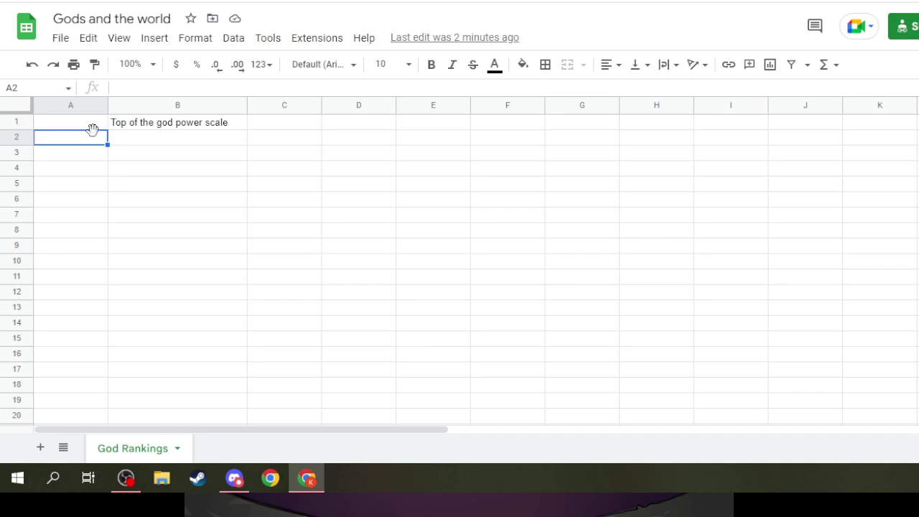
text(Ka)
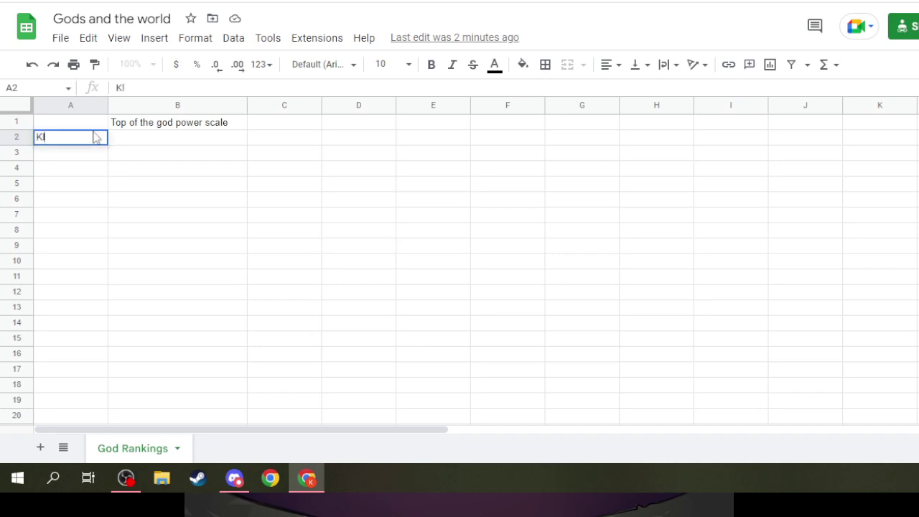
key(BackSpace)
text(alfel ")
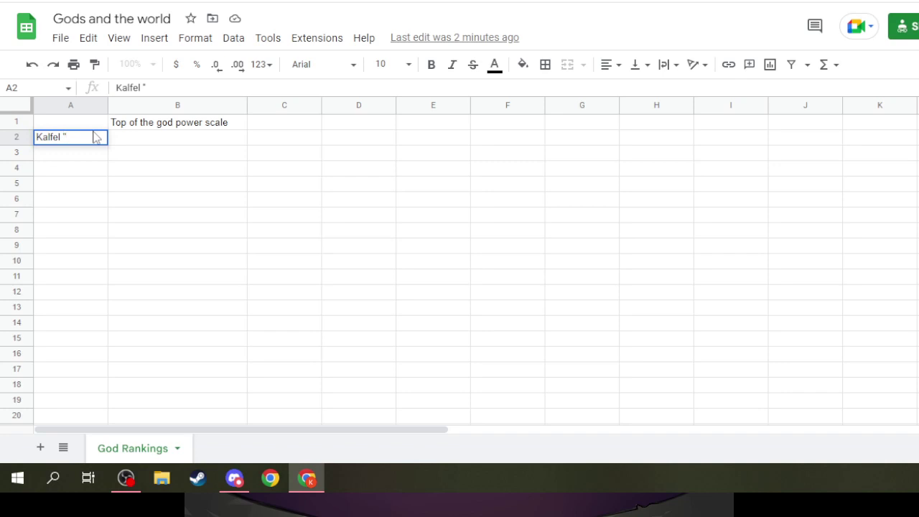
text(Solar Dragon")
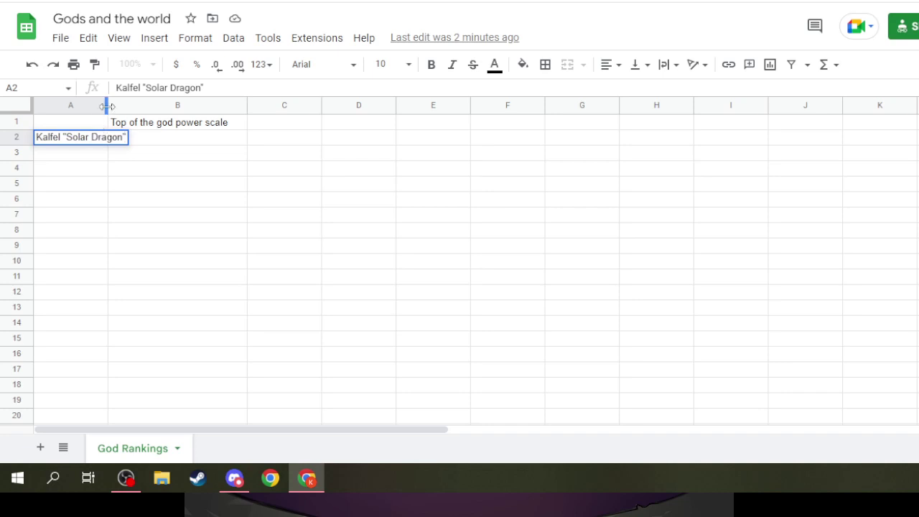
drag(107, 104, 149, 104)
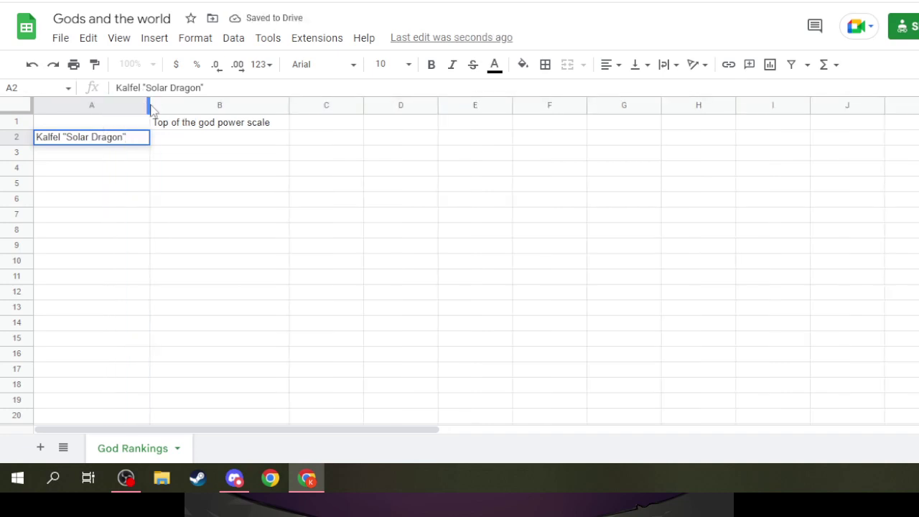
click(150, 106)
Step: Enter Thieth "Time" in cell B2, beside the Kalfel entry
click(182, 142)
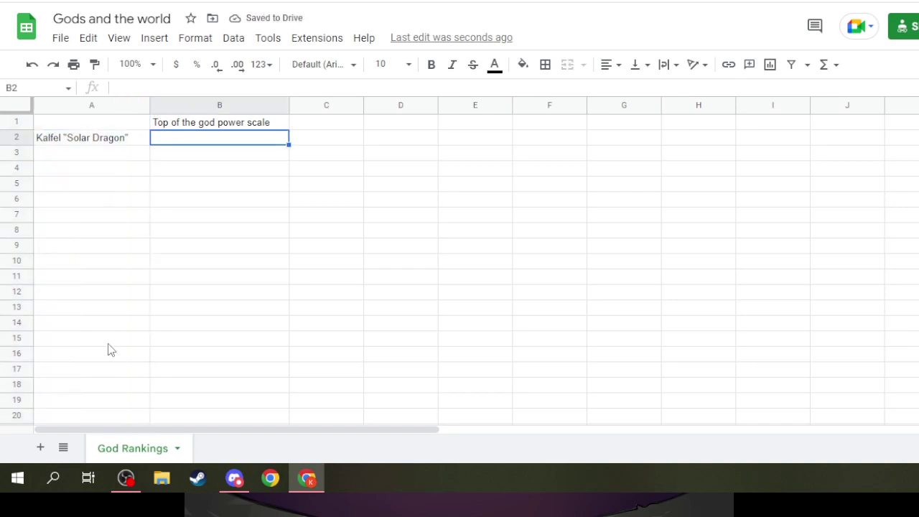
text(The)
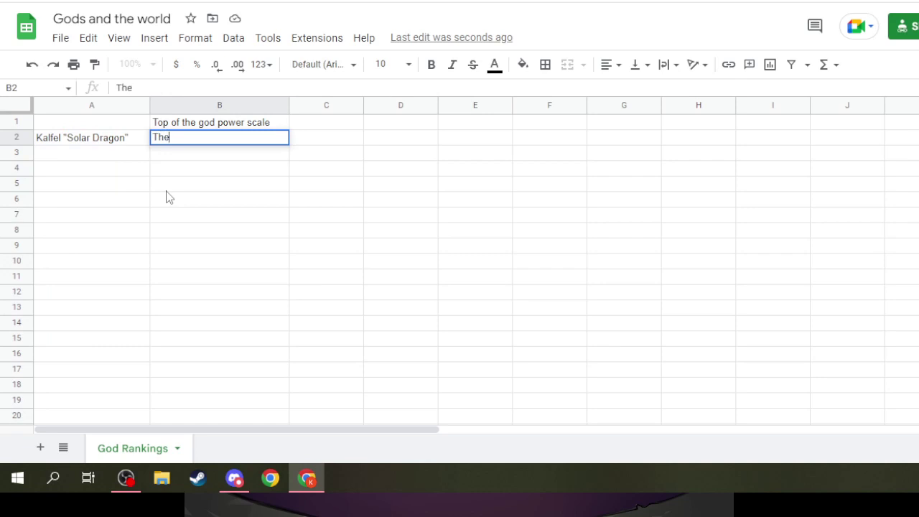
key(BackSpace)
text(ieth)
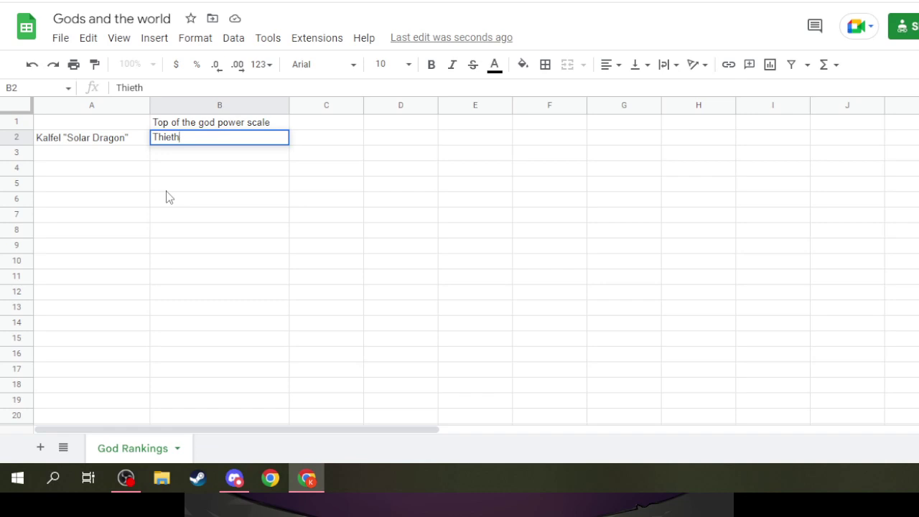
click(190, 88)
text("Time")
Step: Enter Tensub in cell C2 and widen column C slightly
click(339, 139)
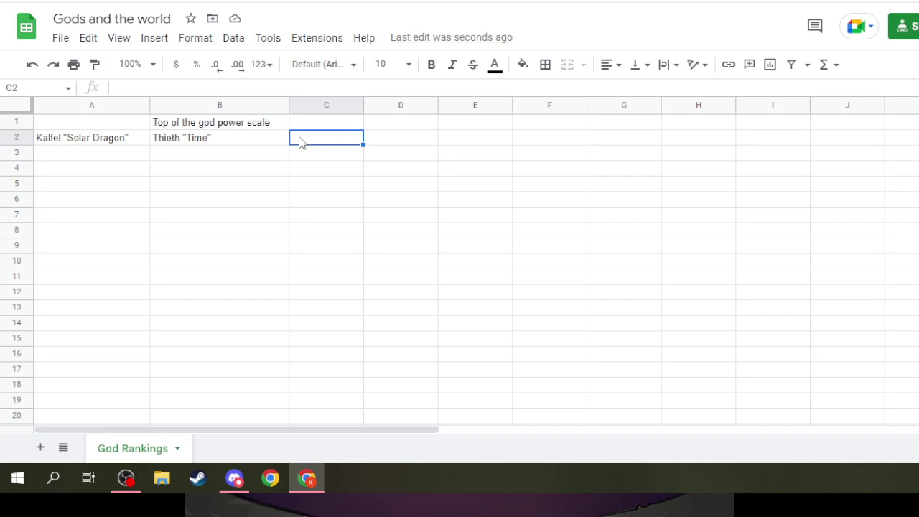
text(Tensub)
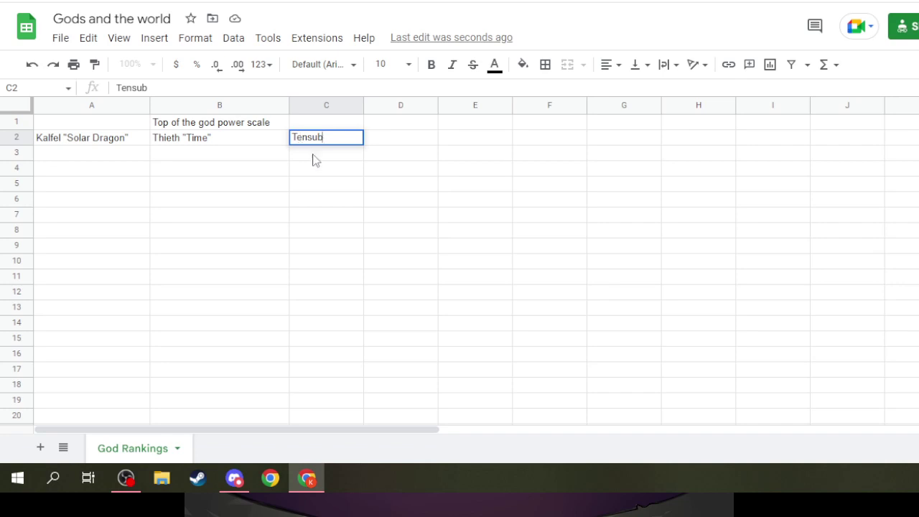
drag(363, 108, 369, 107)
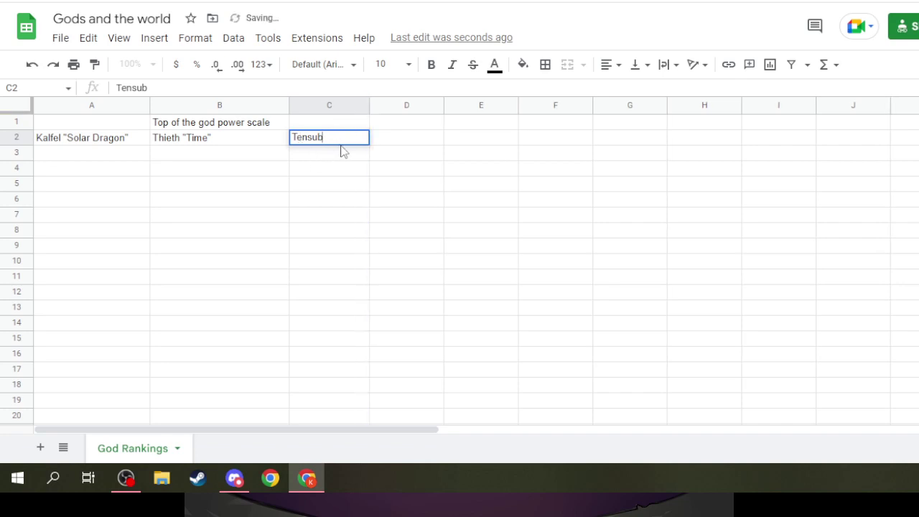
click(338, 157)
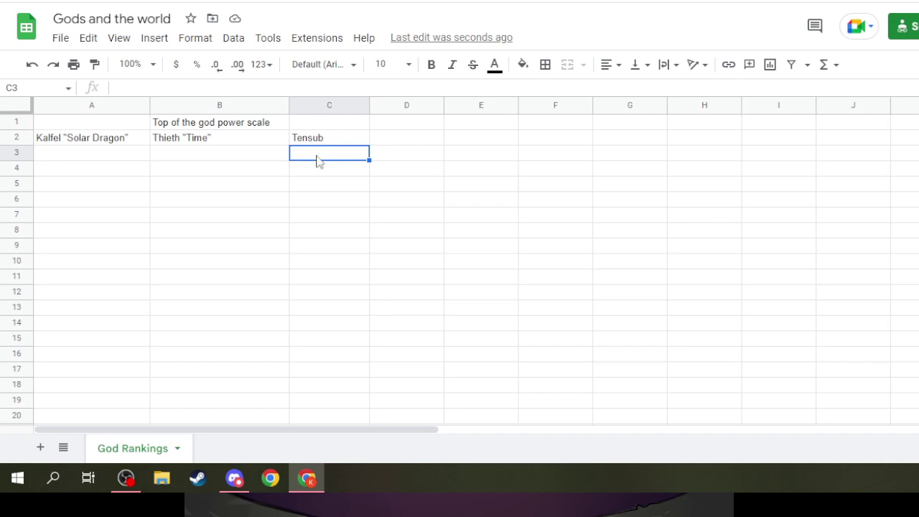
Step: Enter Primordials Goddess in cell D3 and widen column D to fit the text
click(202, 157)
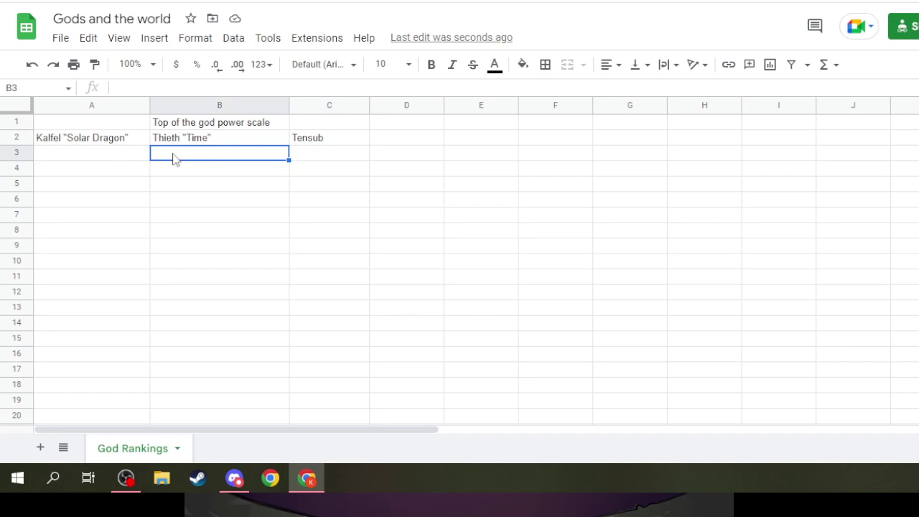
click(423, 140)
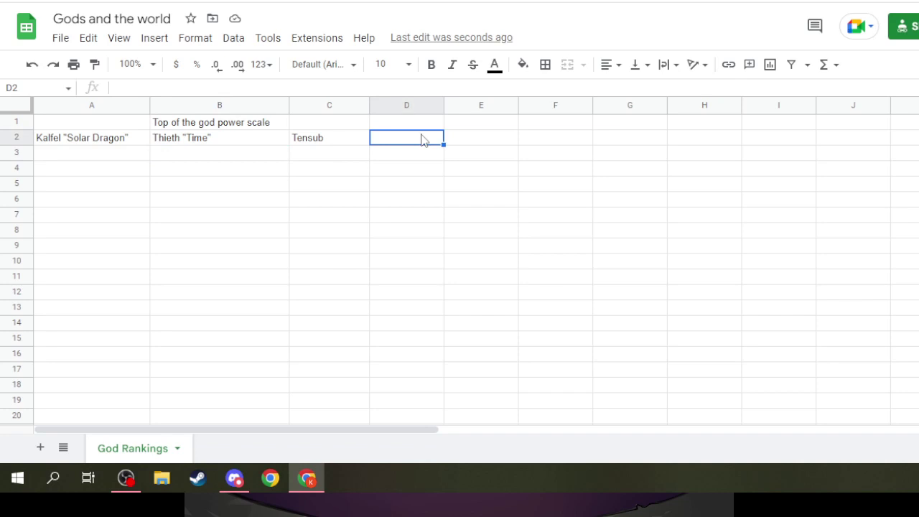
key(Down)
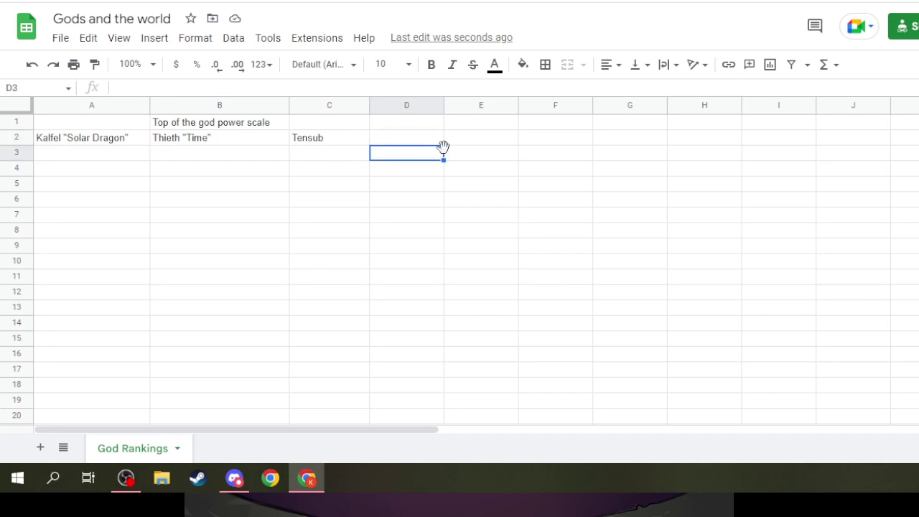
text(Primor)
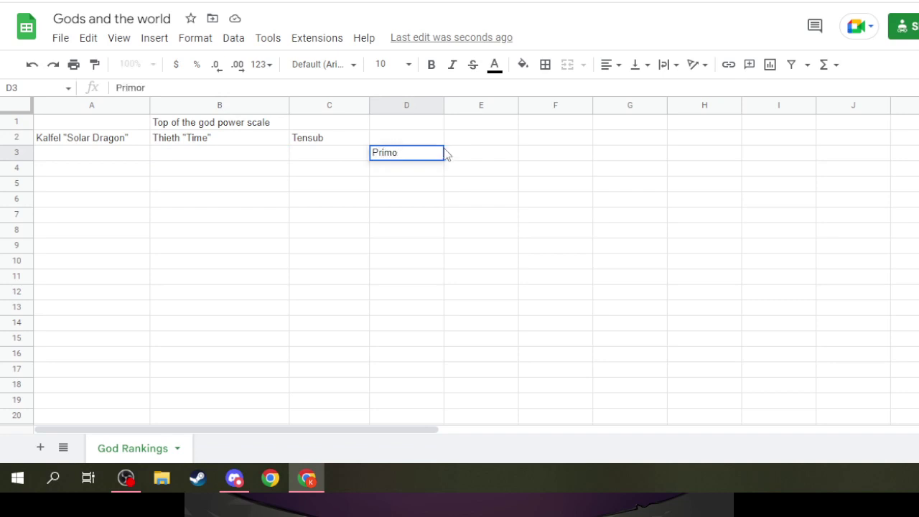
text(dials )
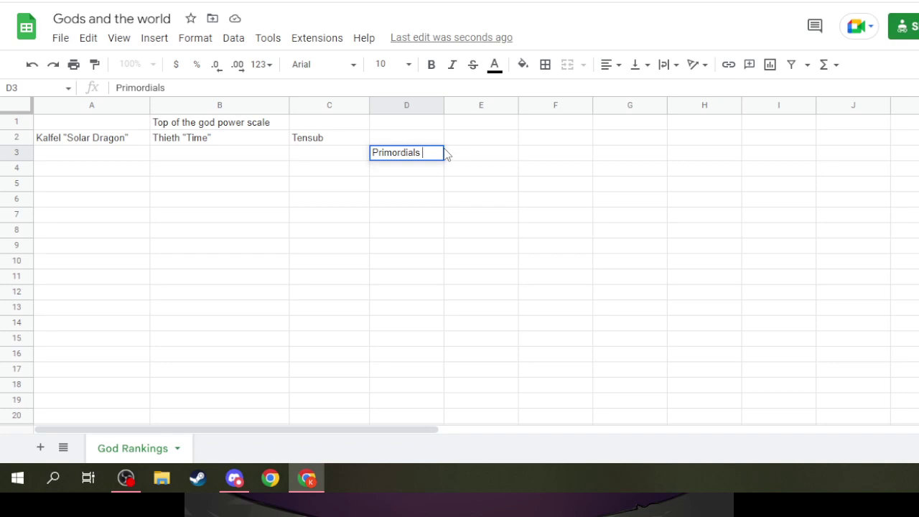
text(Goddess)
drag(445, 108, 474, 112)
click(388, 201)
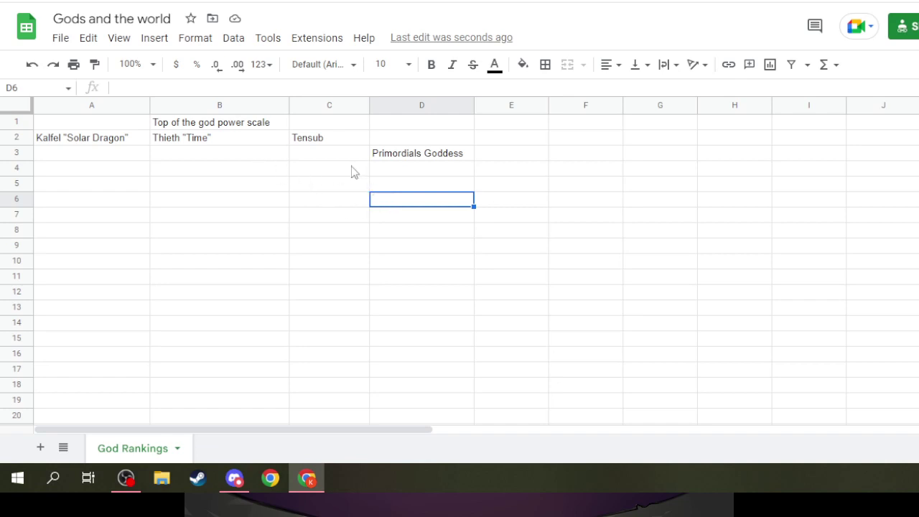
Step: Enter Shagnorakk in cell B4, two rows below the Thieth entry
click(237, 173)
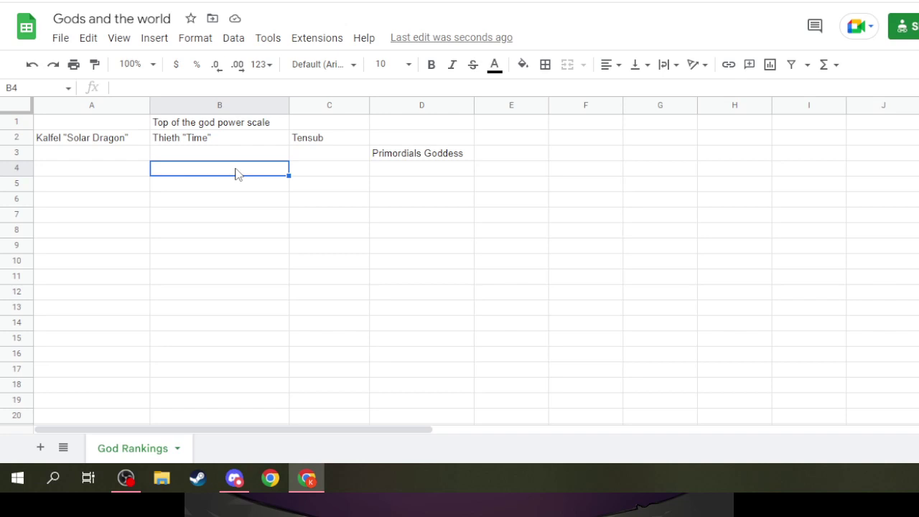
text(Shag)
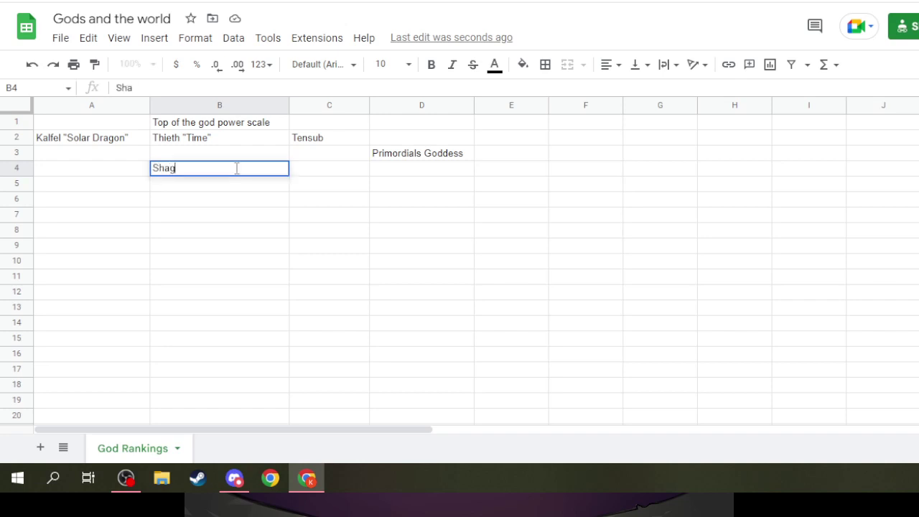
text(norakk)
click(313, 174)
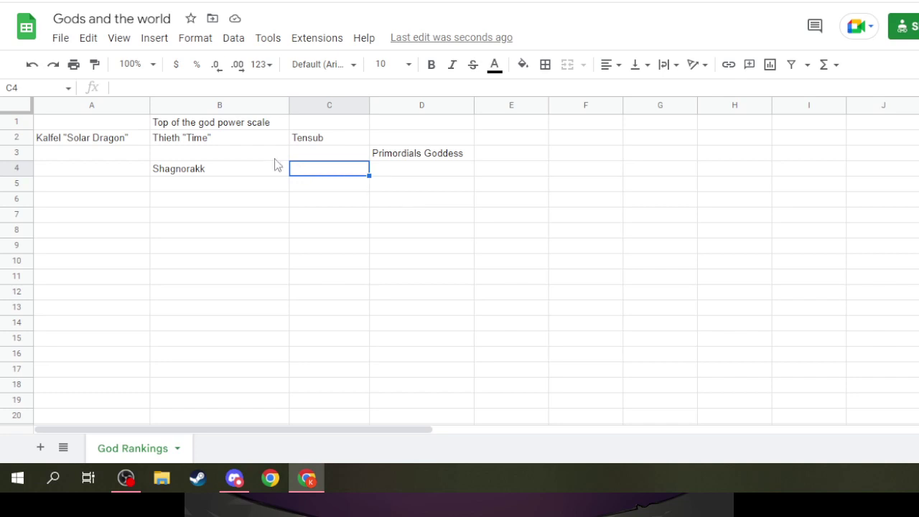
Step: Insert one empty column to the left of column C, which holds Tensub
click(263, 106)
click(301, 106)
right_click(301, 106)
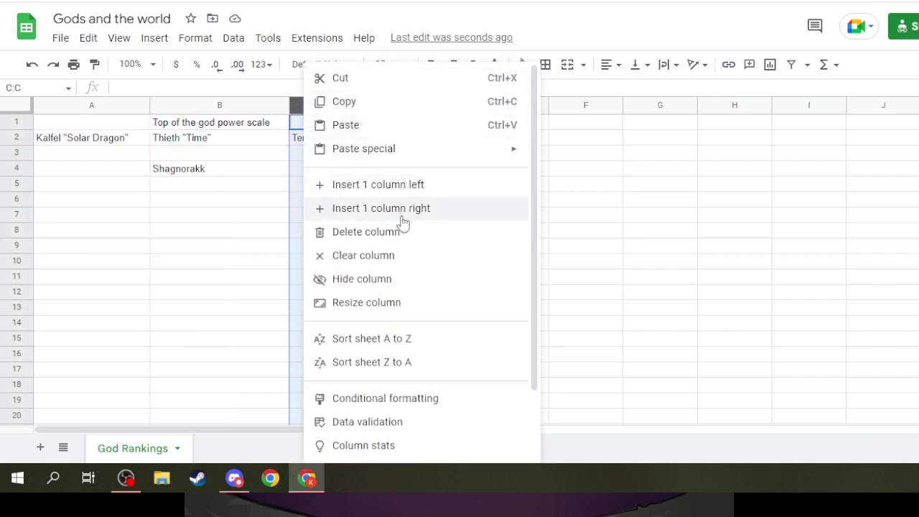
click(399, 188)
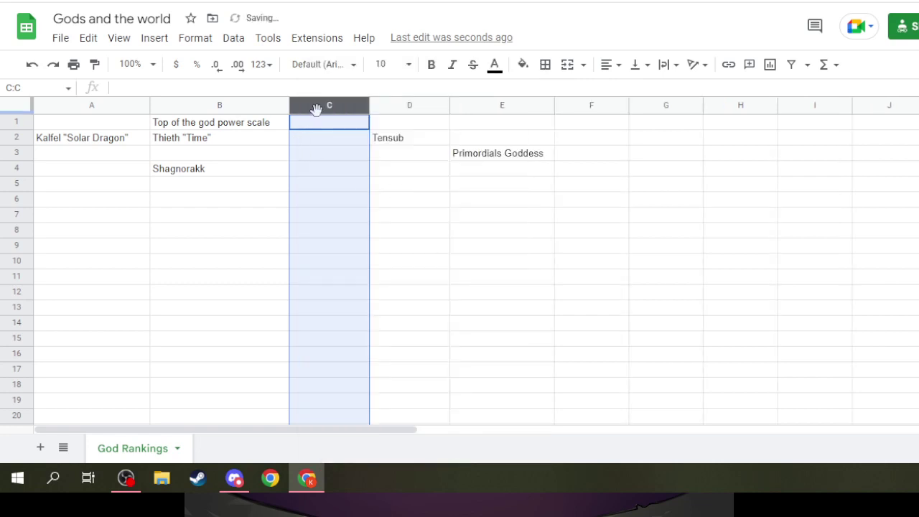
Step: Enter Alenta in cell C4 of the empty column, beside Shagnorakk
click(327, 158)
click(327, 172)
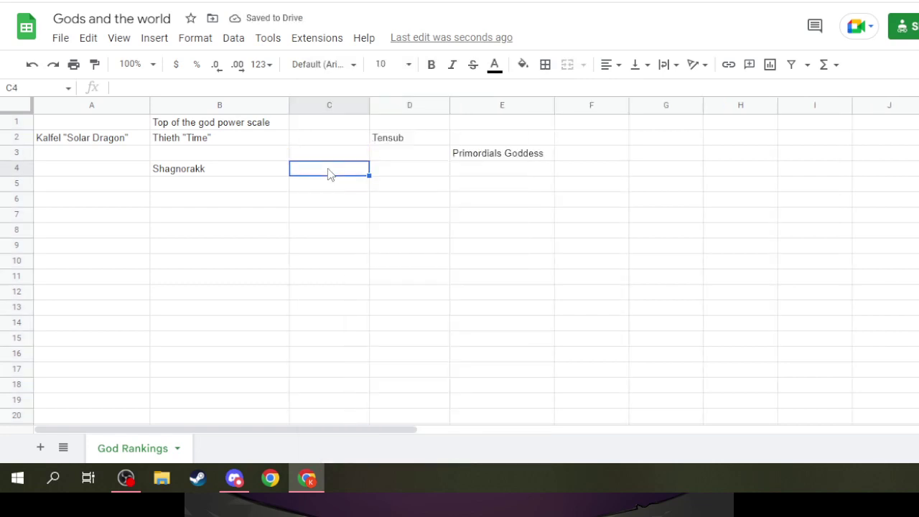
text(A)
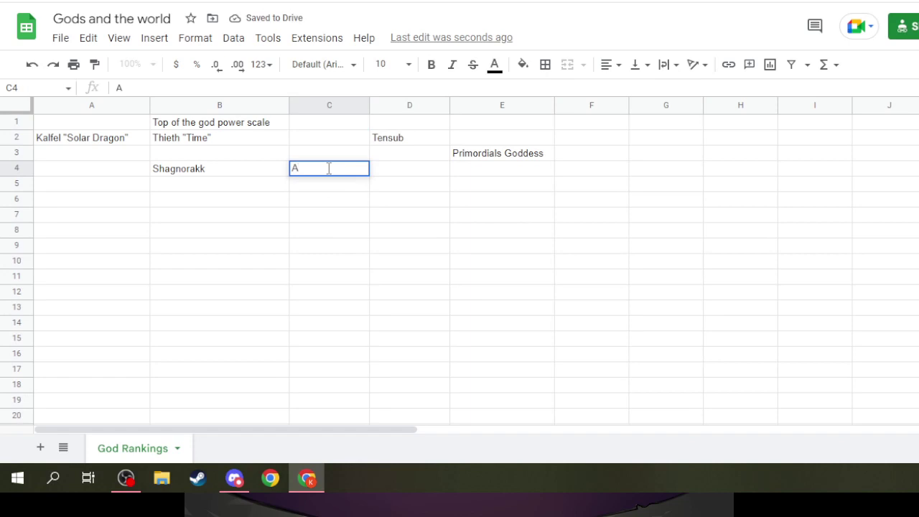
text(lenta)
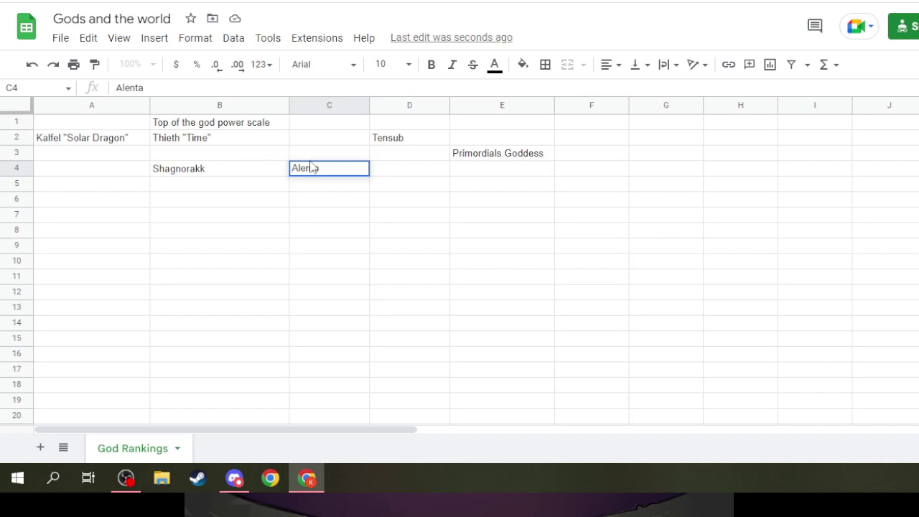
Step: Switch to Google Drive and go up from The Gods and Realms to the DND Campaigns folder
click(233, 478)
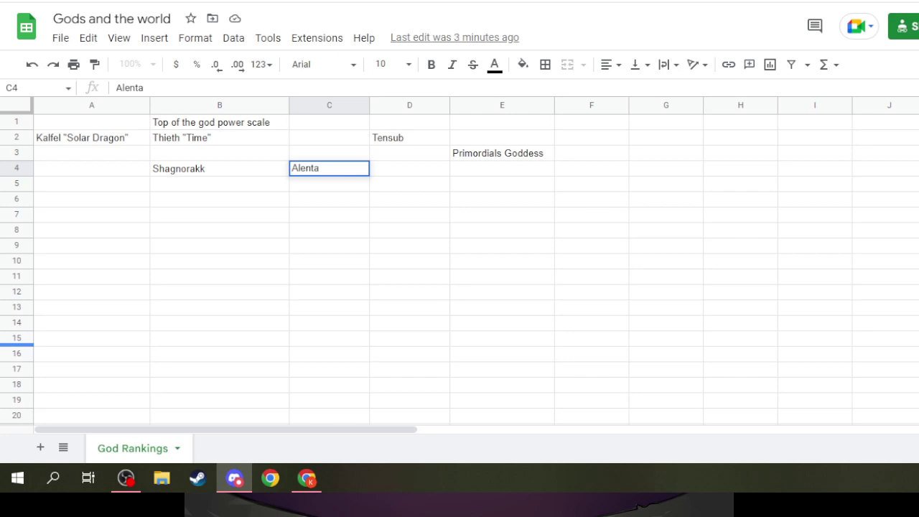
click(398, 342)
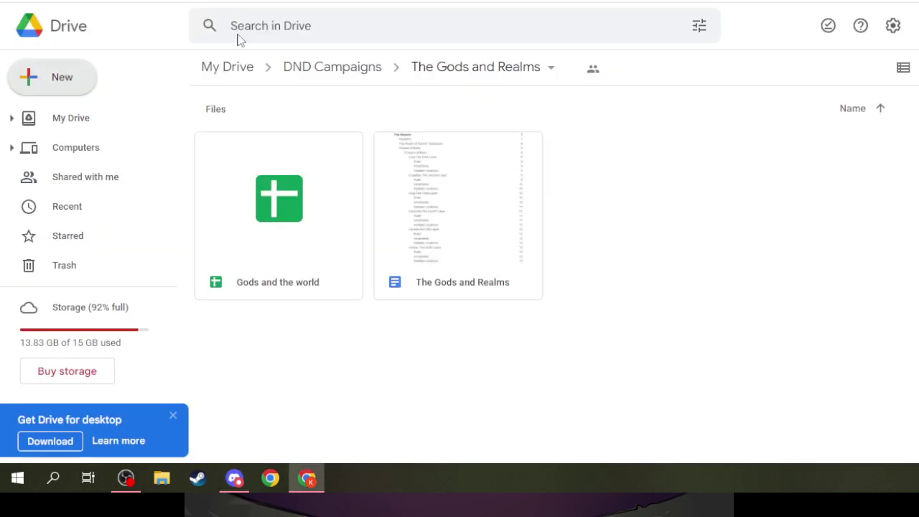
key(ctrl+tab)
click(371, 65)
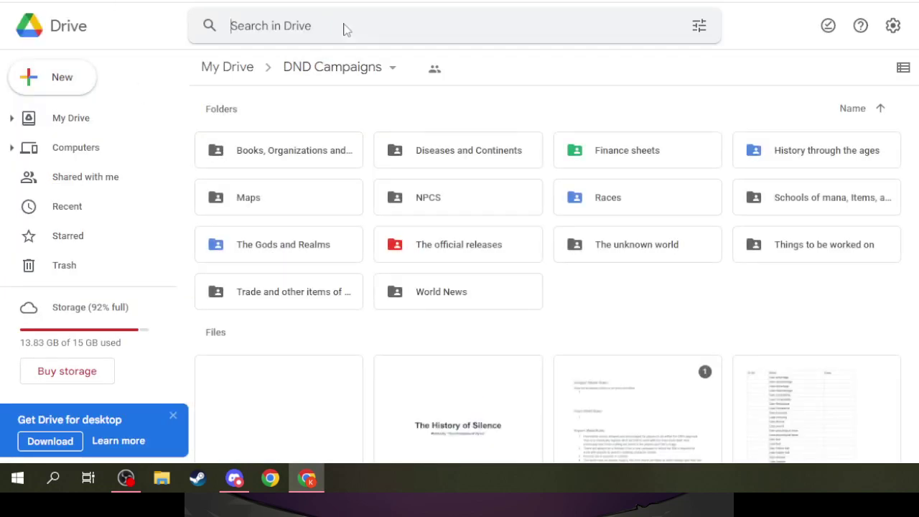
Step: Search Drive for "mesa" and open one of the suggested files
click(345, 25)
text(meso)
text(nu)
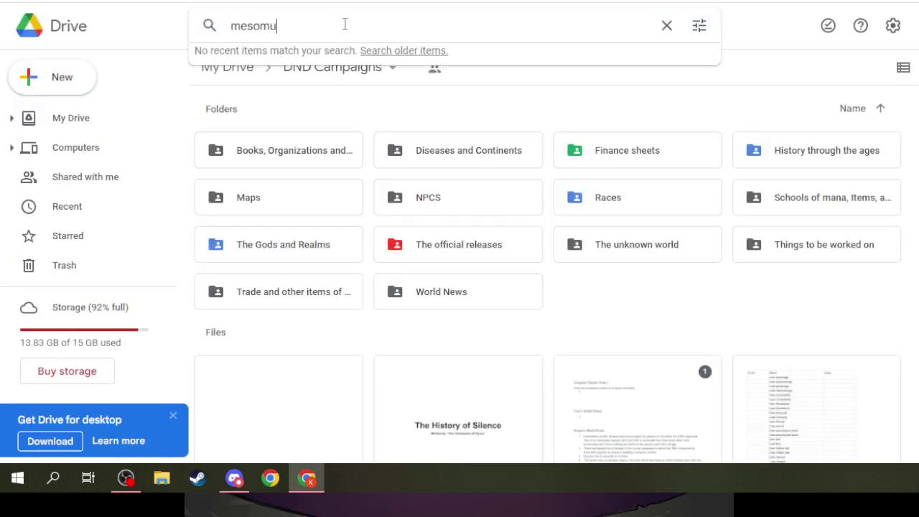
key(BackSpace)
key(BackSpace)
key(BackSpace)
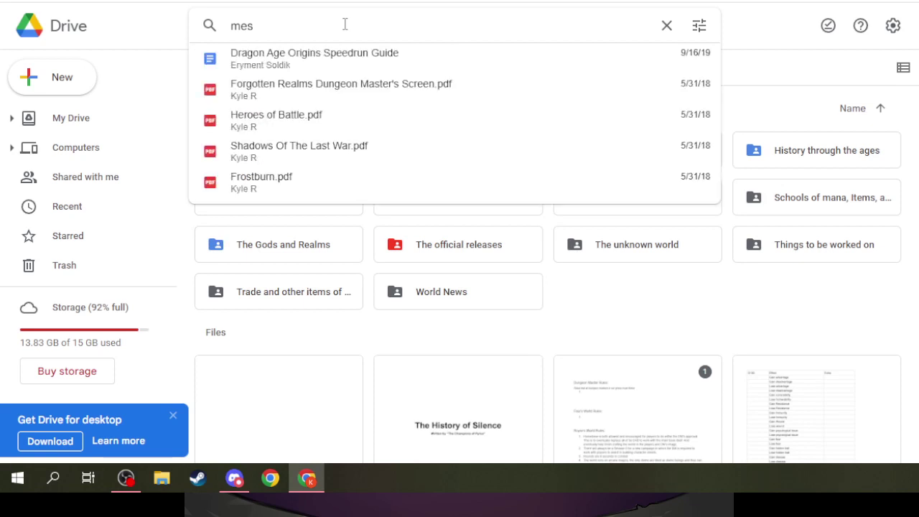
text(a)
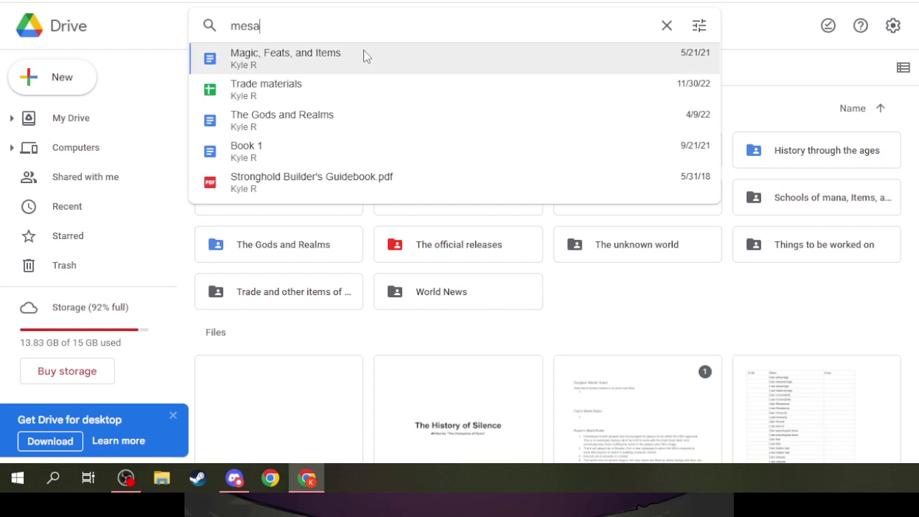
click(389, 178)
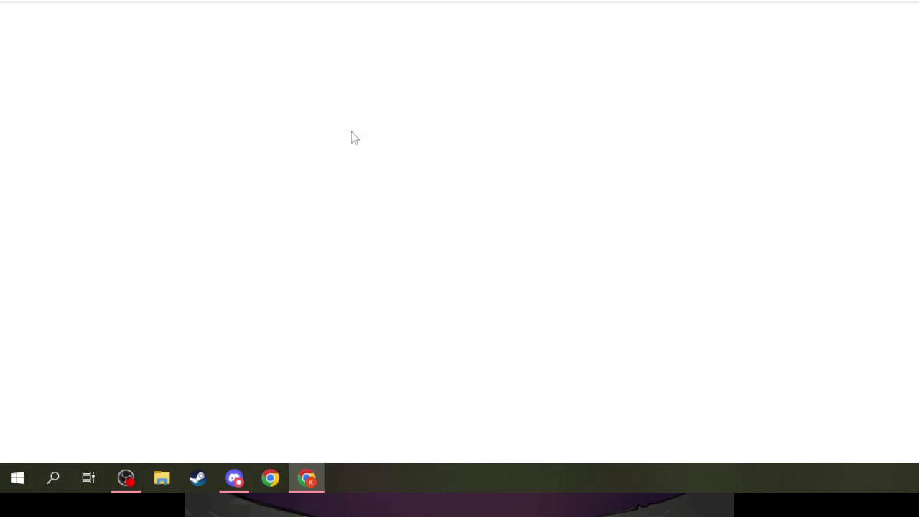
Step: Look through the contents of The Gods and Realms and search the document for "mesa" and "meso"
scroll(267, 222, down, 8)
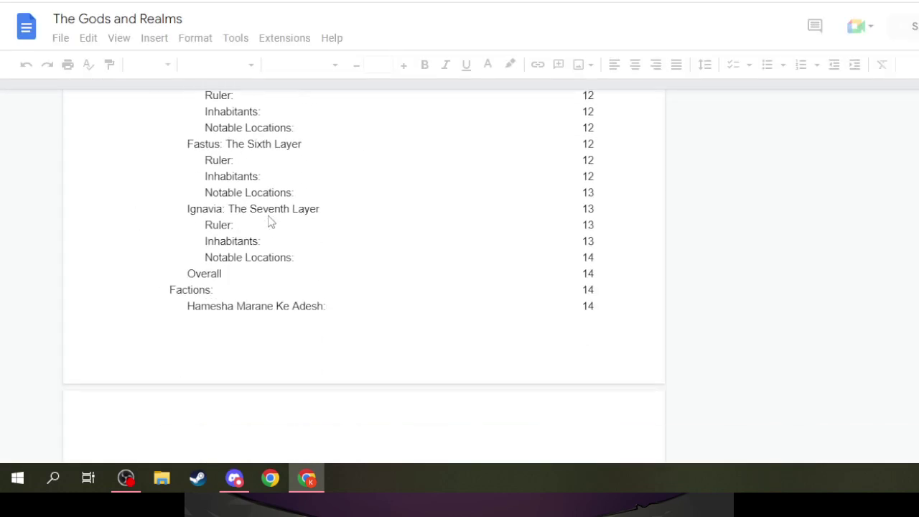
scroll(269, 221, down, 9)
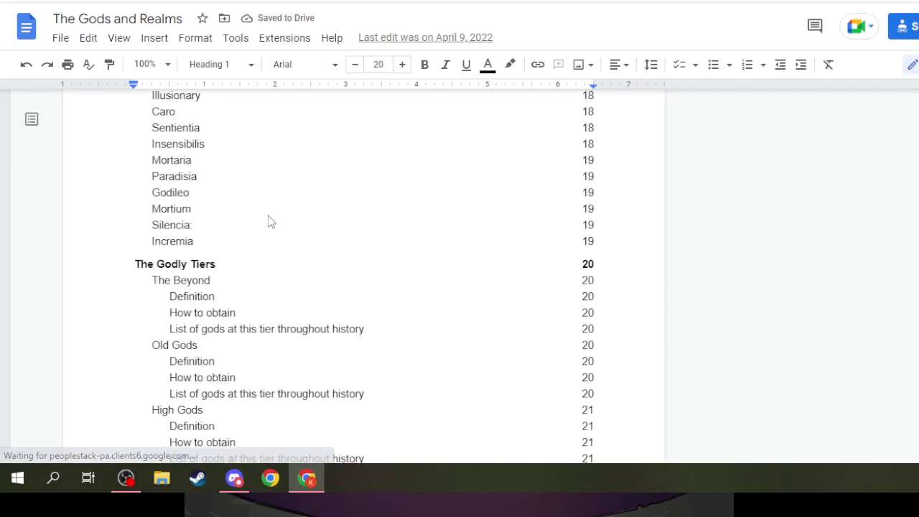
scroll(267, 221, down, 8)
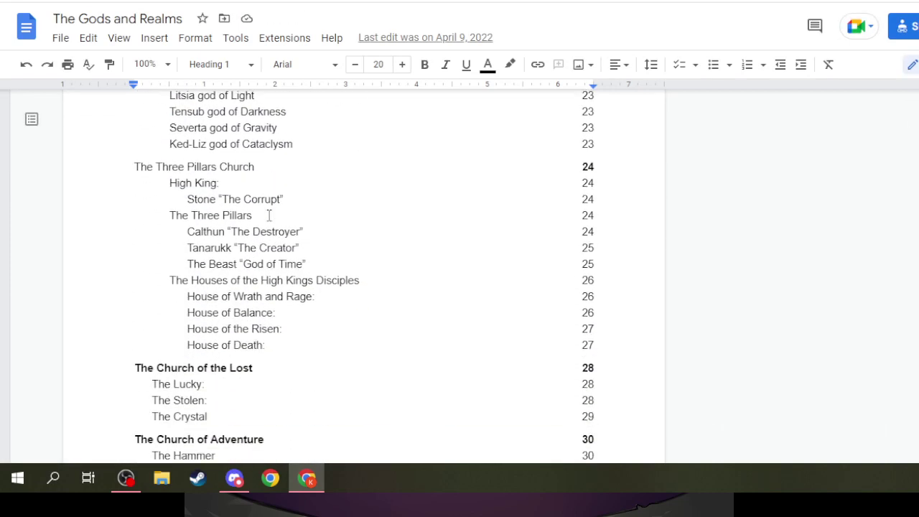
scroll(269, 216, down, 1)
scroll(269, 215, down, 1)
key(ctrl+f)
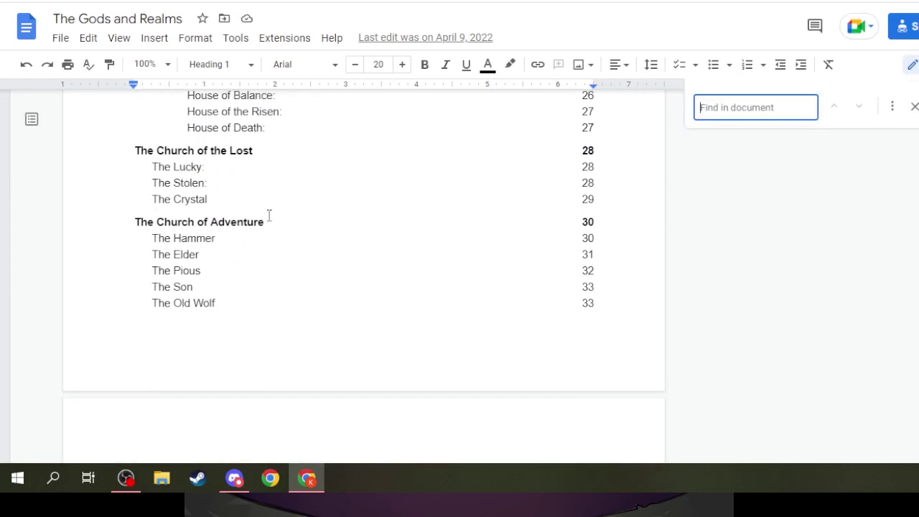
text(mesa)
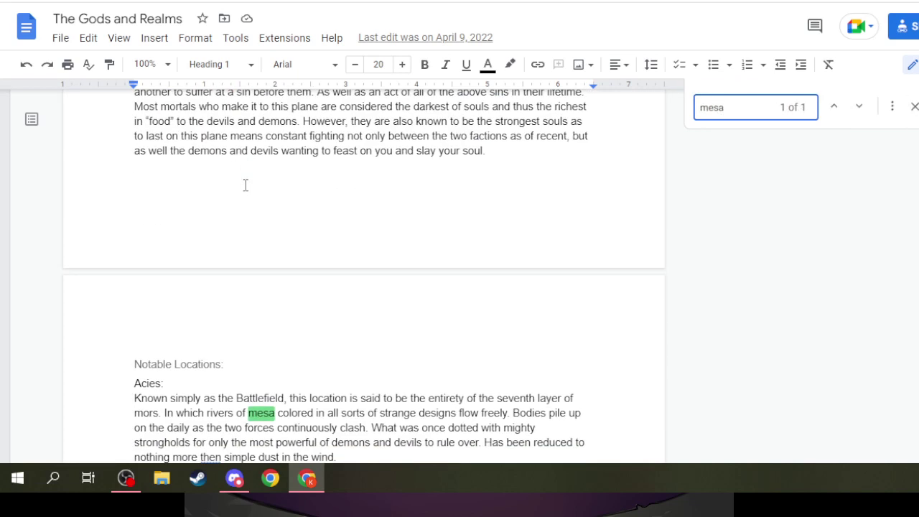
key(BackSpace)
text(o)
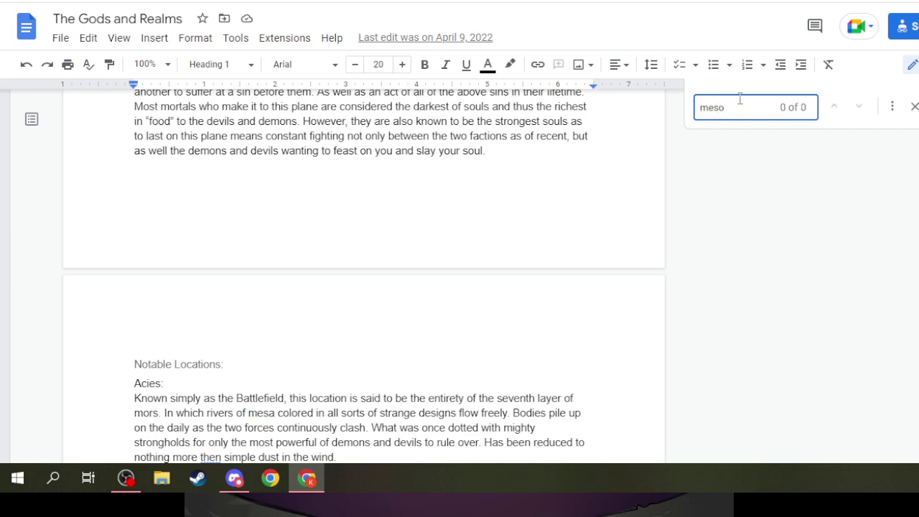
Step: Return to Google Drive and search for "mesomusa"
key(ctrl+Tab)
click(342, 19)
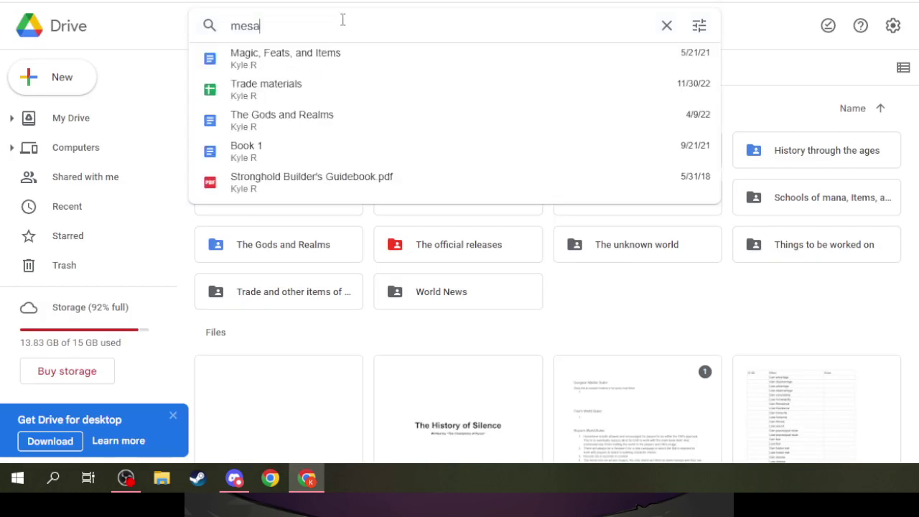
text(o)
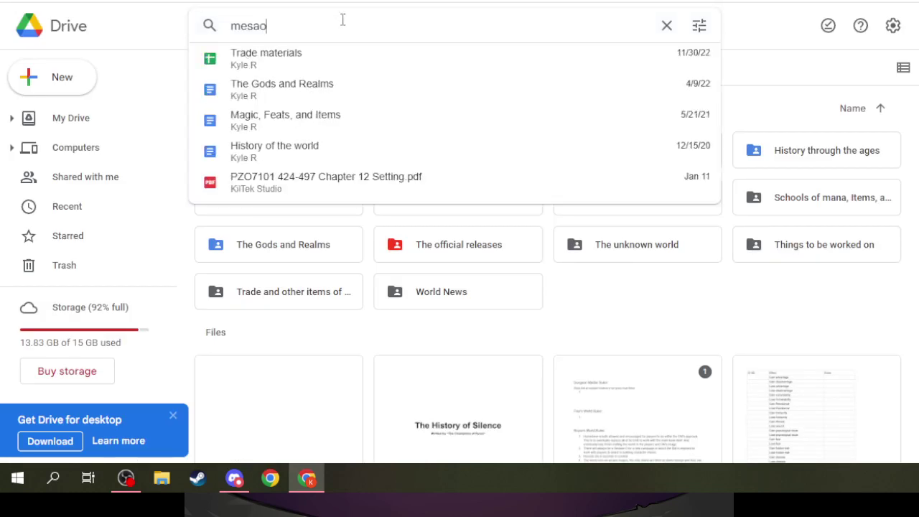
text(musa)
key(Return)
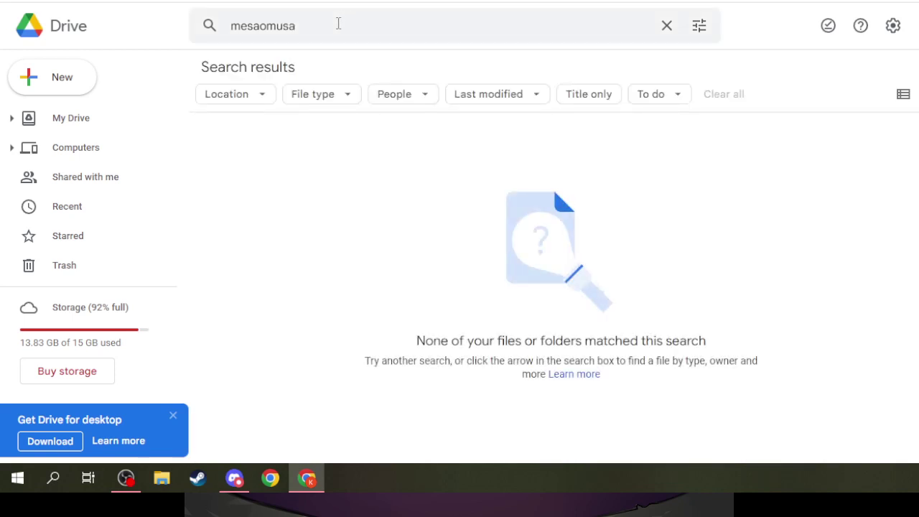
click(260, 26)
key(BackSpace)
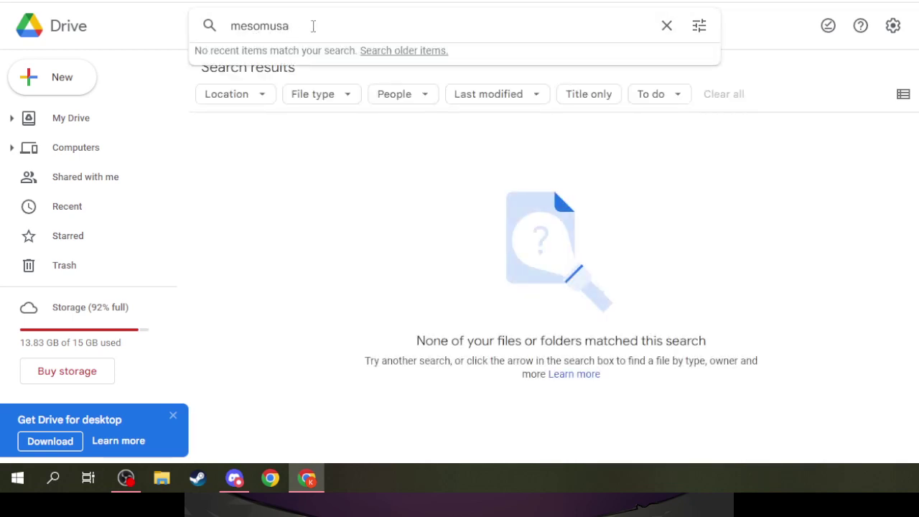
key(Return)
Step: Open the Fire Giants document and read the Mesomusa passage under Religious beliefs
double_click(279, 232)
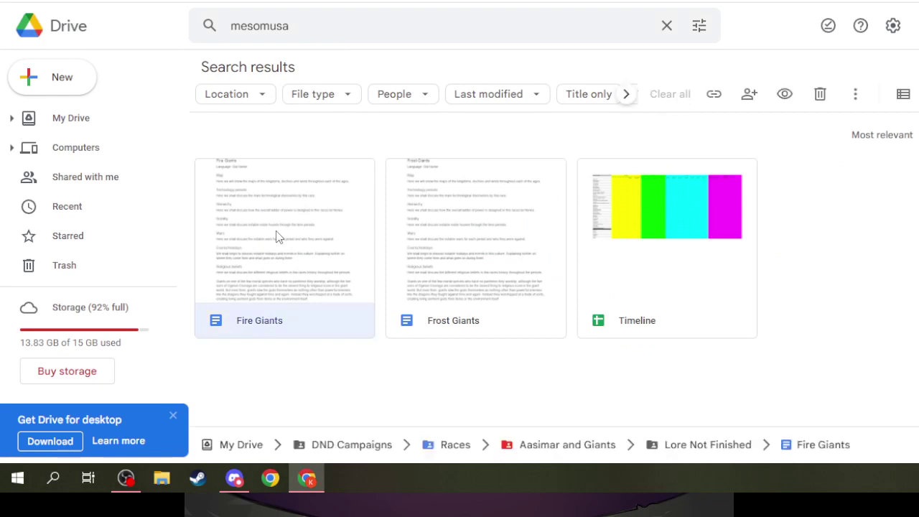
scroll(277, 236, down, 5)
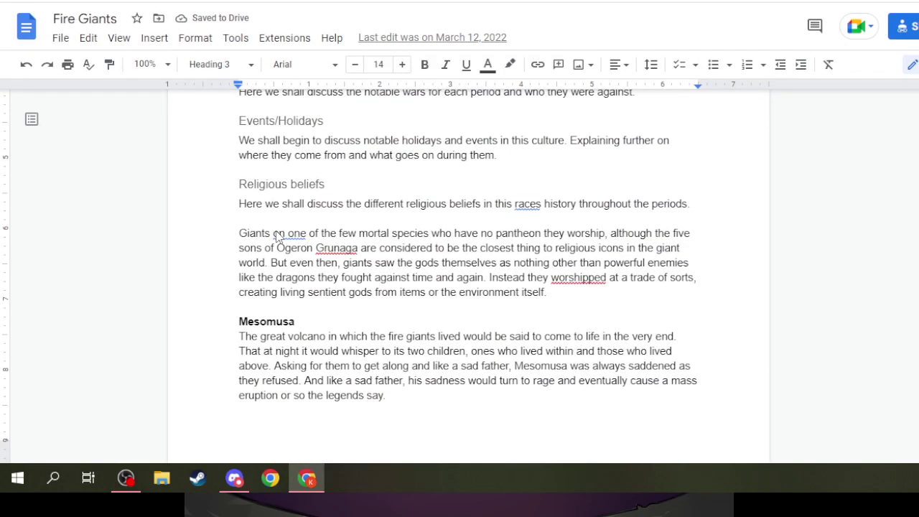
click(343, 365)
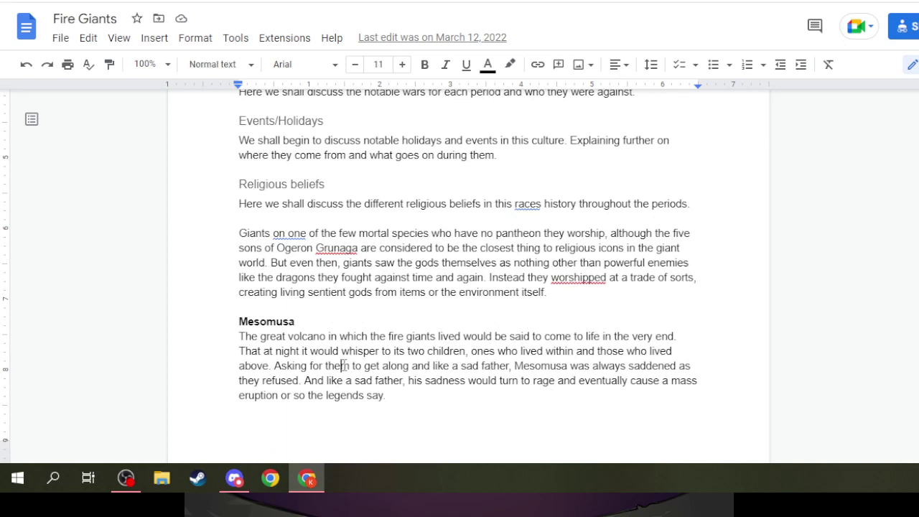
Step: Switch to the Gods and the world spreadsheet and enter Mesomusa in cell D7, below Tensub
key(ctrl+Tab)
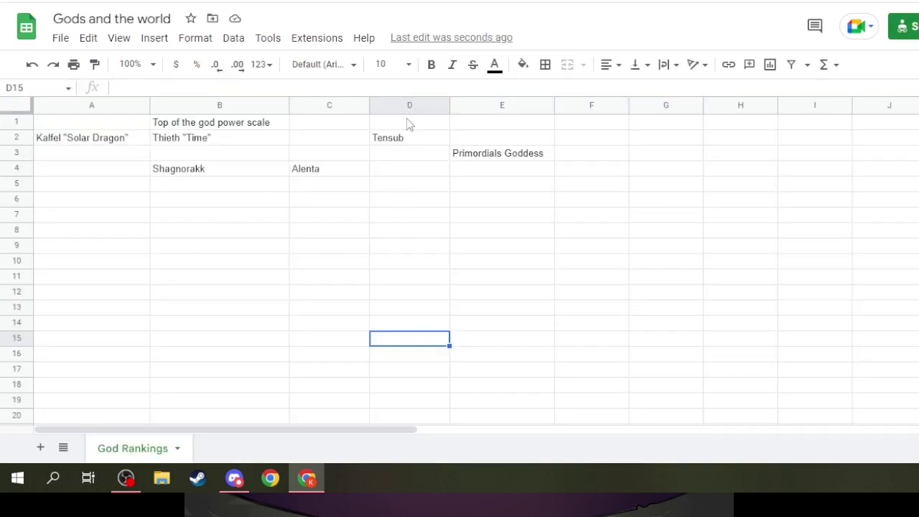
click(412, 140)
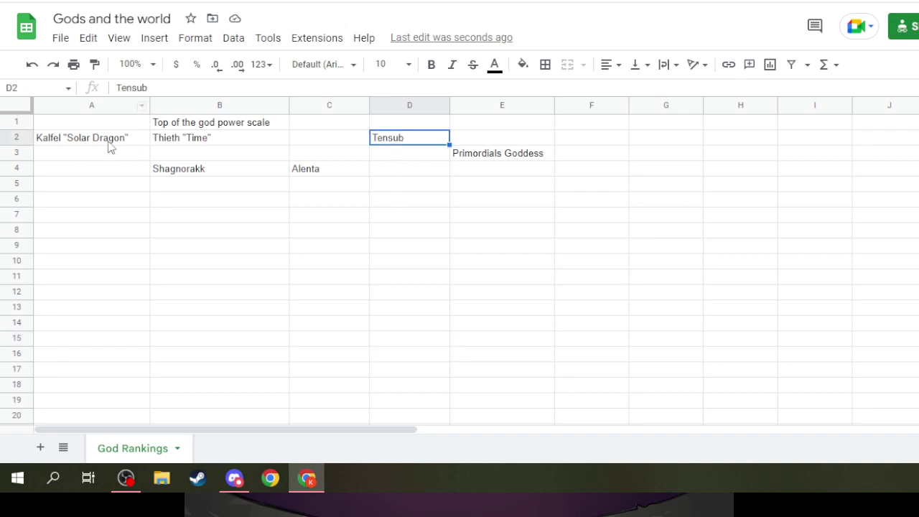
click(420, 174)
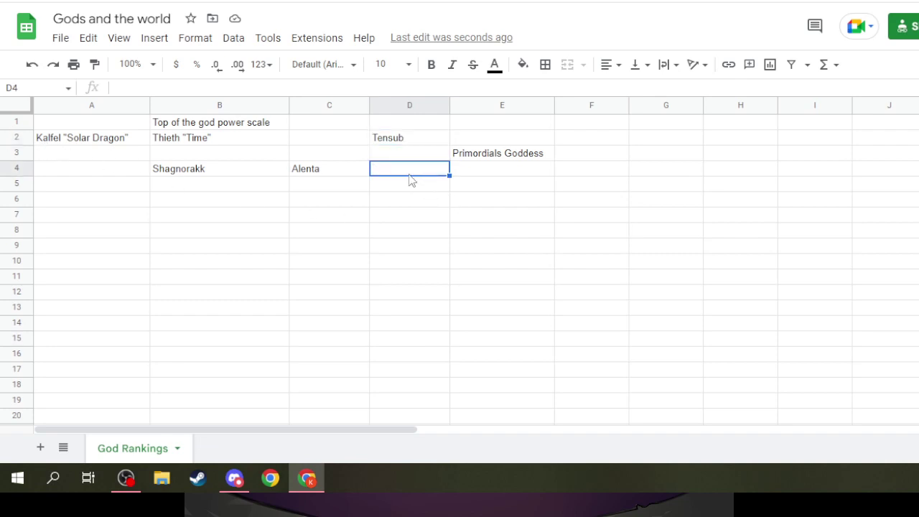
click(412, 188)
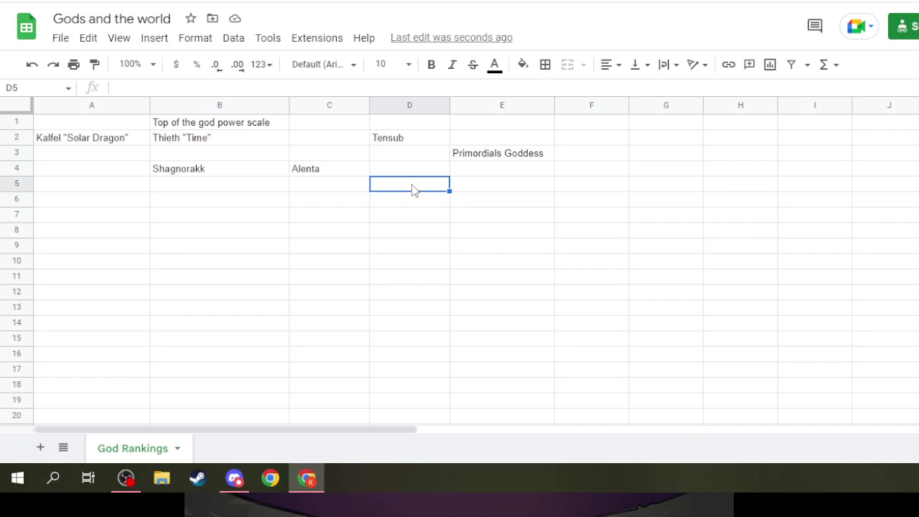
text(Mes)
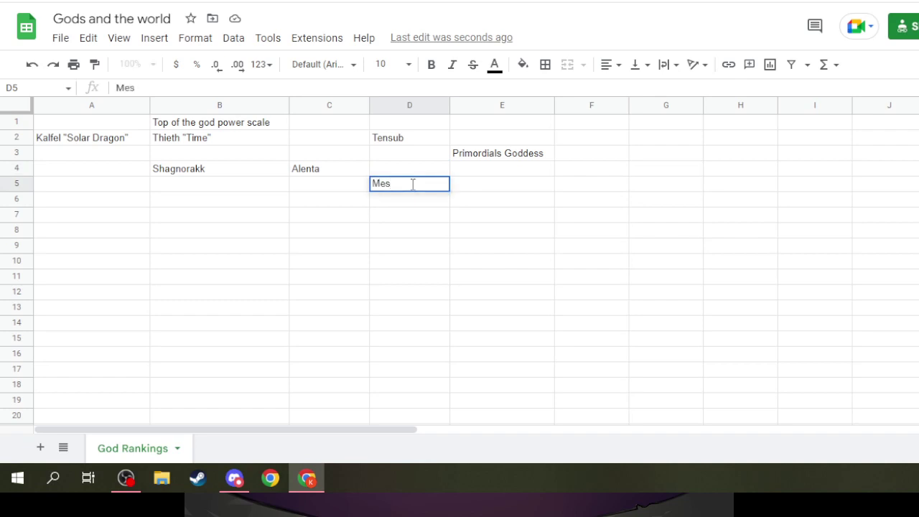
text(omusa)
drag(430, 183, 371, 199)
key(ctrl+c)
key(BackSpace)
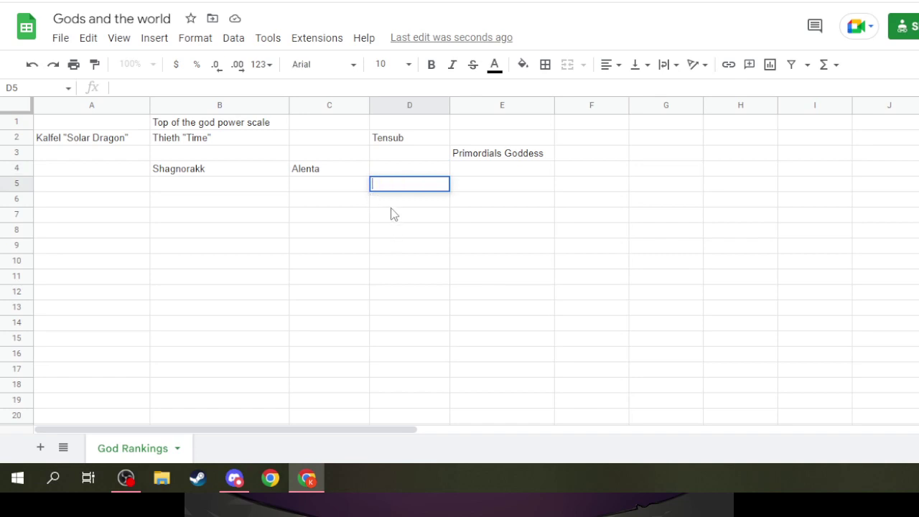
click(393, 214)
key(ctrl+v)
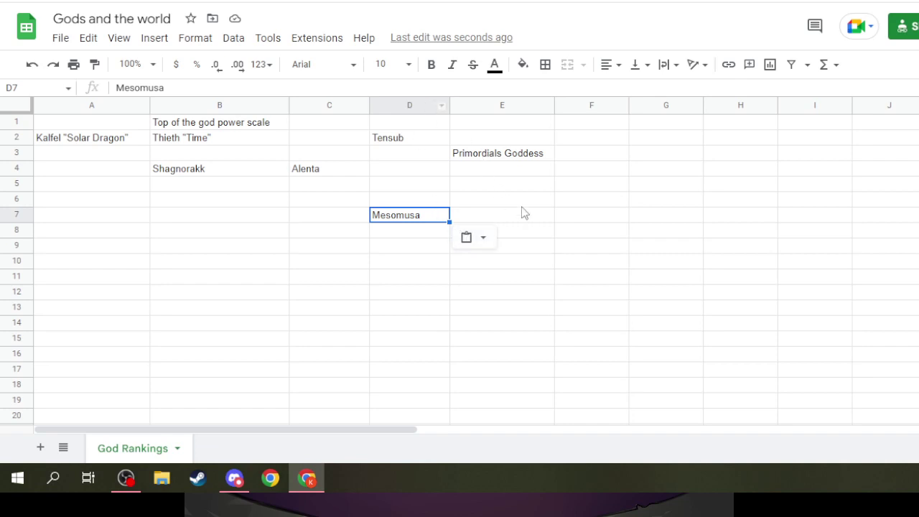
Step: Insert one empty column to the left of column E, which holds Primordials Goddess
click(494, 106)
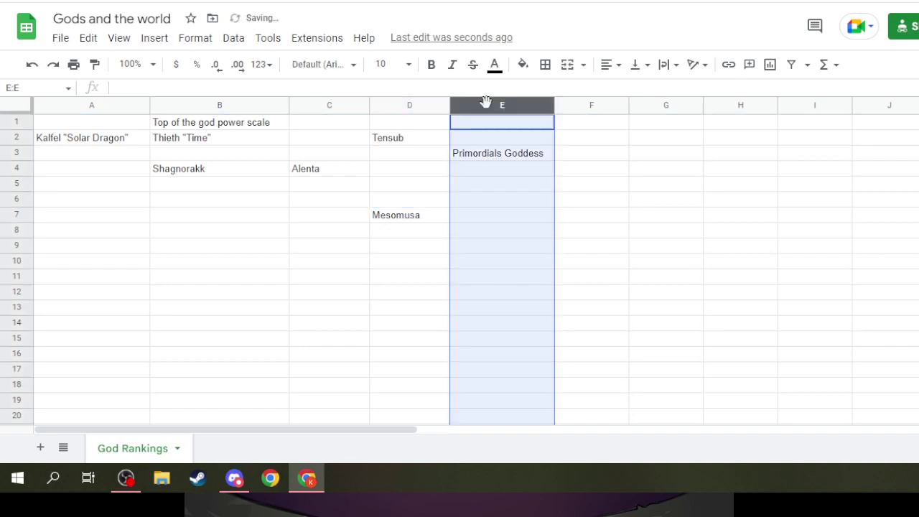
right_click(485, 103)
click(543, 190)
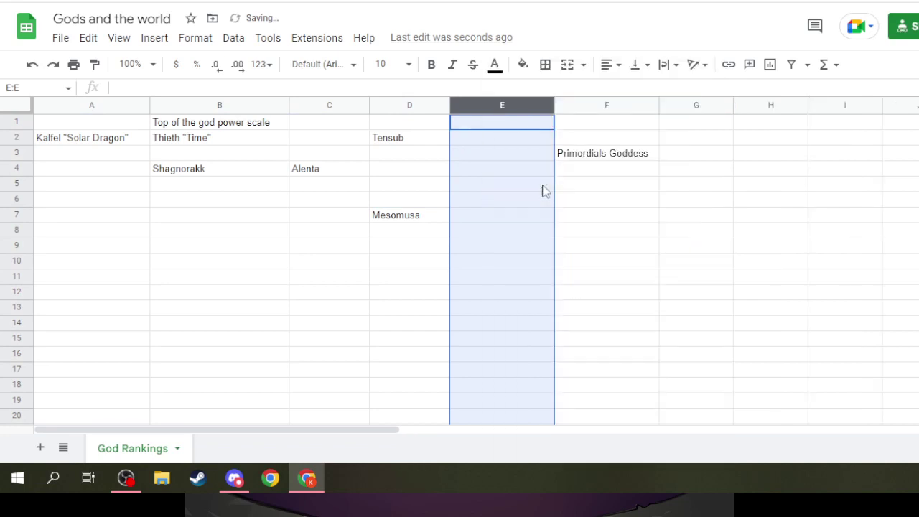
click(484, 174)
click(428, 230)
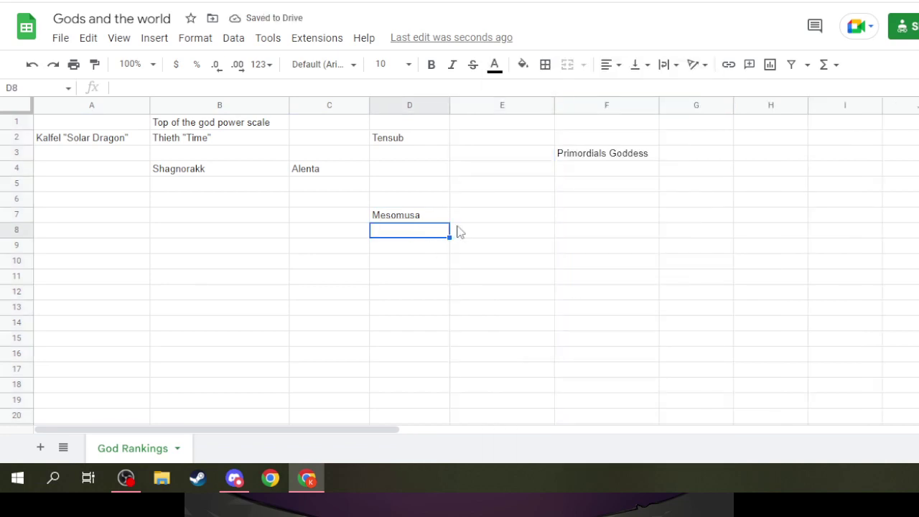
click(465, 219)
text(Great)
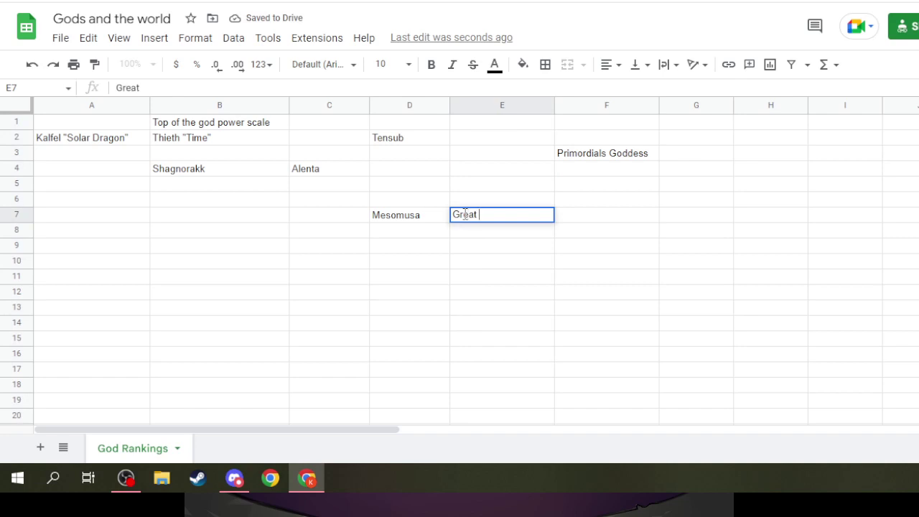
key(BackSpace)
key(BackSpace)
key(BackSpace)
key(BackSpace)
key(BackSpace)
key(BackSpace)
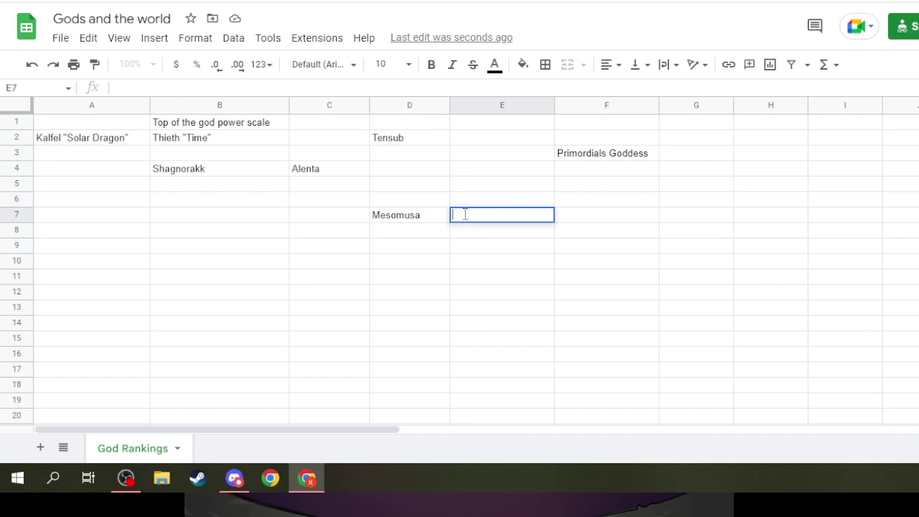
Step: Enter Great Furnace in cell E8, one row below and one column right of Mesomusa
click(466, 235)
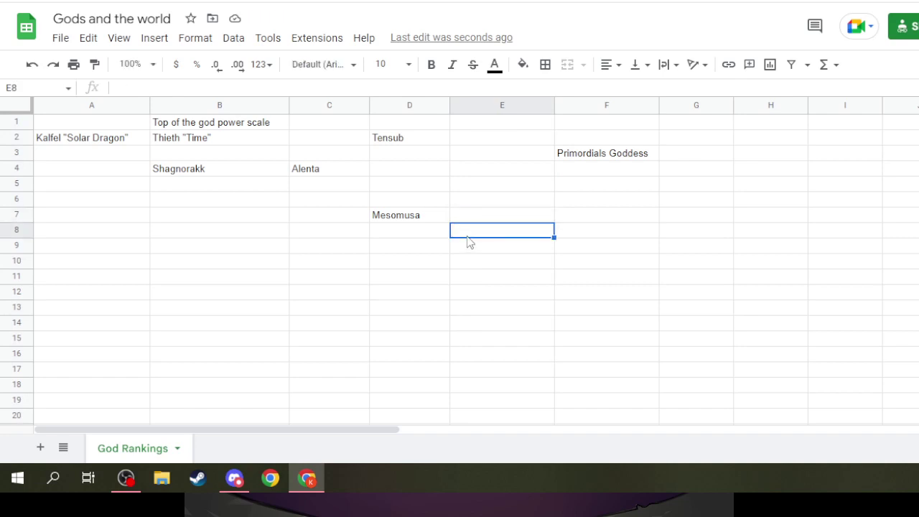
text(Great F)
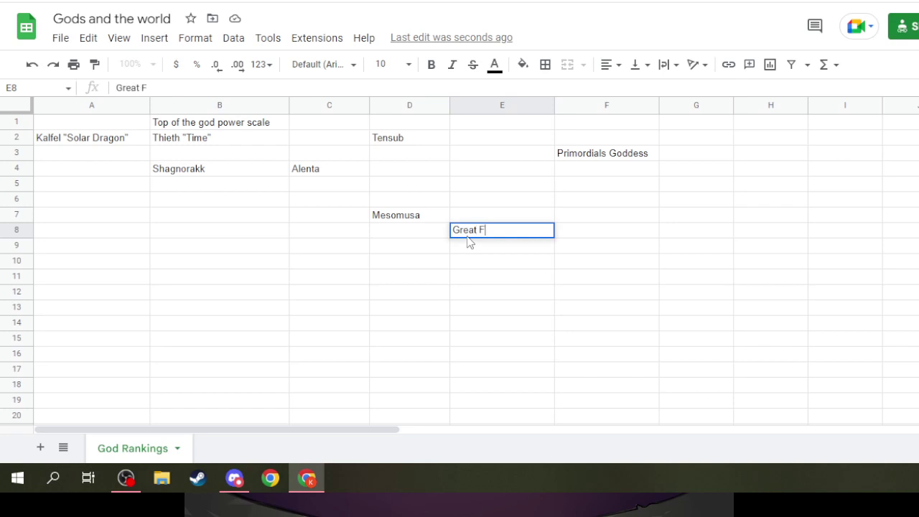
text(urnace)
click(475, 229)
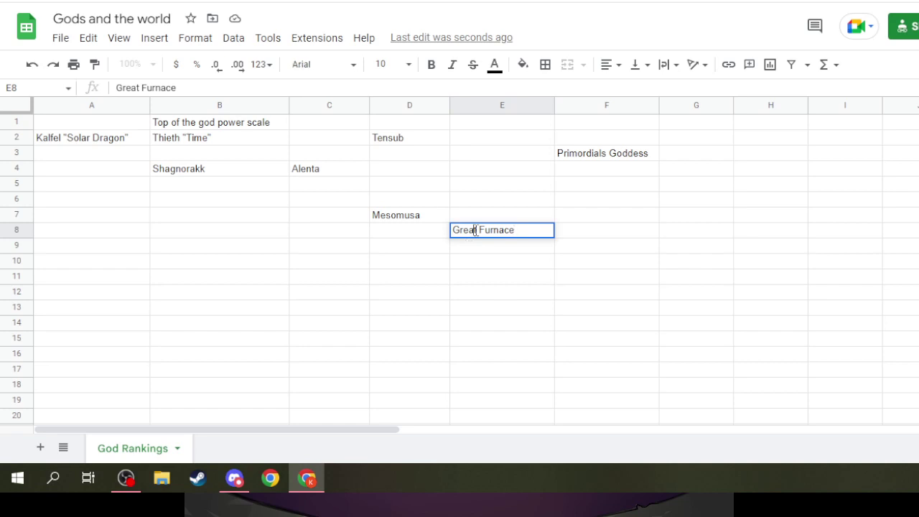
click(374, 231)
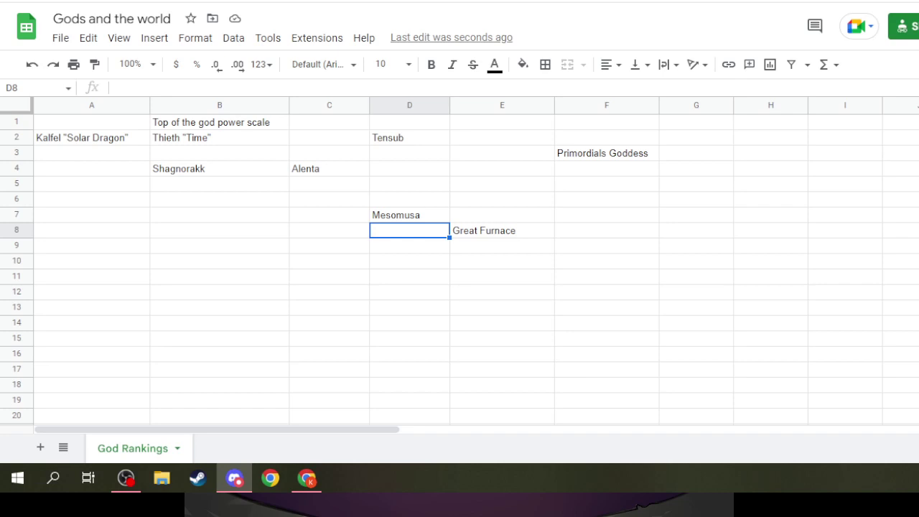
Step: Insert one empty column to the left of column D, which holds Tensub and Mesomusa
click(338, 190)
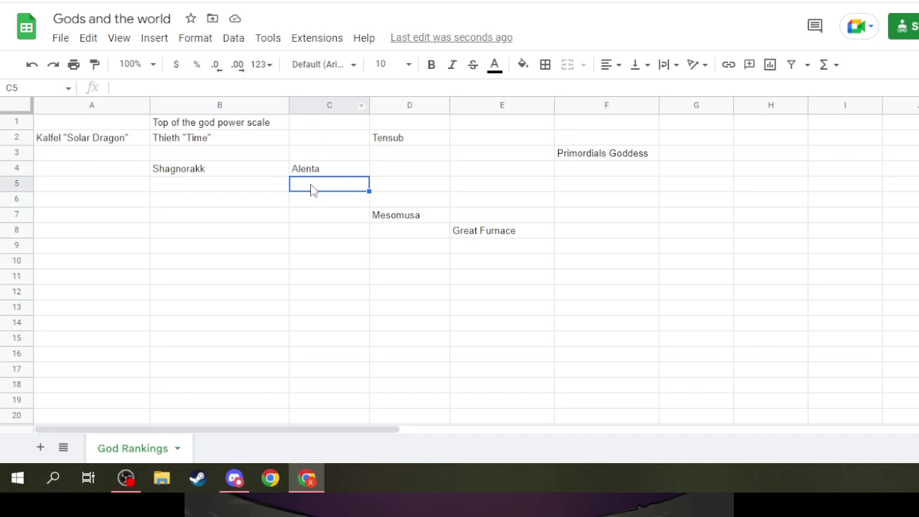
click(307, 201)
click(398, 106)
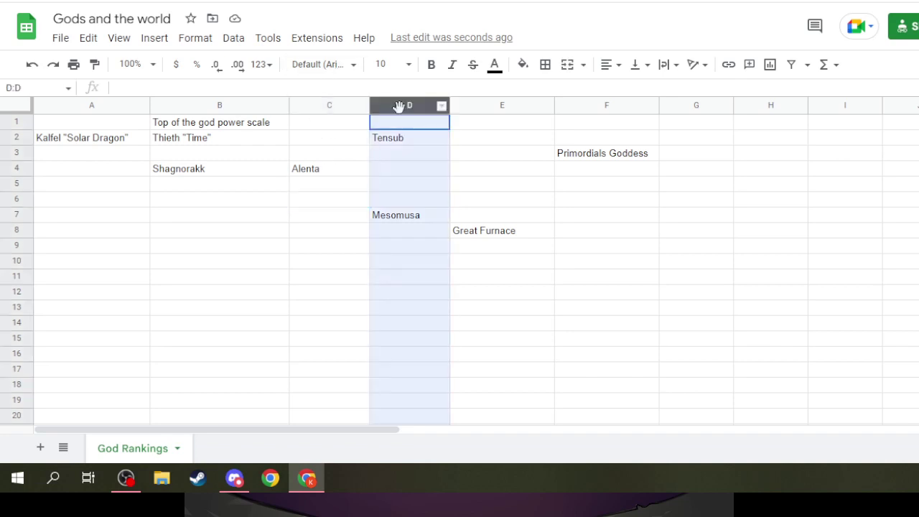
right_click(400, 110)
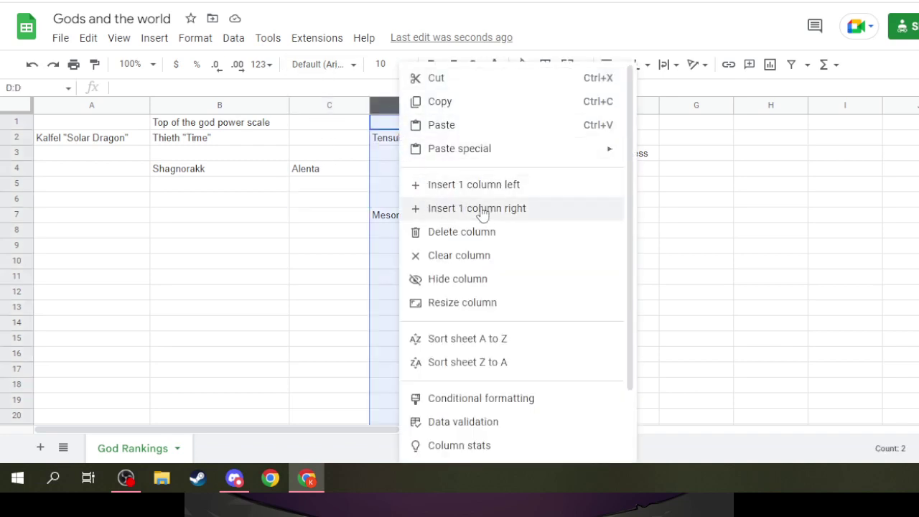
click(467, 188)
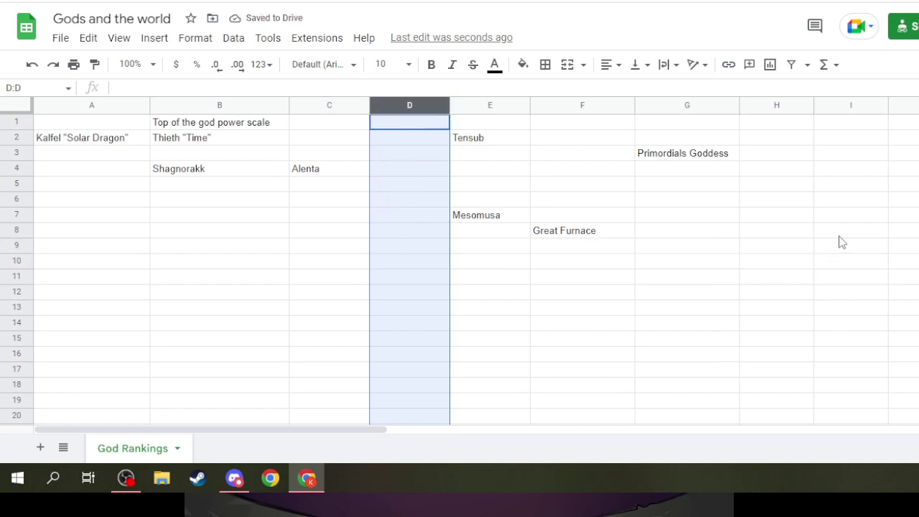
Step: Enter Lady of Times in cell D5 of the new empty column, one row below Alenta
click(393, 185)
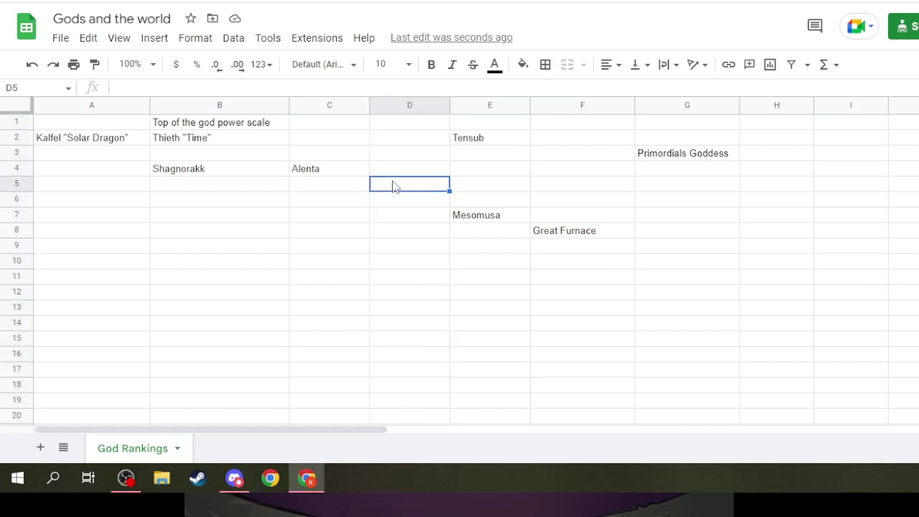
text(Lady of)
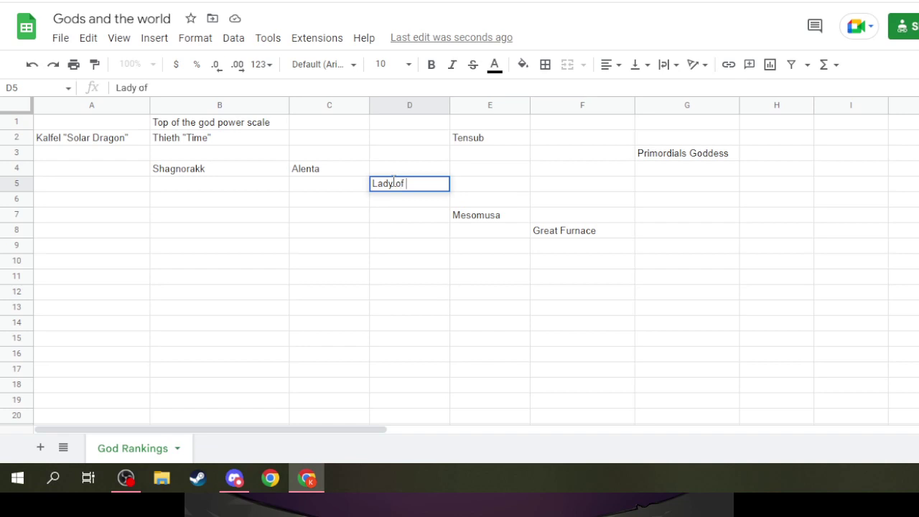
text( Times)
click(419, 154)
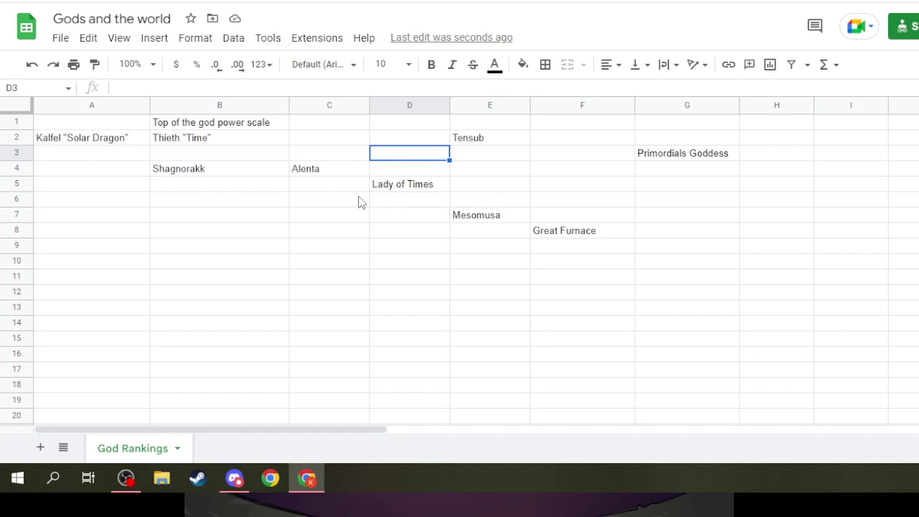
click(324, 188)
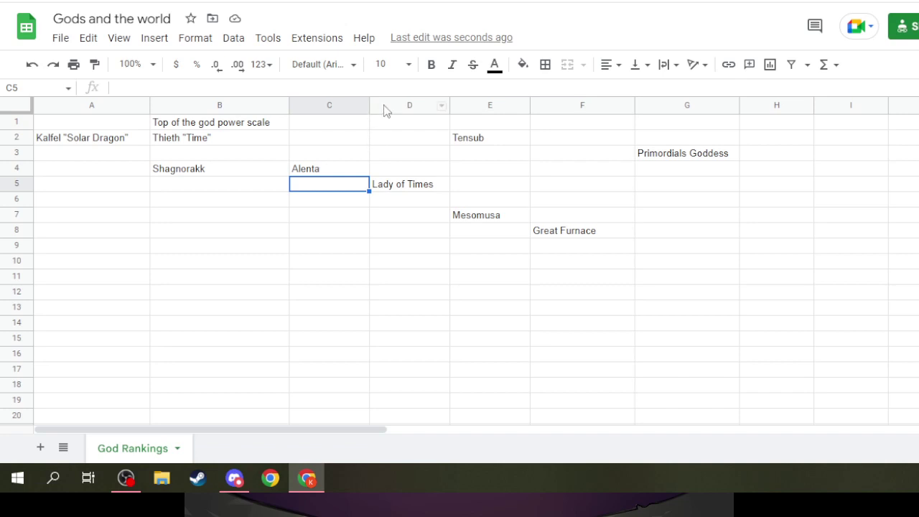
click(394, 185)
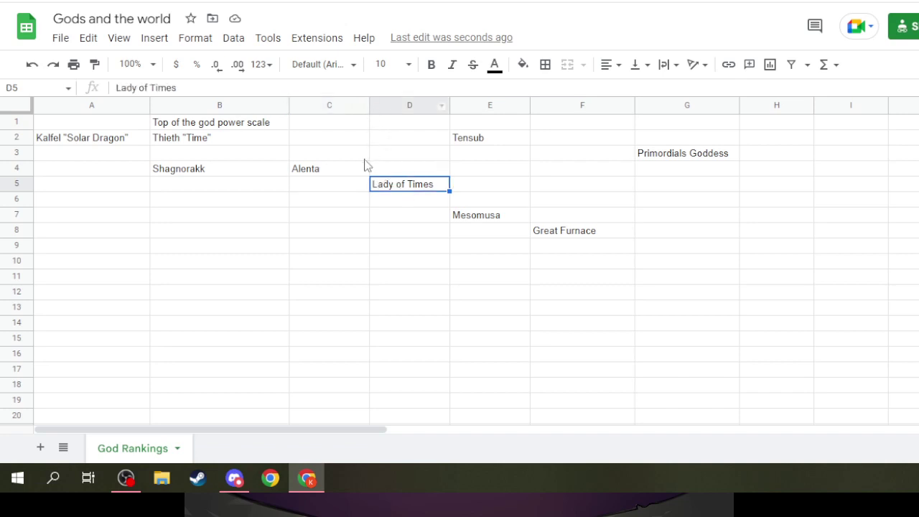
click(529, 69)
click(908, 155)
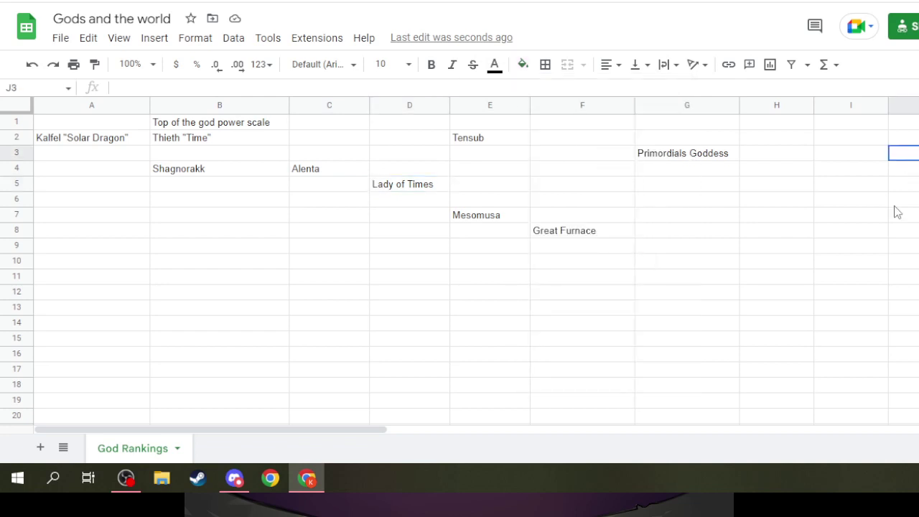
Step: Start a legend in cell I8 with the heading True Gods
click(854, 231)
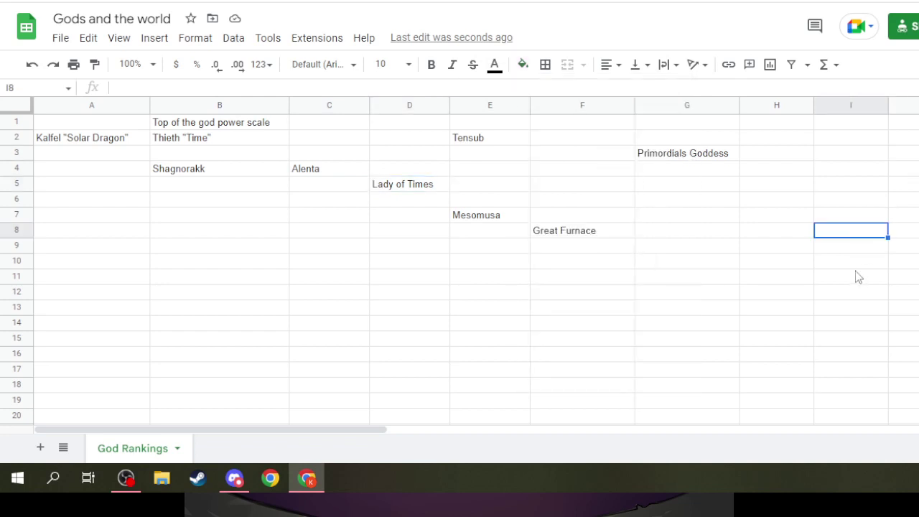
text(T)
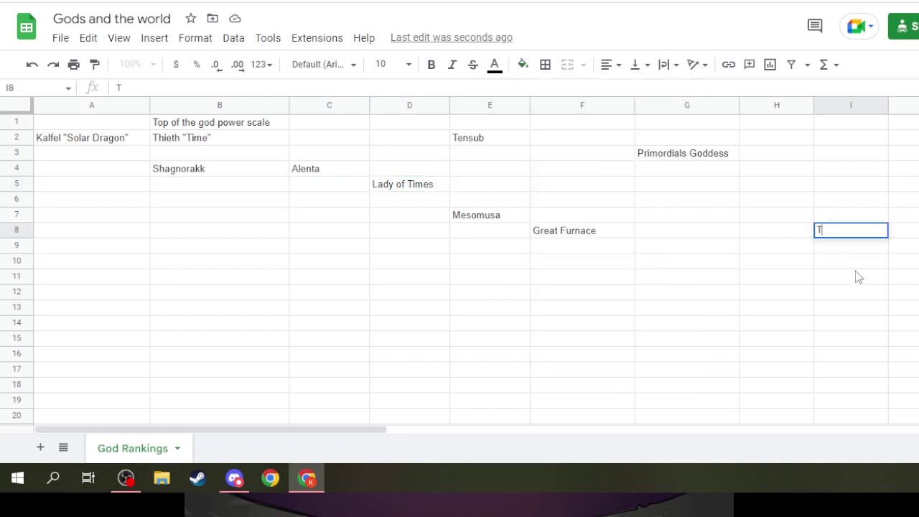
text(rue Gods)
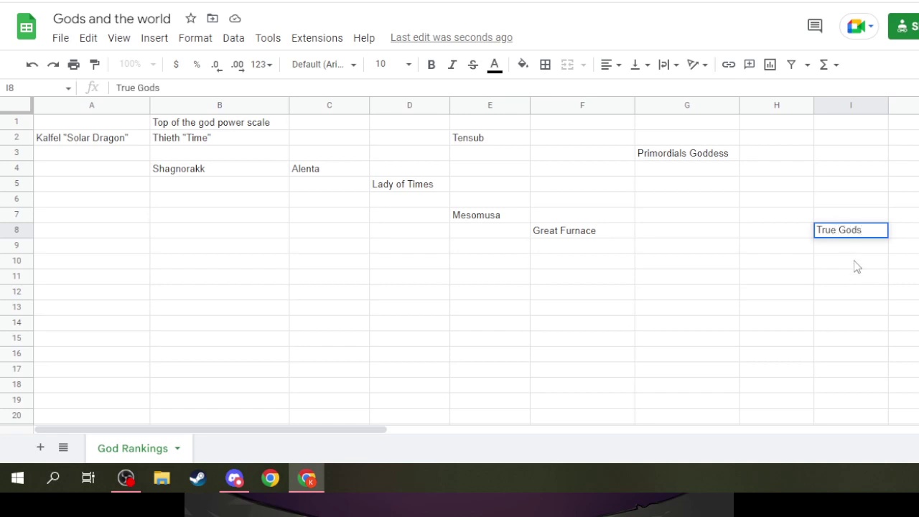
Step: List Tensub, Theith, Kalfel and Independant in cells I9 to I12, below the True Gods heading
click(849, 247)
text(Tensub)
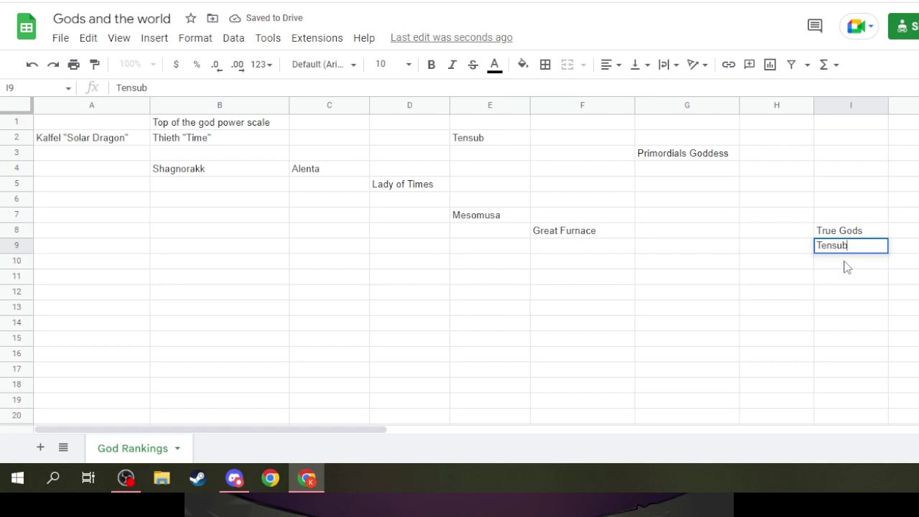
click(846, 266)
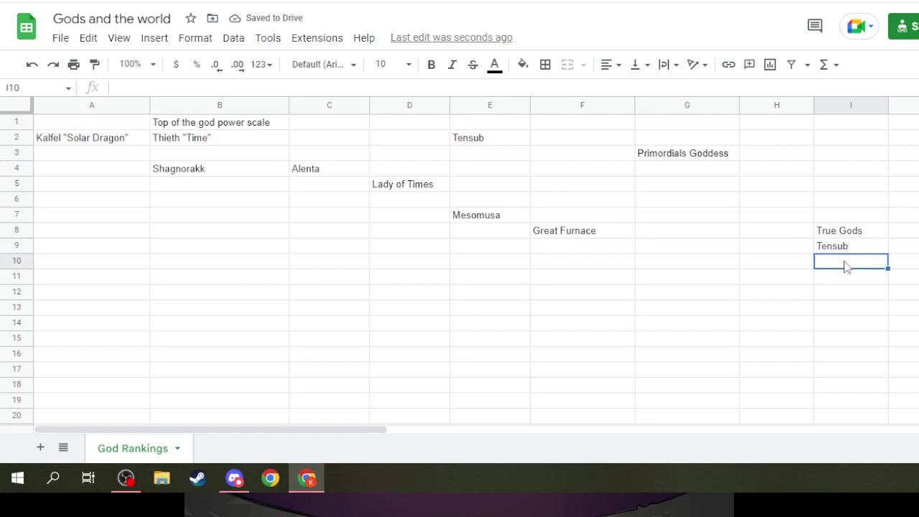
text(Theith)
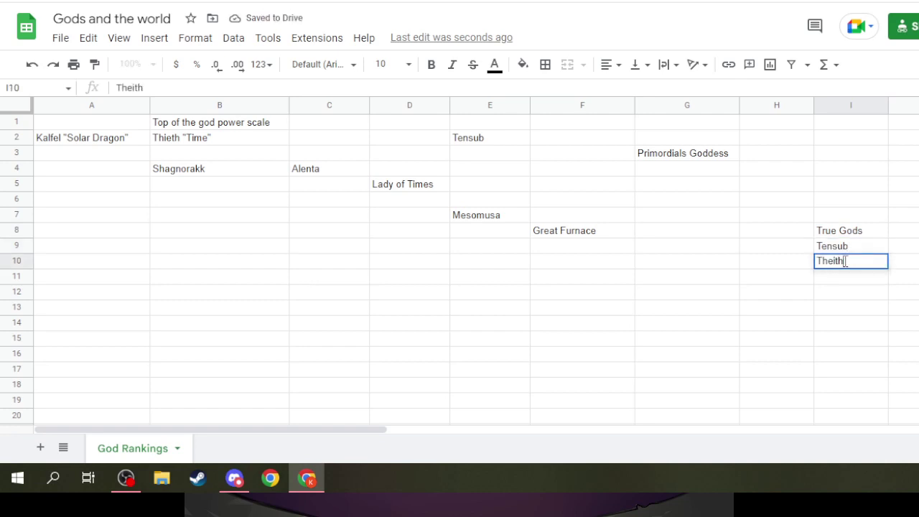
click(853, 282)
text(Ka)
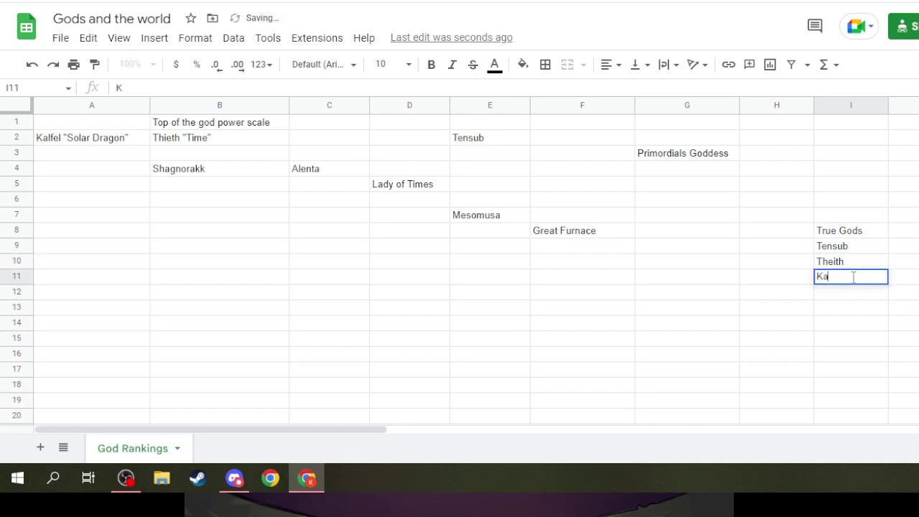
text(lfel;)
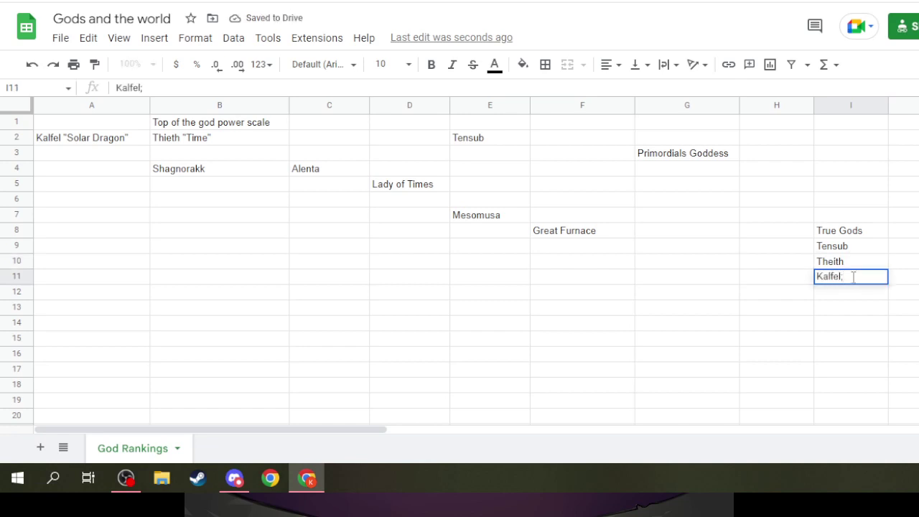
click(842, 297)
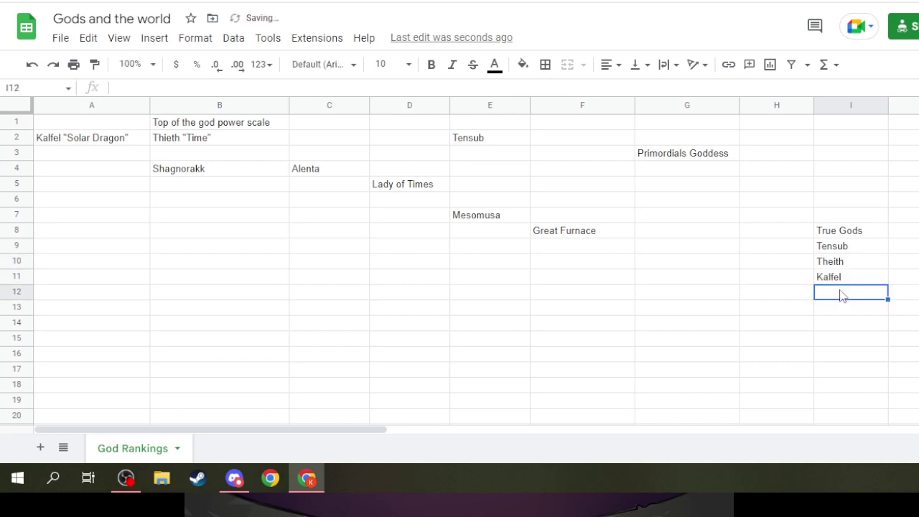
text(Independant)
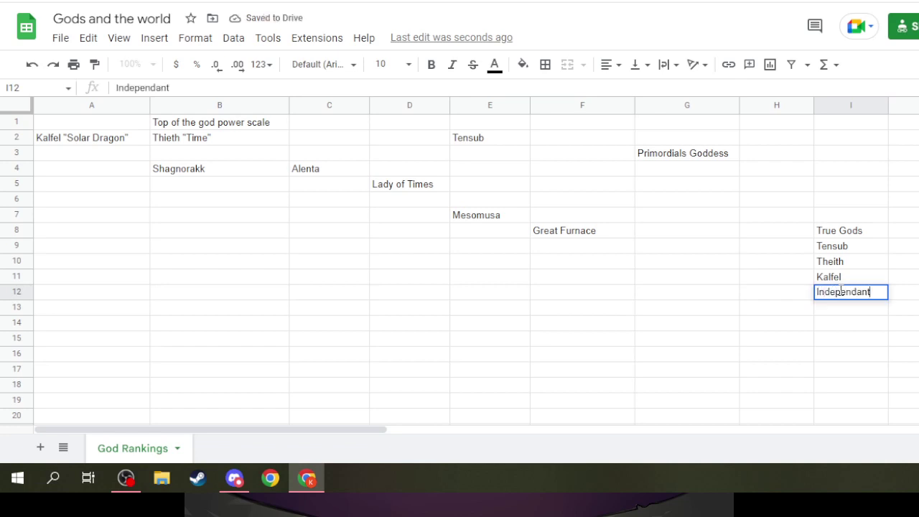
click(707, 153)
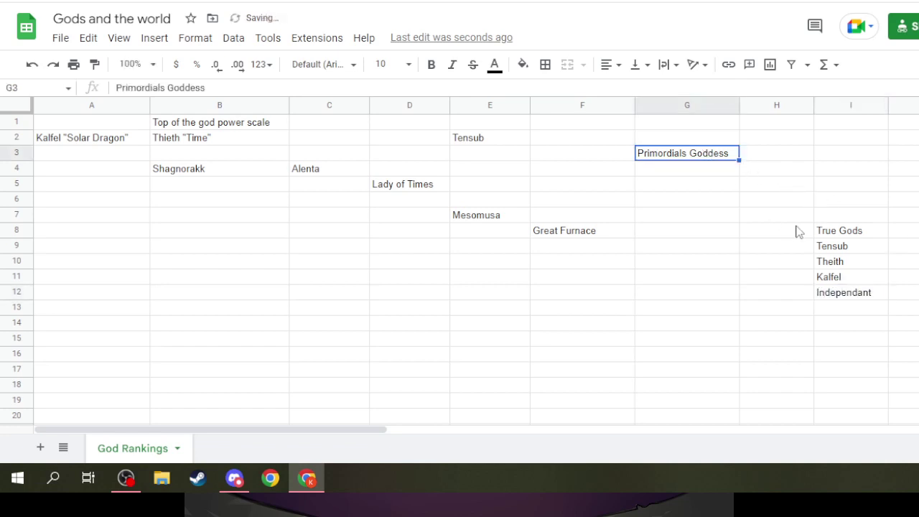
Step: Fill the legend's True Gods cell with yellow and its Tensub cell with the standard red
click(840, 234)
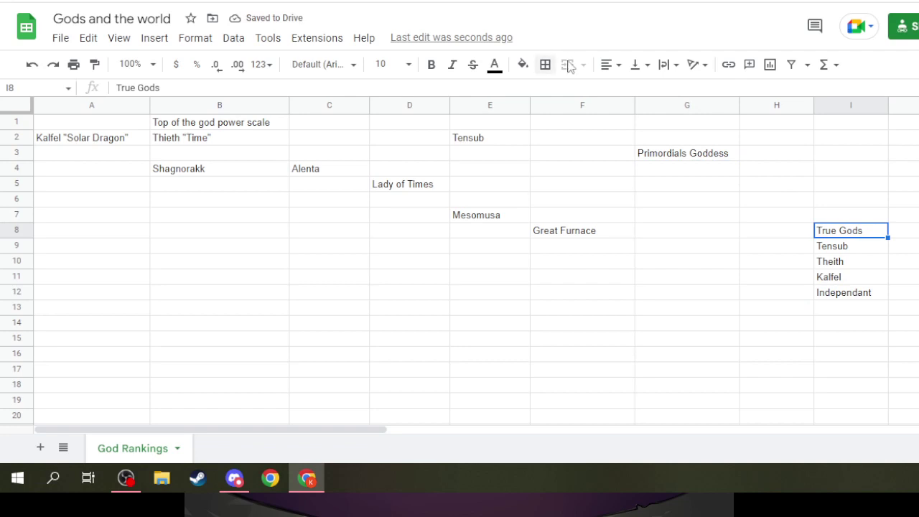
click(524, 64)
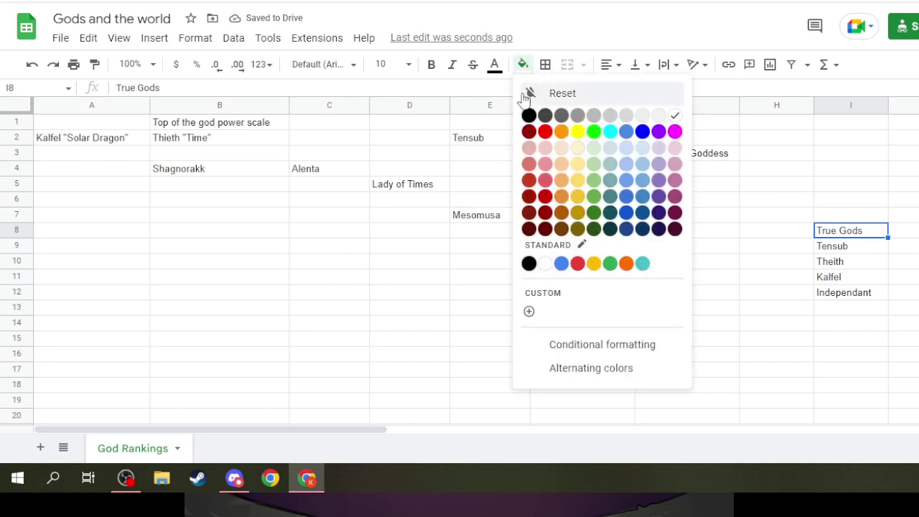
click(580, 131)
click(837, 249)
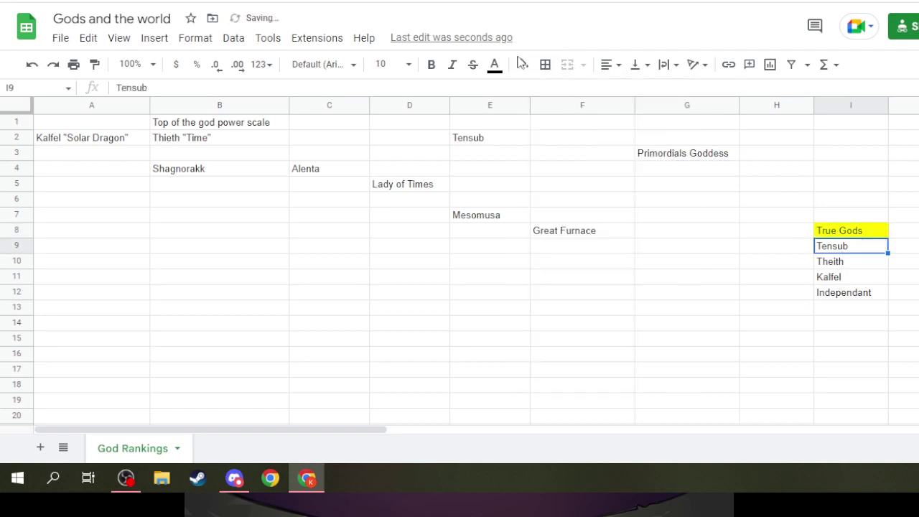
click(523, 64)
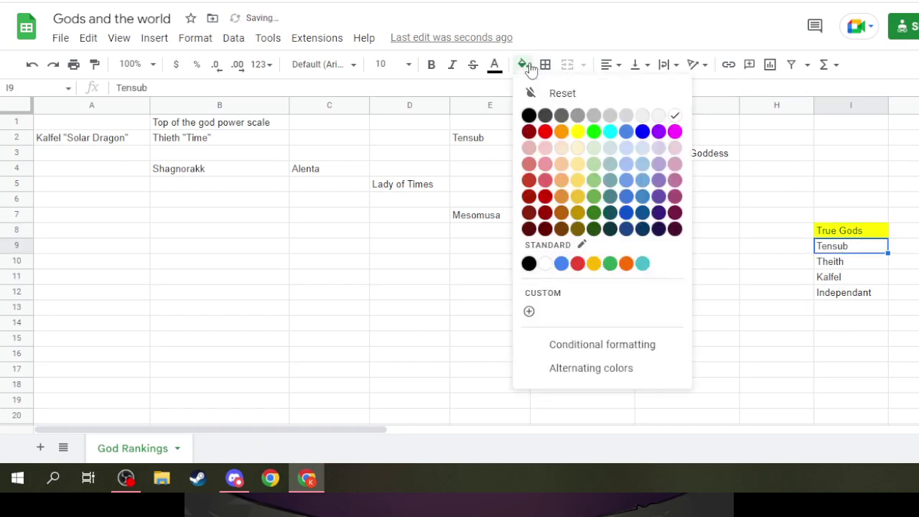
click(579, 265)
Step: Fill the legend's Theith cell with blue and its Kalfel cell with bright green
click(839, 265)
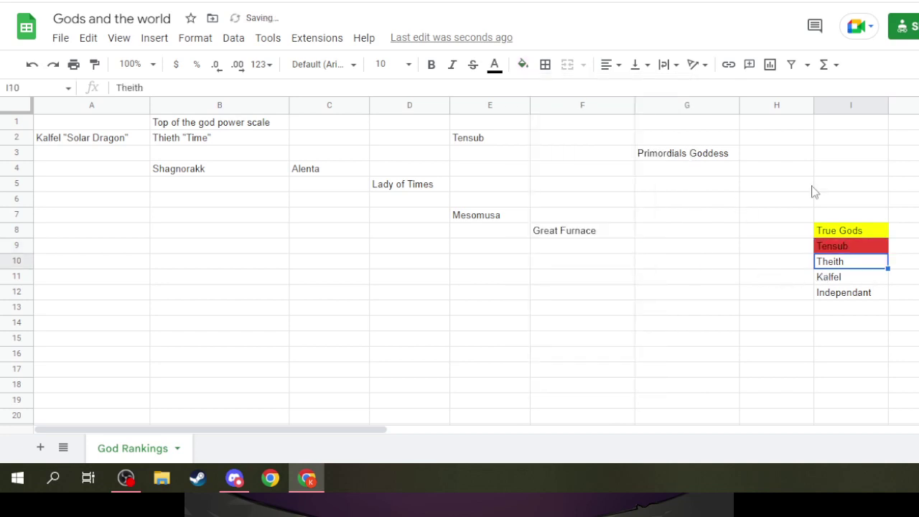
click(523, 65)
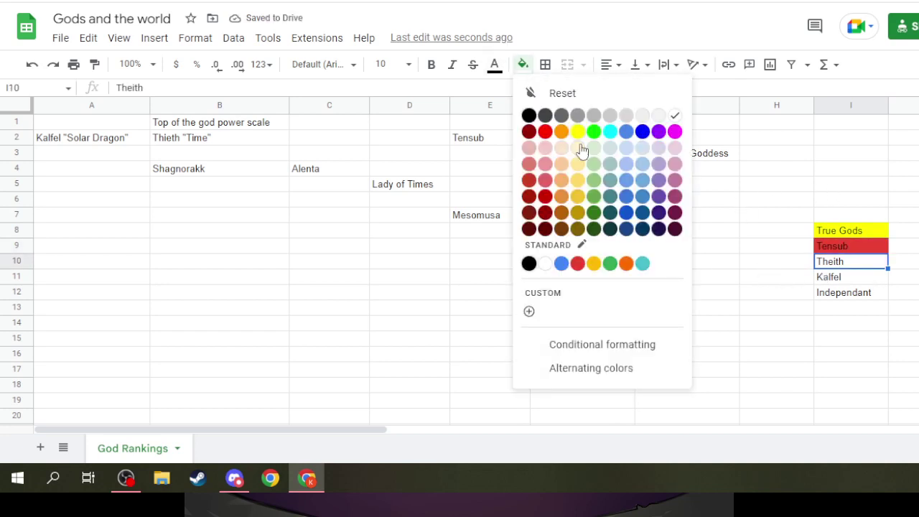
click(642, 132)
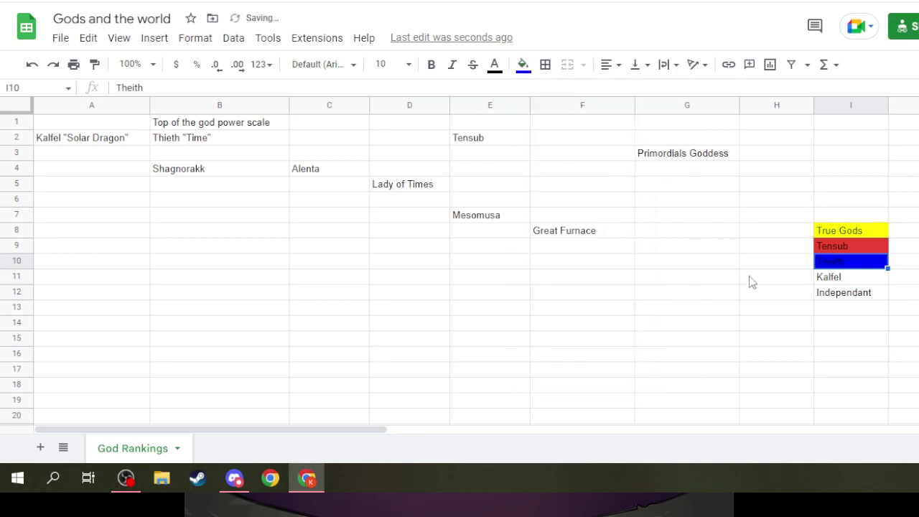
click(835, 281)
click(522, 65)
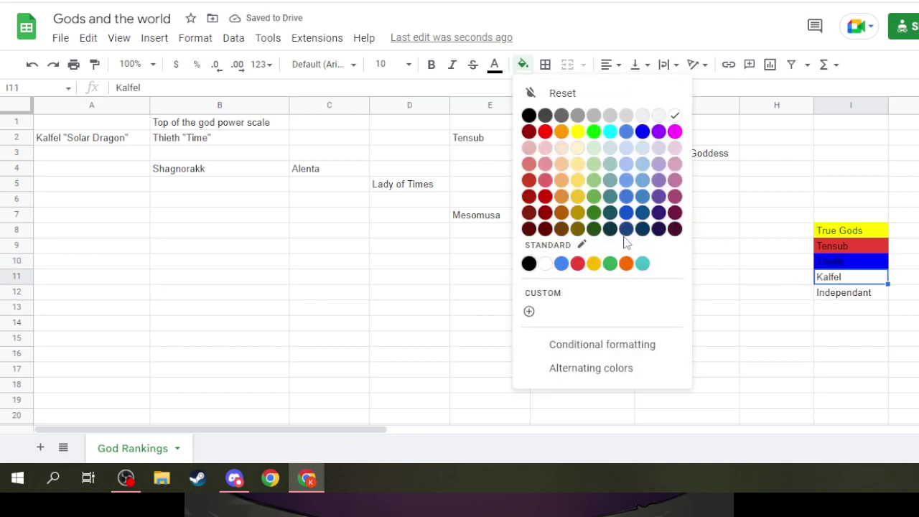
click(594, 132)
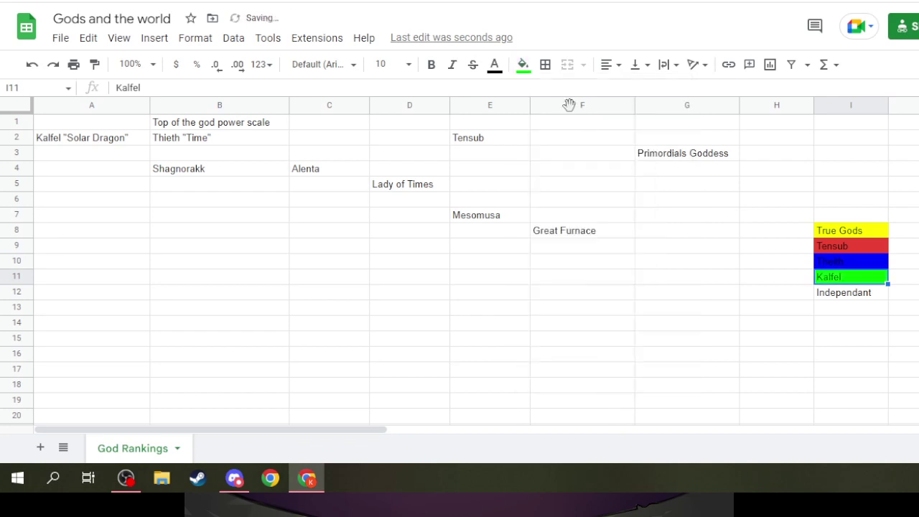
Step: Fill the legend's Independant cell I12 with medium gray
click(851, 293)
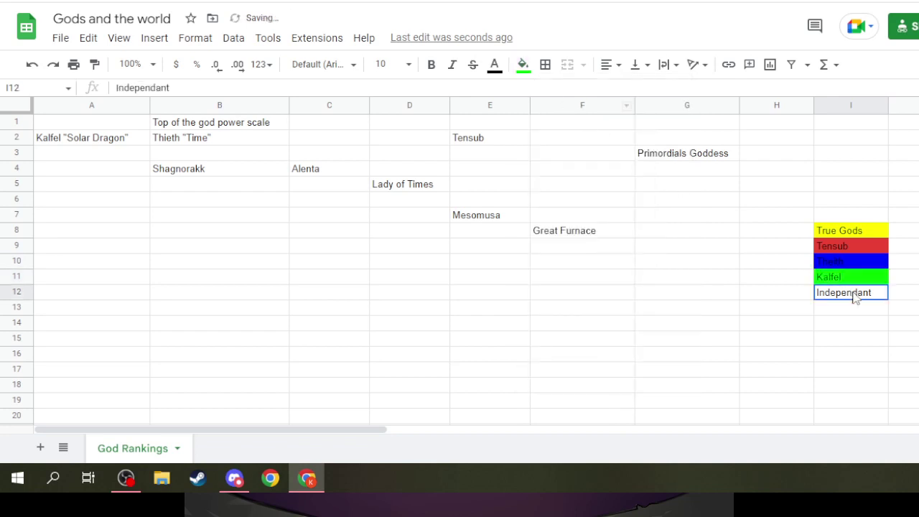
click(521, 65)
click(581, 118)
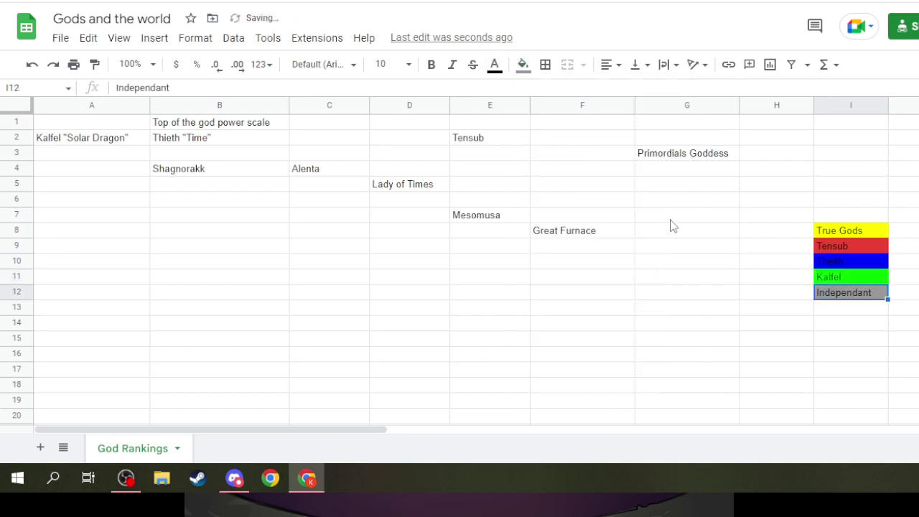
Step: Fill the Primordials Goddess cell G3 with a dark gray
click(678, 156)
click(522, 66)
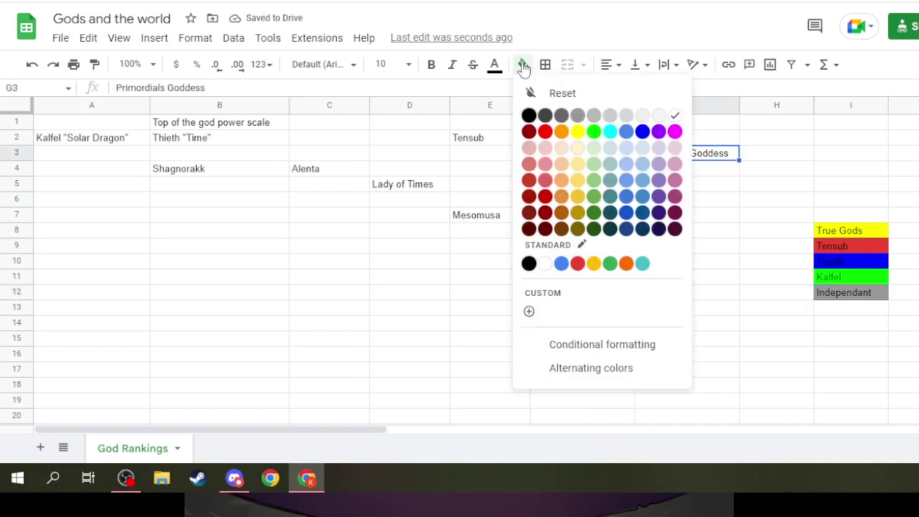
click(562, 117)
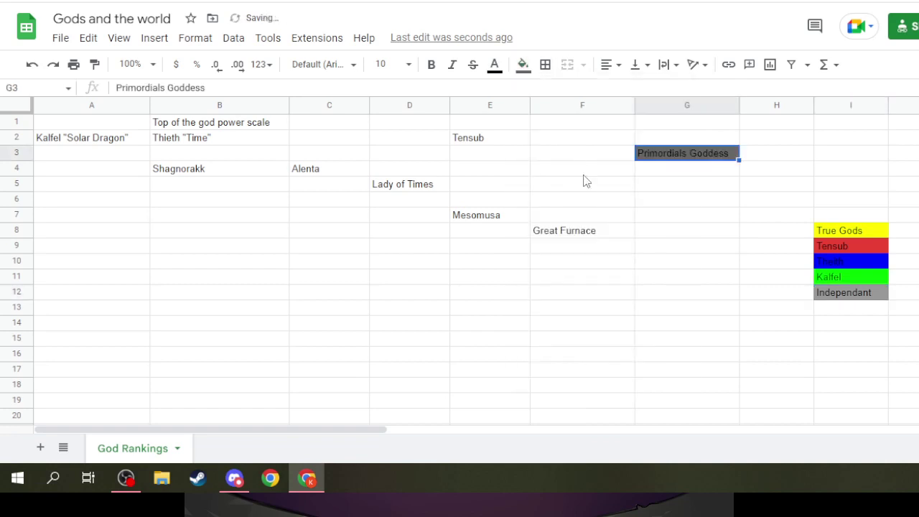
click(574, 238)
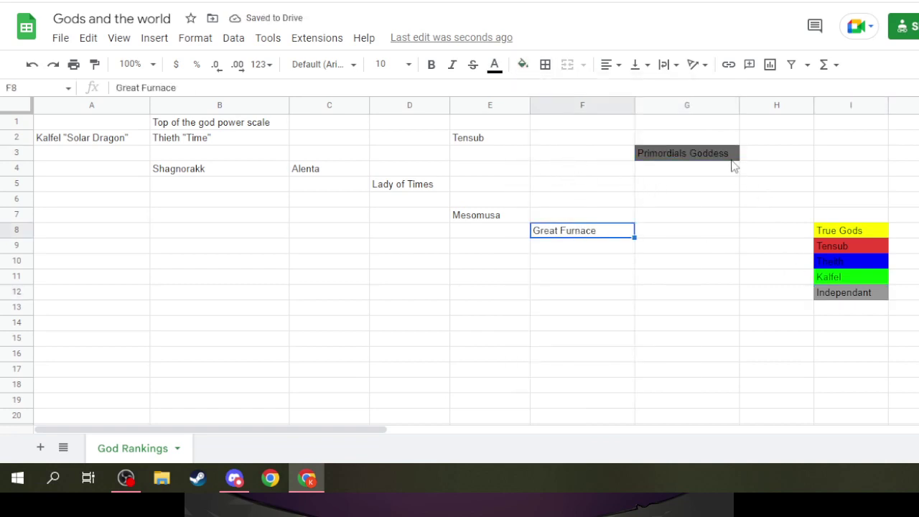
Step: Fill the Primordials Goddess cell with the same medium gray as the legend's Independant entry
click(715, 152)
click(523, 64)
click(577, 115)
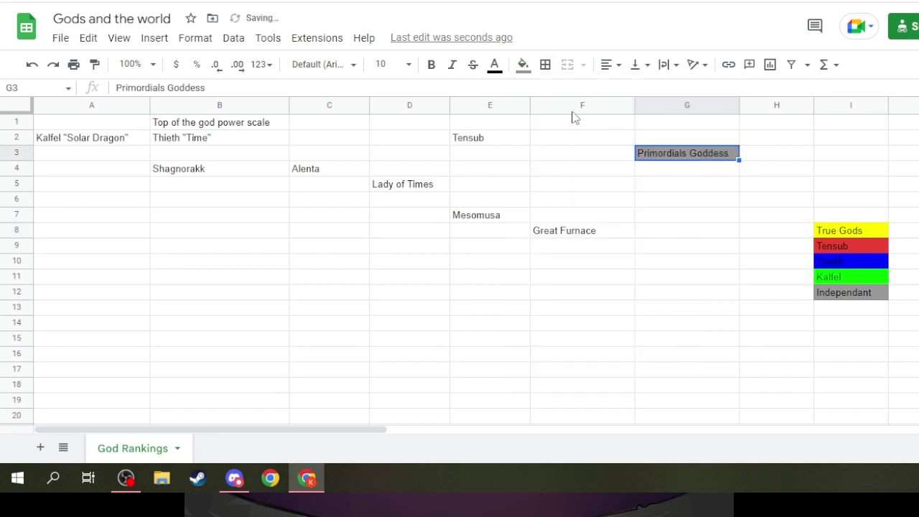
Step: Fill the Great Furnace cell F8 with the standard red that marks Tensub in the legend
click(564, 235)
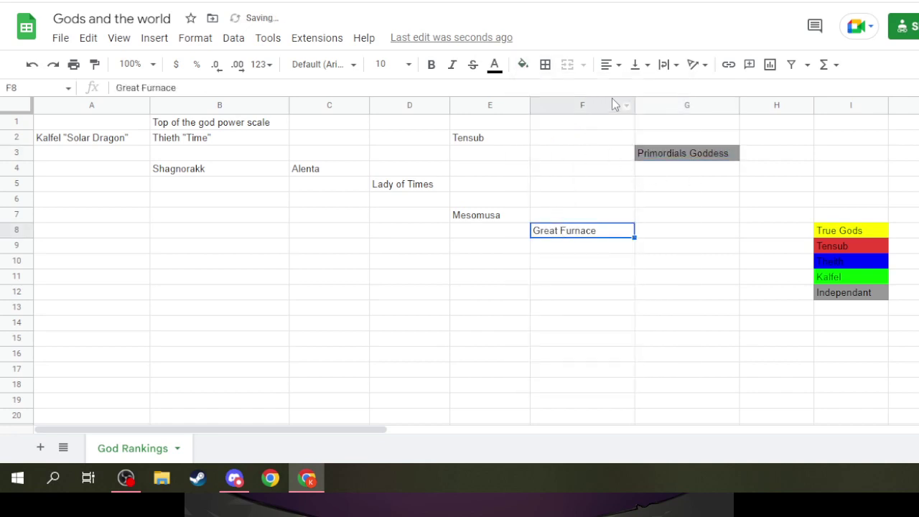
click(524, 65)
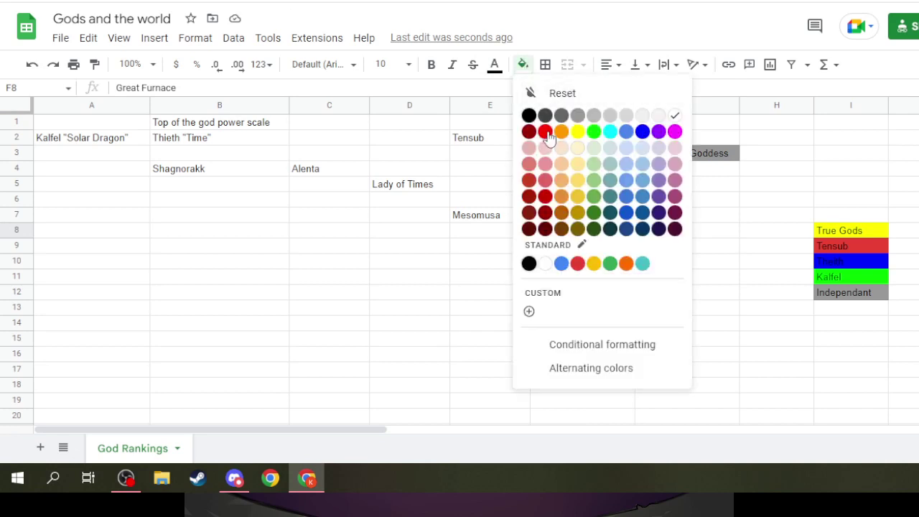
click(577, 263)
click(495, 213)
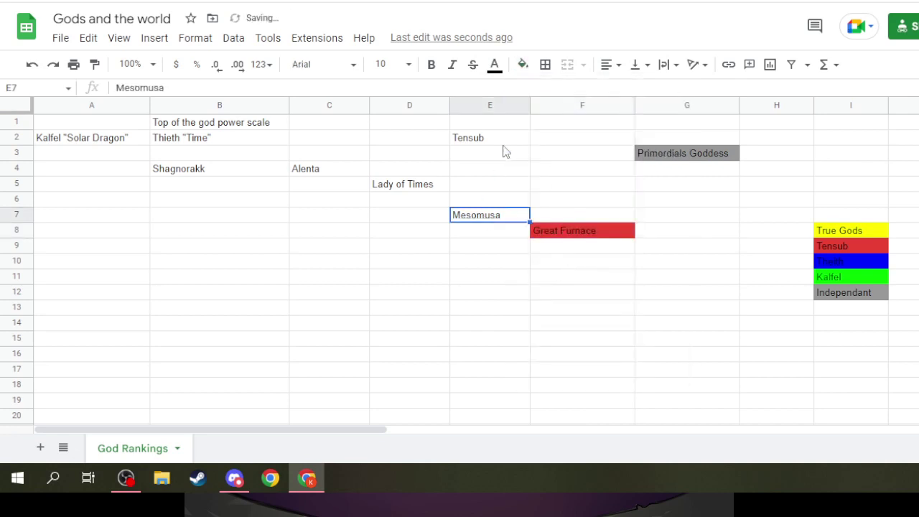
Step: Fill the Mesomusa cell E7 and the Tensub cell E2 with the standard red that marks Tensub in the legend
click(522, 66)
click(578, 264)
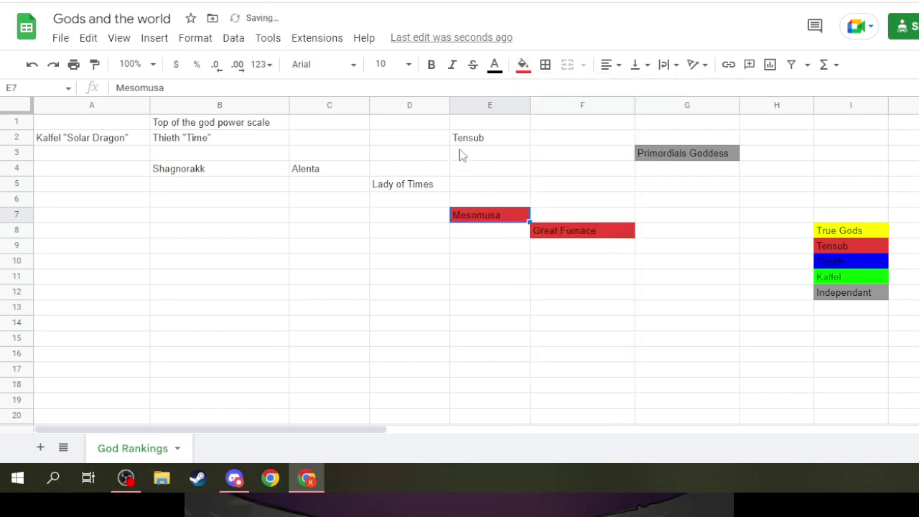
click(474, 137)
click(523, 65)
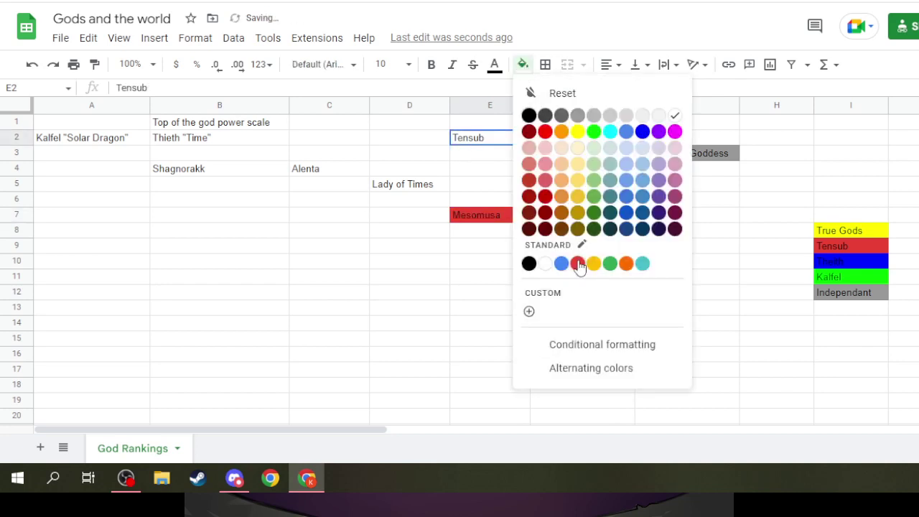
click(579, 263)
Step: Fill the Lady of Times cell D5 with the bright yellow that marks True Gods in the legend
click(429, 188)
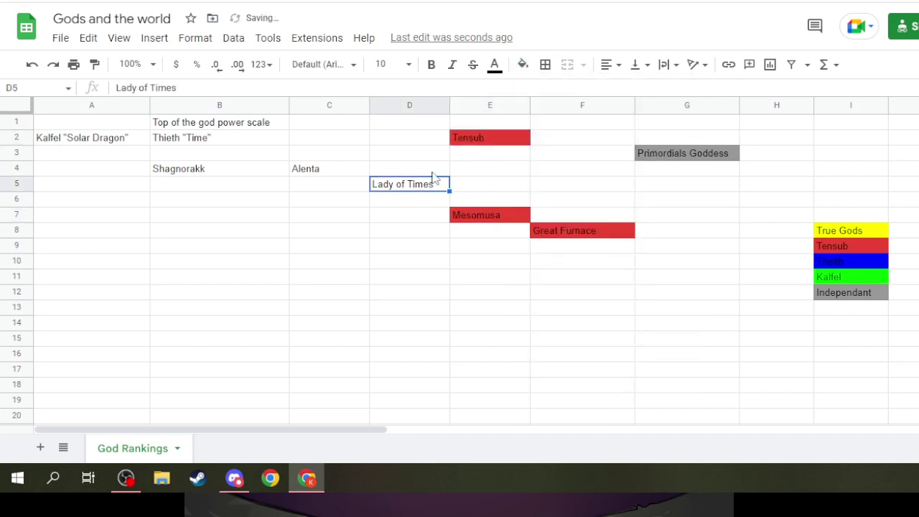
click(523, 66)
click(565, 144)
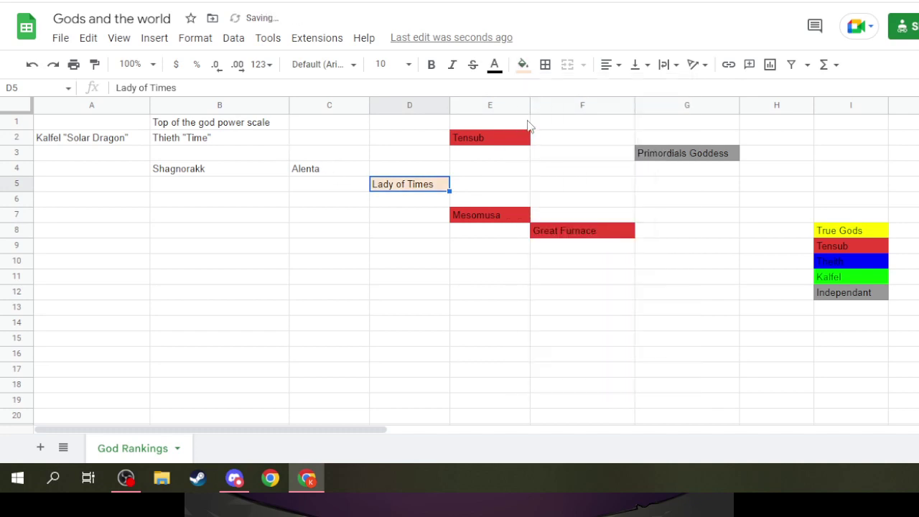
click(522, 65)
click(584, 130)
Step: Fill the Alenta, Shagnorakk and Thieth "Time" cells with the blue that marks Thieth in the legend
click(337, 170)
click(523, 65)
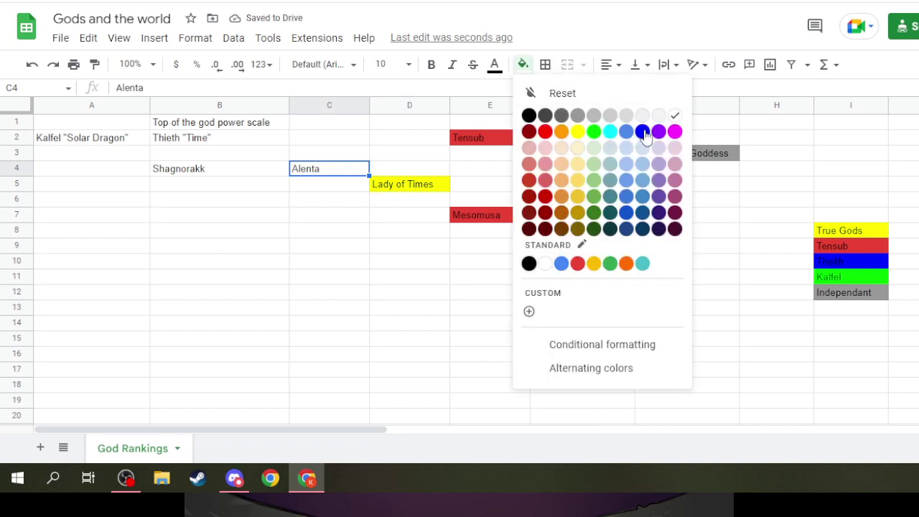
click(643, 131)
click(192, 171)
click(522, 65)
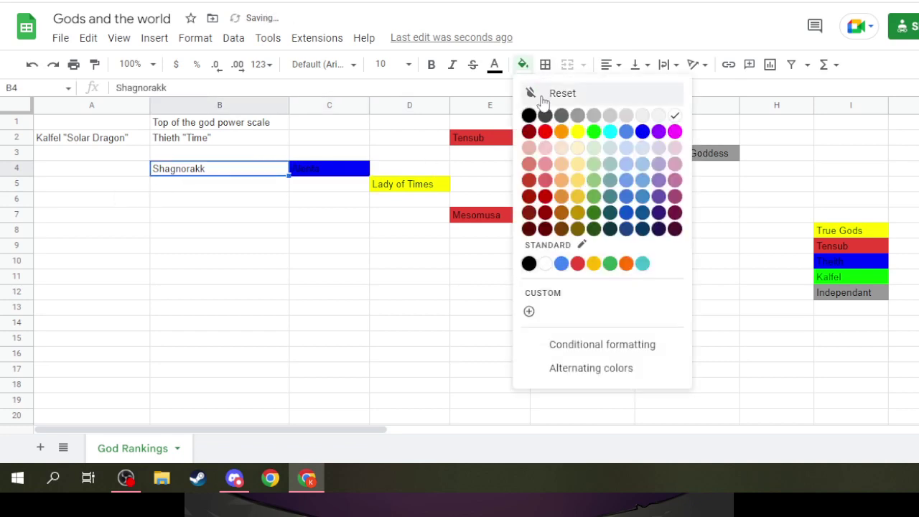
click(642, 132)
click(226, 141)
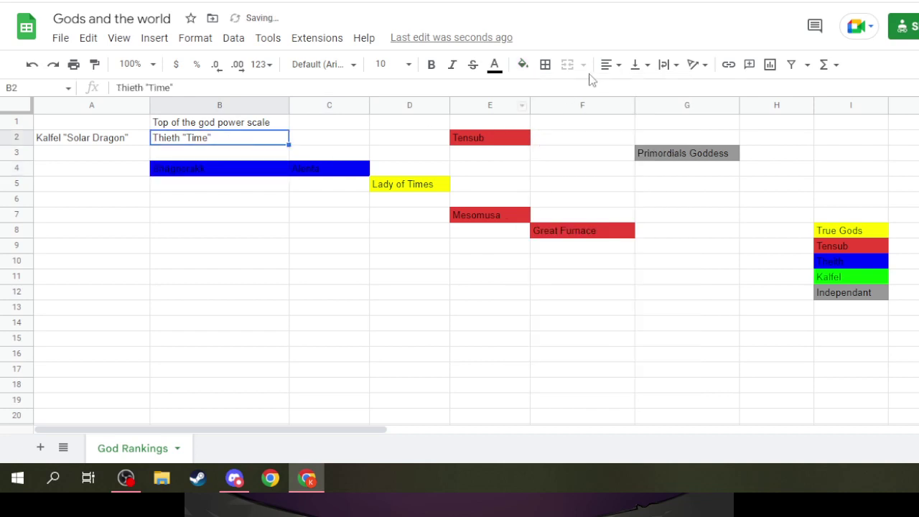
click(522, 65)
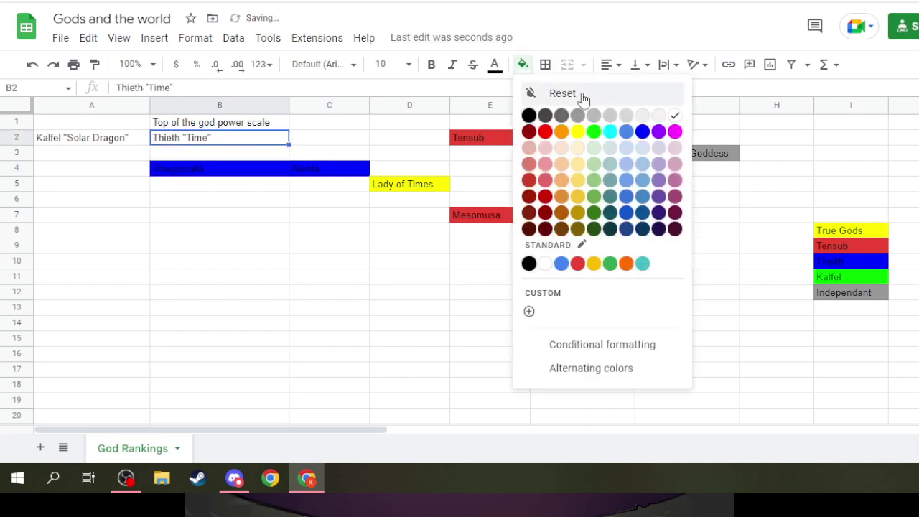
click(643, 132)
Step: Fill the Kalfel "Solar Dragon" cell A2 with the same bright green as the legend's Kalfel entry
click(94, 139)
click(523, 65)
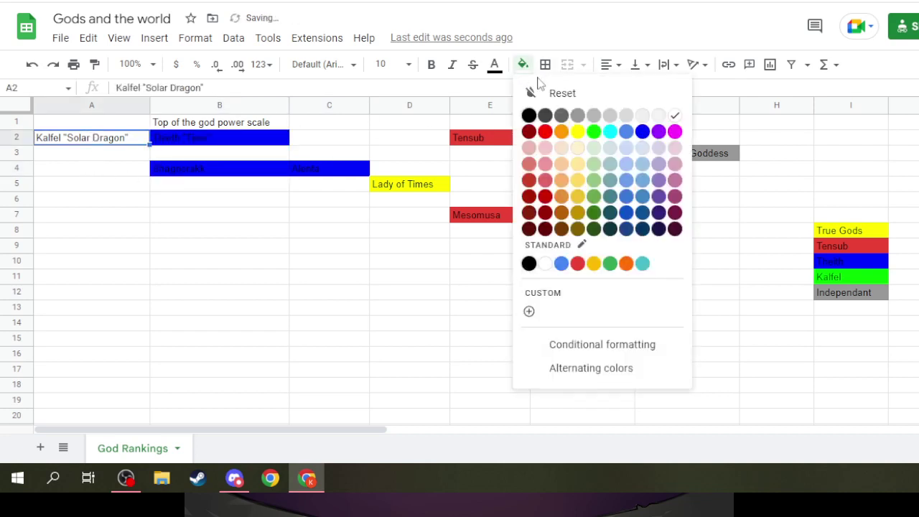
click(609, 264)
click(524, 66)
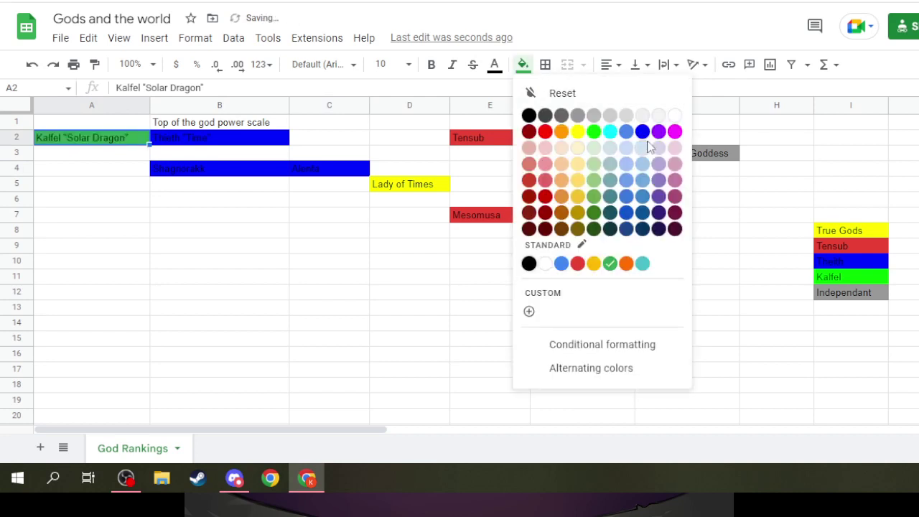
click(593, 148)
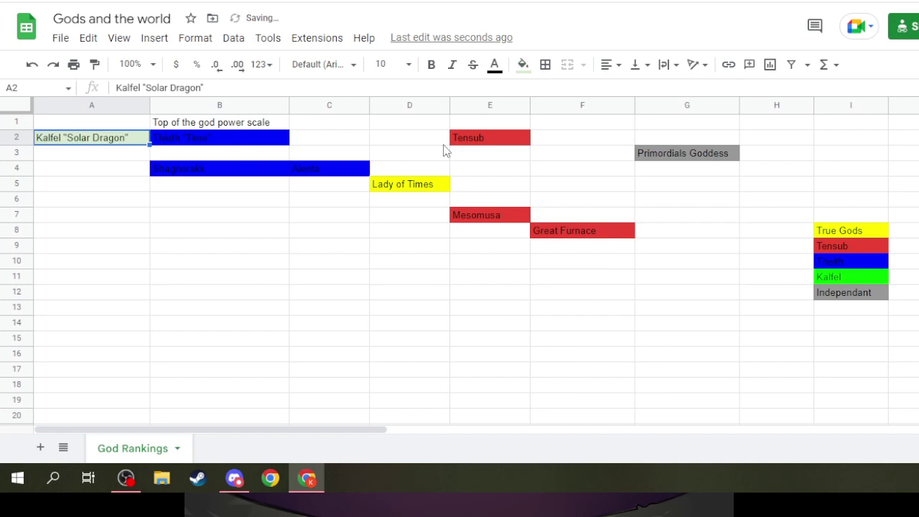
click(524, 66)
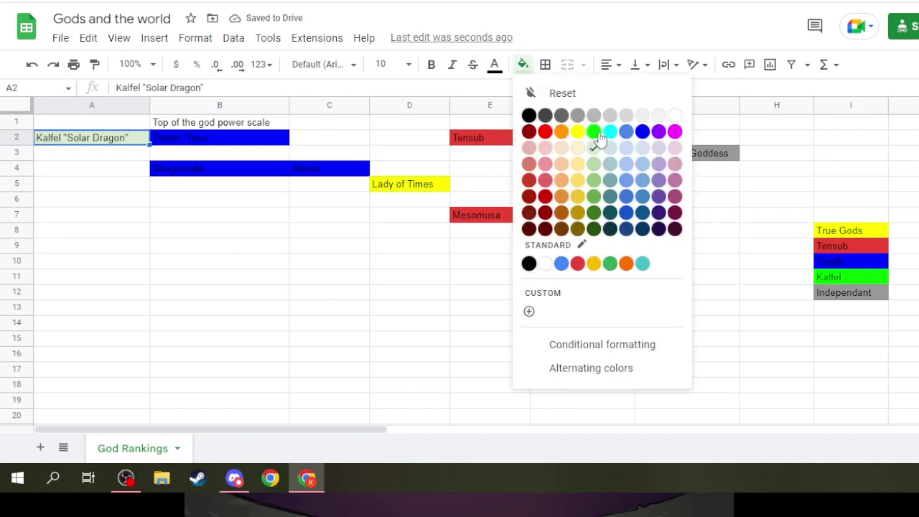
click(594, 132)
Step: Enter Calthun in cell C5 below Alenta and fill it with the legend's Thieth blue
click(302, 173)
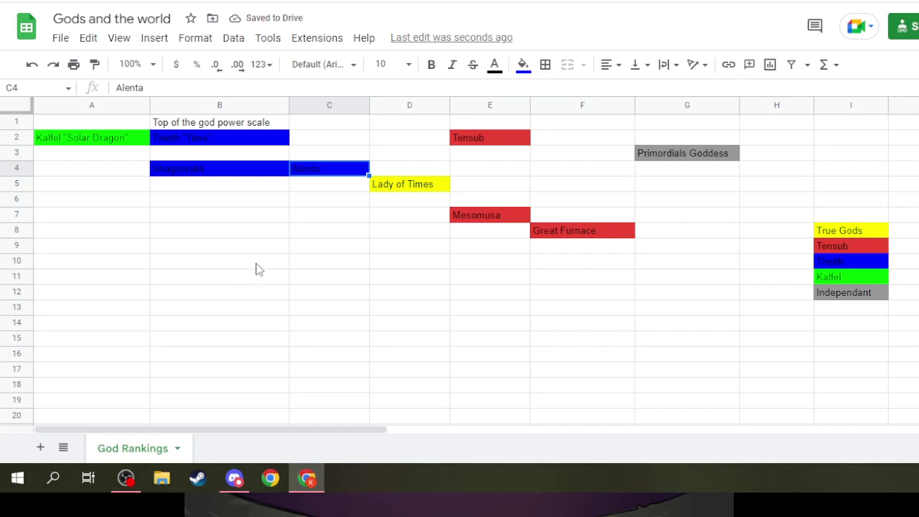
click(302, 186)
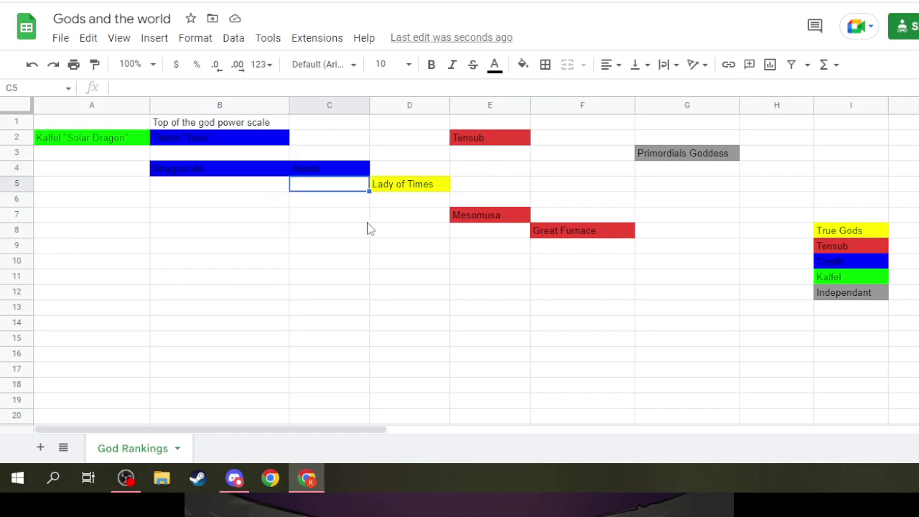
text(Calthun)
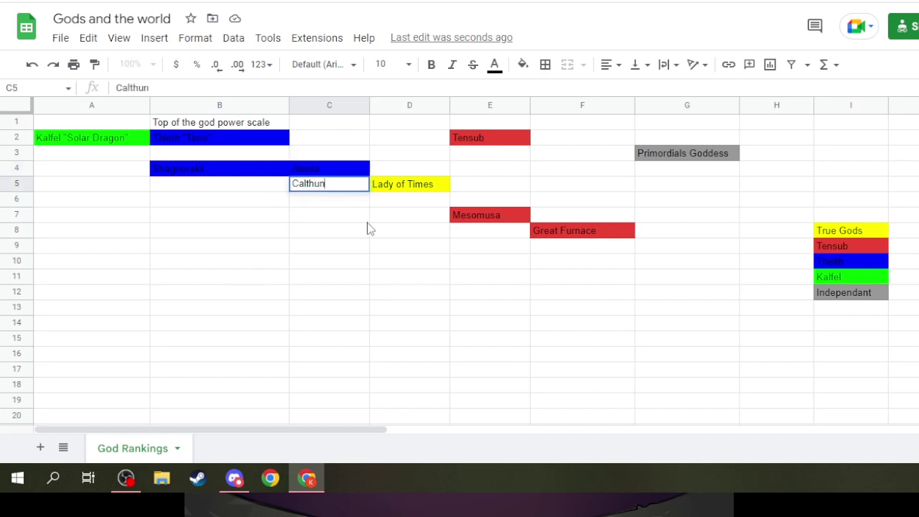
click(523, 64)
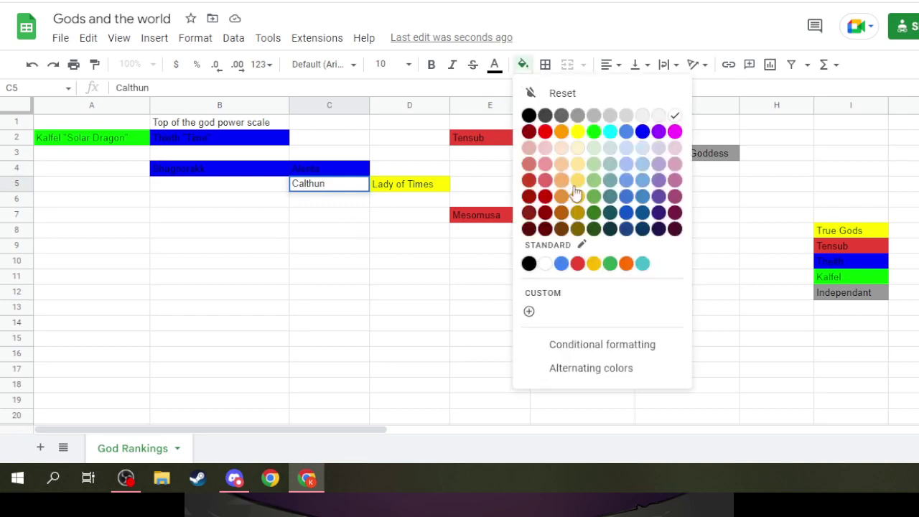
click(641, 132)
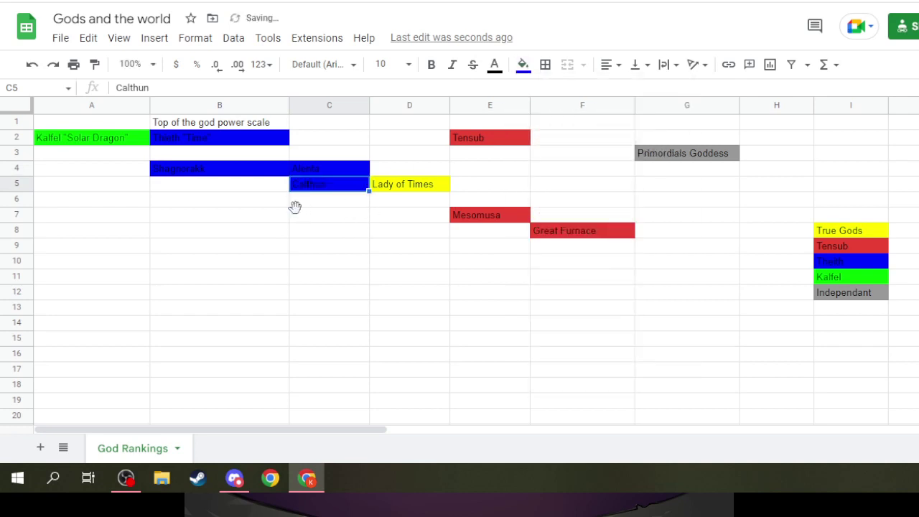
Step: Insert an empty column before the Lady of Times column D
click(297, 214)
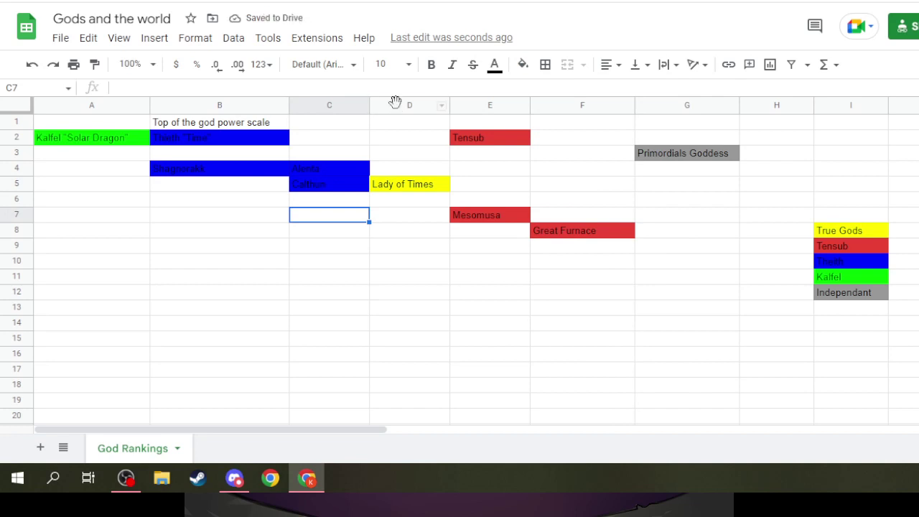
right_click(397, 105)
click(463, 188)
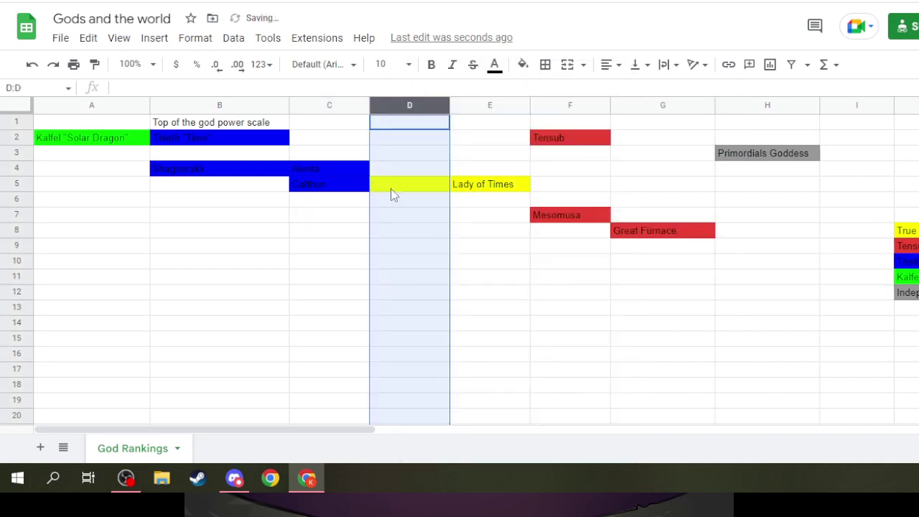
Step: Enter Tanarukk in cell D5 between Calthun and Lady of Times and fill it with the legend's Thieth blue
click(392, 185)
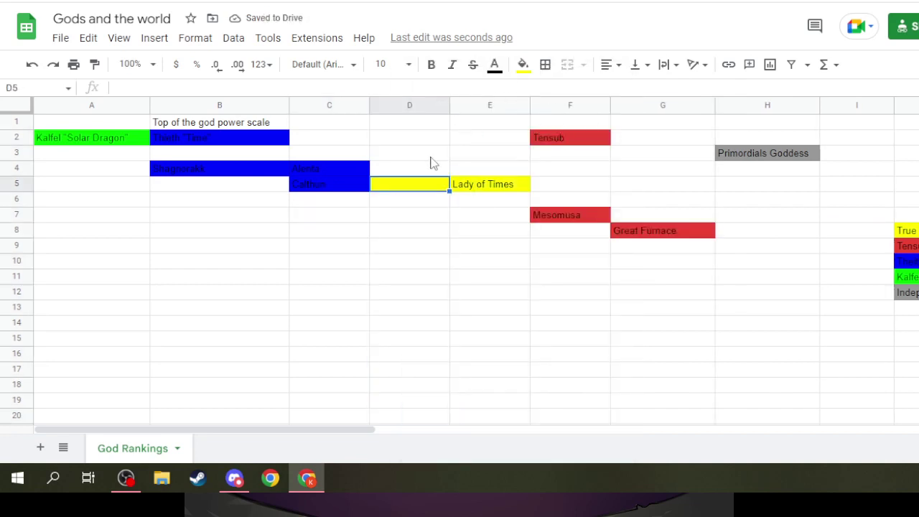
text(Tanarukk)
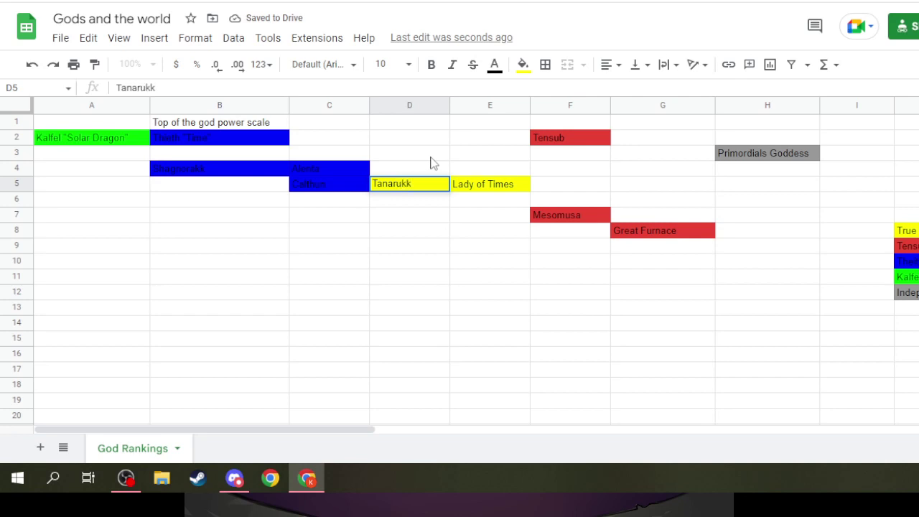
click(523, 65)
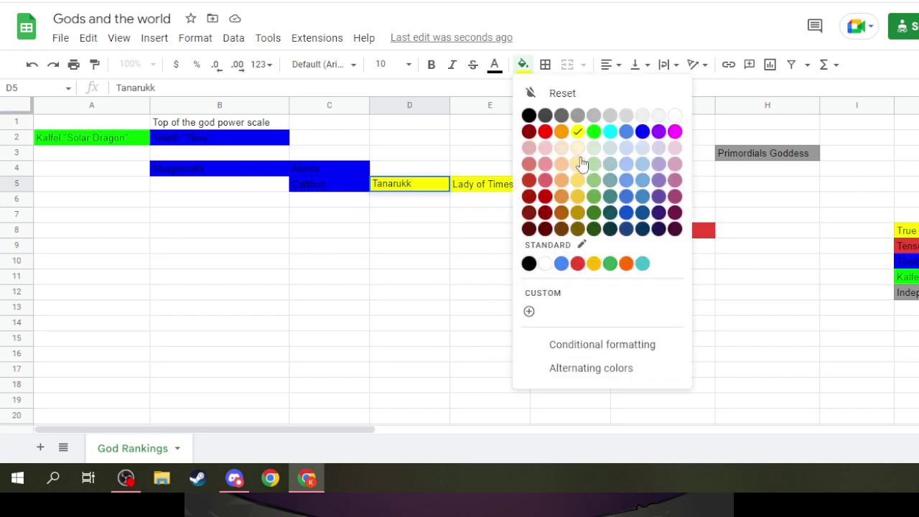
click(642, 131)
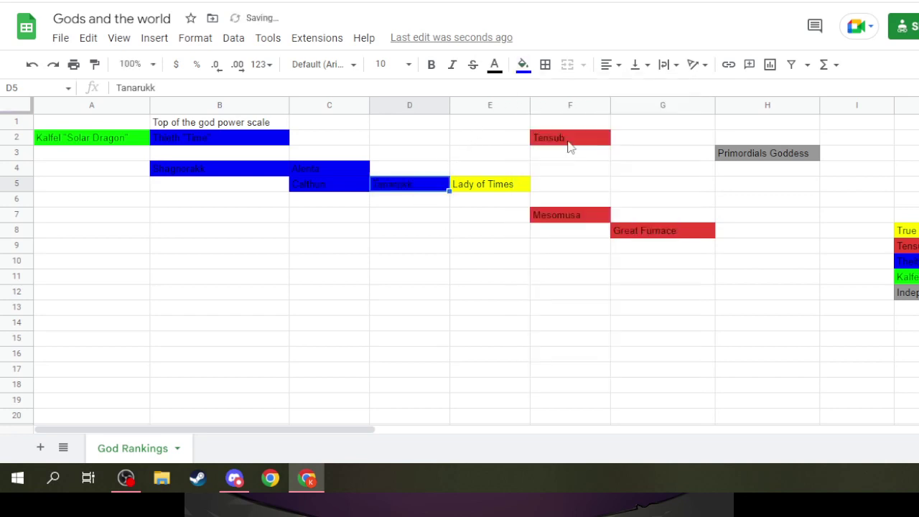
Step: Enter Cerserki in cell A4 and fill it with the bright green that marks Kalfel in the legend
click(462, 106)
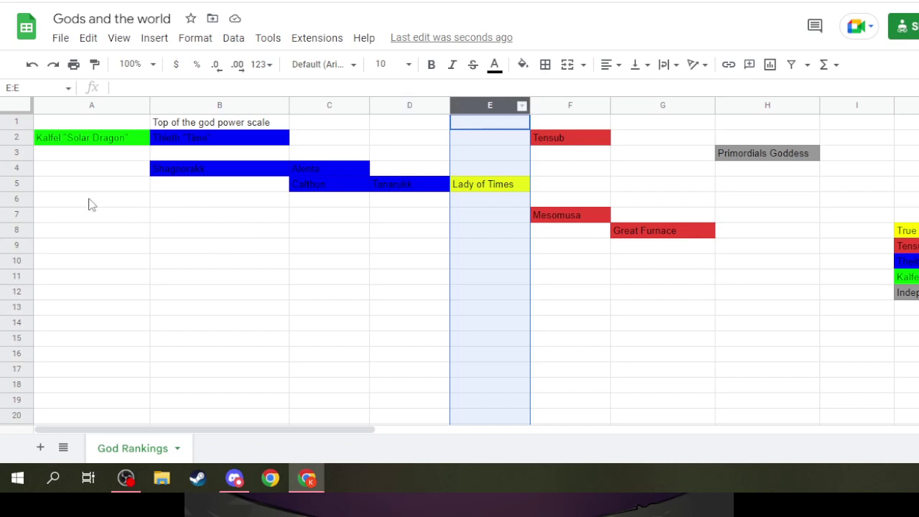
click(57, 172)
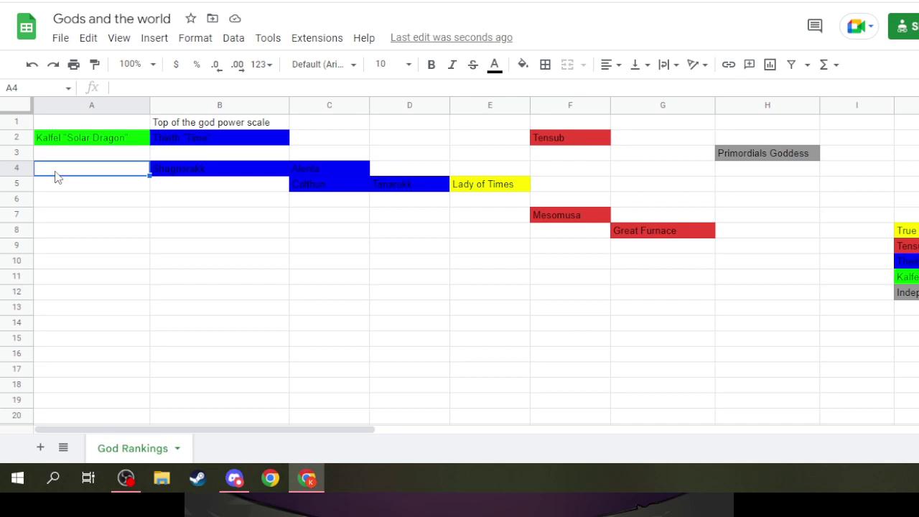
text(Cers)
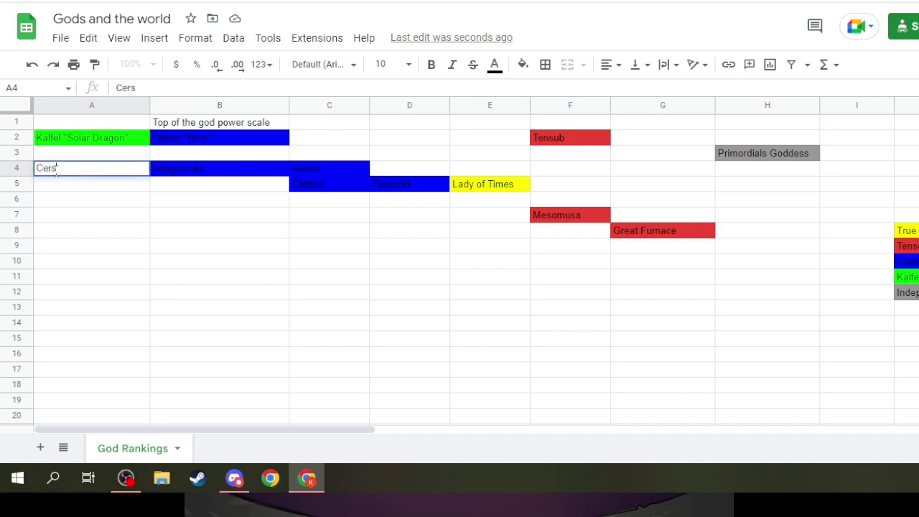
text(erki)
click(523, 64)
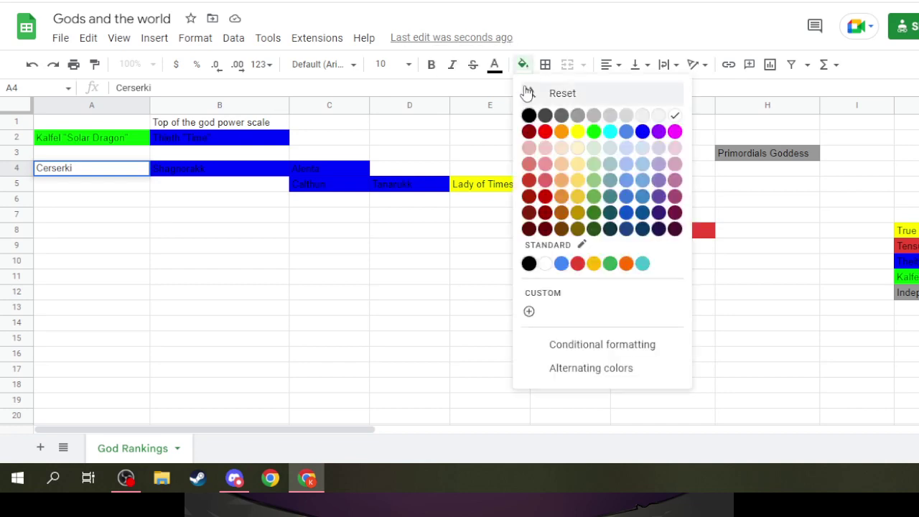
click(589, 130)
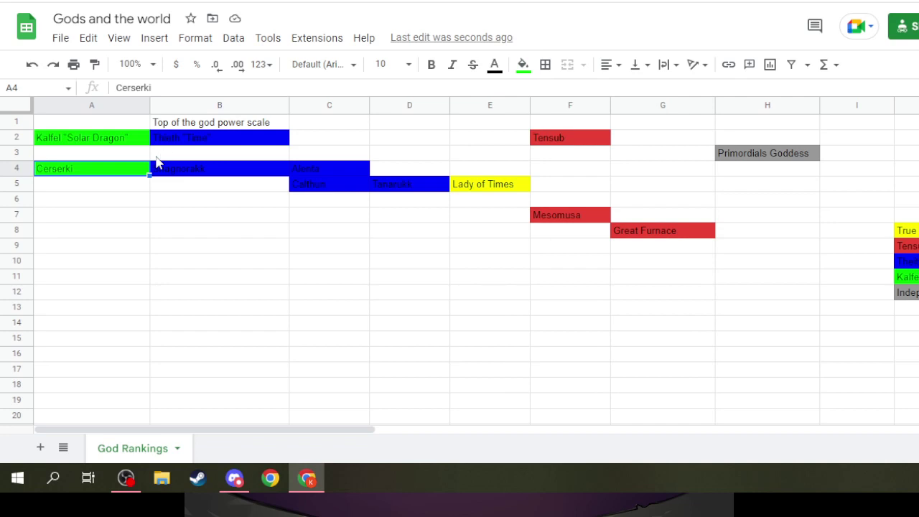
Step: Insert an empty column between the Kalfel column A and the Thieth column B
click(98, 186)
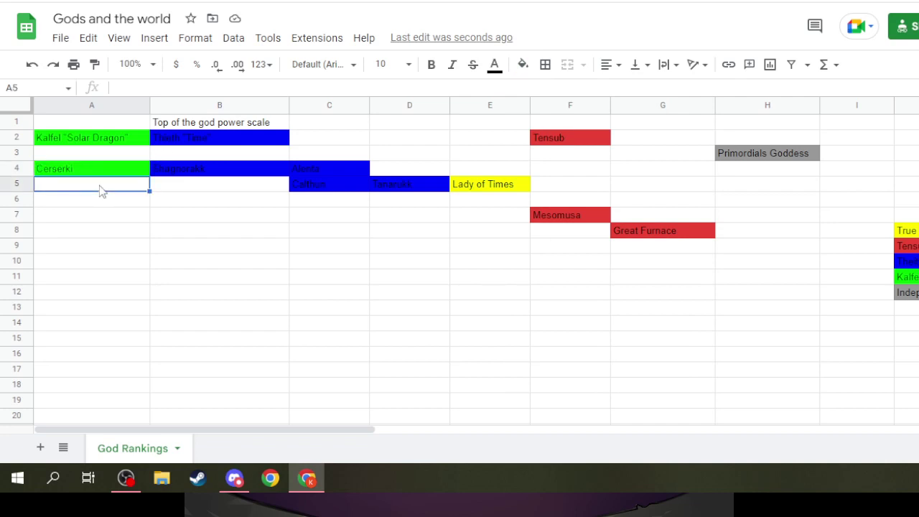
click(185, 105)
right_click(186, 105)
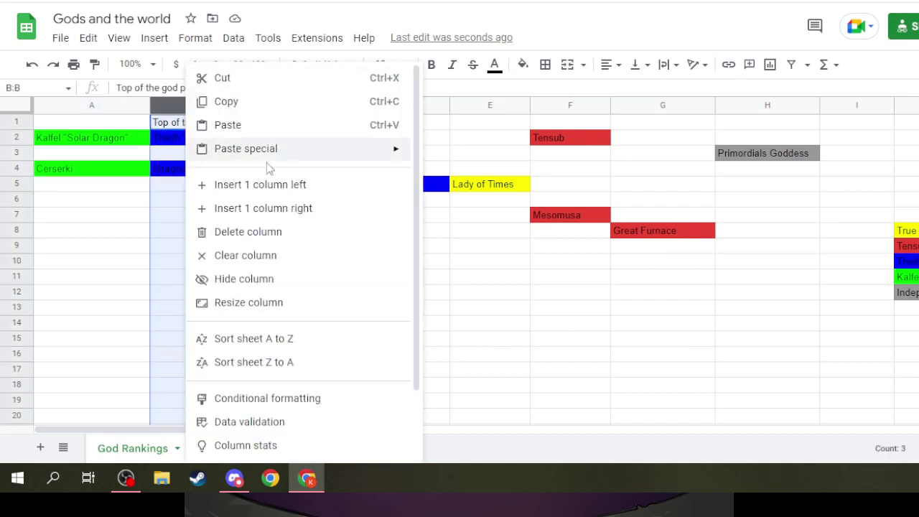
click(266, 199)
Step: Reset the blue fill of cells B2 and B4 in the newly inserted column
click(221, 135)
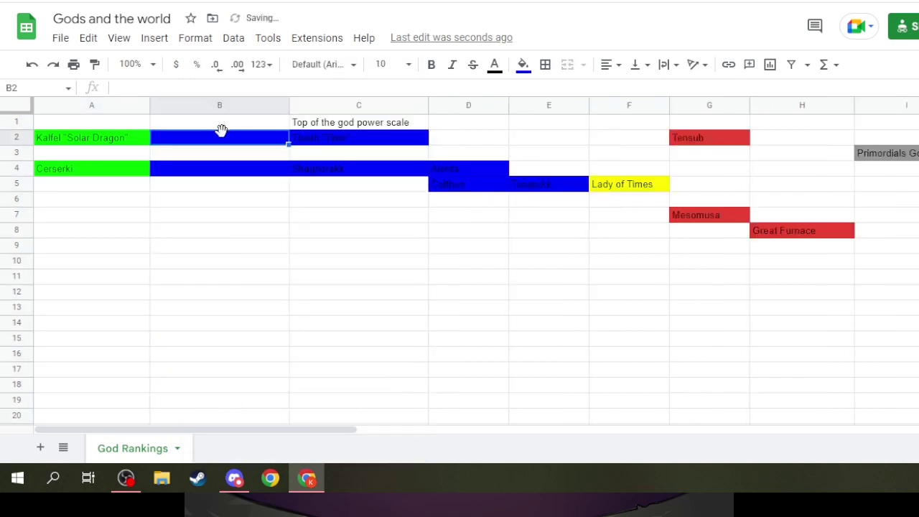
click(529, 71)
click(527, 94)
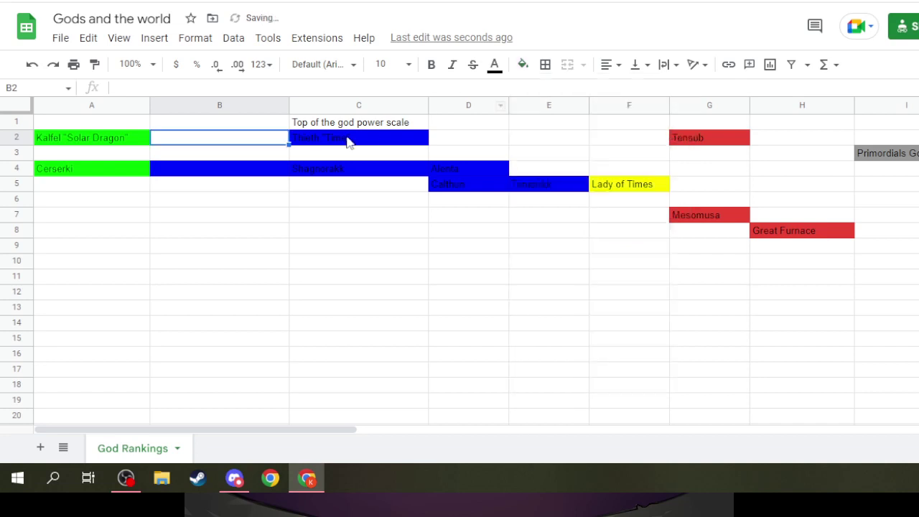
click(208, 176)
click(523, 65)
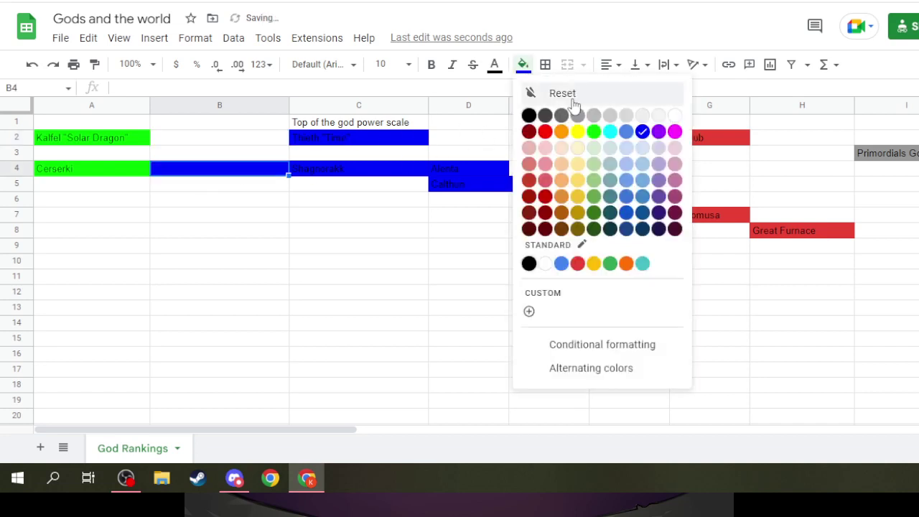
click(563, 91)
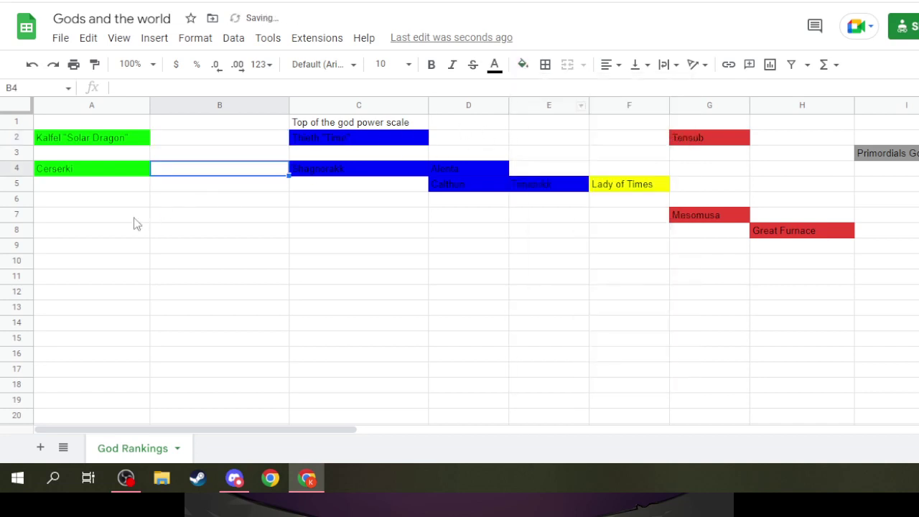
Step: Enter Sapphira in cell B5 and fill it with the bright green that marks Kalfel in the legend
click(176, 189)
text(S)
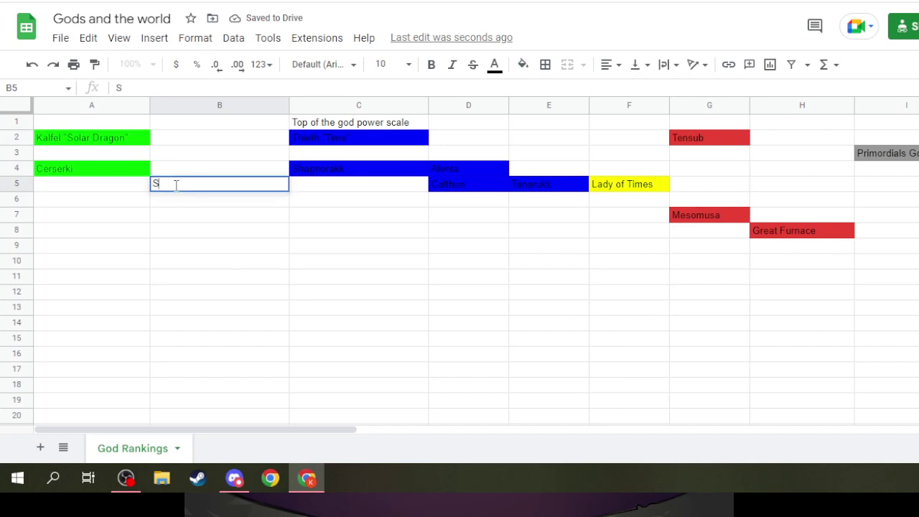
text(apphira)
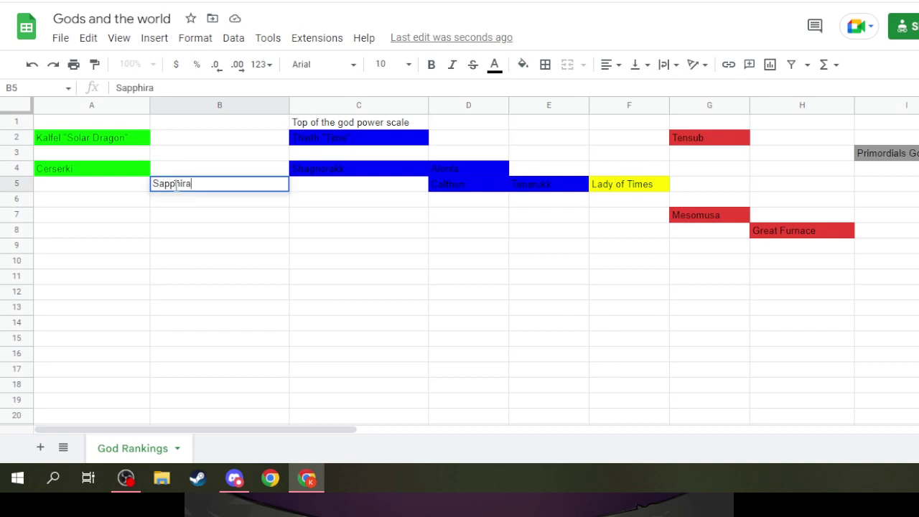
click(523, 64)
click(593, 131)
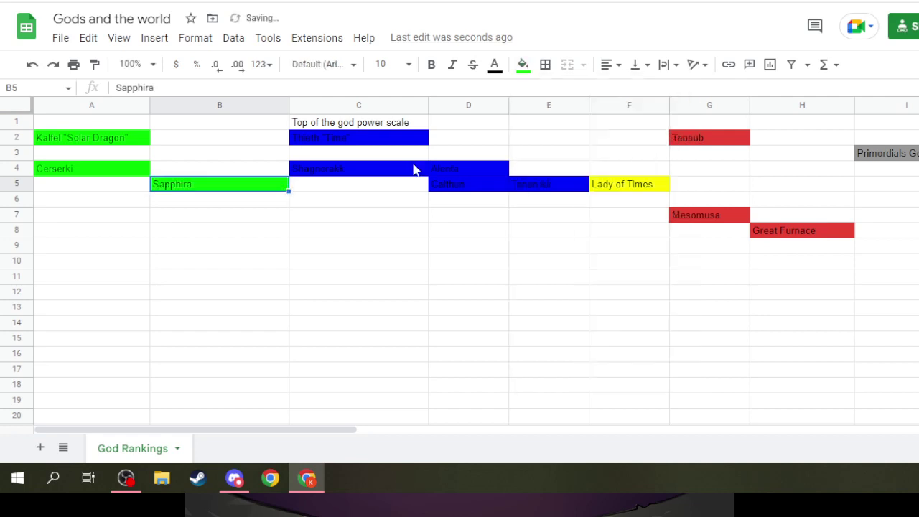
click(104, 139)
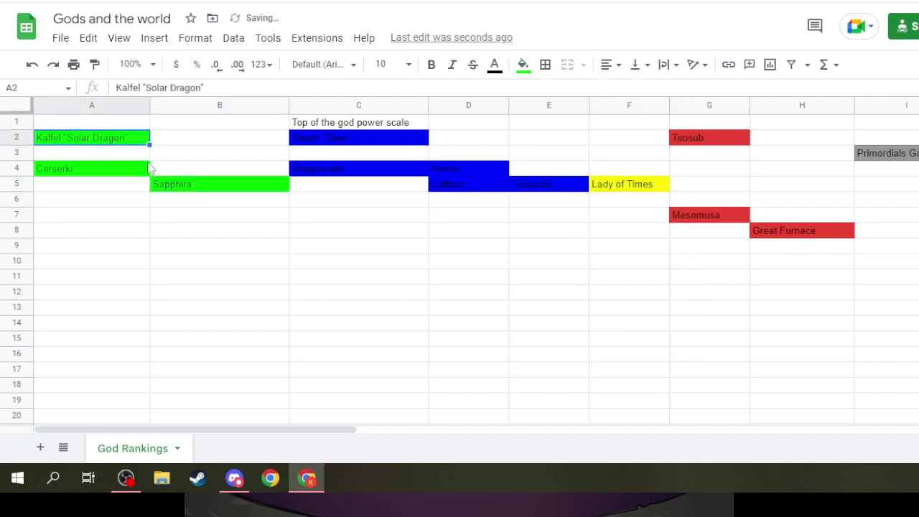
Step: Enter Six Sigma Dragons in cell B4, directly above Sapphira
click(217, 175)
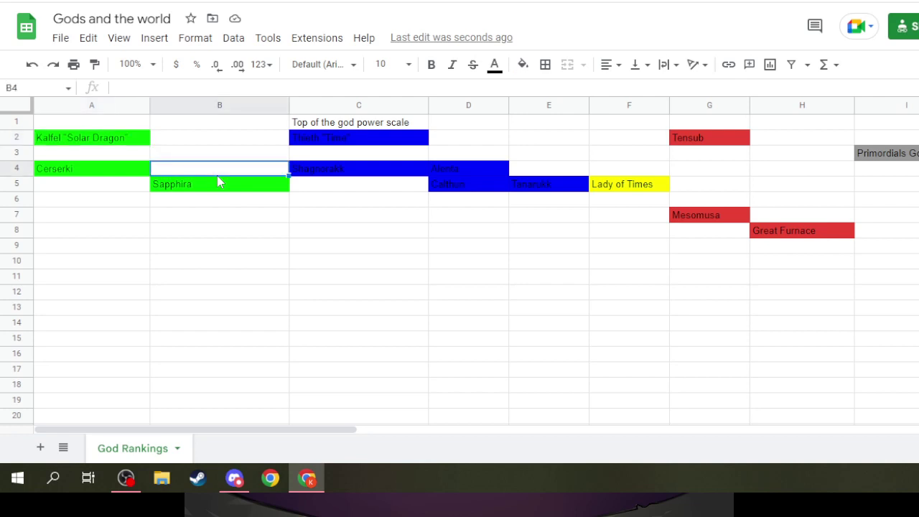
text(Six )
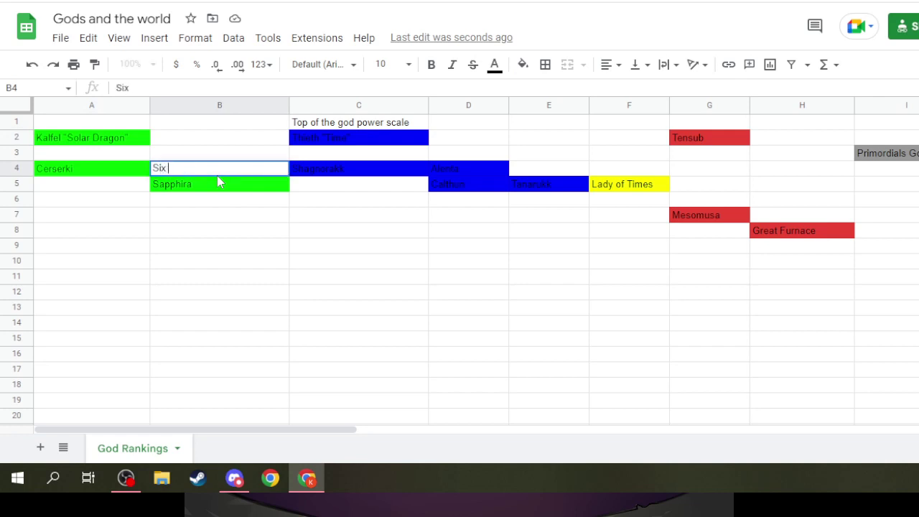
text(Sigma Dragons)
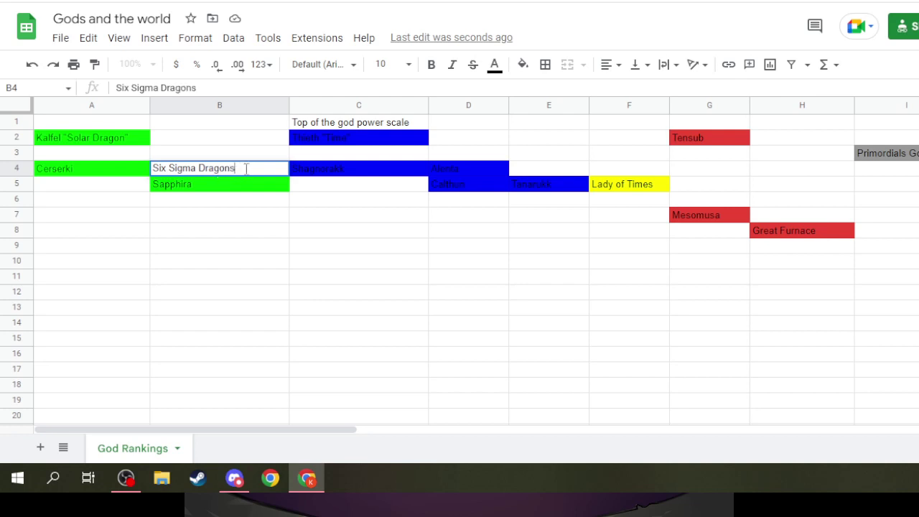
Step: Move the Six Sigma Dragons text from B4 up to cell B3 and fill that cell with Kalfel's bright green
drag(245, 169, 144, 176)
key(ctrl+c)
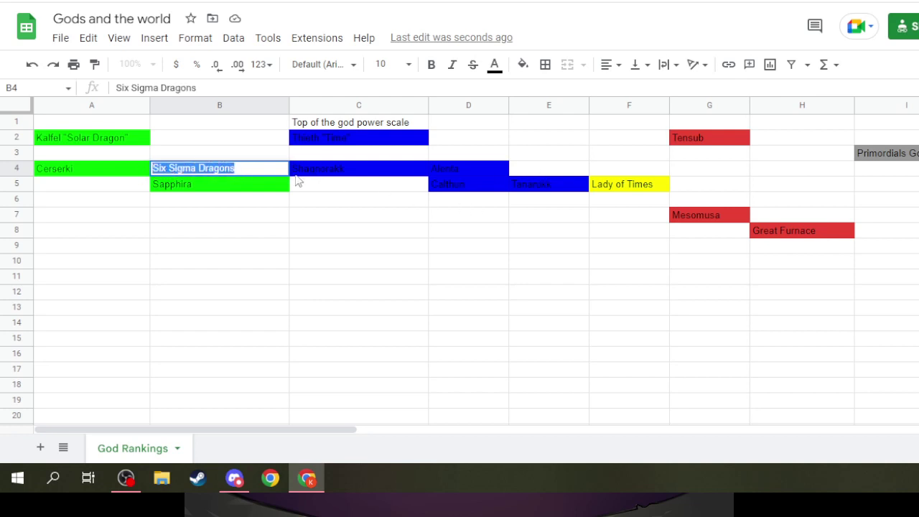
key(BackSpace)
key(Up)
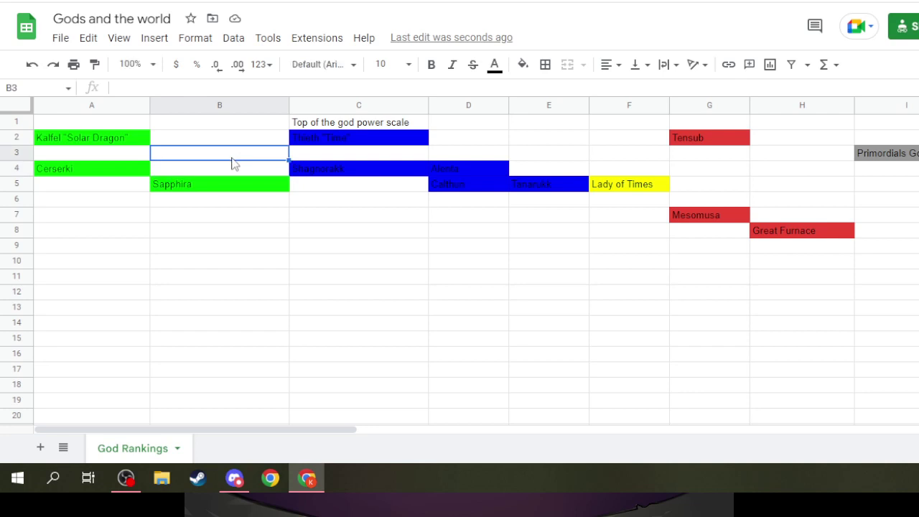
key(ctrl+v)
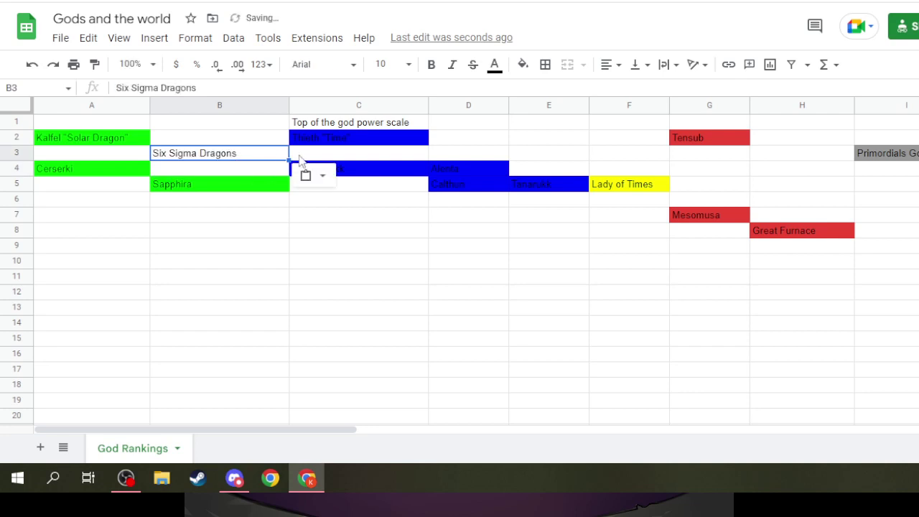
click(523, 64)
click(594, 131)
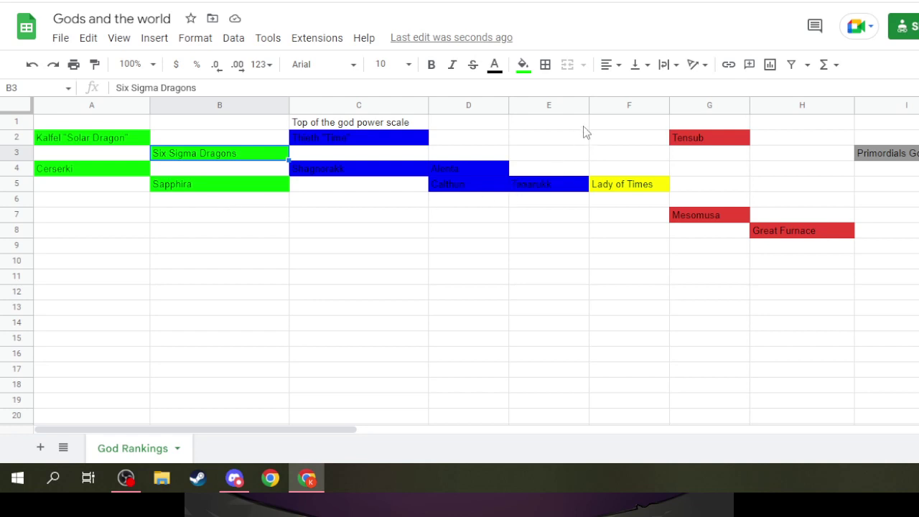
Step: Insert an empty column between Tanarukk's column E and the Lady of Times column F
click(640, 105)
right_click(640, 102)
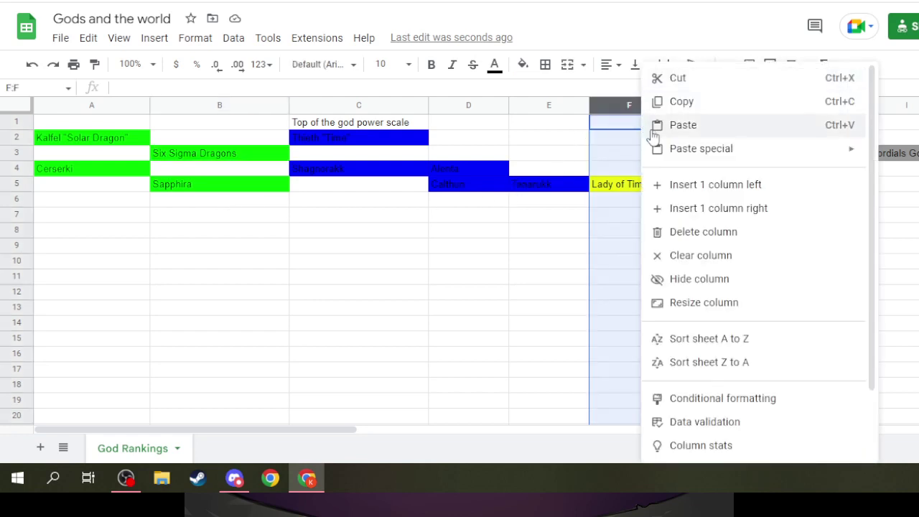
click(710, 186)
Step: Enter Stone "The Corrupt" in the yellow cell F5 and widen column F so the whole name fits
click(641, 192)
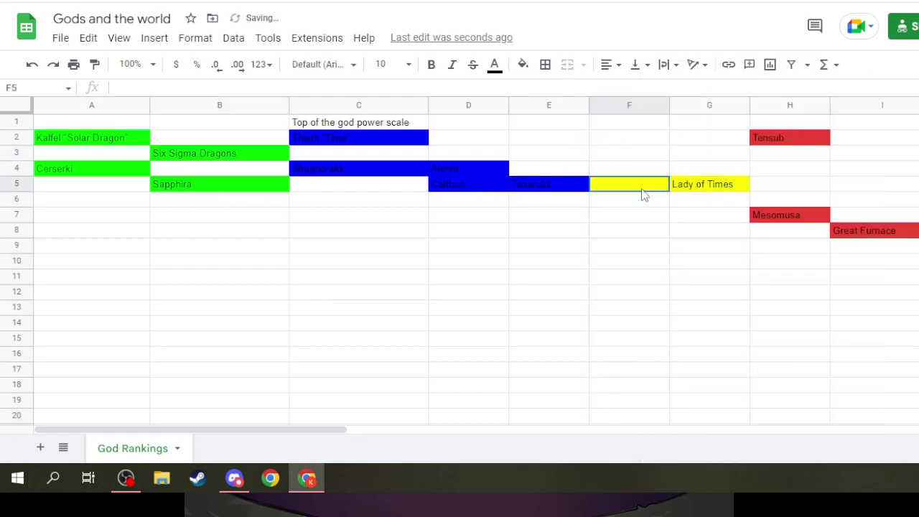
text(Stone )
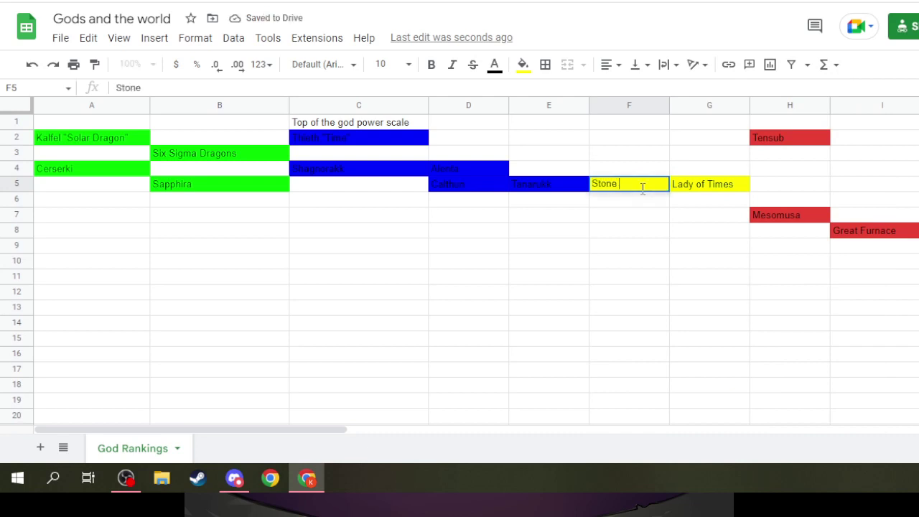
text("The Corrupt")
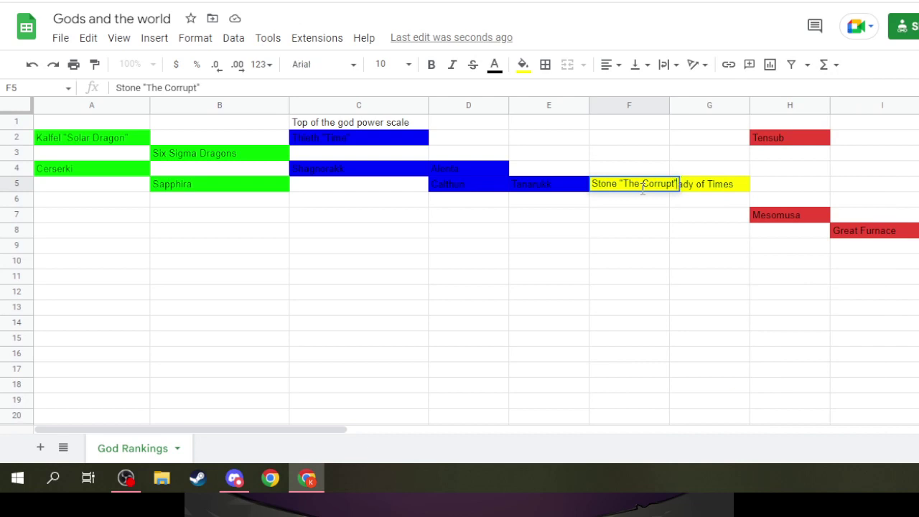
key(Return)
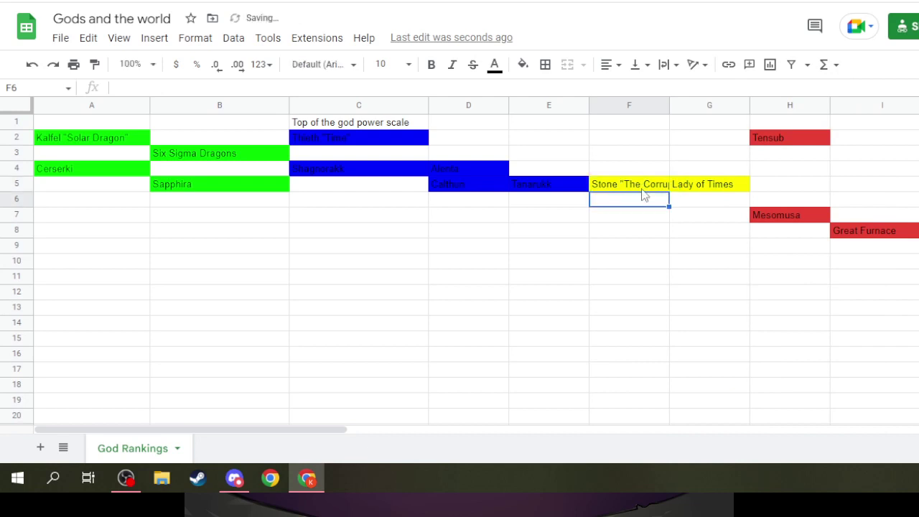
drag(668, 110, 685, 110)
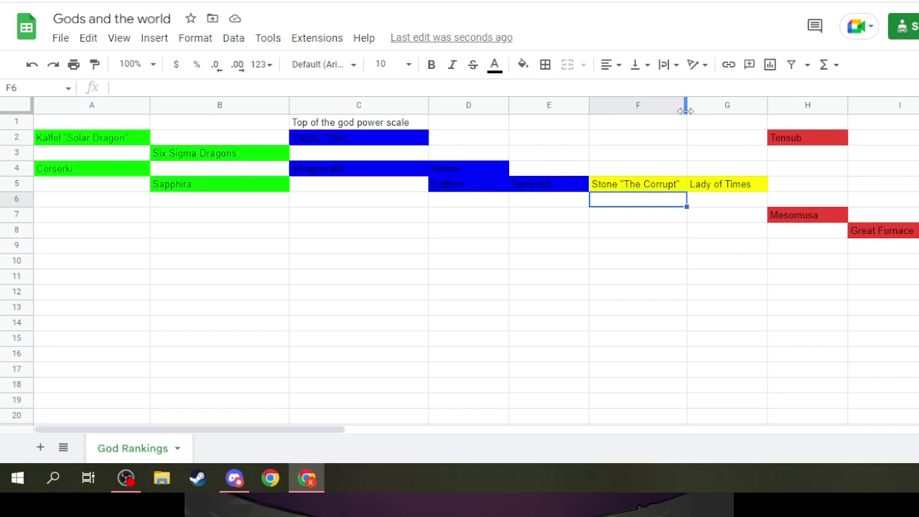
click(81, 202)
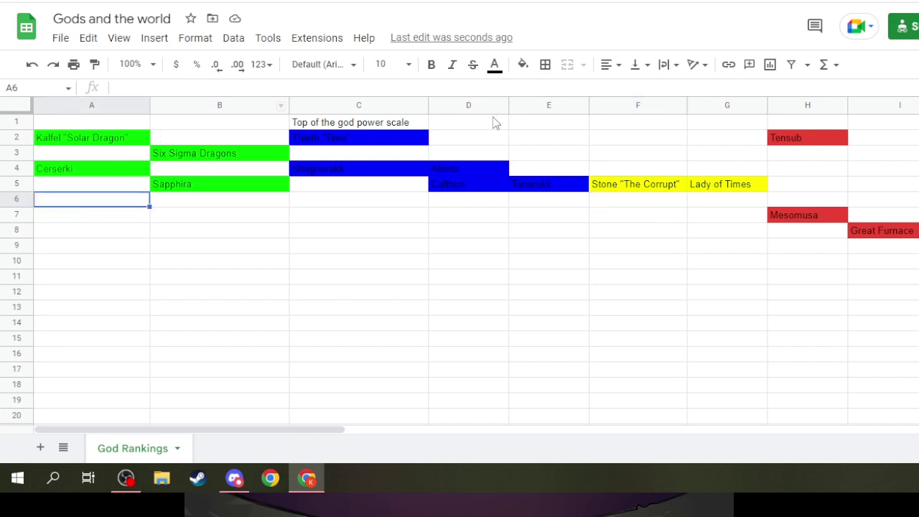
click(524, 64)
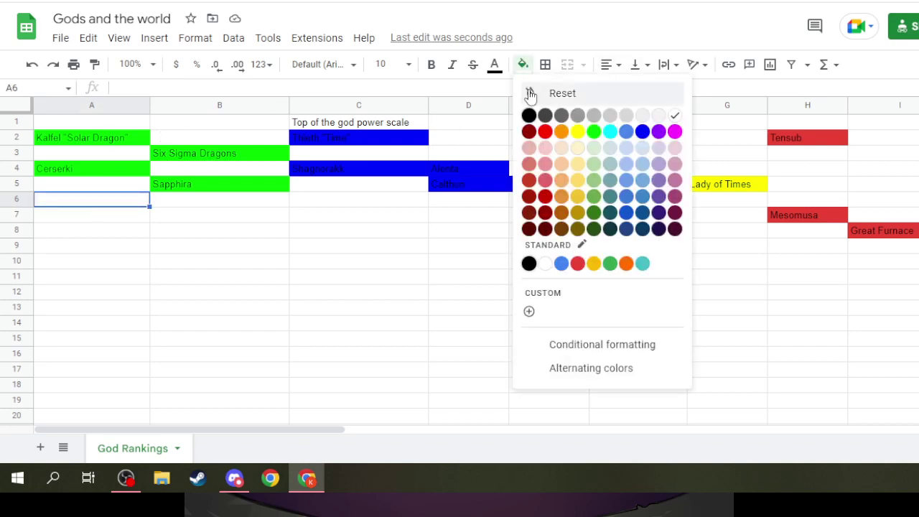
click(69, 262)
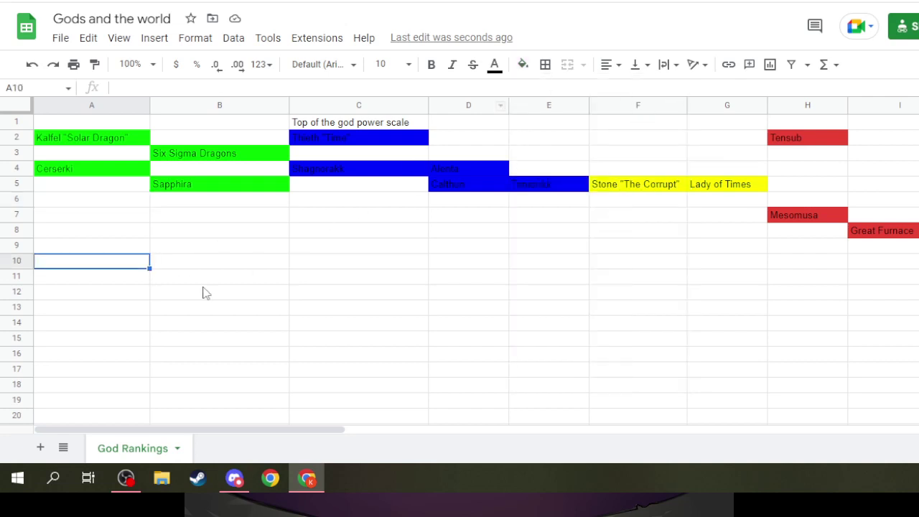
Step: Fill cell A12 with Kalfel's bright green and enter Himkim in it
click(99, 293)
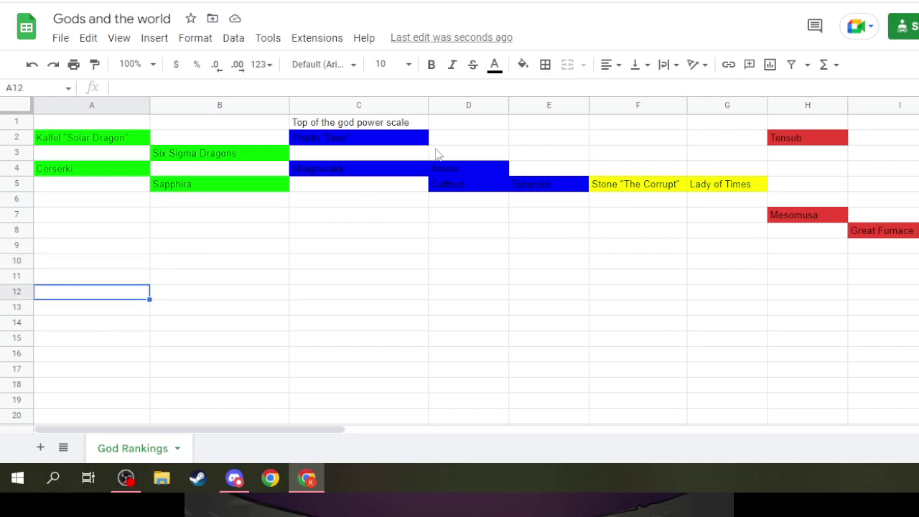
click(523, 64)
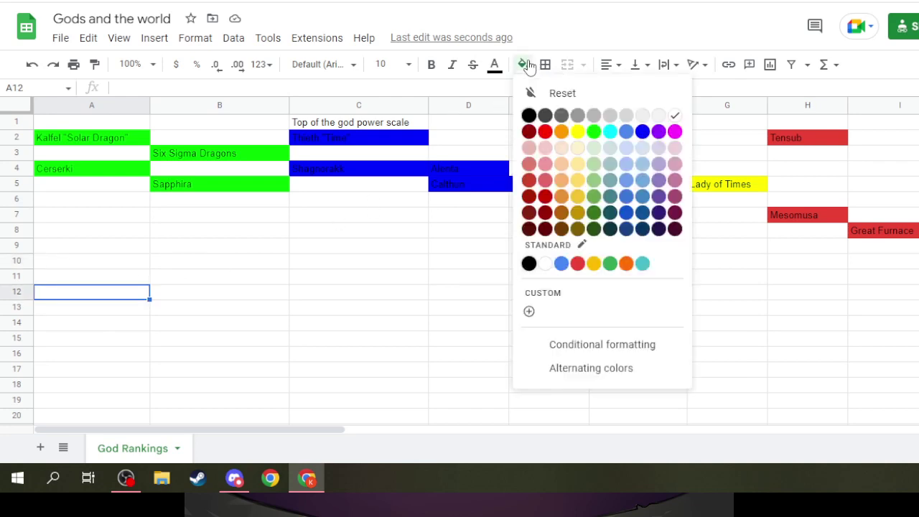
click(594, 131)
text(Himkim)
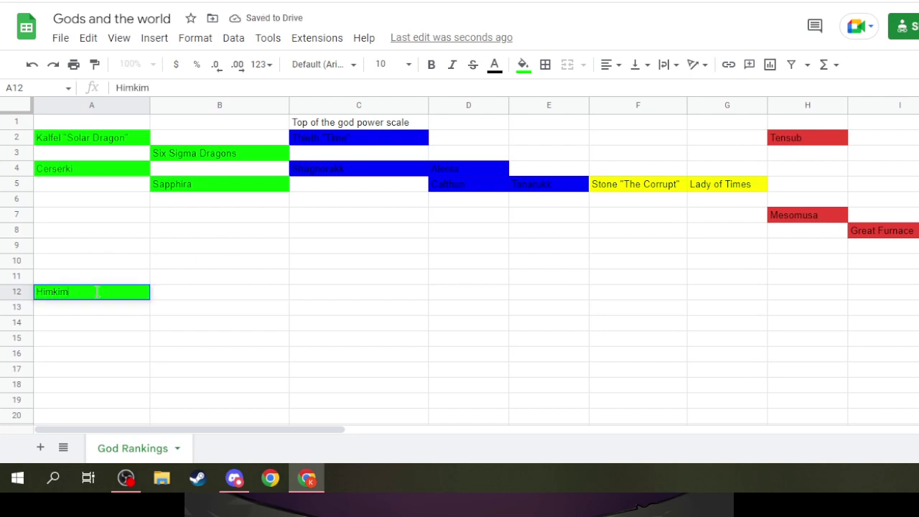
click(102, 263)
click(191, 159)
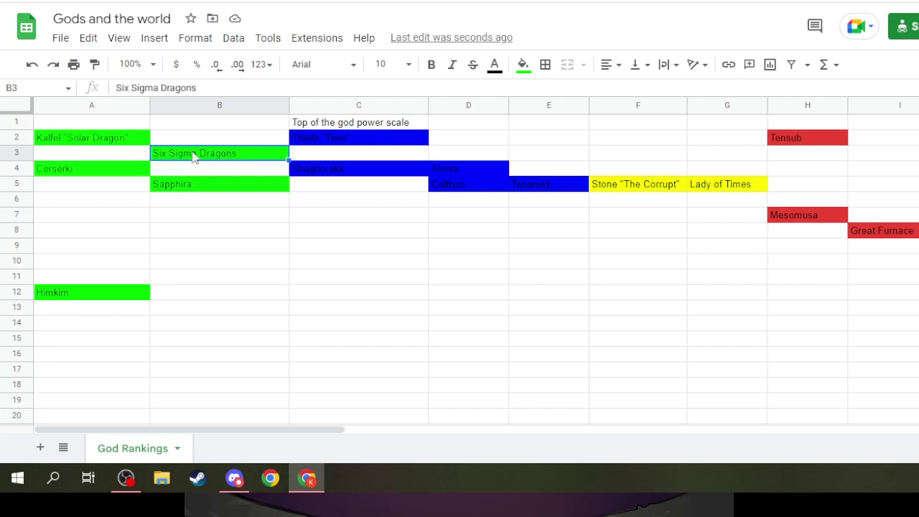
click(61, 296)
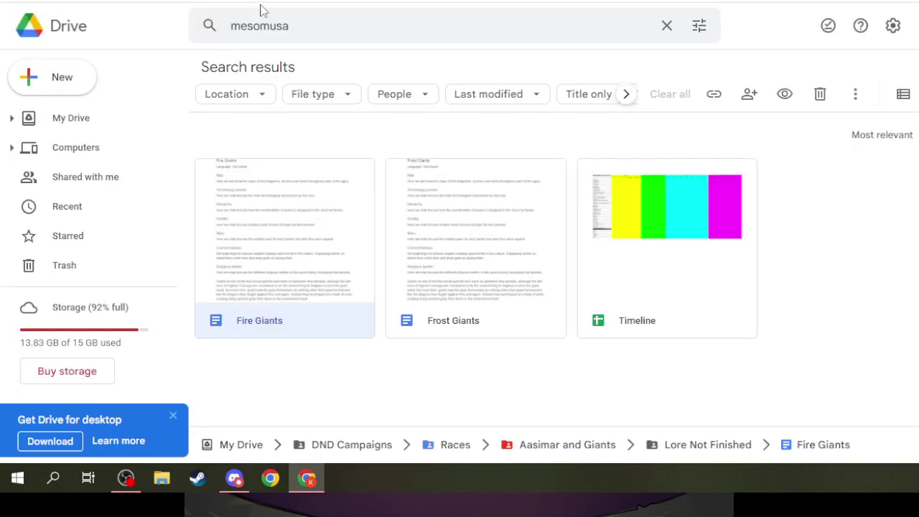
click(288, 24)
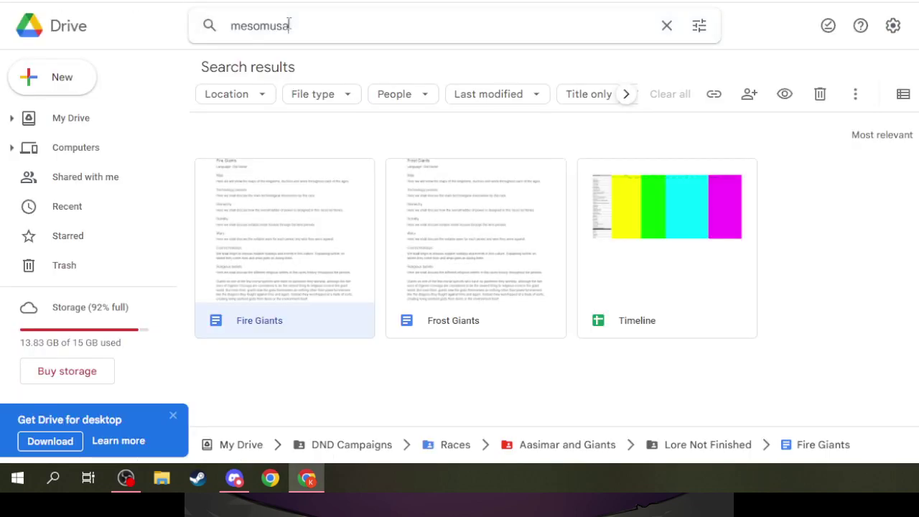
text(benar)
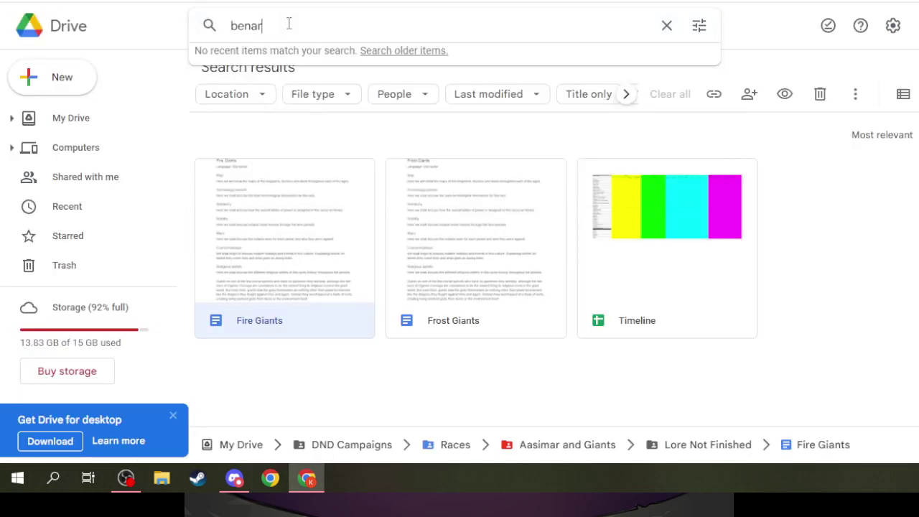
key(BackSpace)
key(BackSpace)
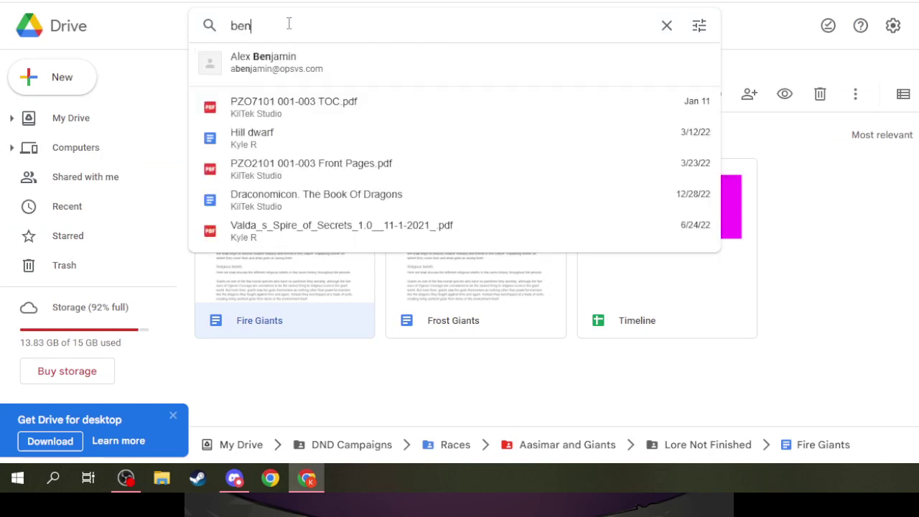
key(BackSpace)
key(BackSpace)
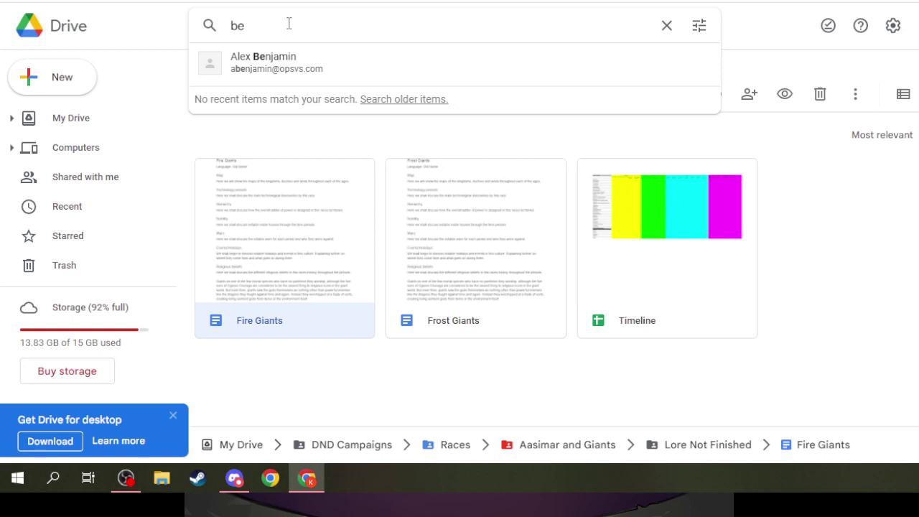
text(en)
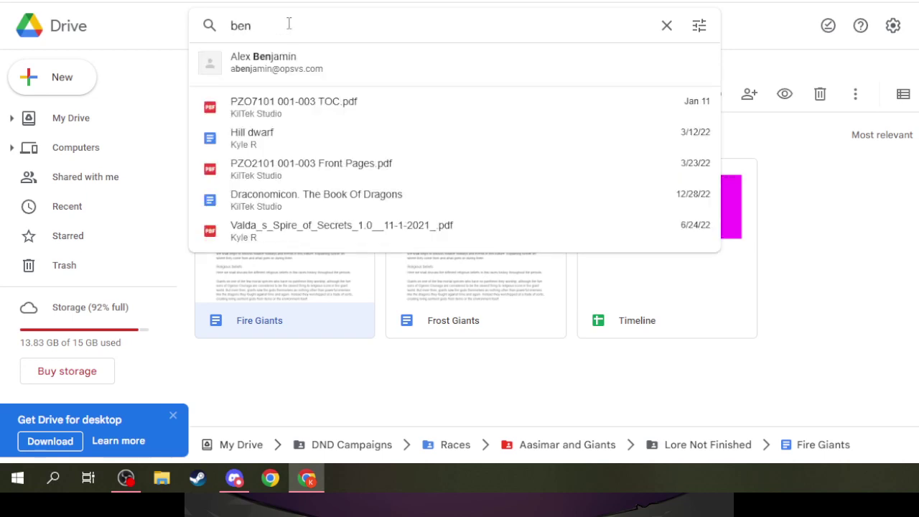
text(a)
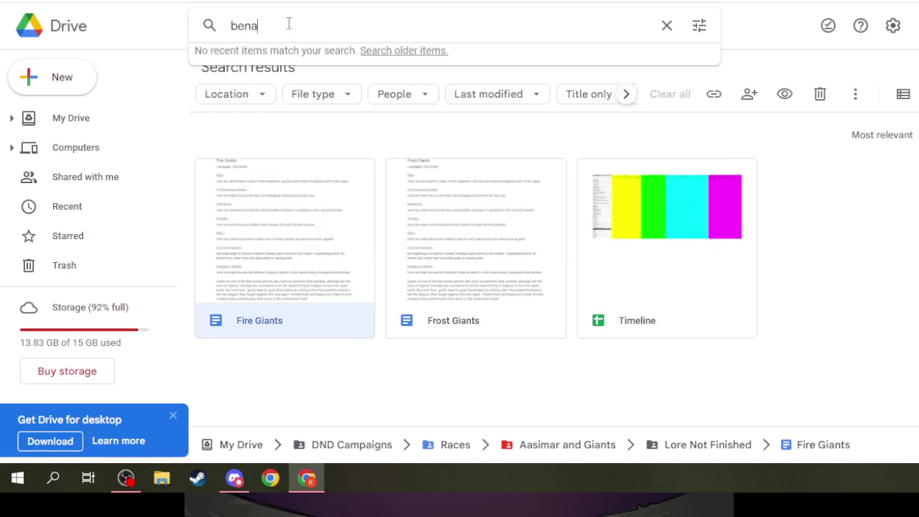
text(rmon)
key(Return)
Step: Correct the spelling of the search term to "baharmon" and run the Drive search again
click(245, 25)
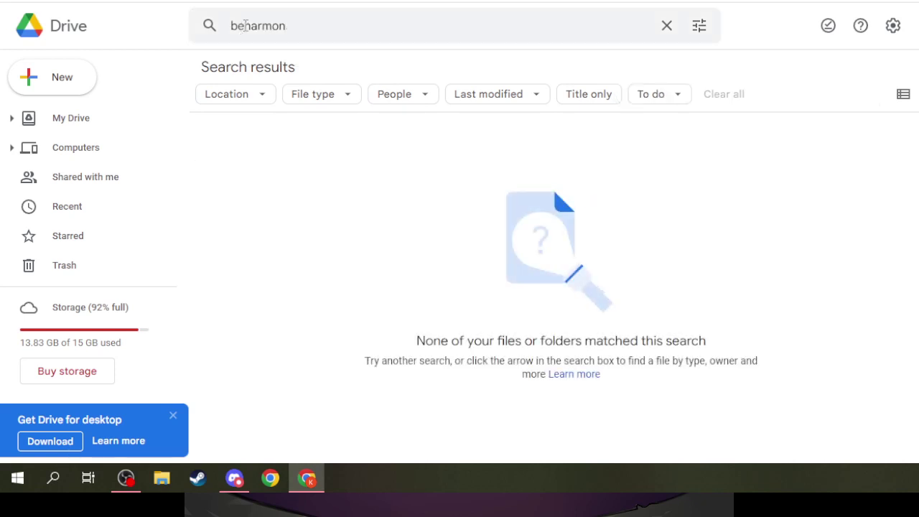
key(BackSpace)
key(Delete)
text(ah)
key(Return)
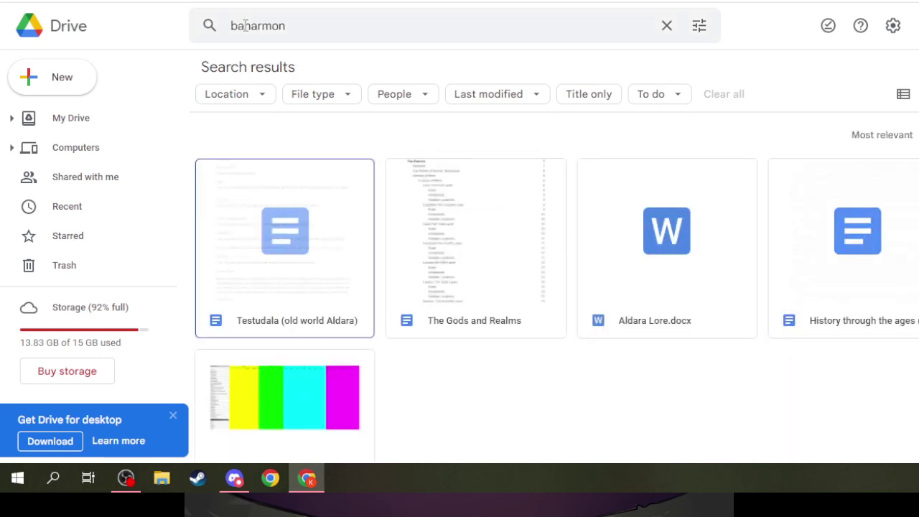
Step: Open the Testudala (old world Aldara) document and find the name of the turtle god under Religious beliefs
double_click(242, 187)
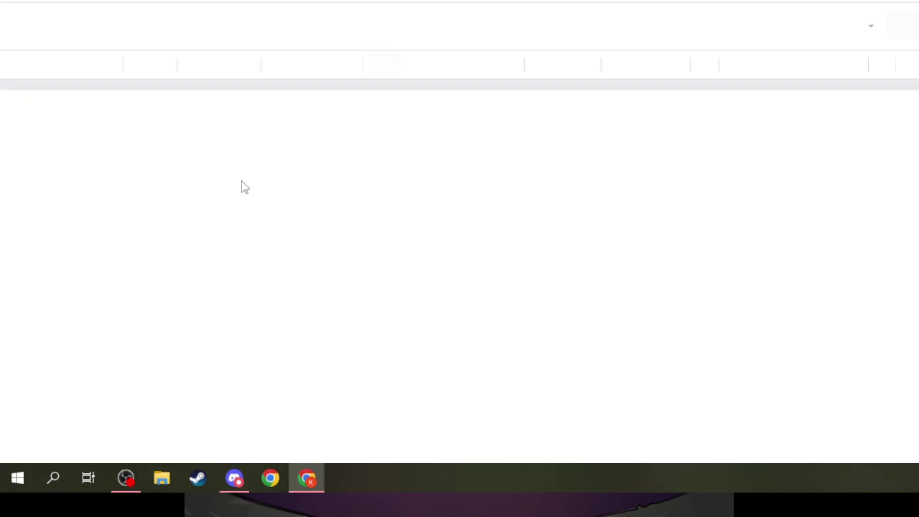
scroll(241, 208, down, 20)
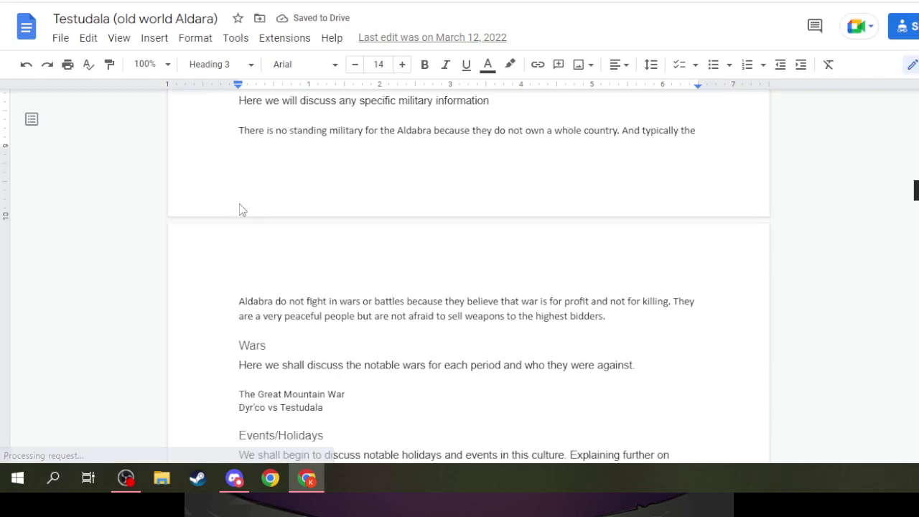
scroll(241, 209, down, 2)
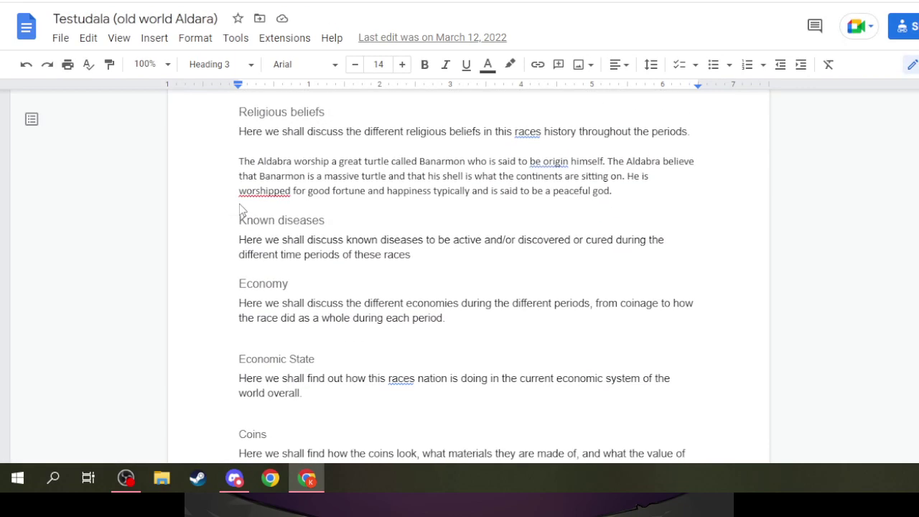
scroll(242, 209, down, 2)
scroll(241, 209, up, 3)
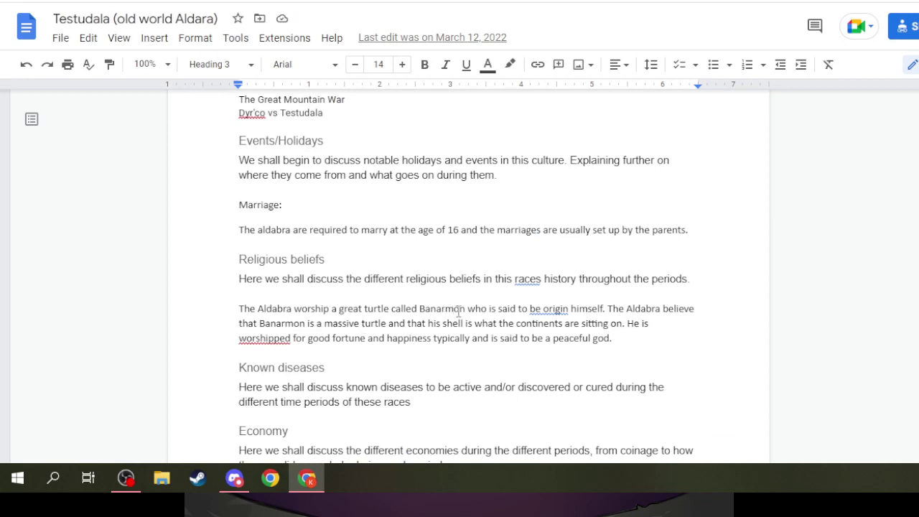
drag(465, 310, 336, 312)
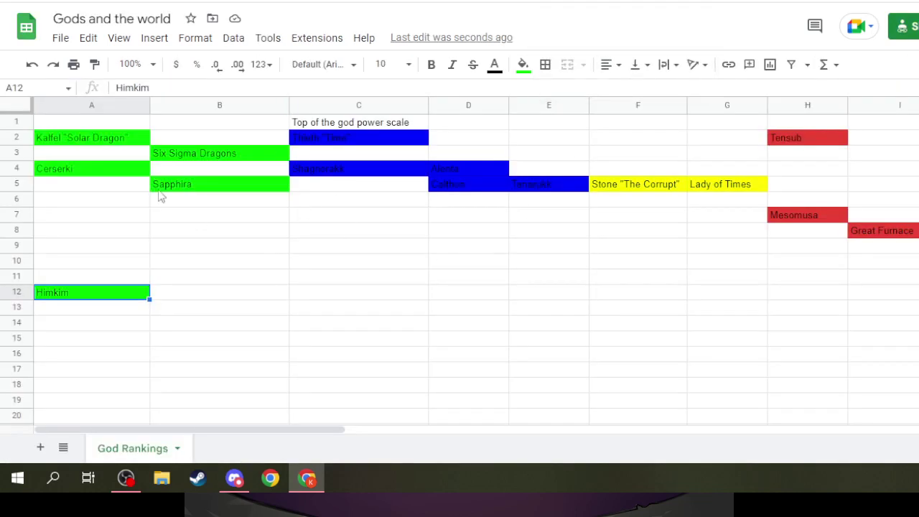
Step: Enter Banarmon in cell J12 of the God Rankings sheet and fill it with the Independant grey
drag(328, 429, 500, 429)
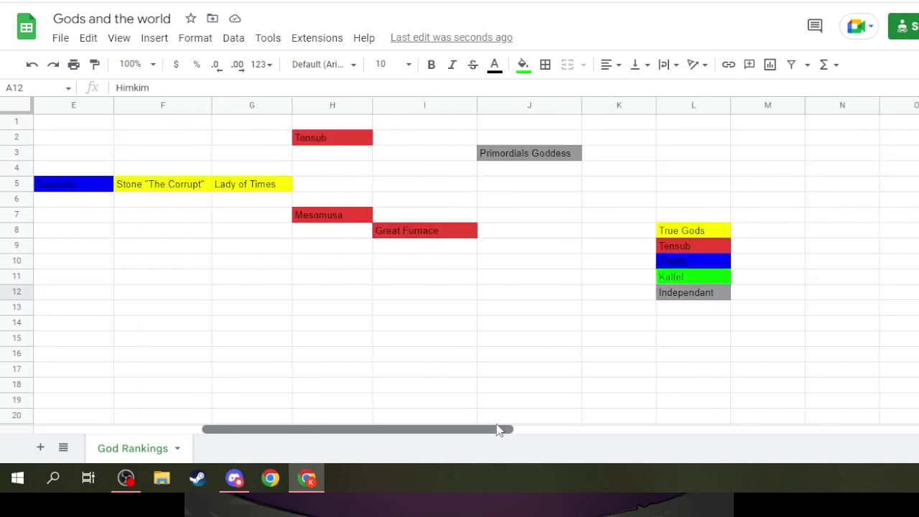
click(539, 298)
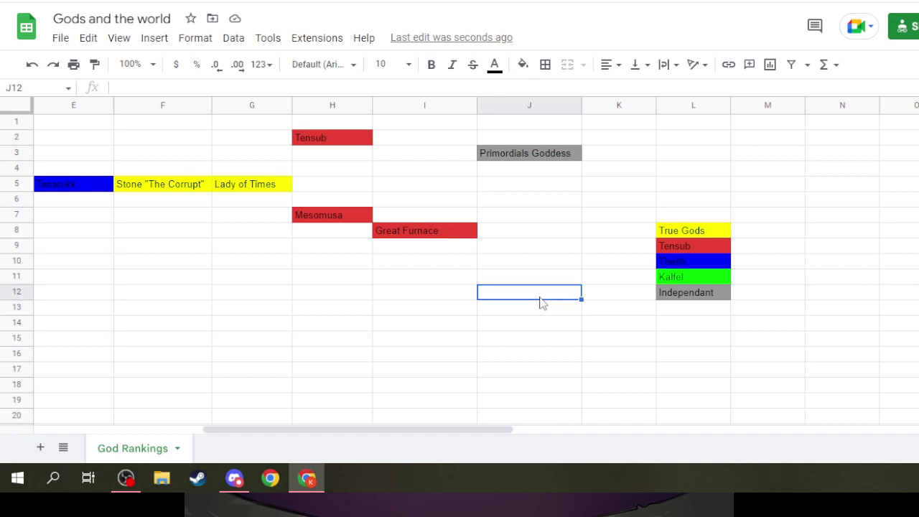
text(Banarmon)
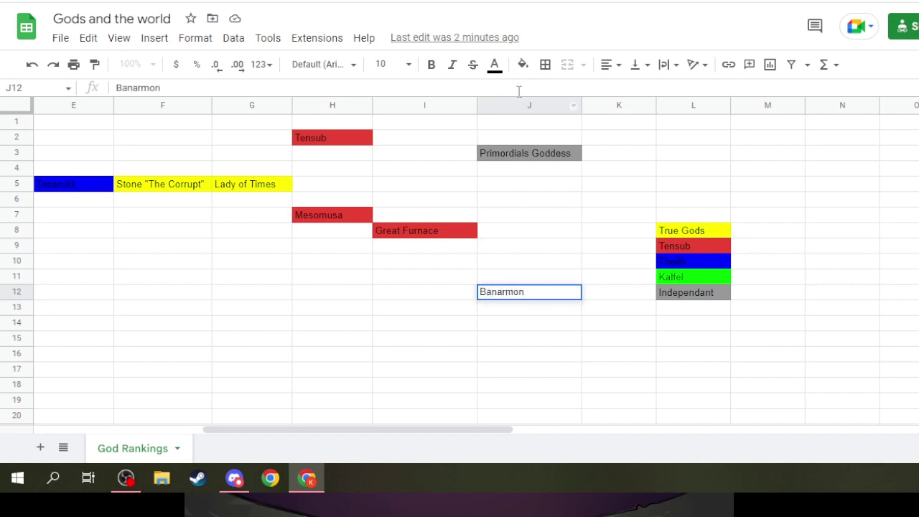
click(523, 64)
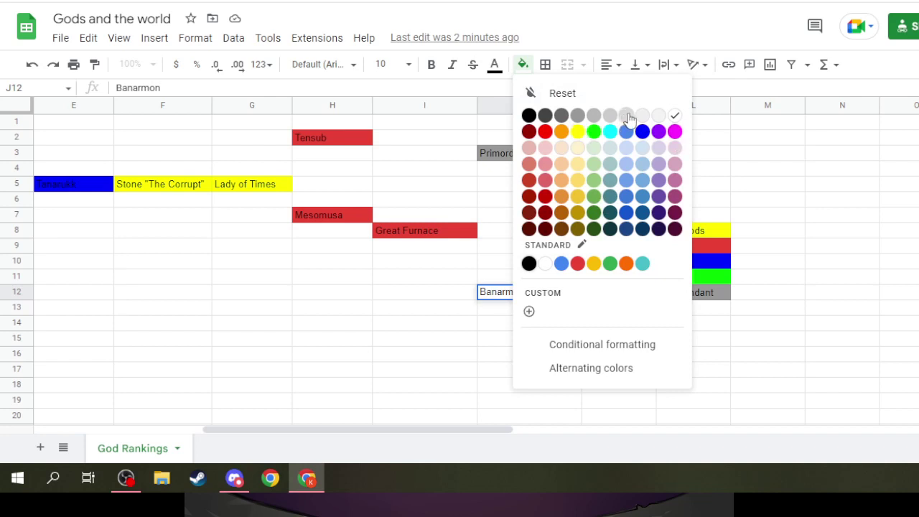
click(577, 115)
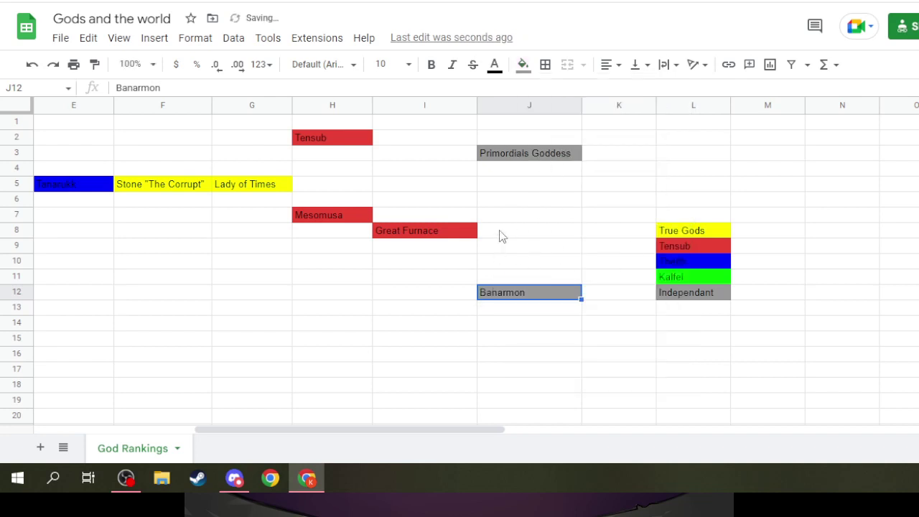
click(556, 278)
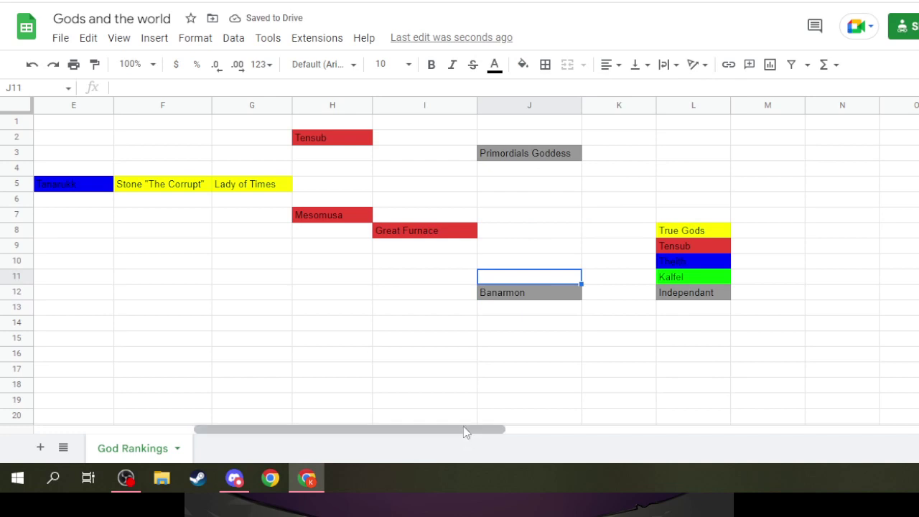
click(508, 293)
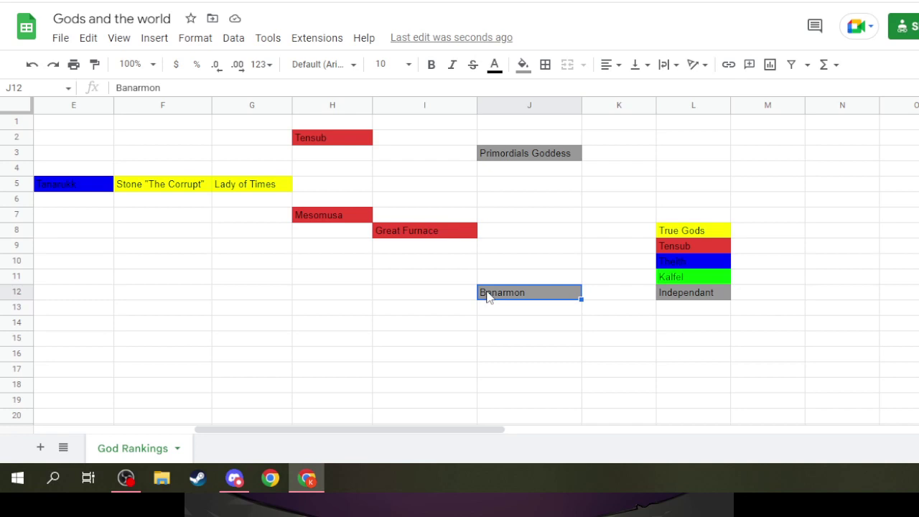
Step: Recheck the Religious beliefs passage in the Testudala document, and return to cell B12 beside Himkim in the God Rankings sheet
key(ctrl+Tab)
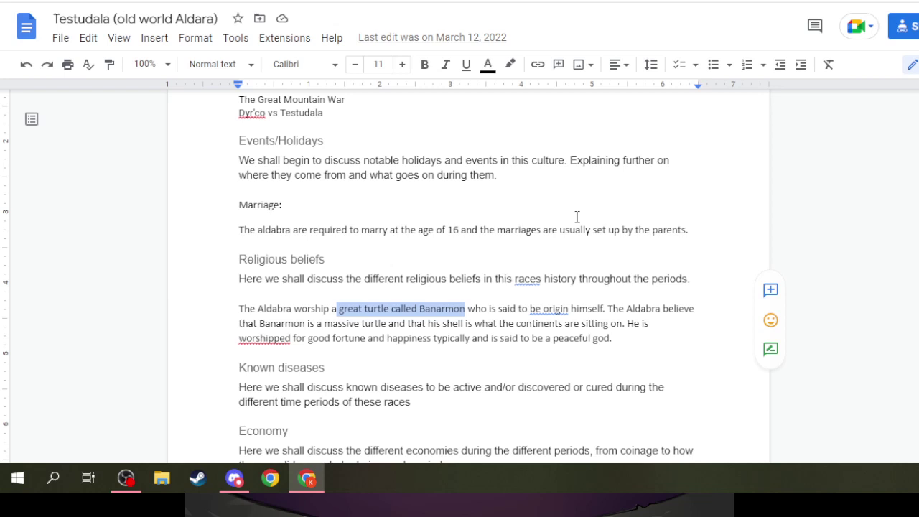
click(533, 257)
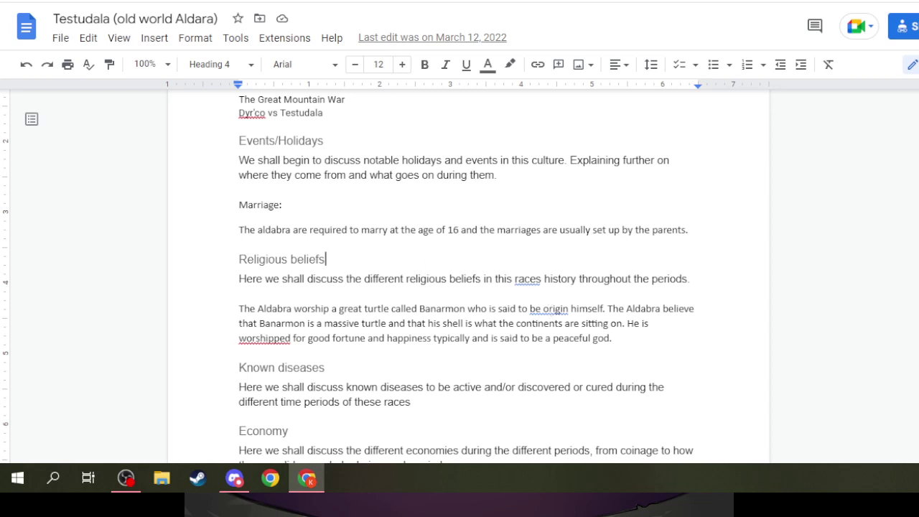
key(ctrl+Tab)
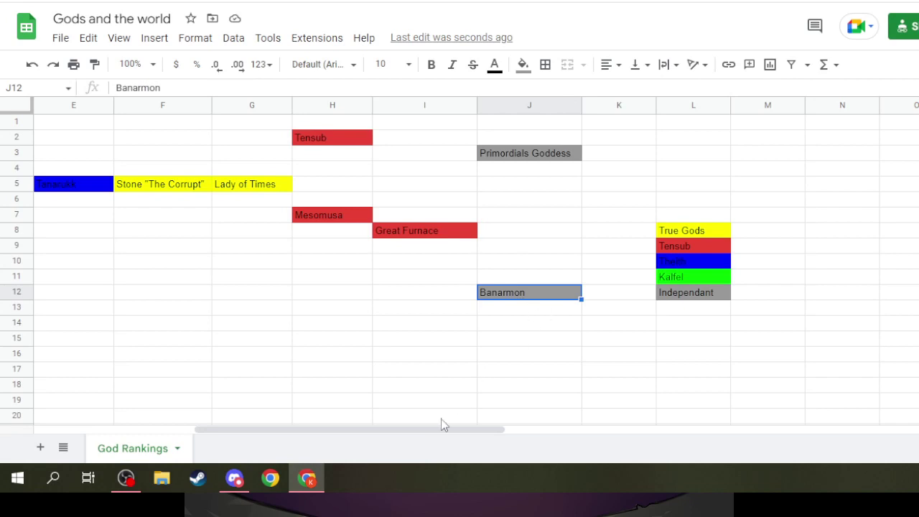
drag(437, 427, 263, 413)
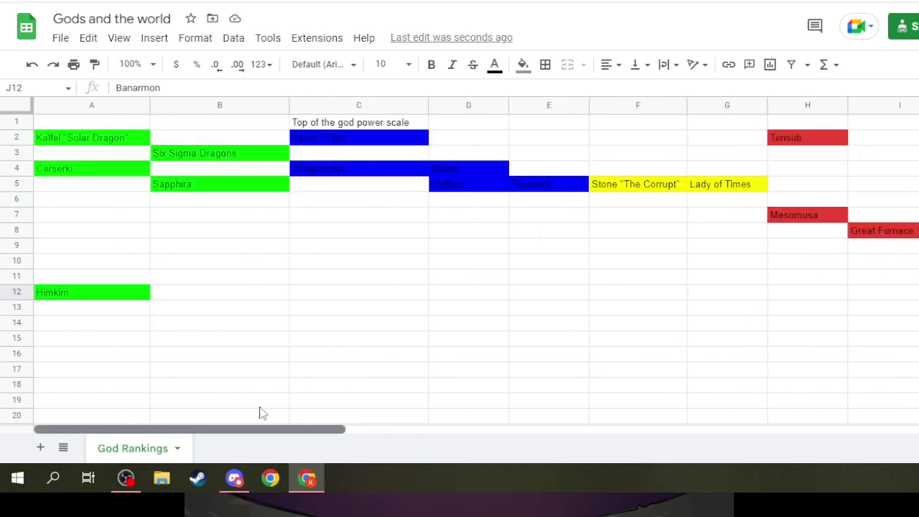
click(178, 301)
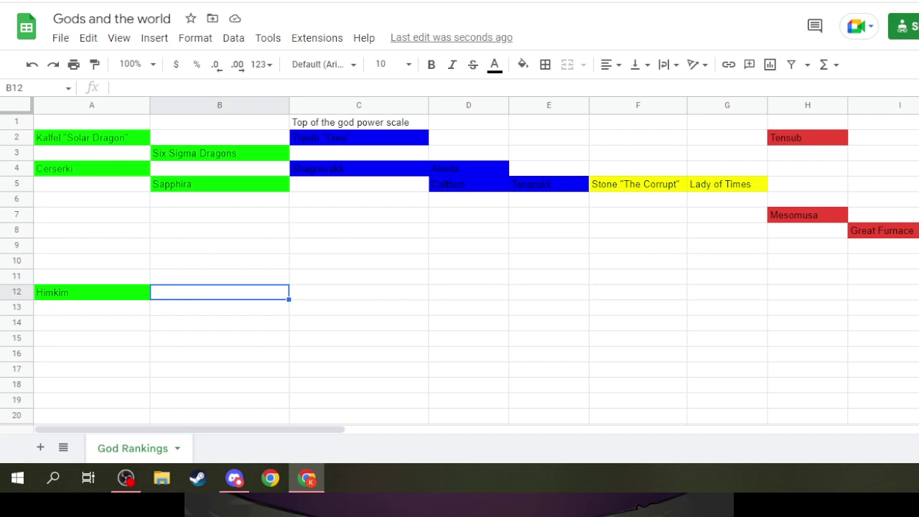
Step: Switch to Google Drive, search the files for "kalam" and open The Veden (old world dwarves) document
key(ctrl+Tab)
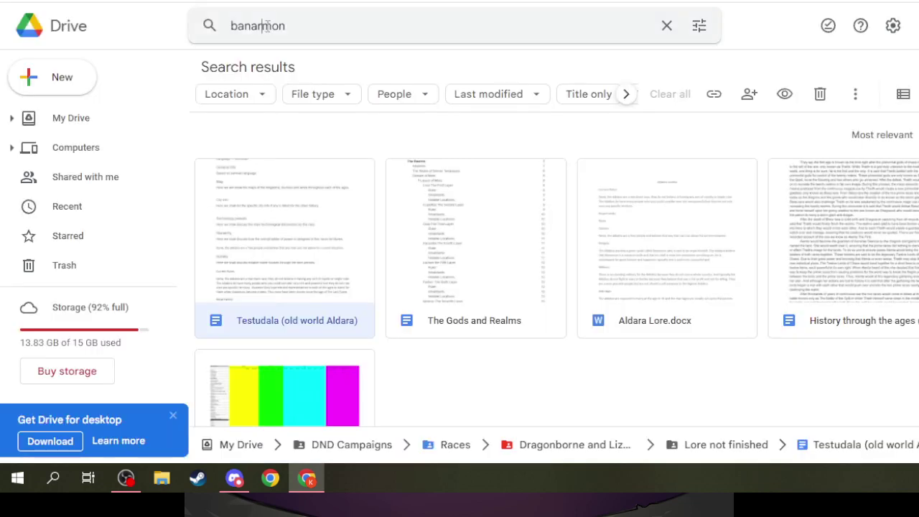
click(267, 26)
text(kal)
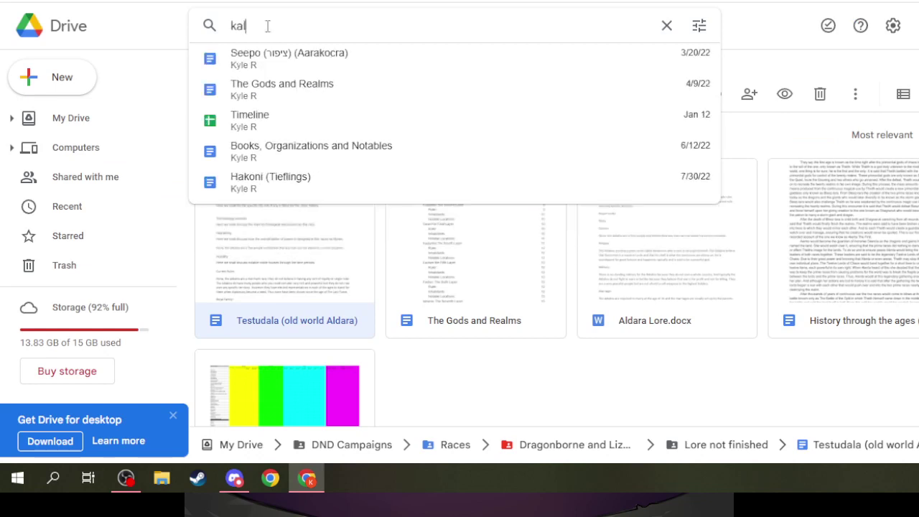
text(am)
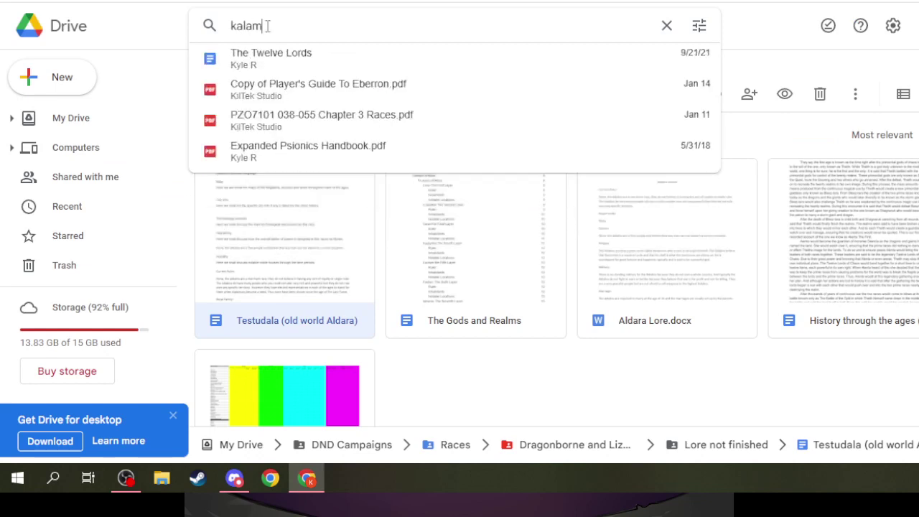
key(Return)
double_click(278, 252)
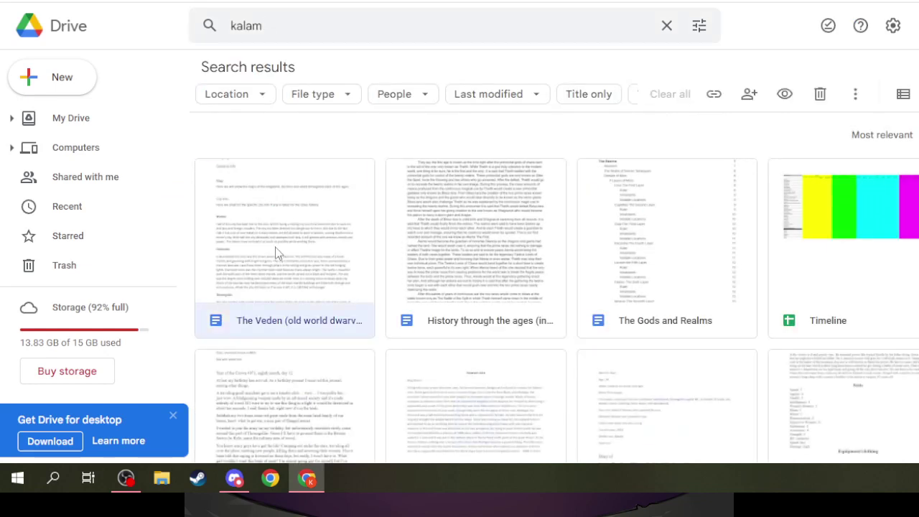
Step: Look through The Veden document for the dwarven gods described under Religious beliefs, down to the entry on Kalam
scroll(270, 300, down, 15)
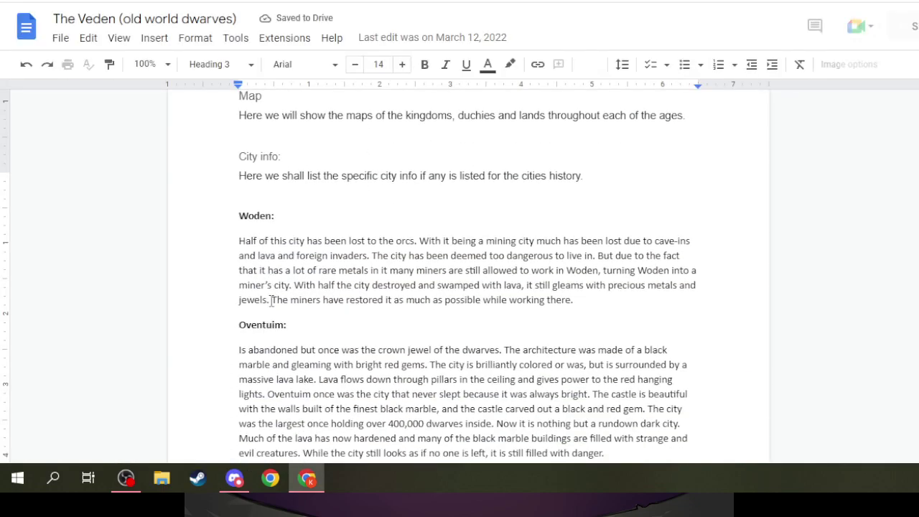
scroll(271, 301, down, 15)
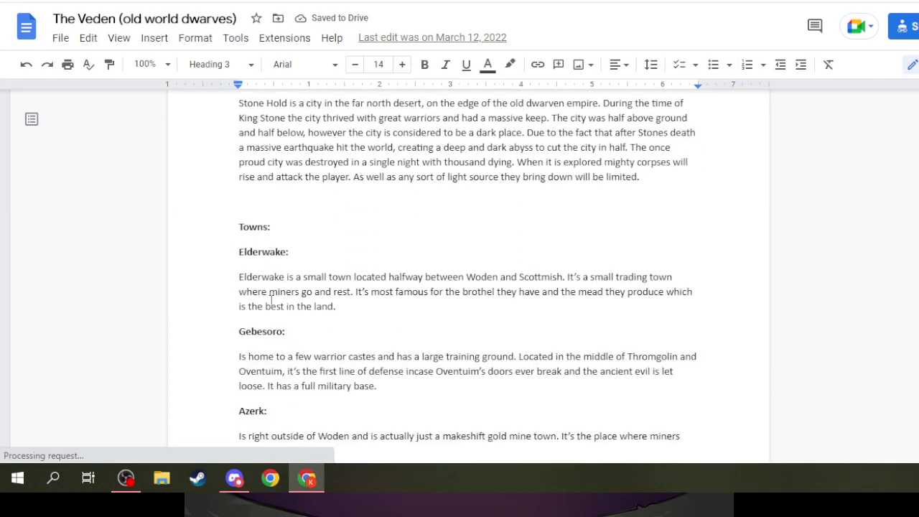
scroll(270, 302, down, 15)
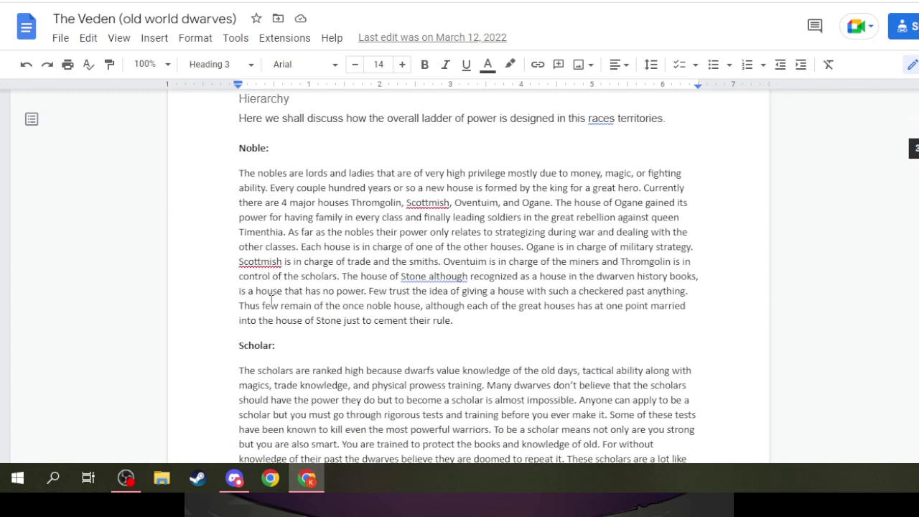
scroll(270, 300, down, 10)
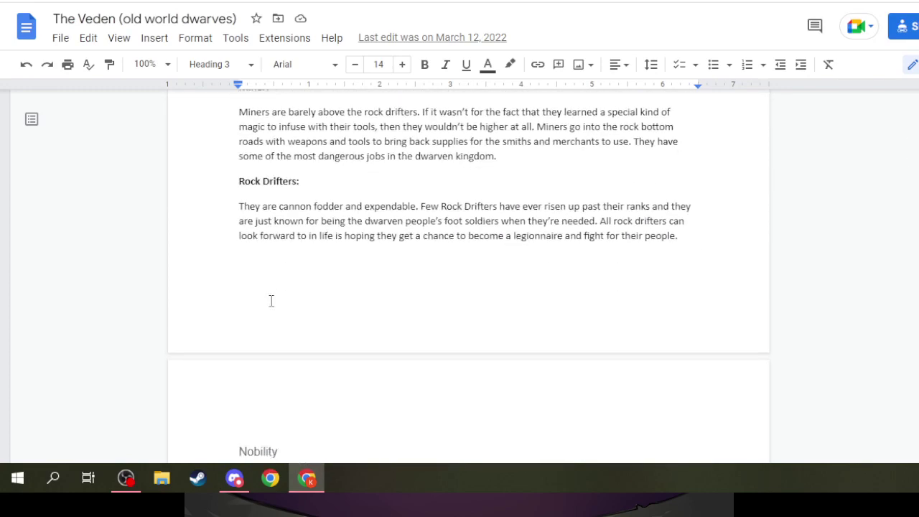
scroll(270, 299, down, 8)
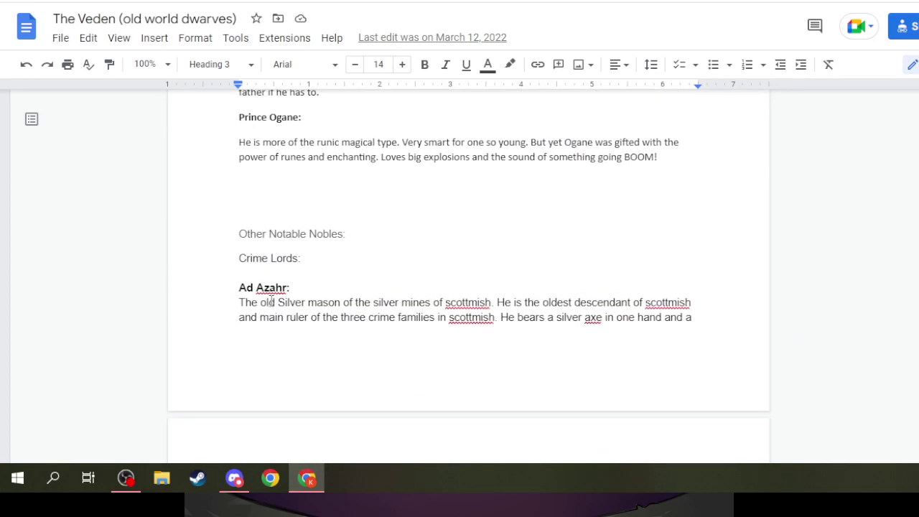
scroll(270, 299, down, 15)
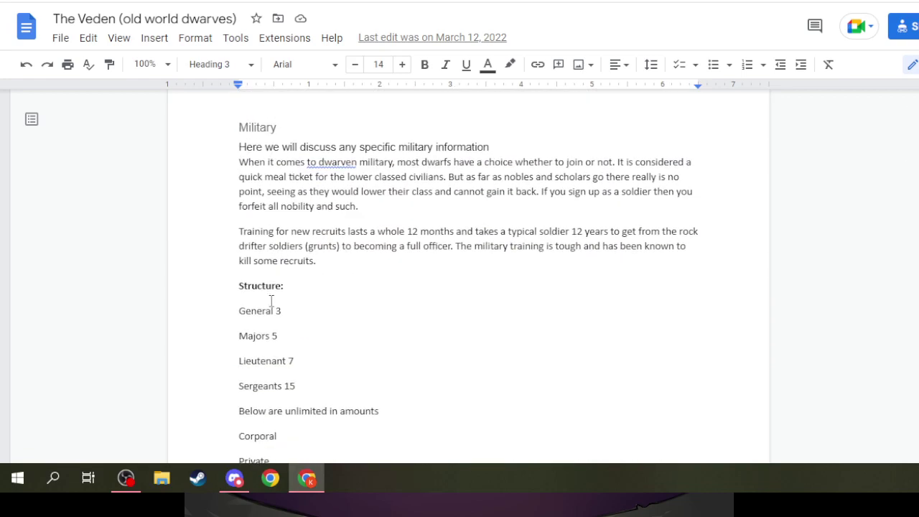
scroll(271, 299, down, 15)
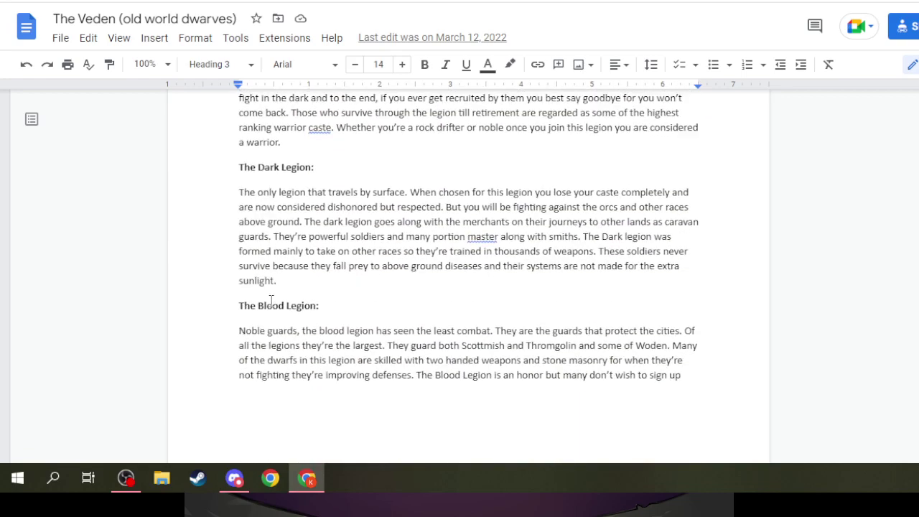
scroll(271, 299, down, 15)
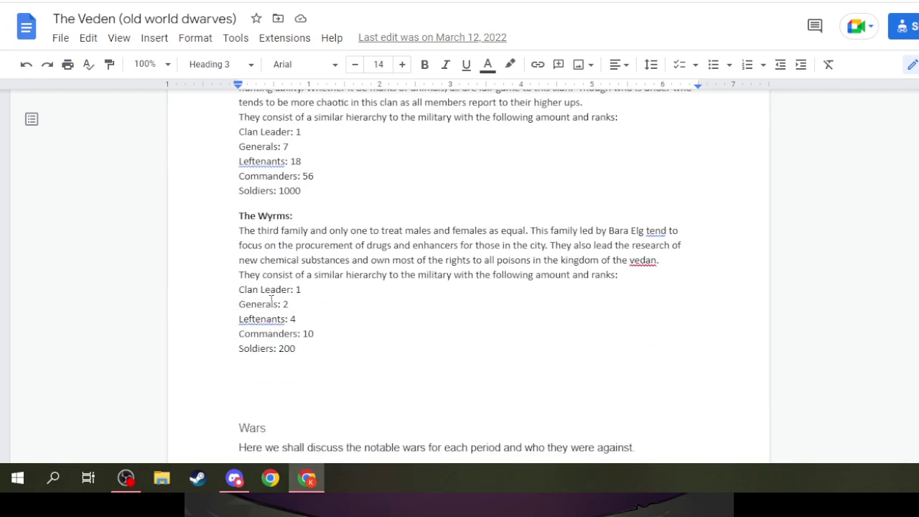
scroll(271, 299, down, 15)
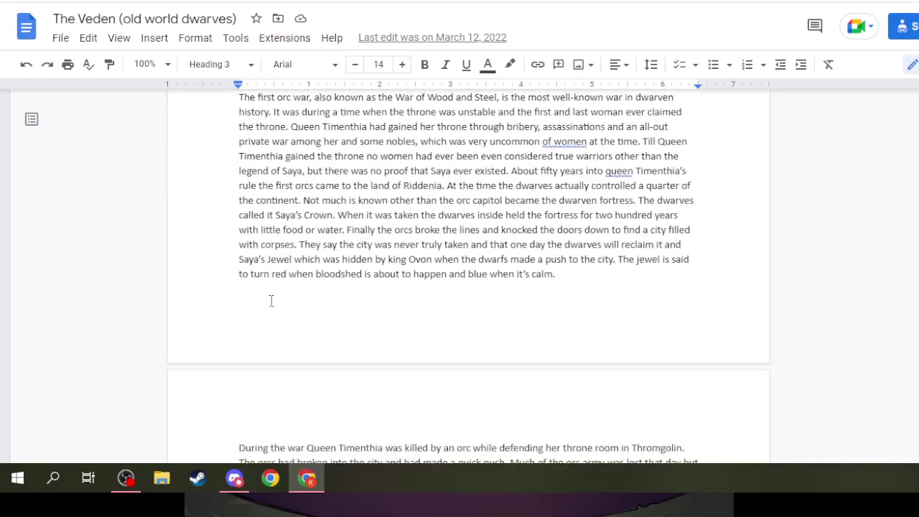
scroll(270, 300, down, 10)
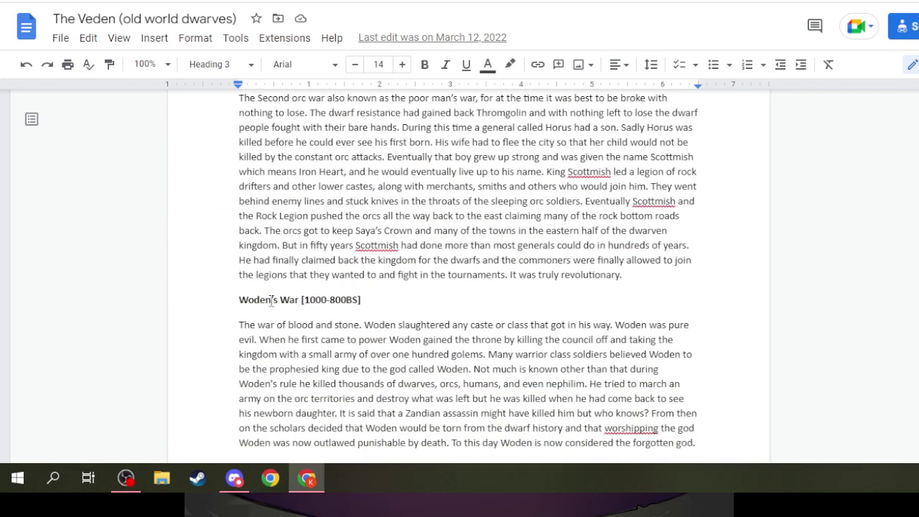
scroll(270, 299, down, 10)
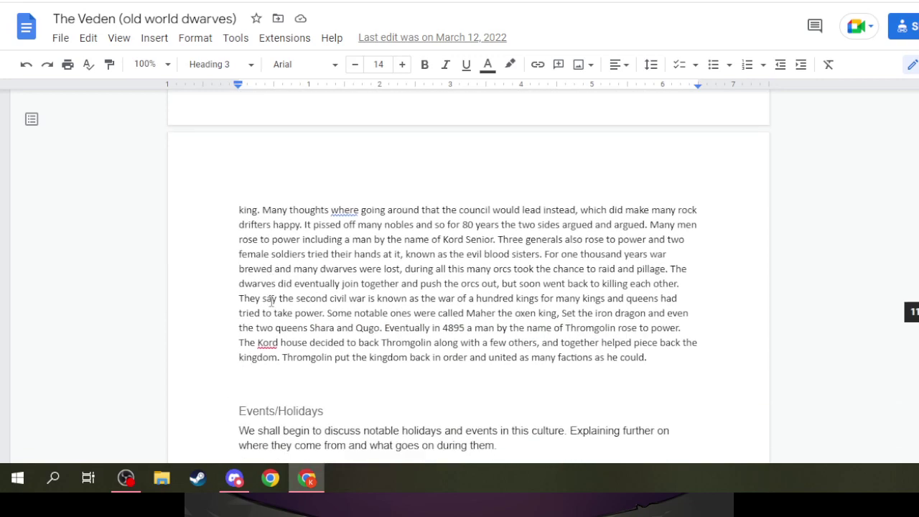
scroll(271, 299, down, 10)
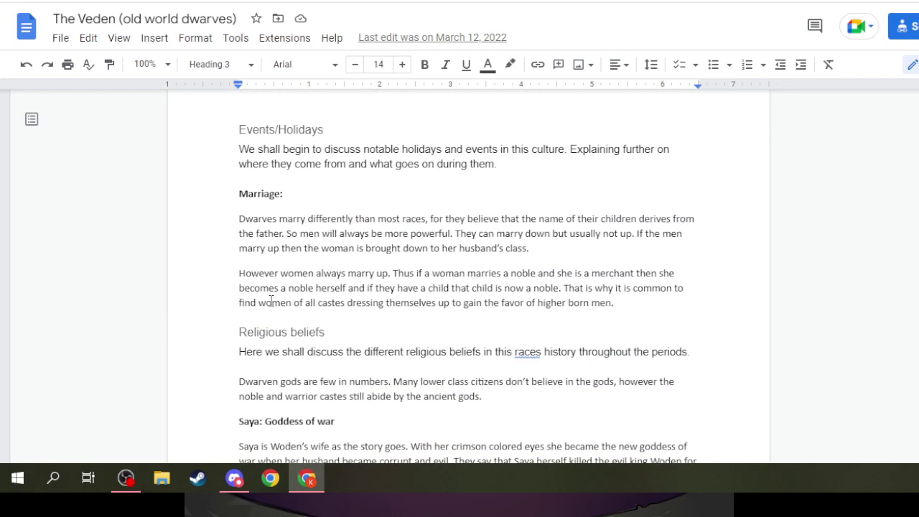
scroll(266, 295, up, 4)
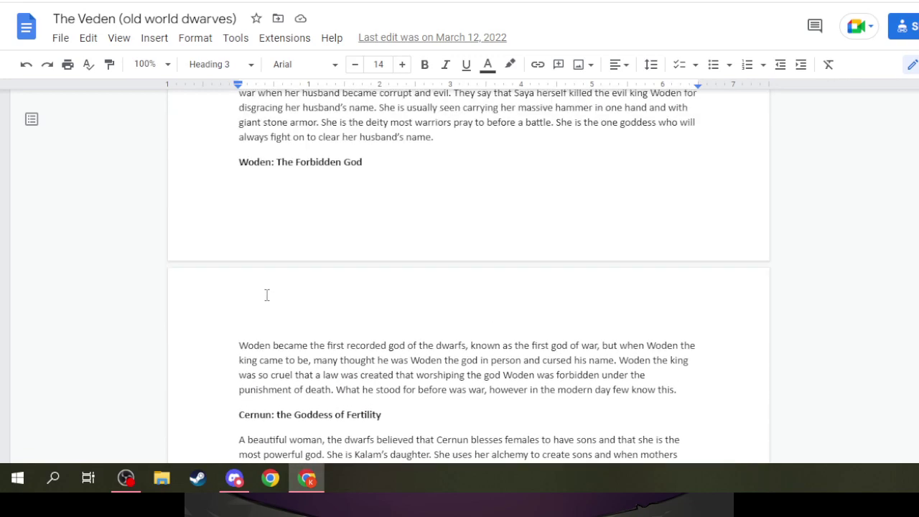
scroll(267, 295, down, 2)
scroll(266, 295, down, 2)
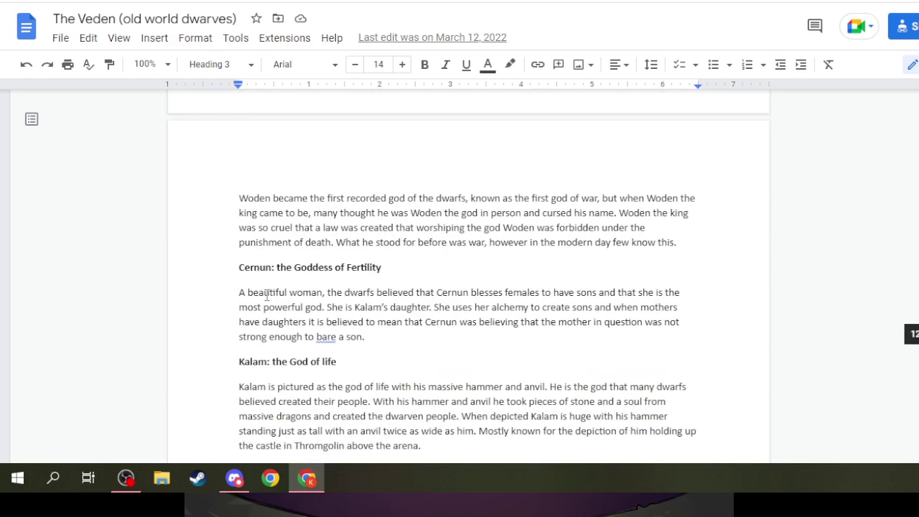
Step: Examine the dwarven god entries in The Veden document, covering Saya, Woden, Cernun, Kalam and Urist
scroll(354, 200, down, 2)
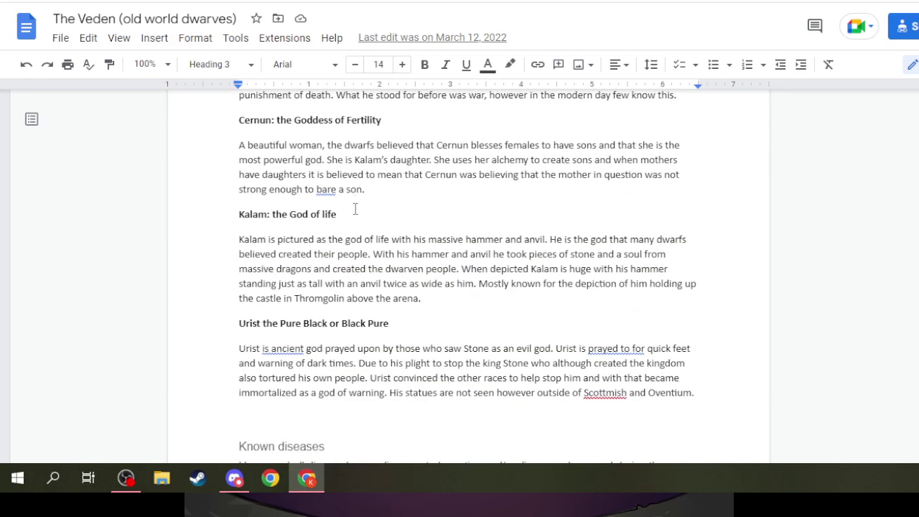
click(429, 284)
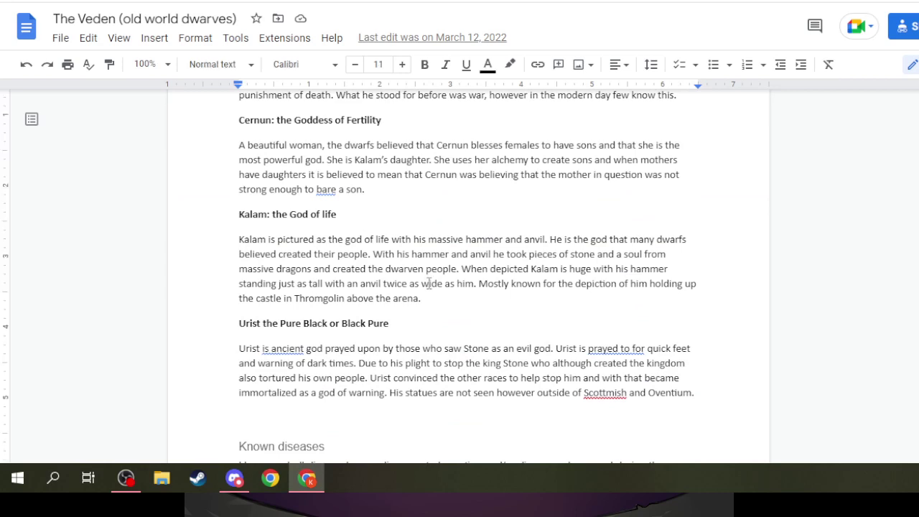
scroll(383, 285, up, 1)
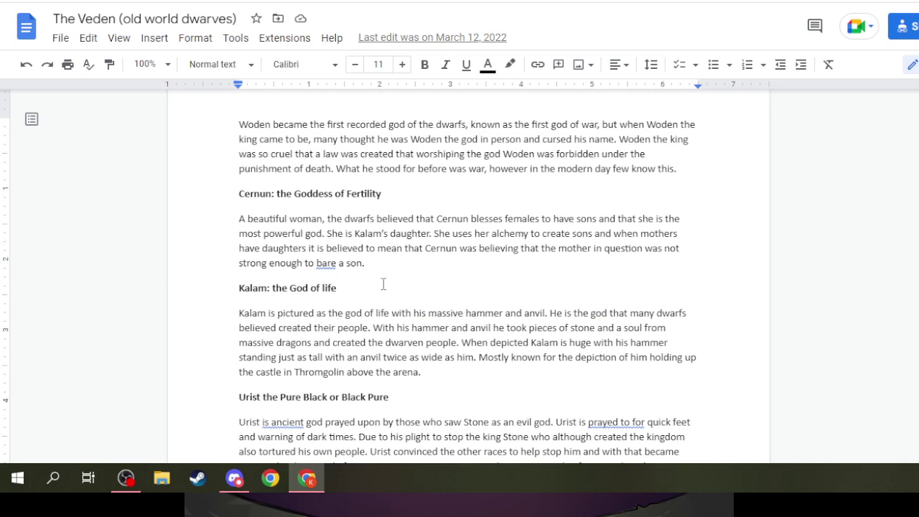
scroll(384, 285, up, 1)
scroll(383, 285, up, 5)
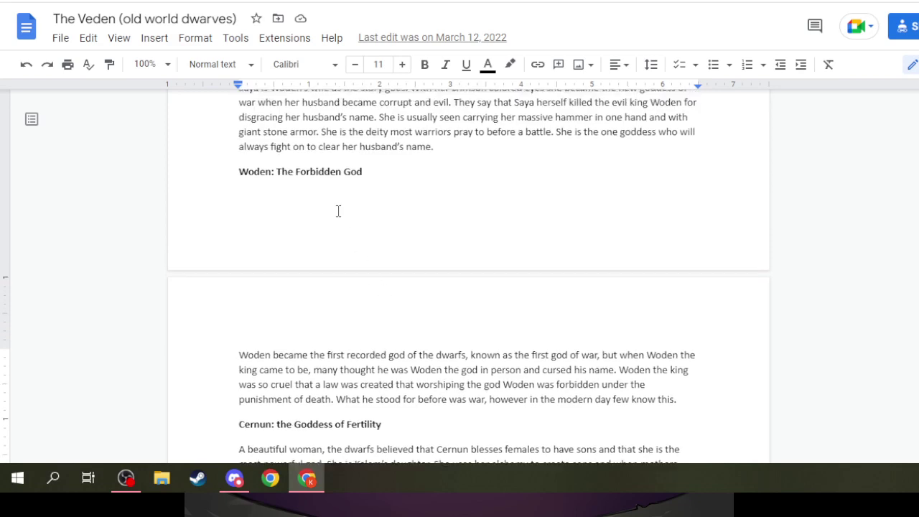
scroll(322, 201, down, 3)
scroll(323, 200, up, 1)
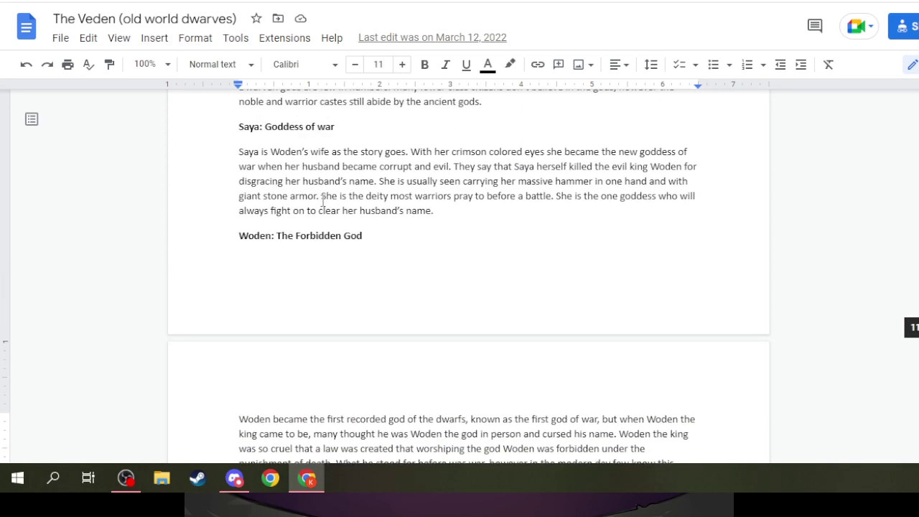
scroll(322, 200, down, 4)
scroll(322, 200, down, 2)
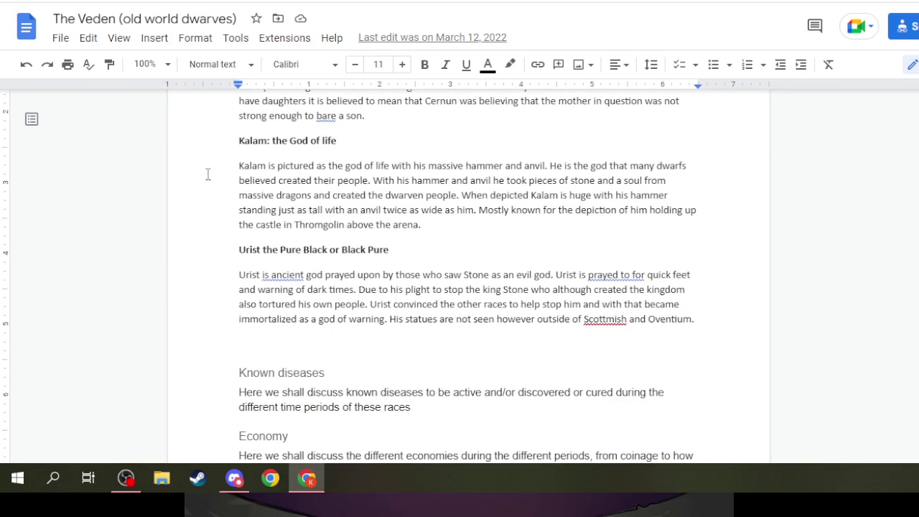
drag(237, 141, 424, 226)
click(424, 265)
scroll(431, 262, up, 3)
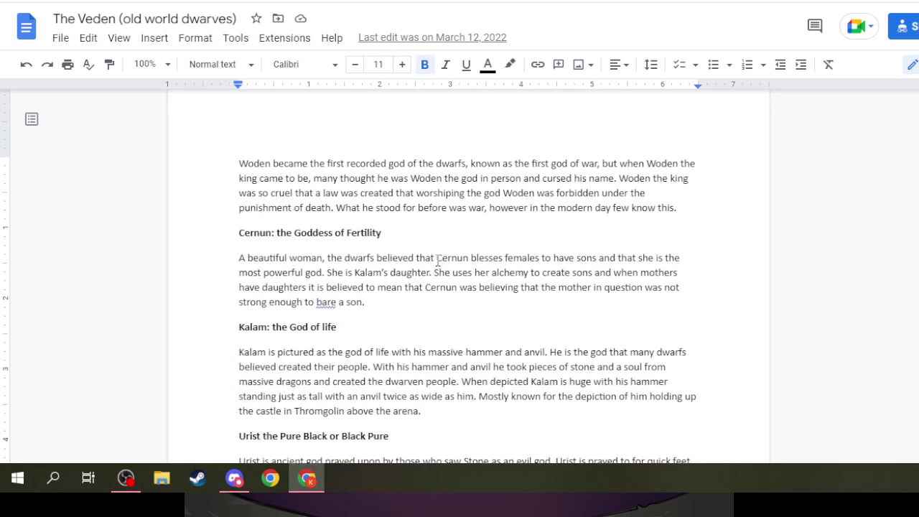
drag(382, 269, 286, 271)
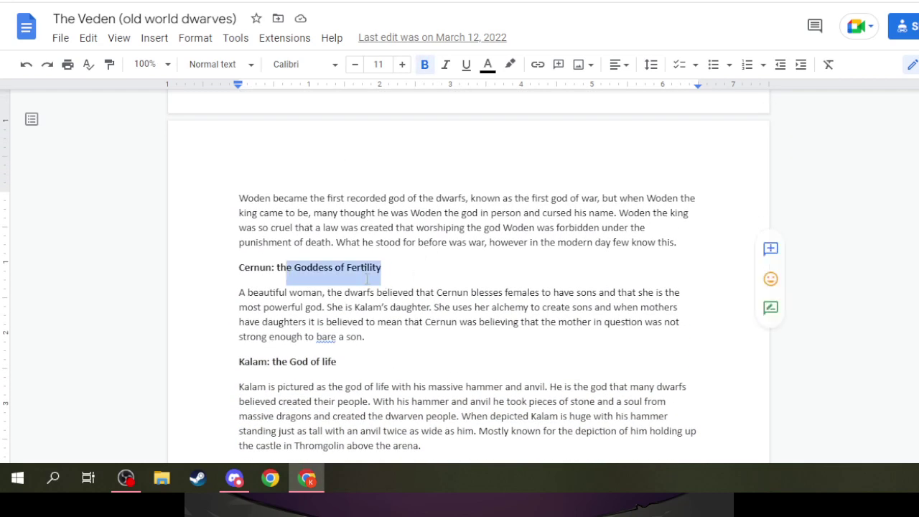
scroll(376, 286, up, 1)
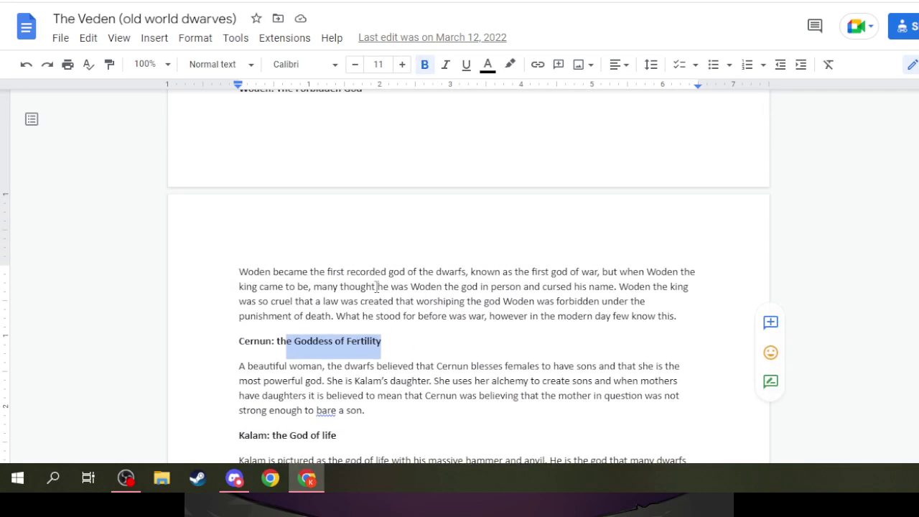
scroll(376, 287, up, 2)
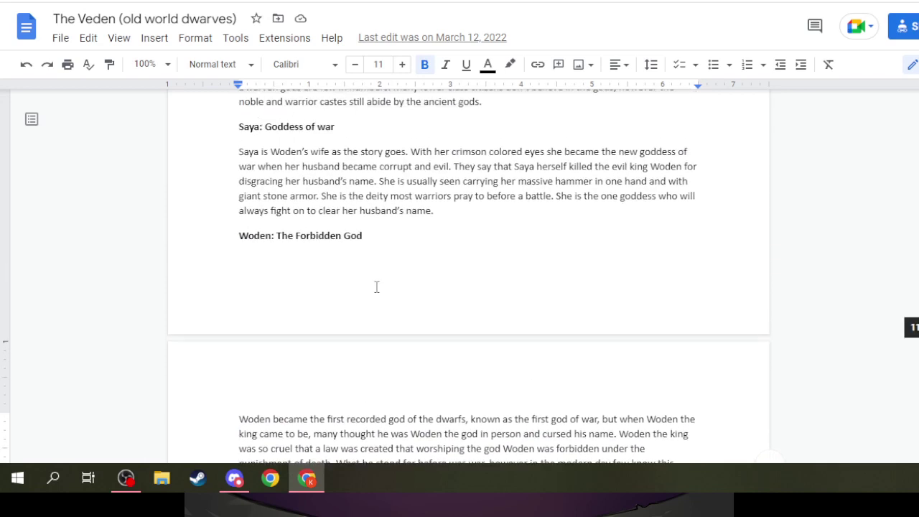
scroll(376, 286, up, 1)
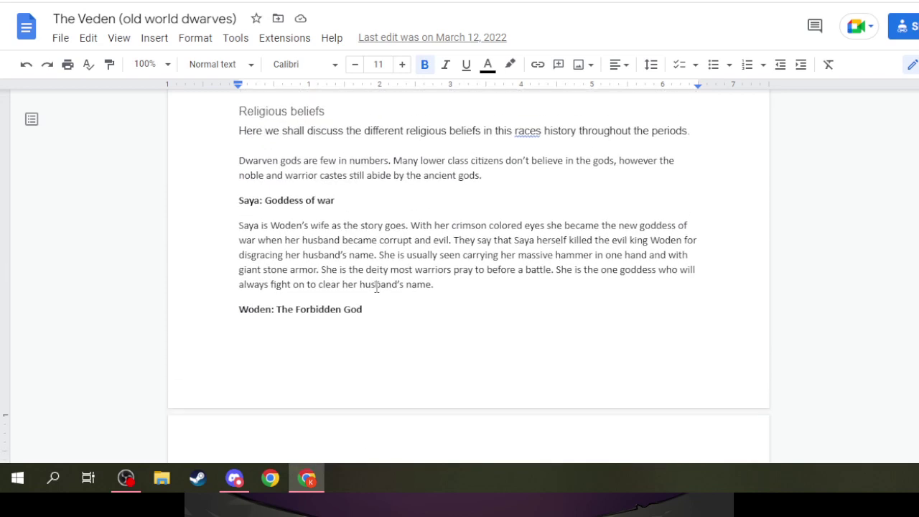
scroll(376, 287, down, 4)
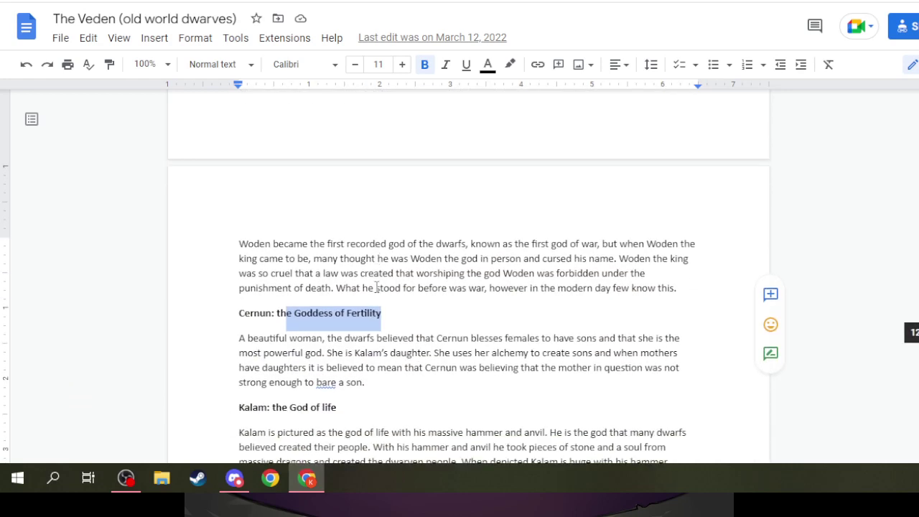
Step: Return to the God Rankings sheet and add the legend entry Stones Bullshit in cell L13 below Independant, with a magenta fill
key(ctrl+Tab)
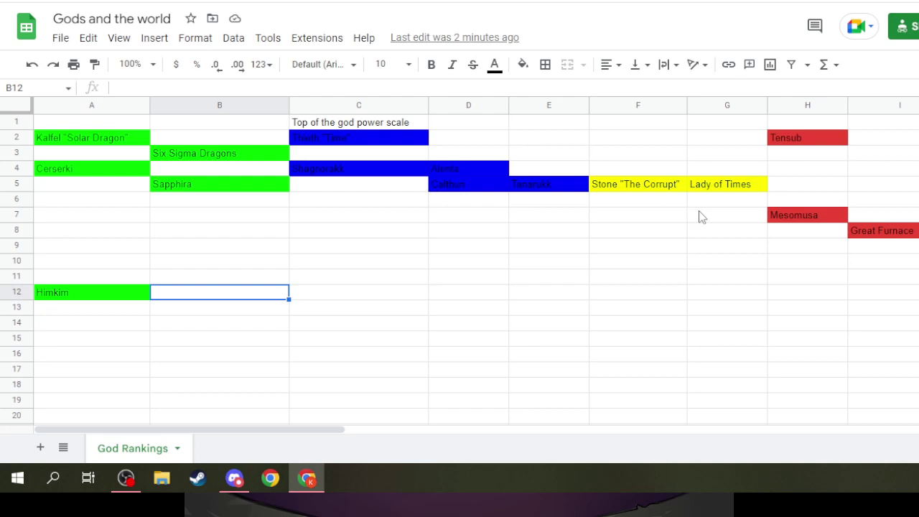
click(667, 188)
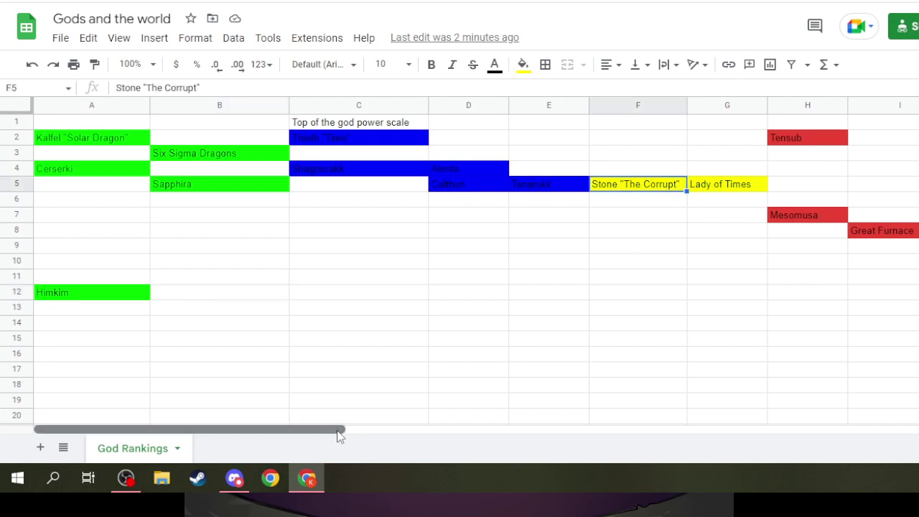
drag(338, 432, 599, 432)
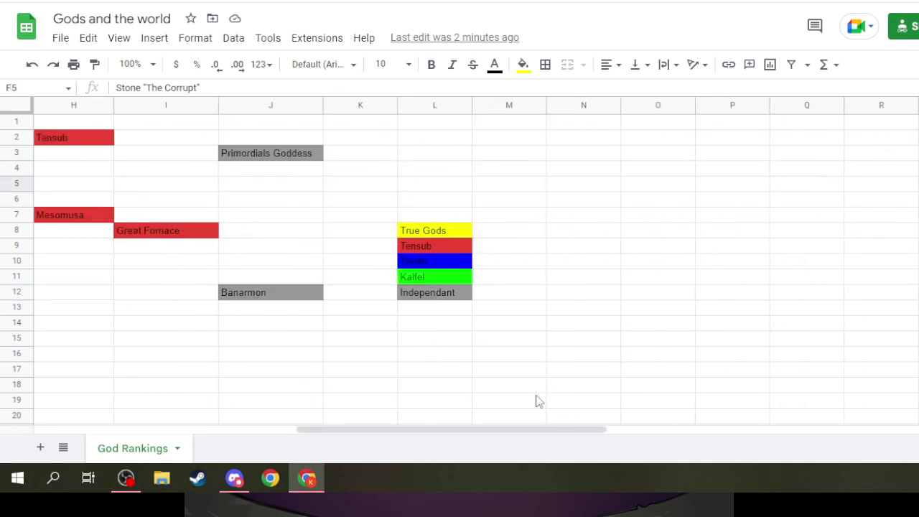
click(449, 308)
text(Sto)
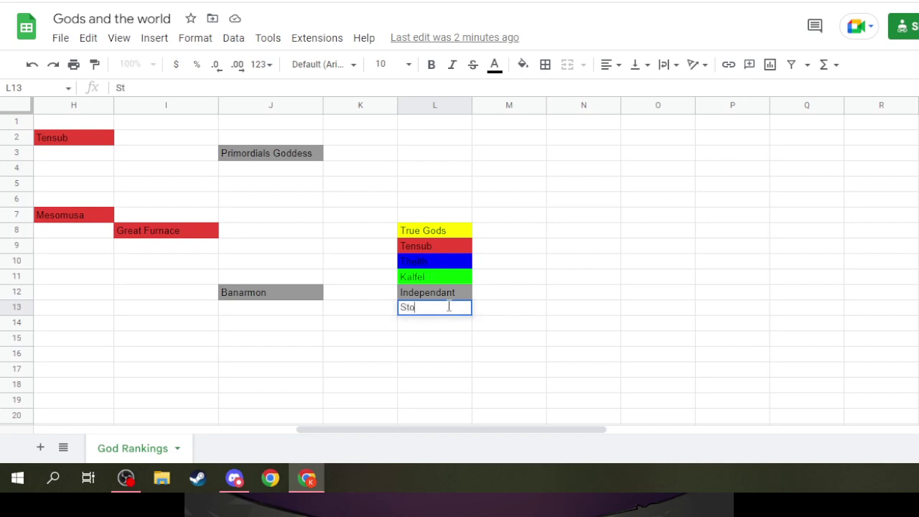
text(nes Bullshit)
click(550, 325)
click(467, 309)
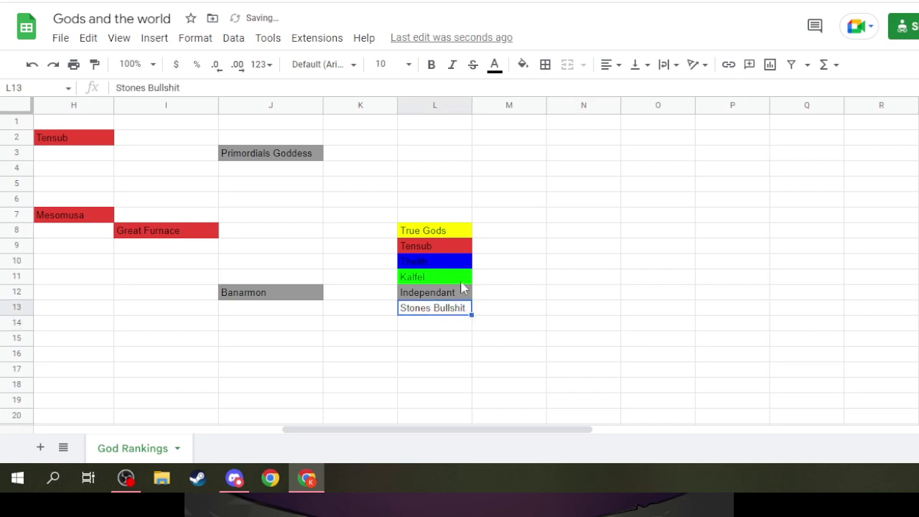
click(523, 65)
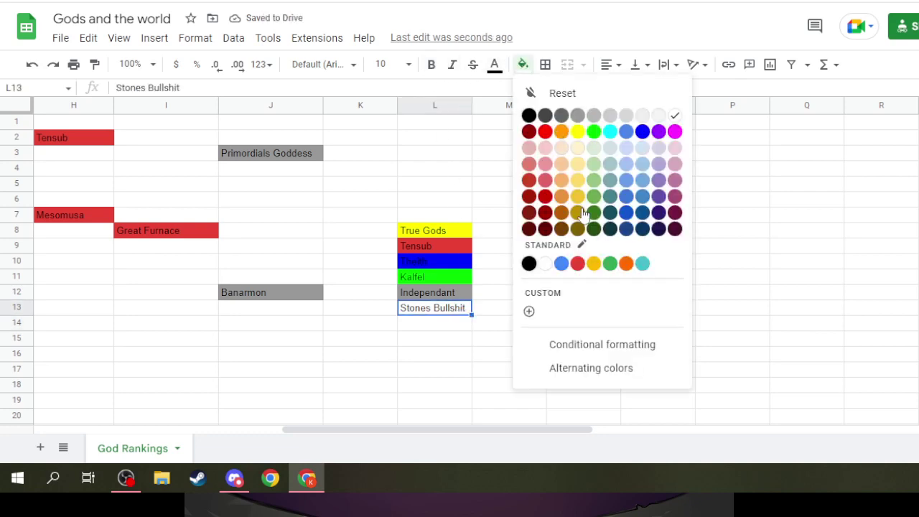
click(674, 132)
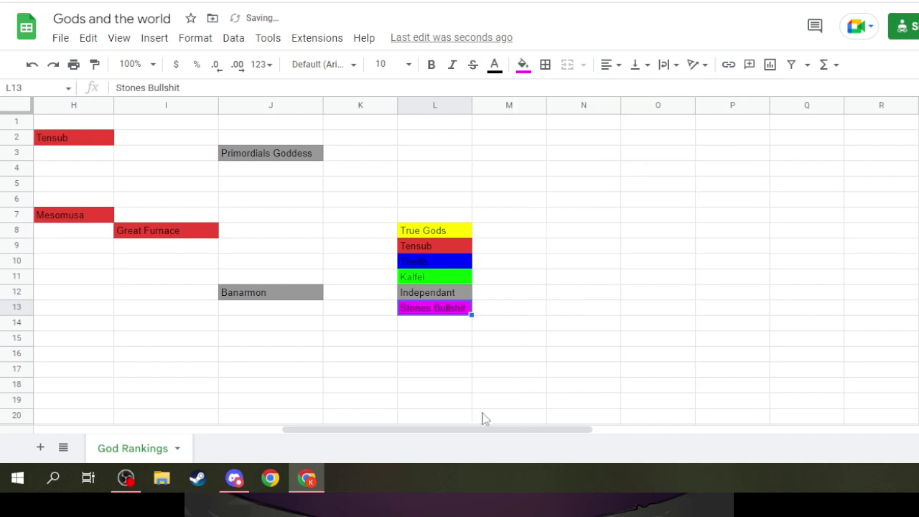
Step: Enter Kalam in cell F8, in the same column as Stone "The Corrupt"
drag(481, 430, 357, 430)
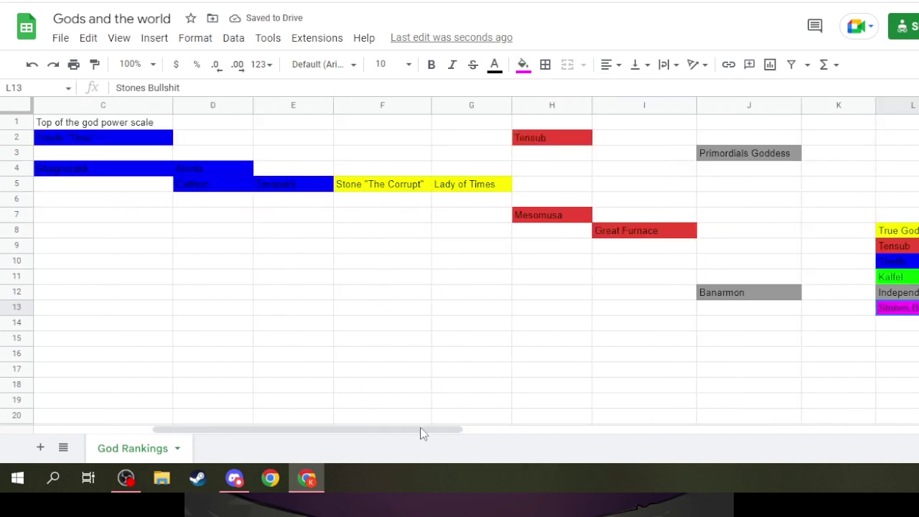
click(412, 234)
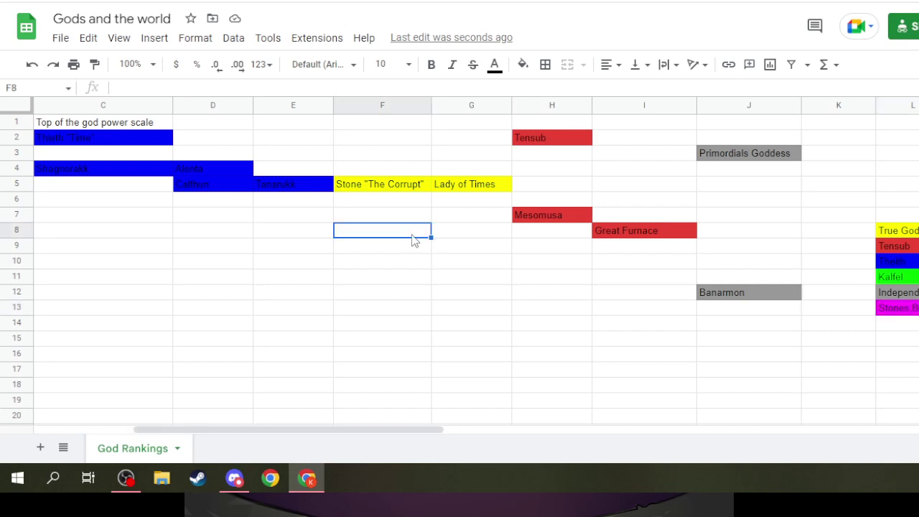
text(Kalam)
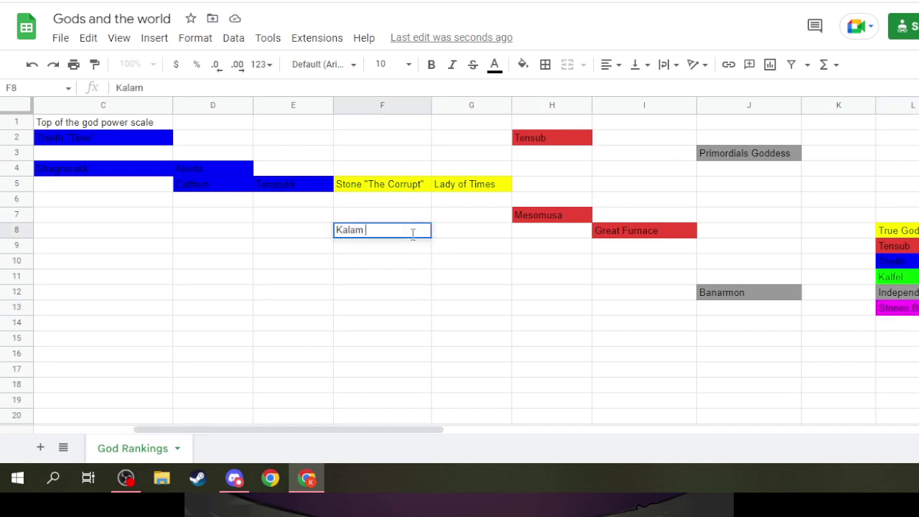
click(371, 214)
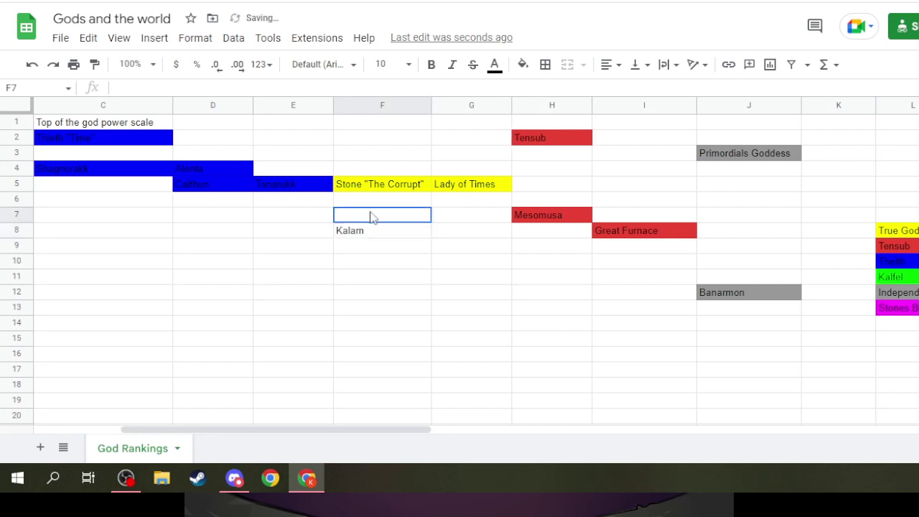
key(Down)
Step: Check Kalam's title in The Veden document and extend the F8 entry to Kalam "God of life"
key(ctrl+Tab)
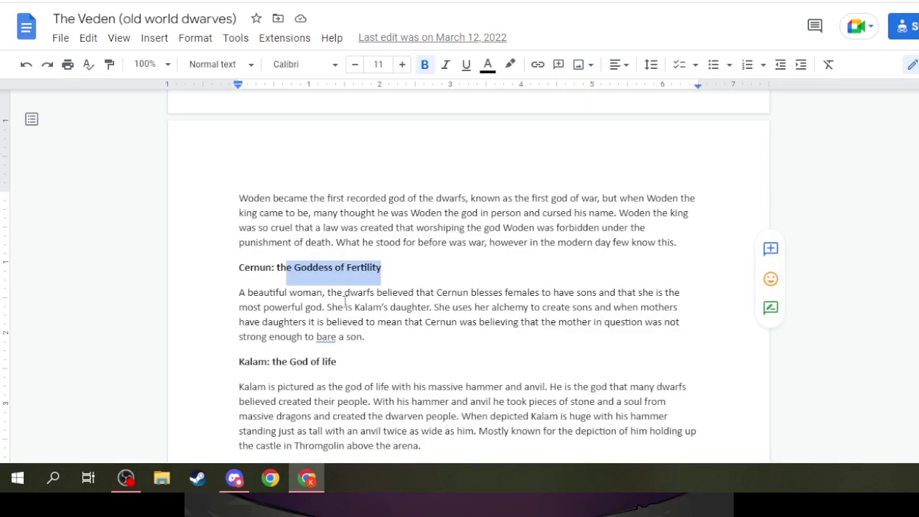
scroll(327, 316, down, 1)
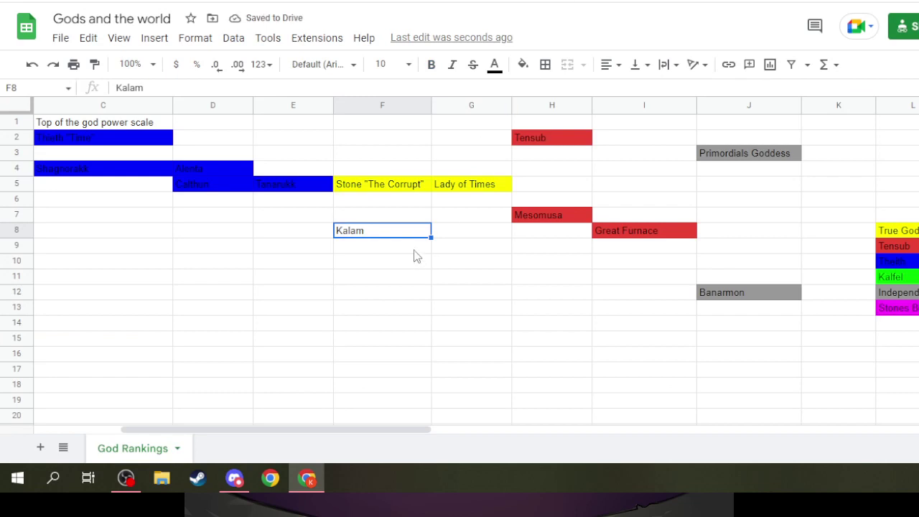
click(186, 86)
text(")
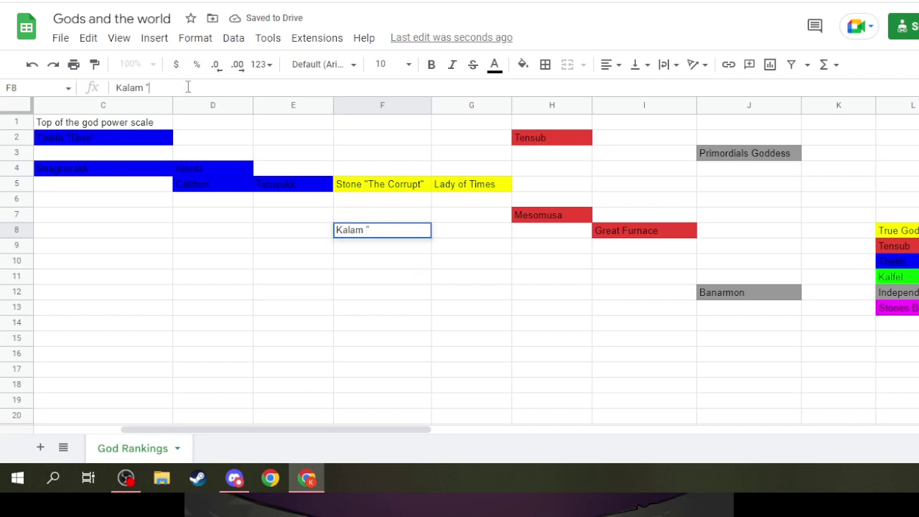
text(God of life")
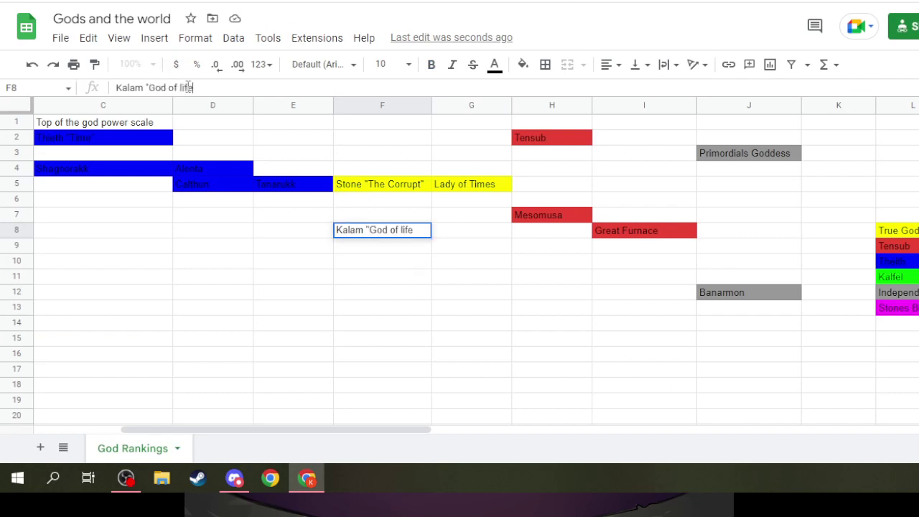
click(393, 248)
Step: Fill the Kalam "God of life" cell with the magenta of the Stones Bullshit legend entry
click(387, 231)
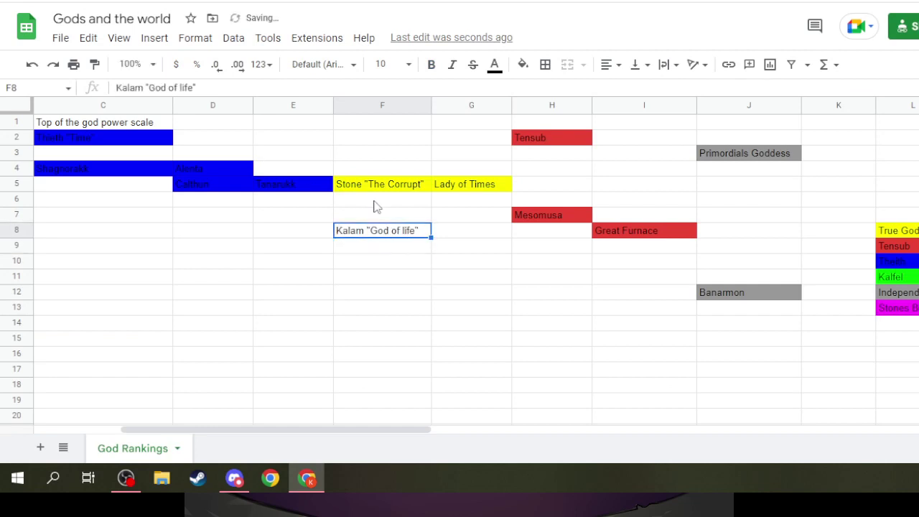
click(523, 63)
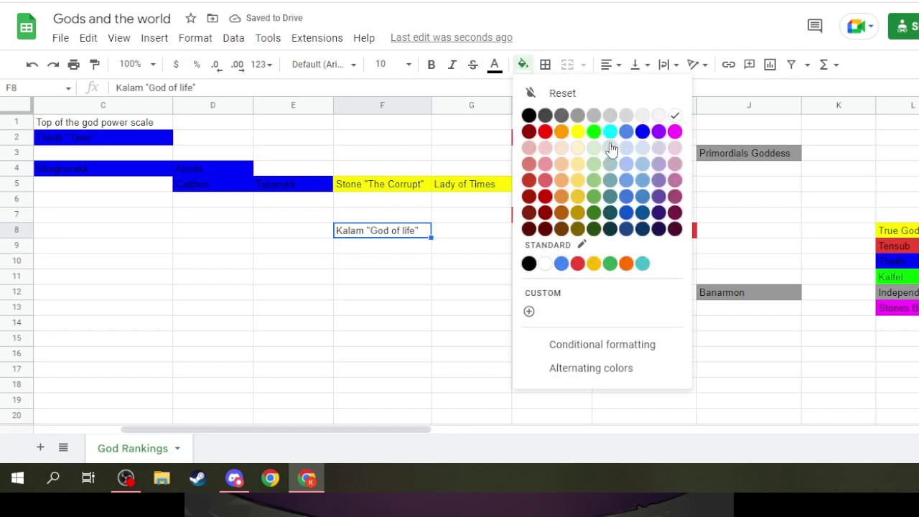
click(673, 131)
click(440, 295)
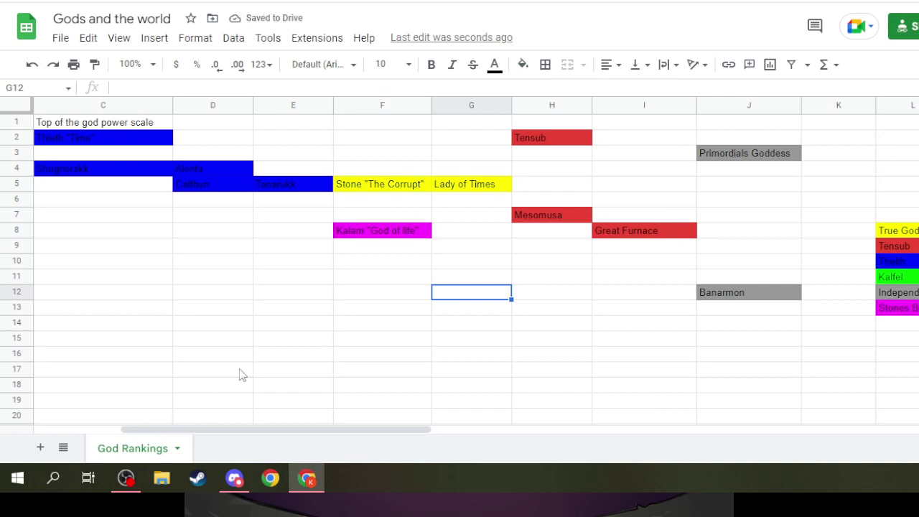
Step: Insert one column to the left of column G, which holds Lady of Times
click(442, 104)
right_click(441, 106)
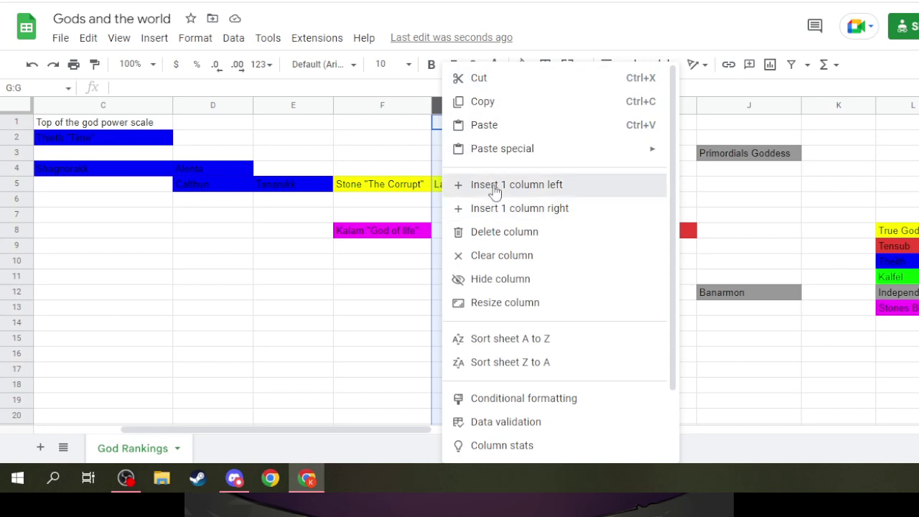
Step: Insert a column before the "Lady of Times" column and reset the fill colour of the new cell G5
click(492, 184)
click(464, 186)
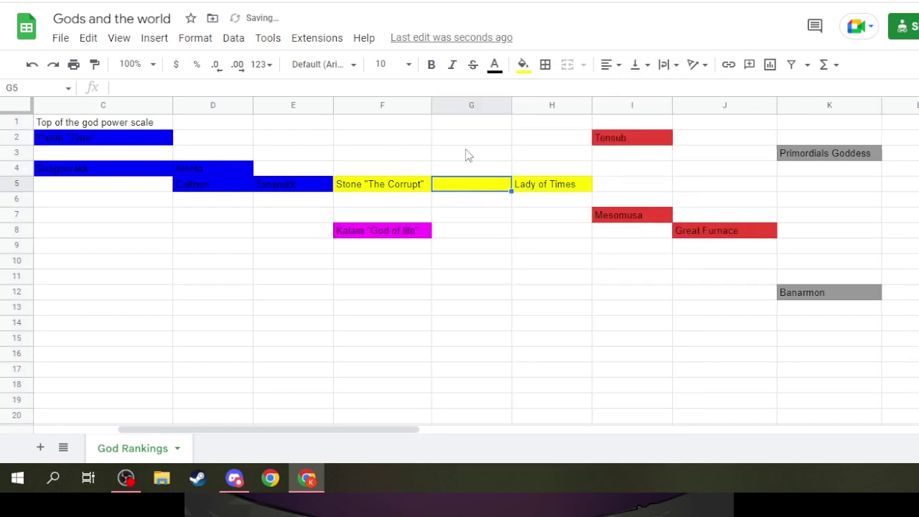
click(523, 64)
click(583, 94)
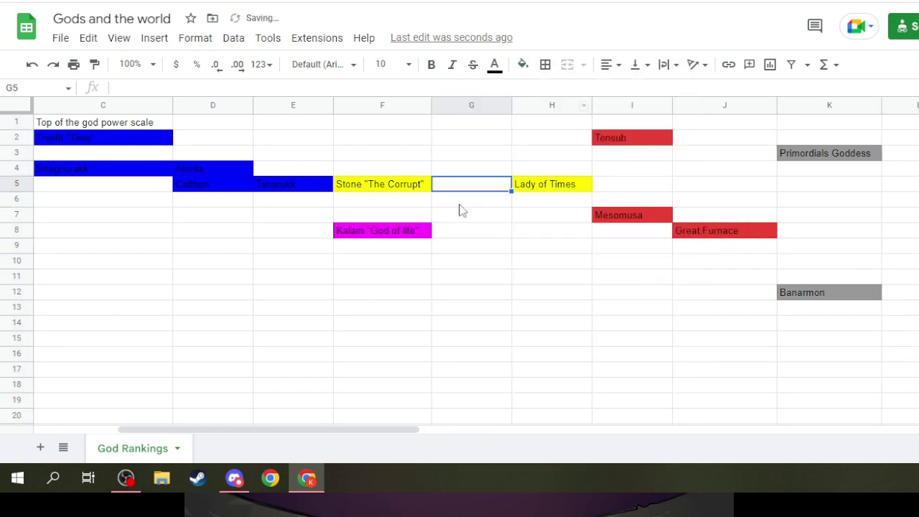
Step: Enter "King Stone" in cell G8 beside Kalam and fill the cell with magenta
click(460, 239)
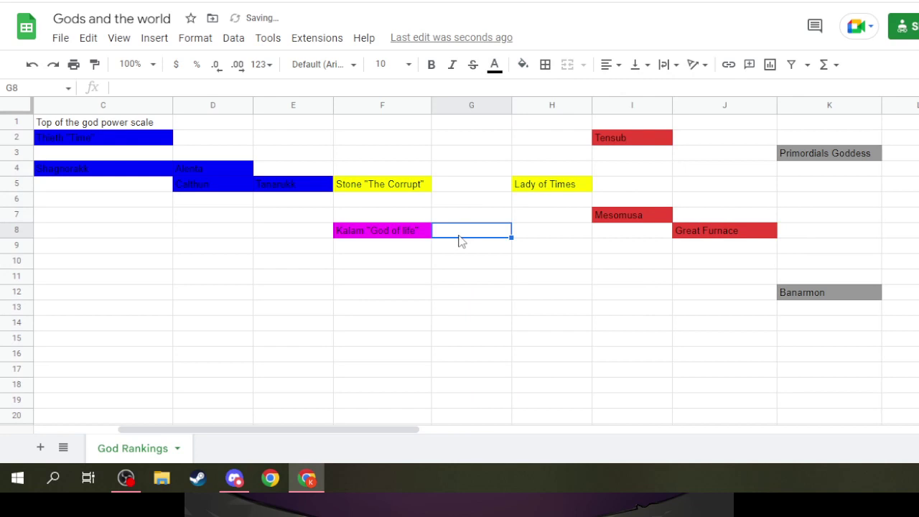
text(King Sto)
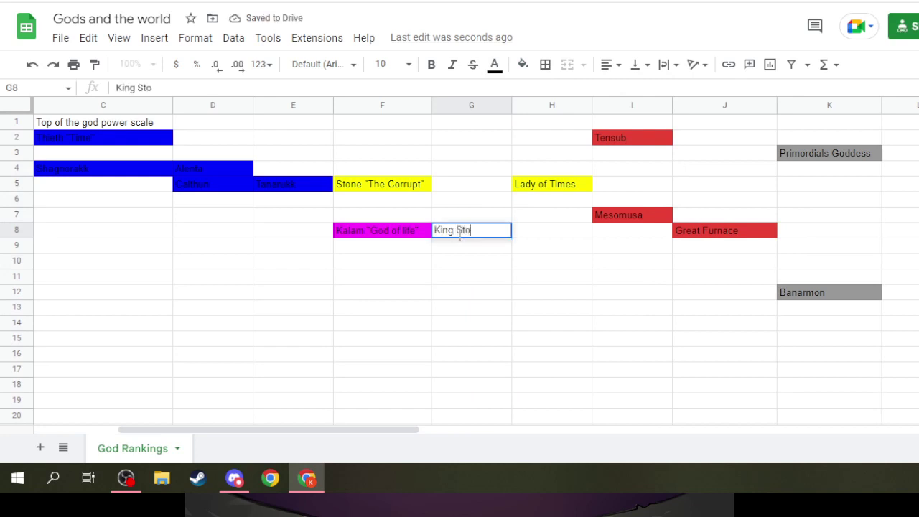
text(ne)
click(448, 267)
click(458, 237)
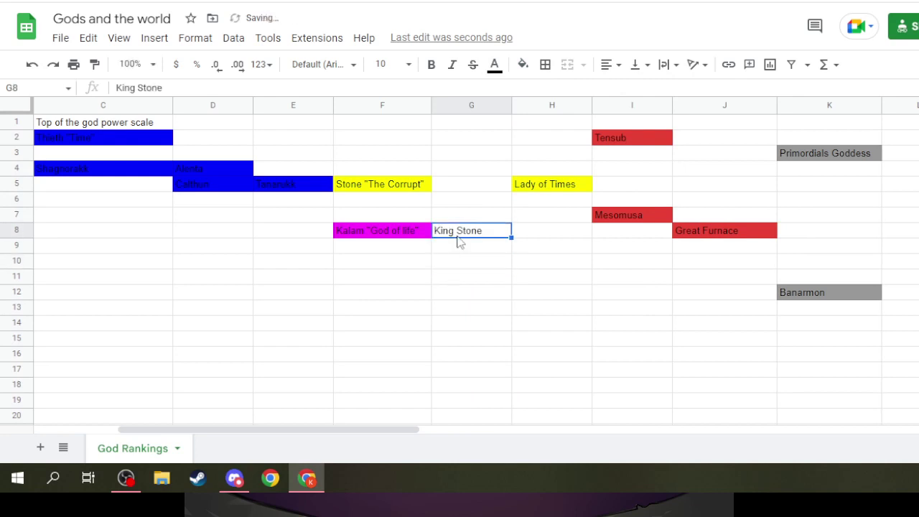
click(522, 65)
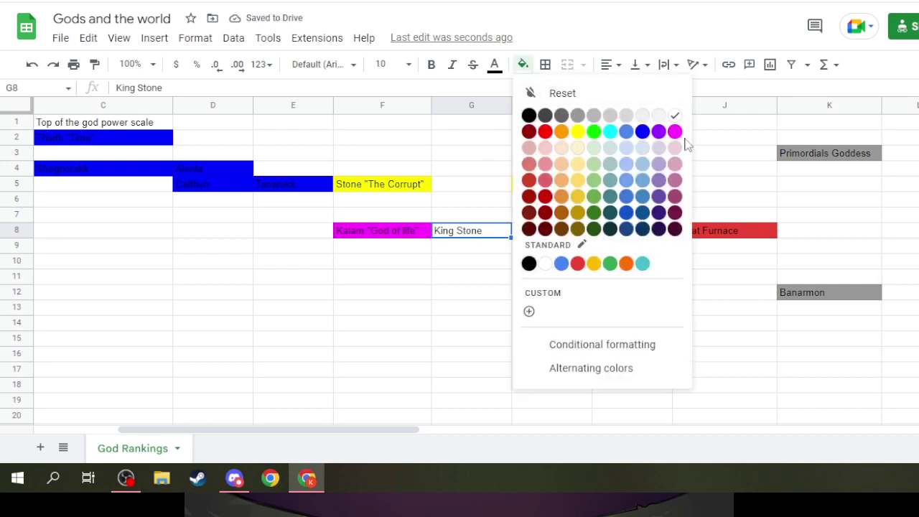
click(674, 131)
click(514, 233)
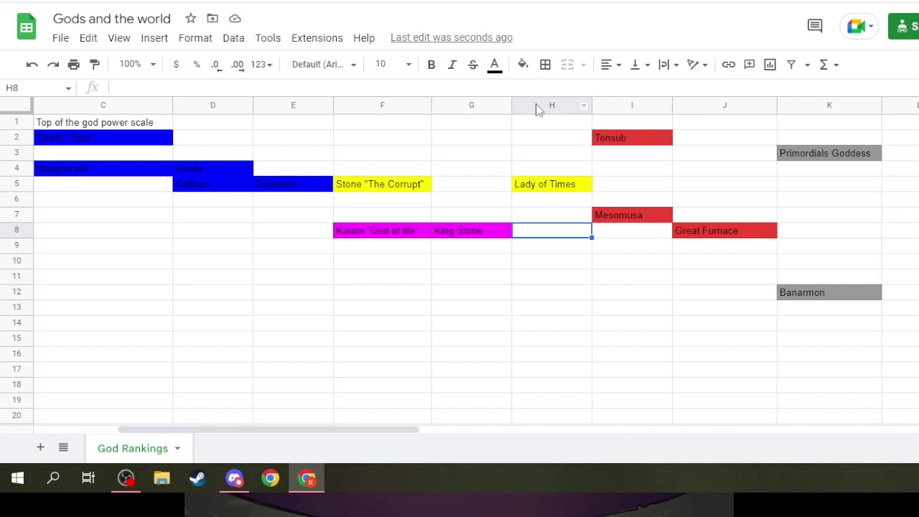
Step: Insert another column before the "Lady of Times" column and reset the fill colour of the new cell H5
click(535, 105)
right_click(535, 105)
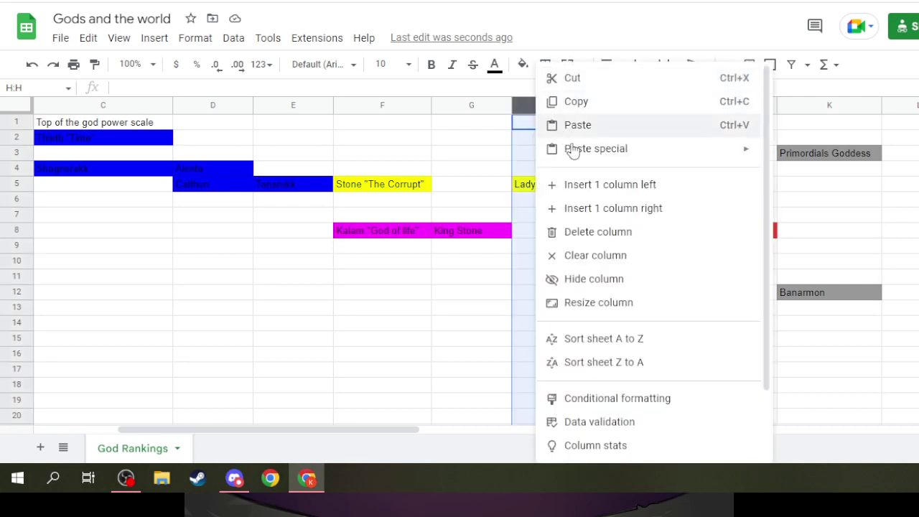
click(595, 187)
click(544, 185)
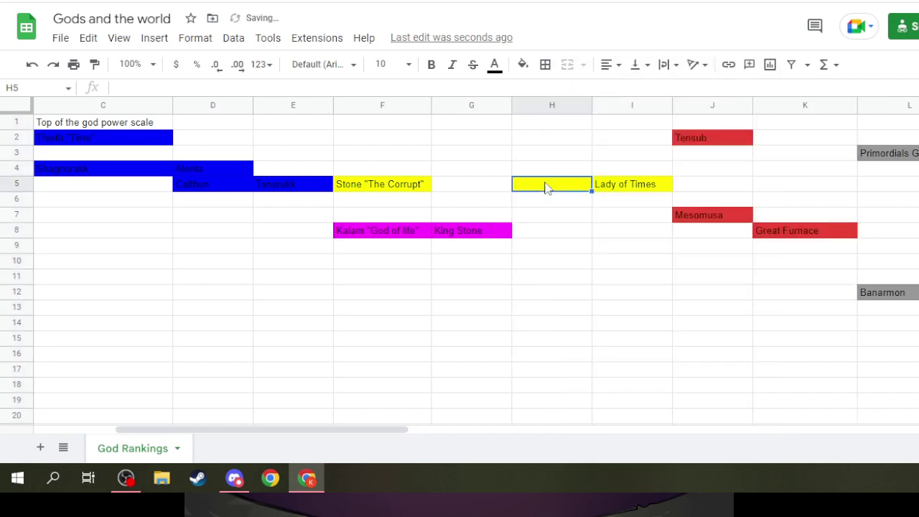
click(522, 65)
click(562, 93)
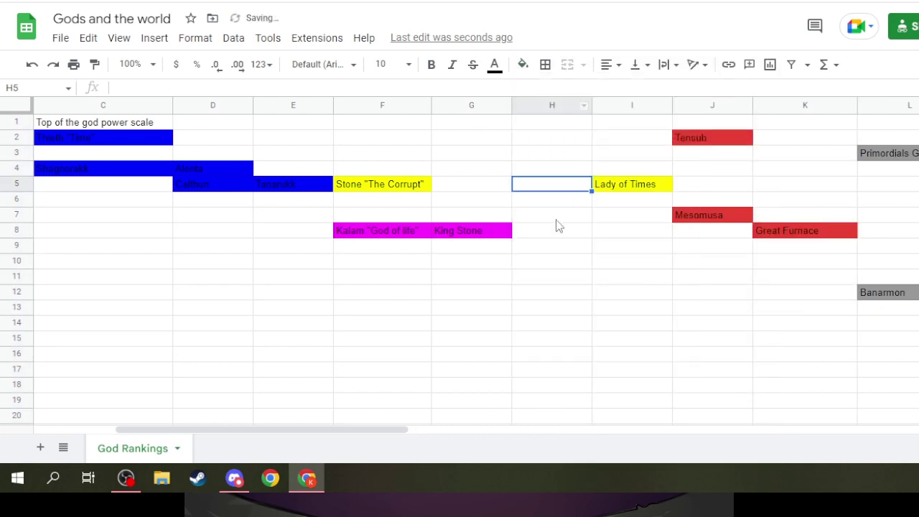
Step: Enter Urist "The Pure Black" in cell H8 beside King Stone
click(552, 232)
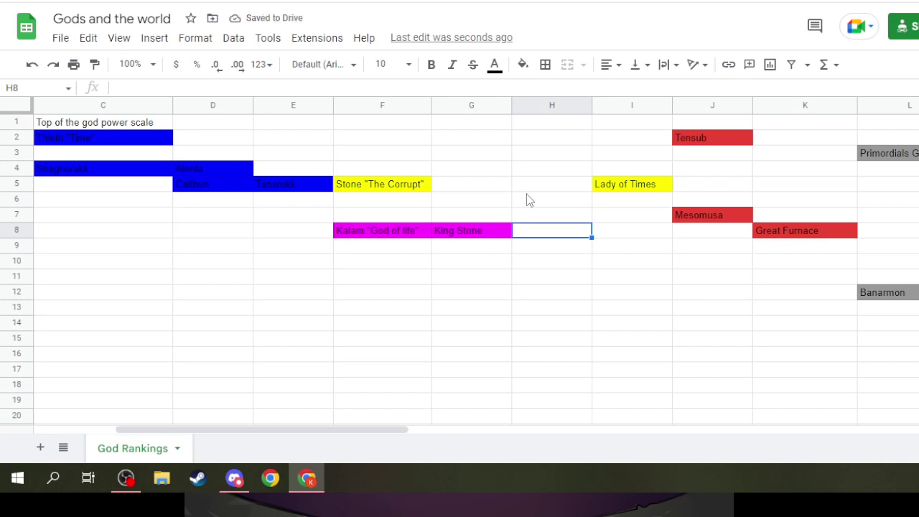
text(Urist)
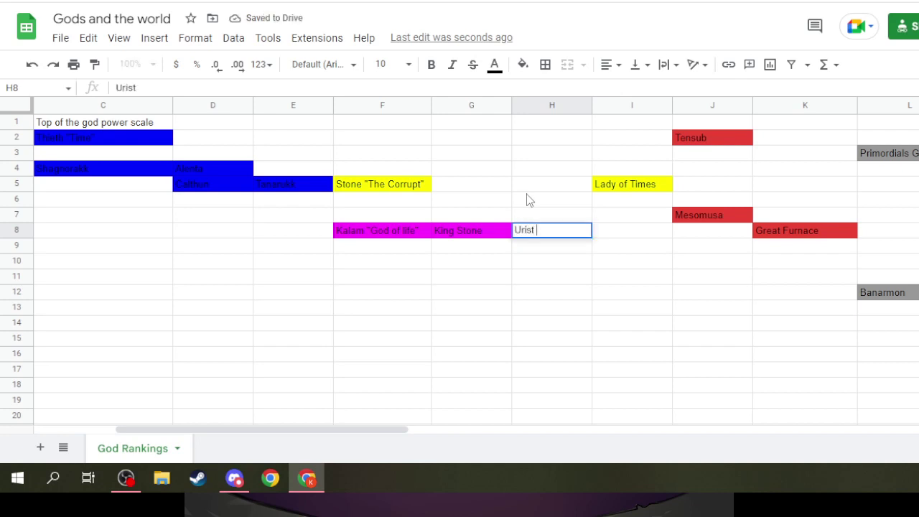
text( "The P)
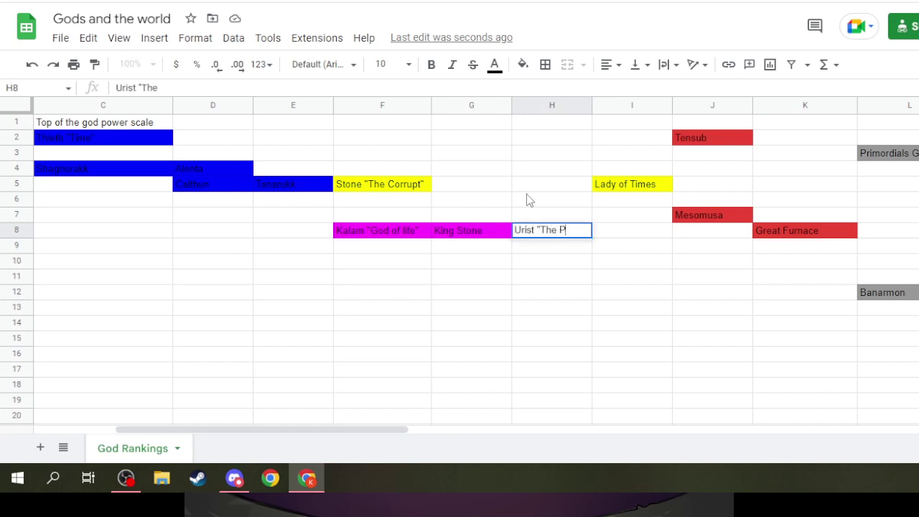
text(ure Black")
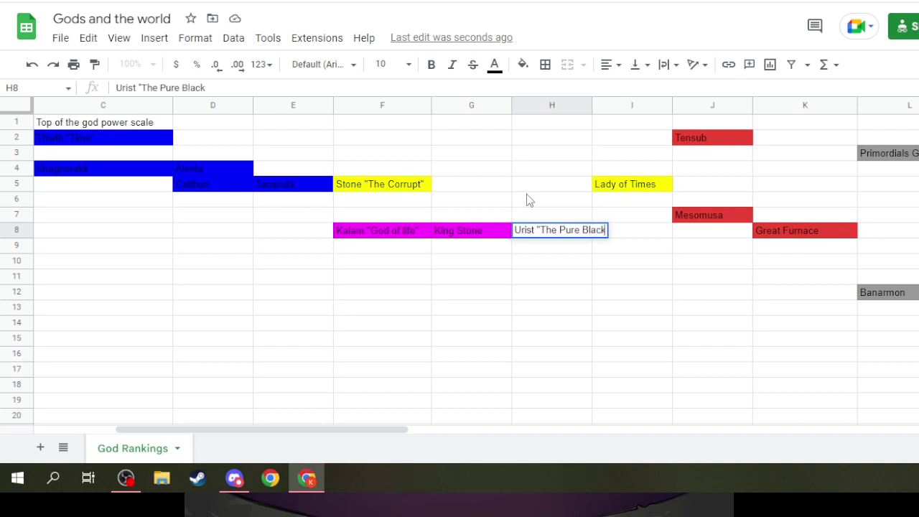
click(584, 264)
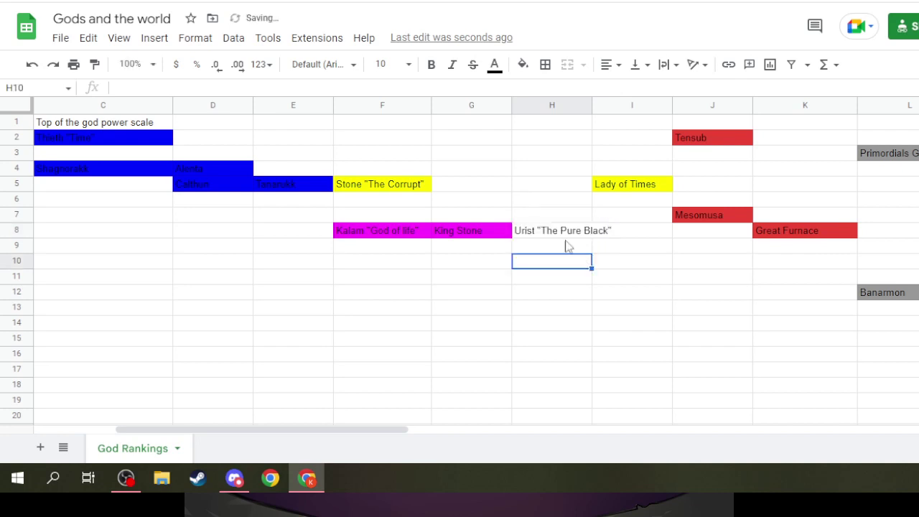
Step: Fill cell H8 with magenta and widen column H to fit its text
click(565, 233)
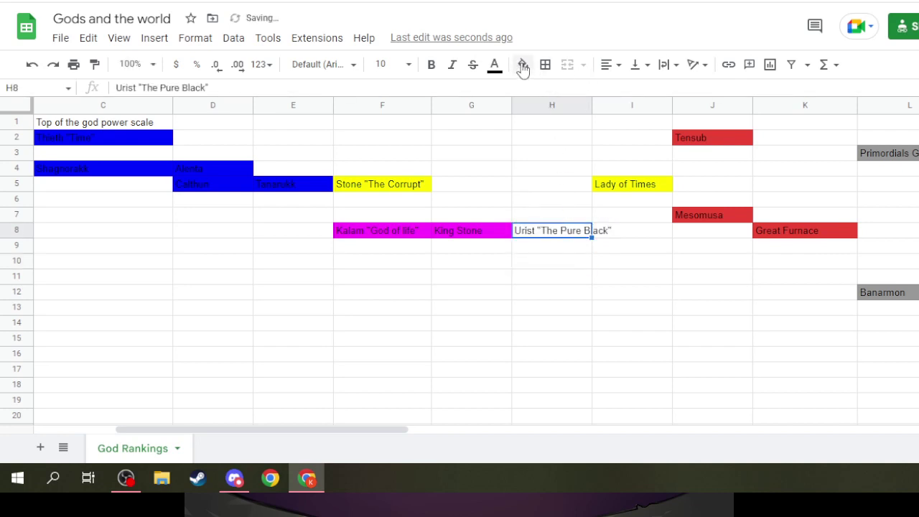
click(524, 67)
click(677, 130)
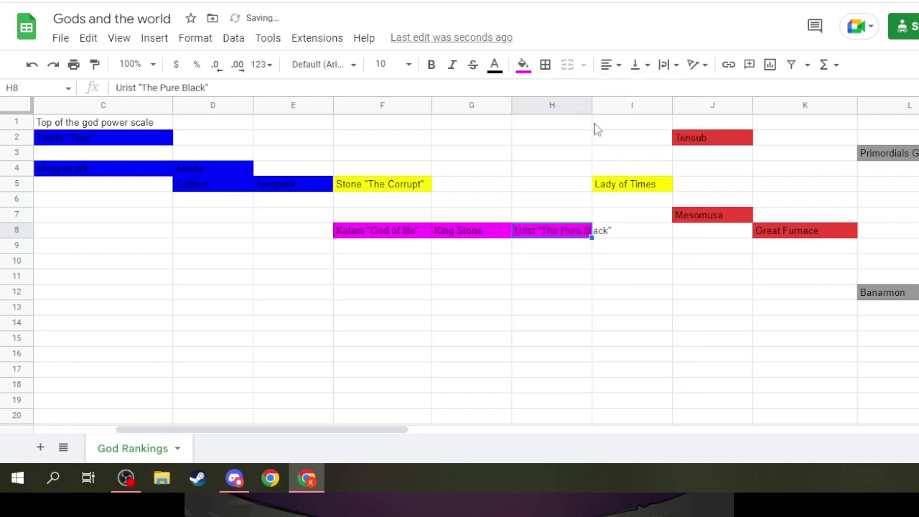
drag(592, 105, 614, 105)
click(372, 234)
click(539, 234)
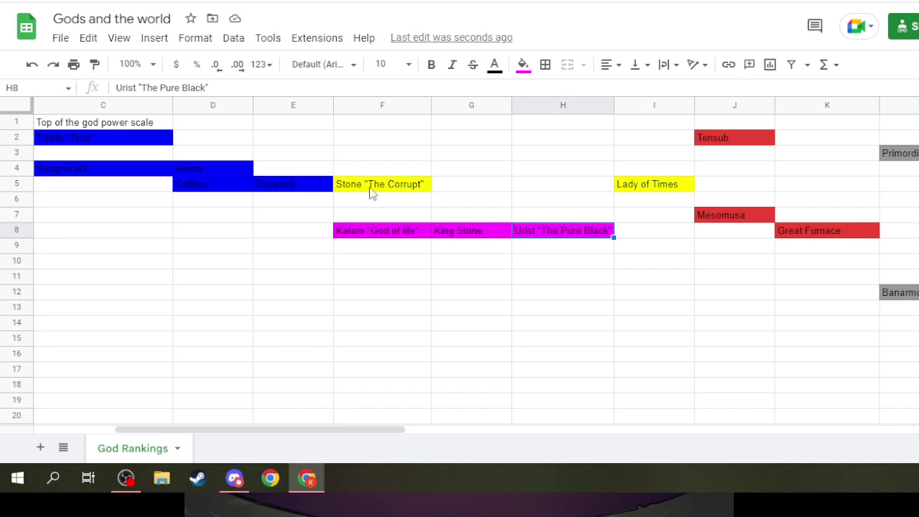
click(384, 234)
click(465, 234)
click(427, 215)
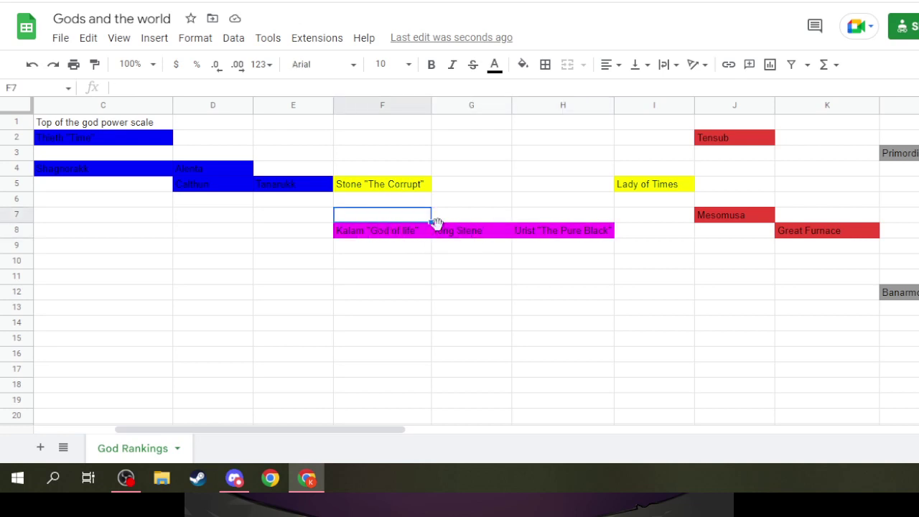
click(488, 232)
click(425, 231)
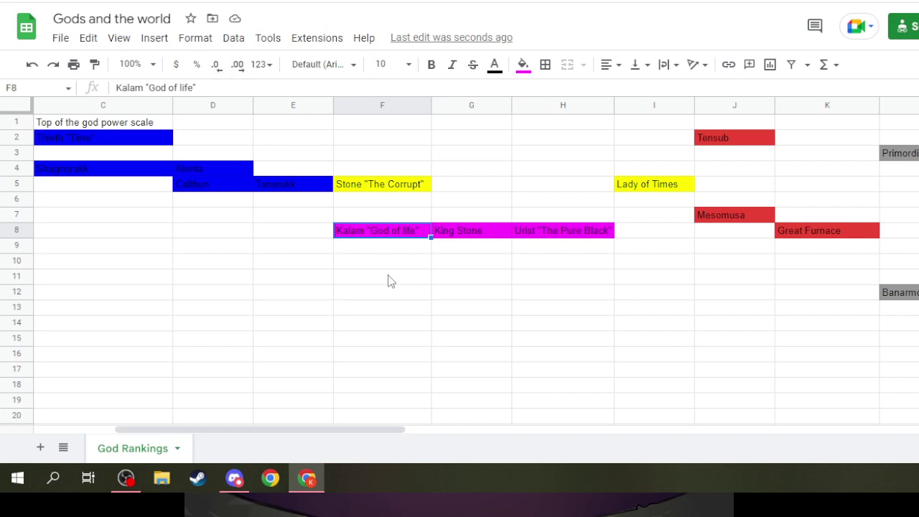
click(128, 490)
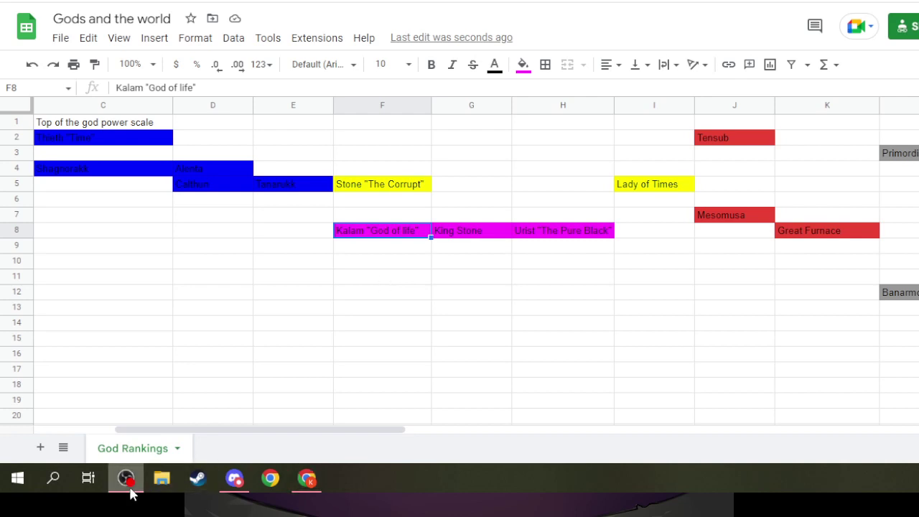
click(128, 490)
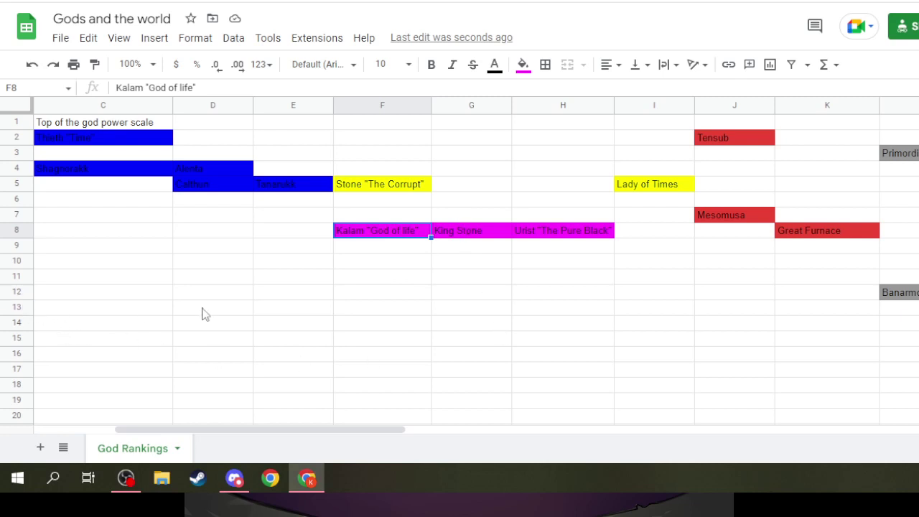
Step: Fill cell F13 with magenta and enter "Bertha" in it
click(391, 313)
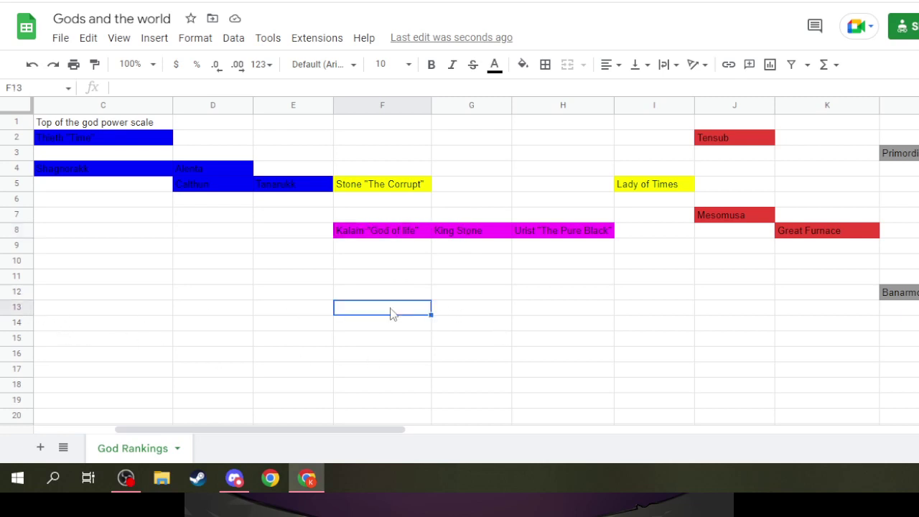
click(523, 64)
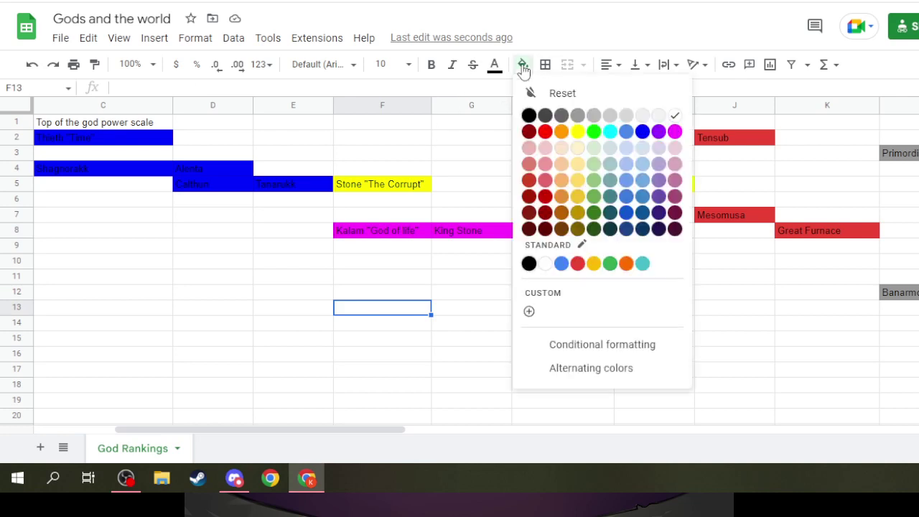
click(675, 133)
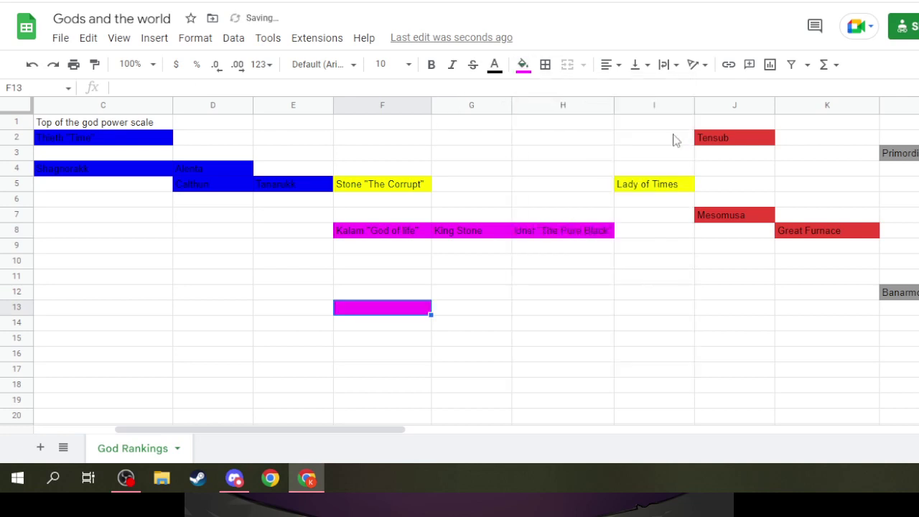
text(Bertha)
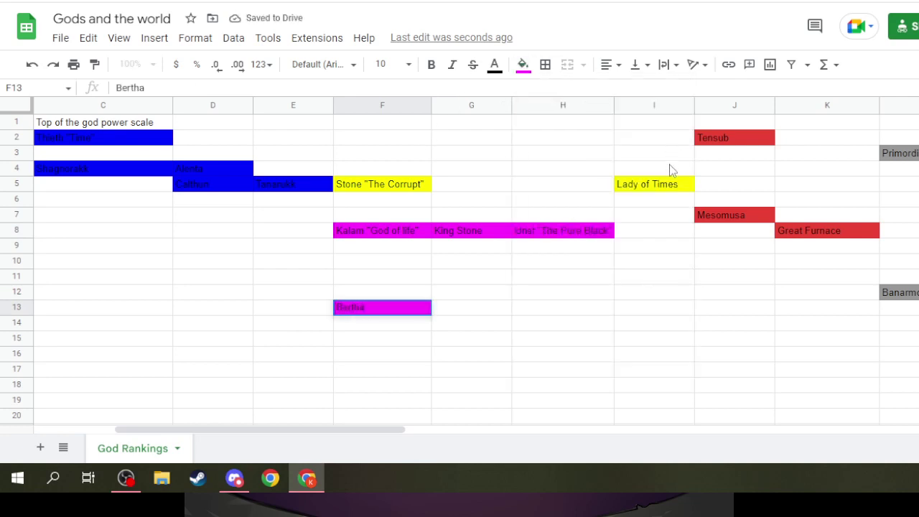
click(466, 313)
click(411, 309)
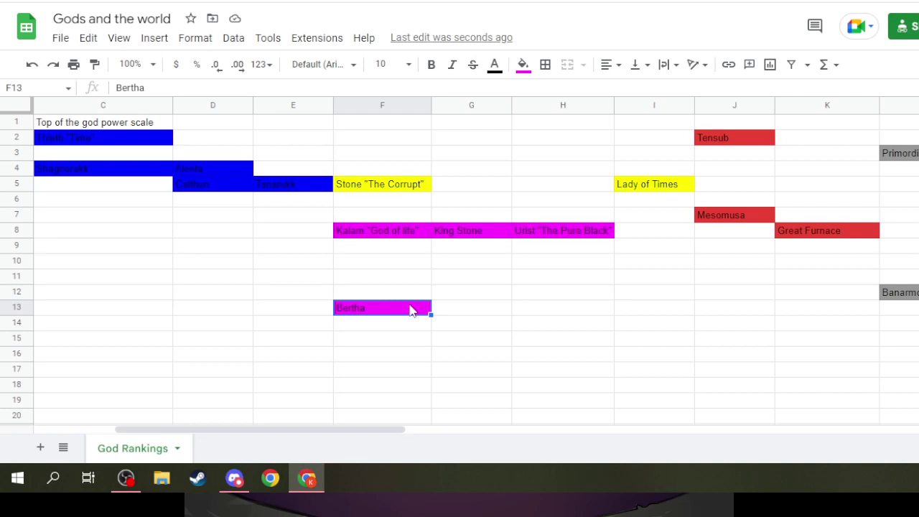
click(346, 278)
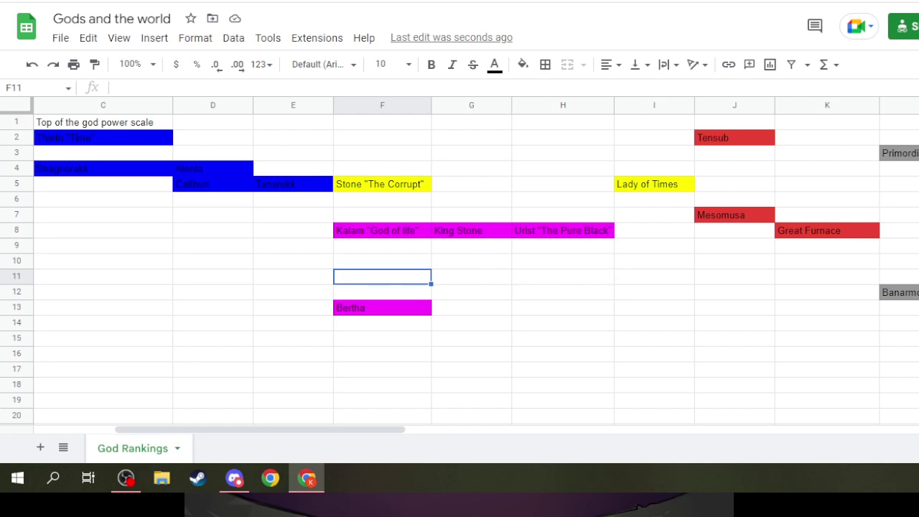
key(alt+Tab)
click(359, 183)
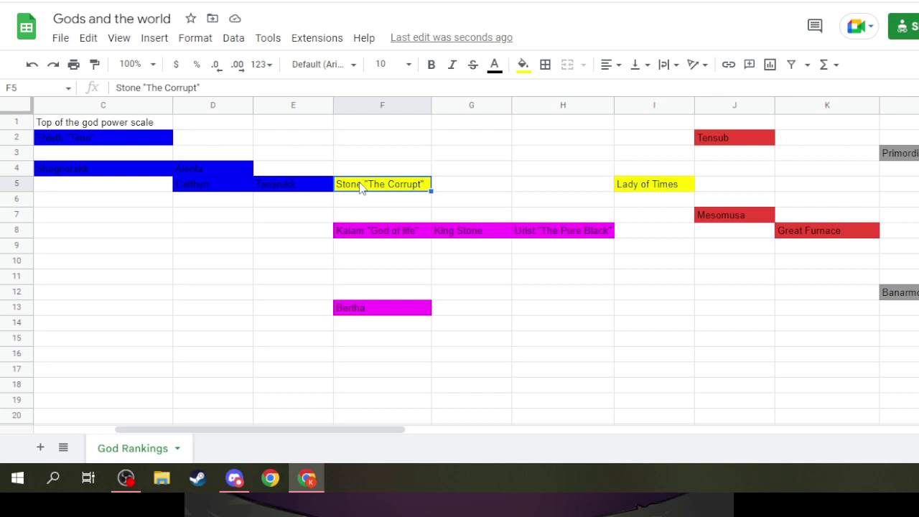
Step: Enter "Ela Ugbo" in cell F6 below Stone "The Corrupt" and fill the cell with magenta
click(371, 204)
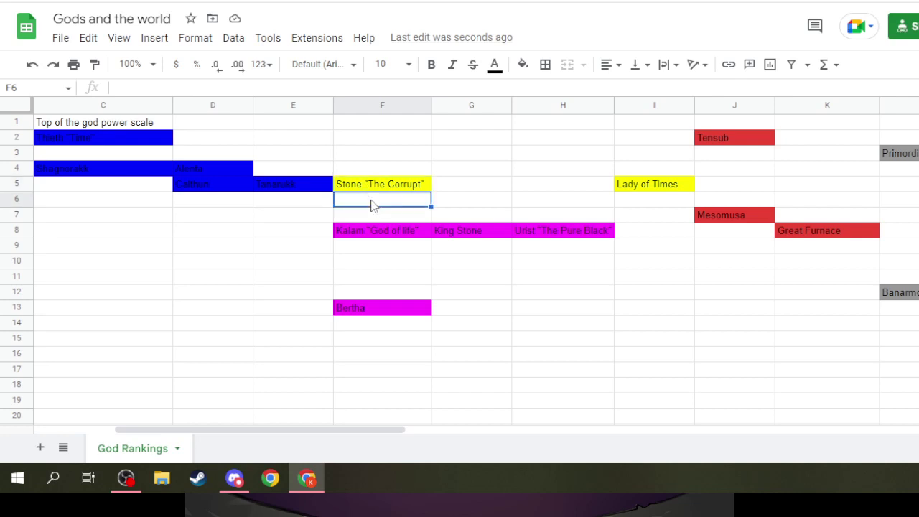
text(Ela Ug)
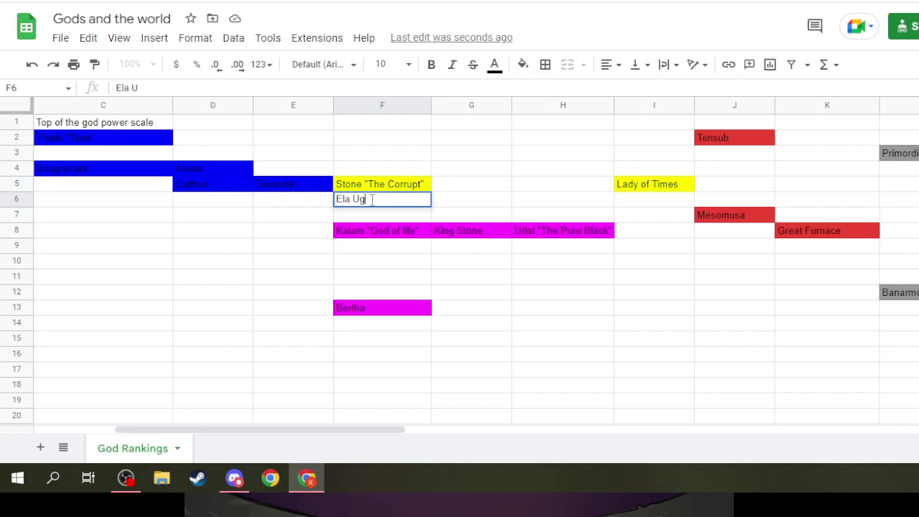
text(bo)
click(476, 203)
click(410, 205)
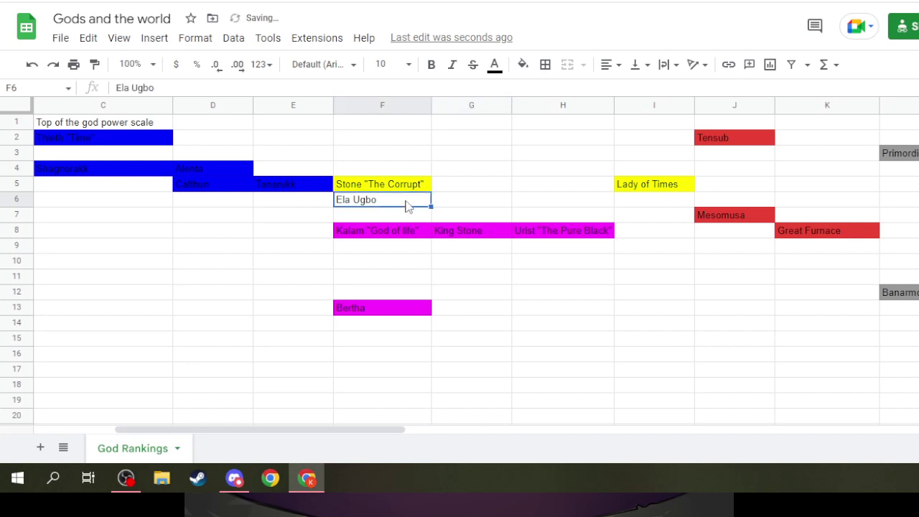
click(526, 68)
click(674, 131)
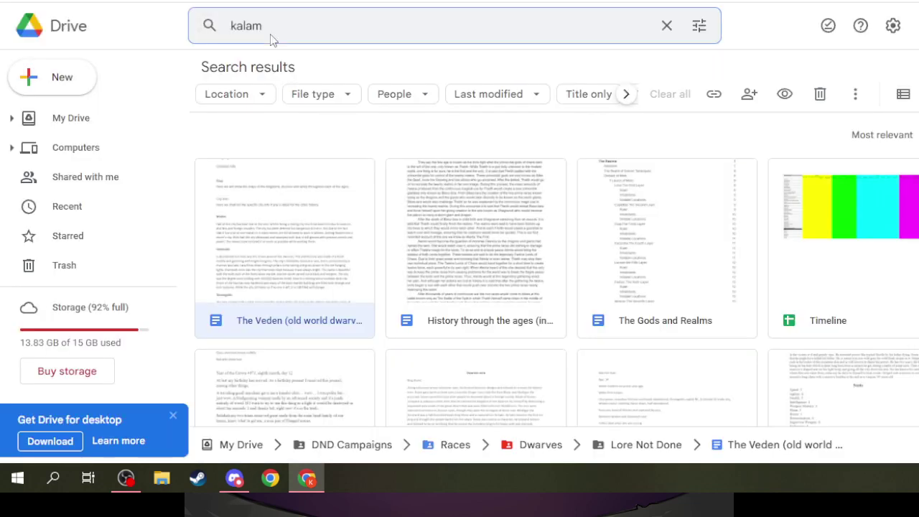
Step: Search Google Drive for "regalia" in place of the previous search term
click(274, 25)
key(ctrl+a)
text(regalis)
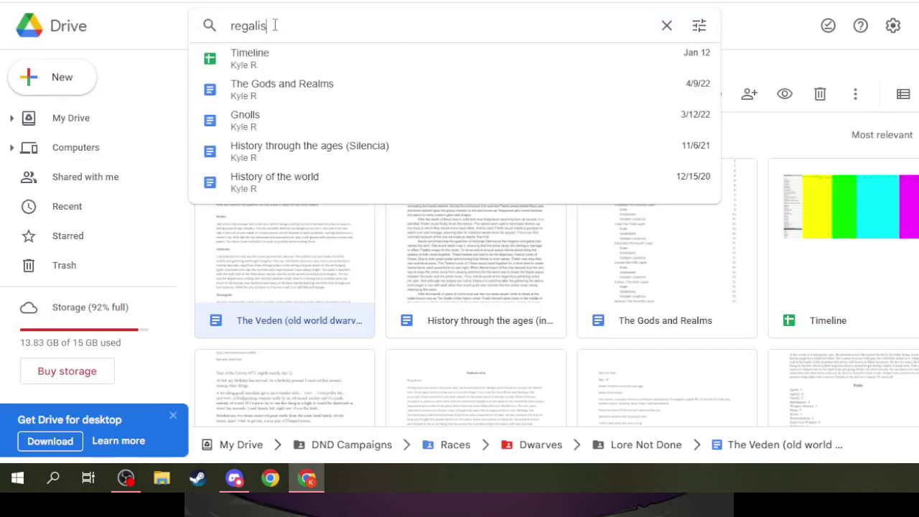
key(BackSpace)
text(a)
key(Return)
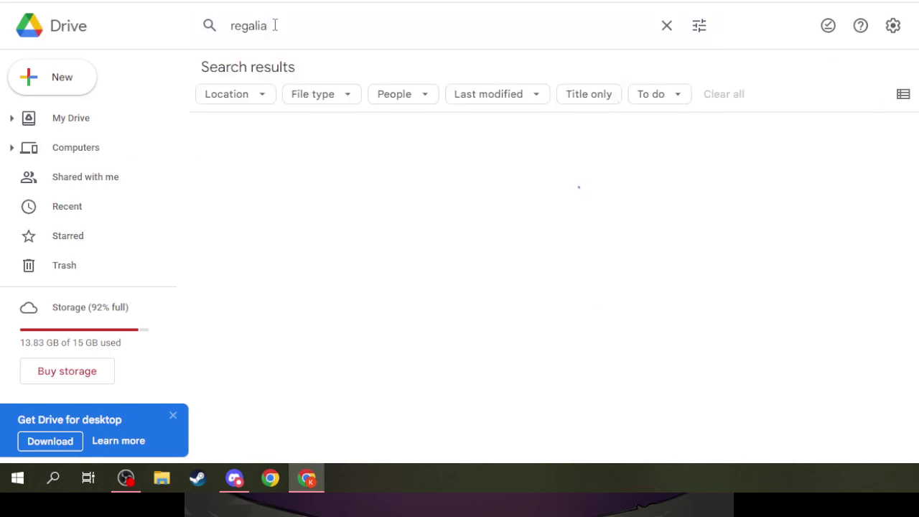
Step: Open the Gnolls document from the search results and look through it for the religious beliefs section
double_click(249, 293)
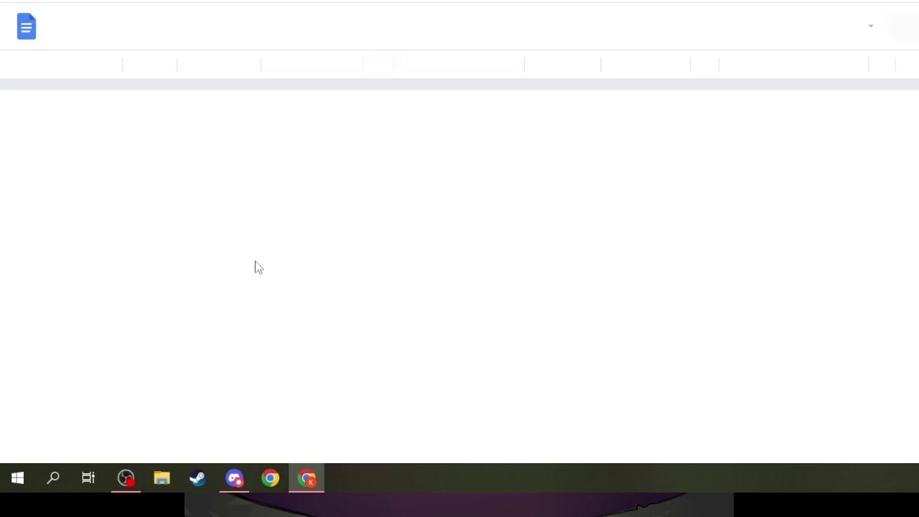
scroll(255, 262, down, 6)
scroll(256, 265, up, 2)
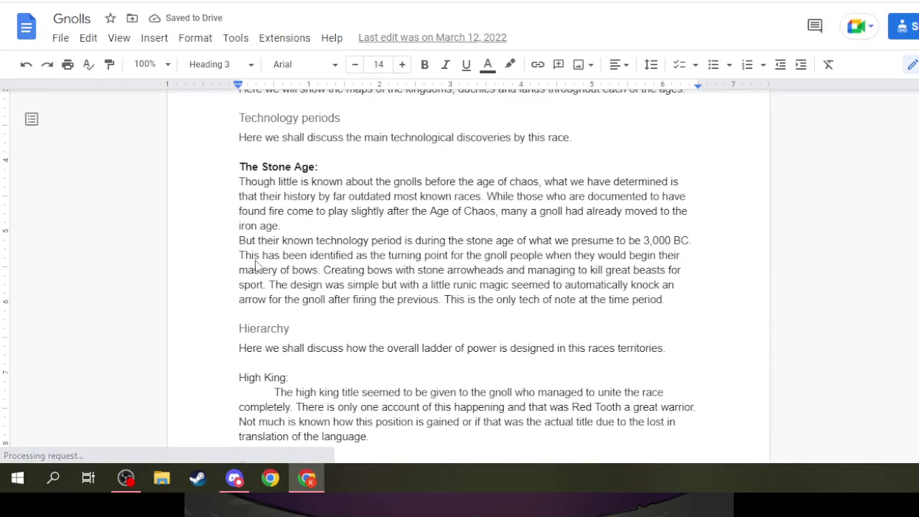
scroll(256, 266, down, 6)
scroll(256, 265, down, 10)
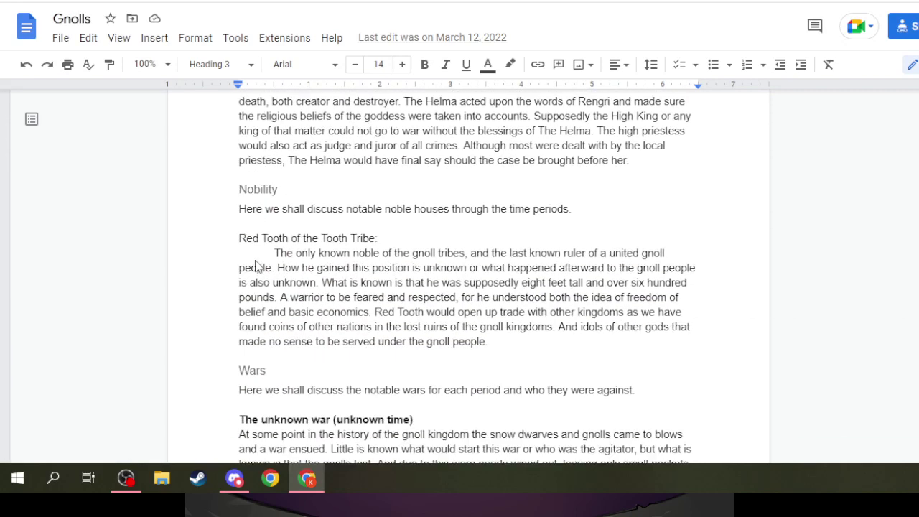
scroll(256, 266, down, 1)
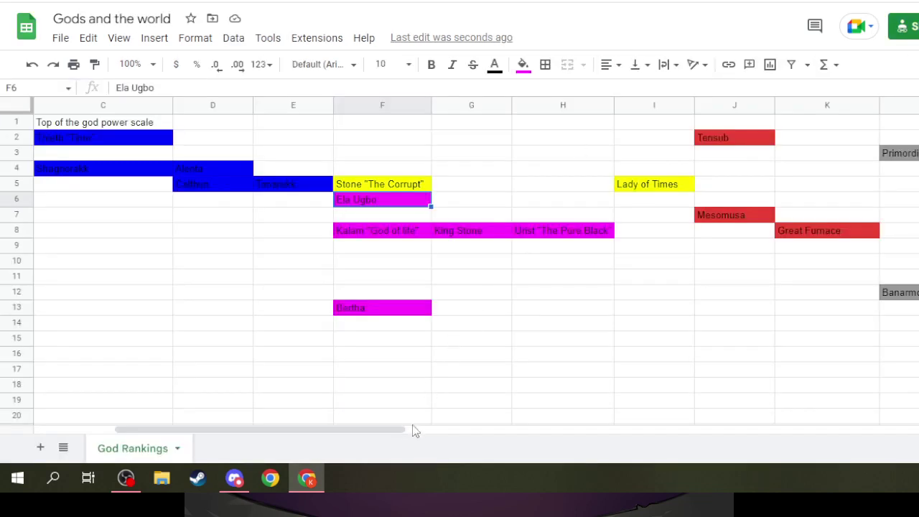
Step: In the God Rankings sheet, fill cell C8 with blue and enter "Regalia" in it
drag(398, 432, 359, 431)
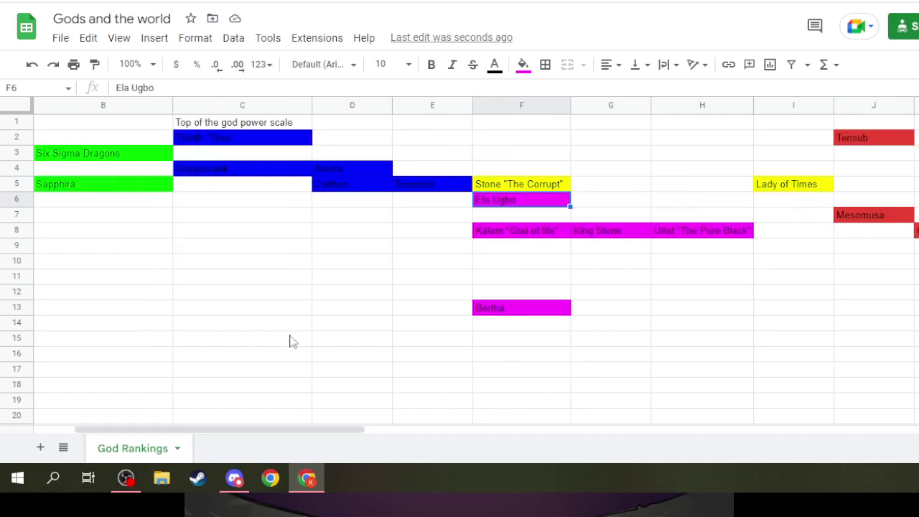
click(259, 242)
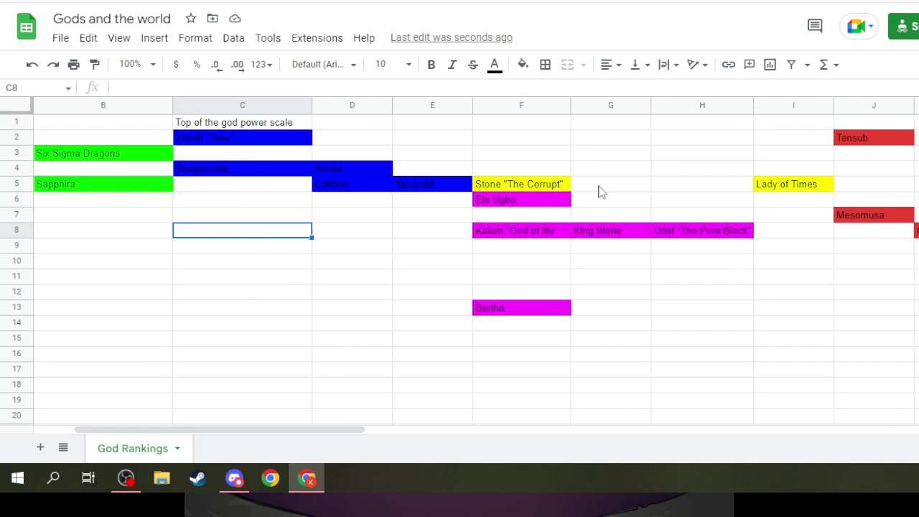
click(524, 66)
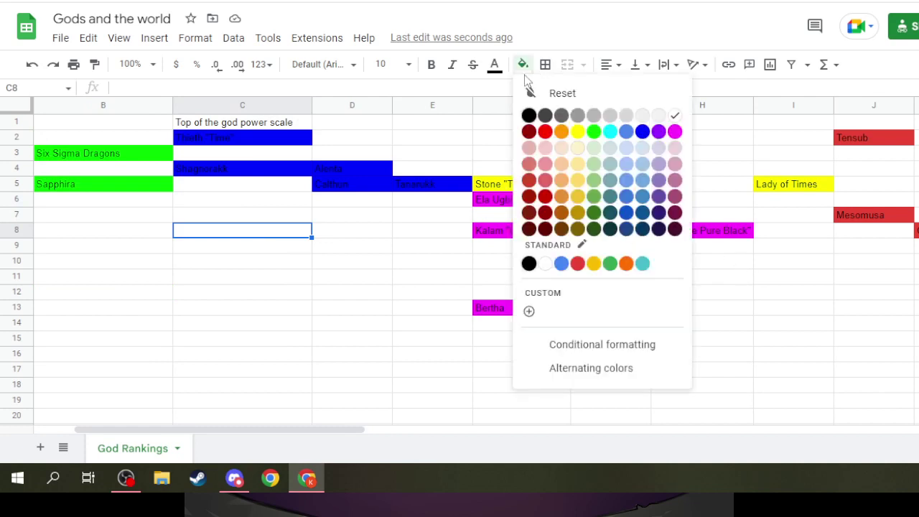
click(523, 69)
click(523, 69)
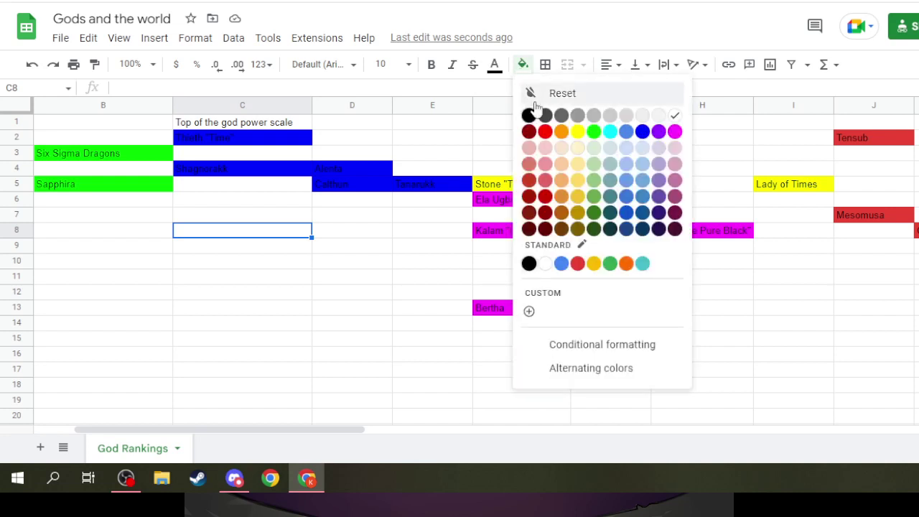
click(642, 131)
text(Re)
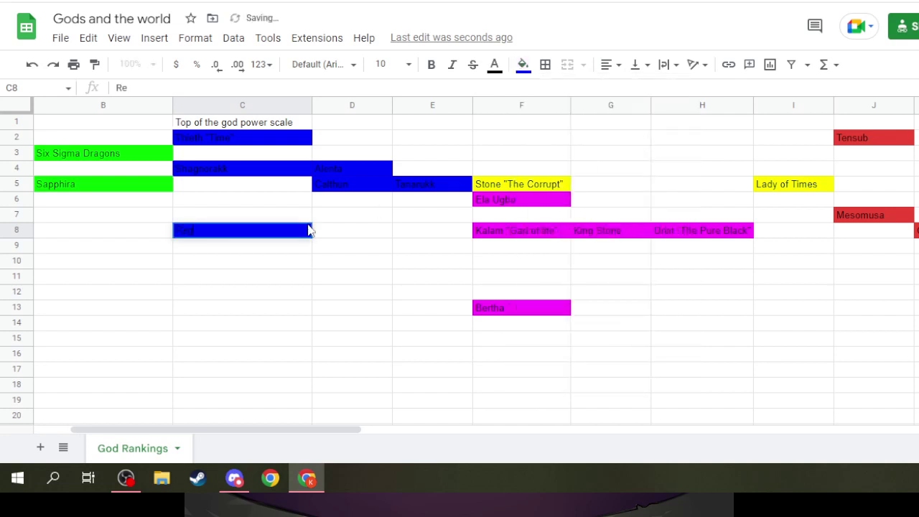
text(galia)
click(277, 265)
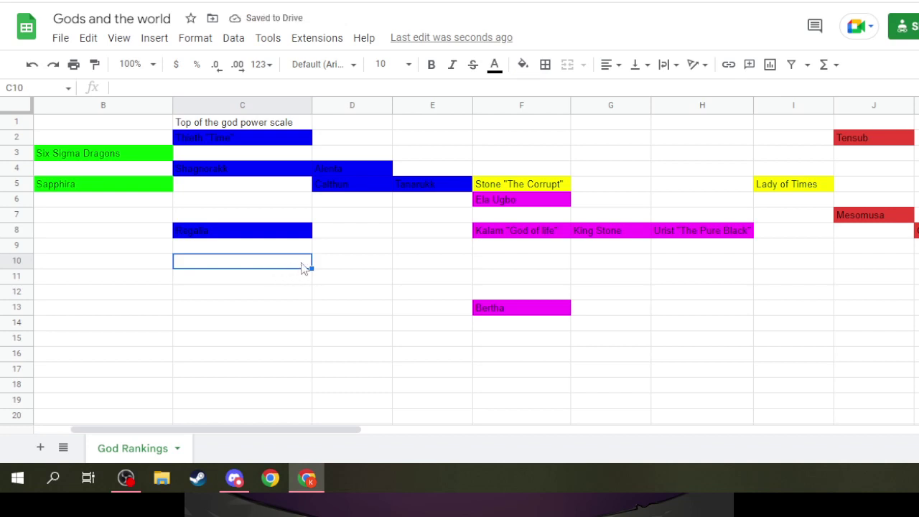
Step: Enter "Murkpaw" in cell C9 below Regalia and fill the cell with blue
click(198, 250)
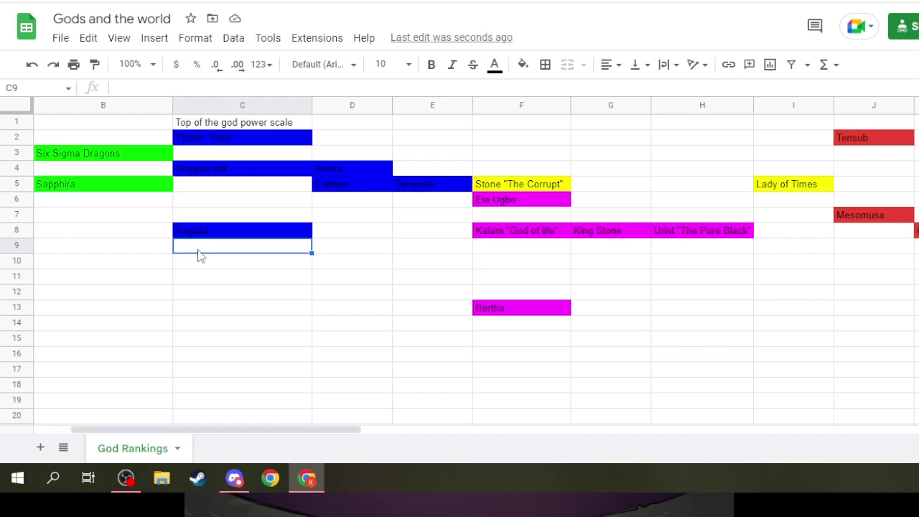
text(Mu)
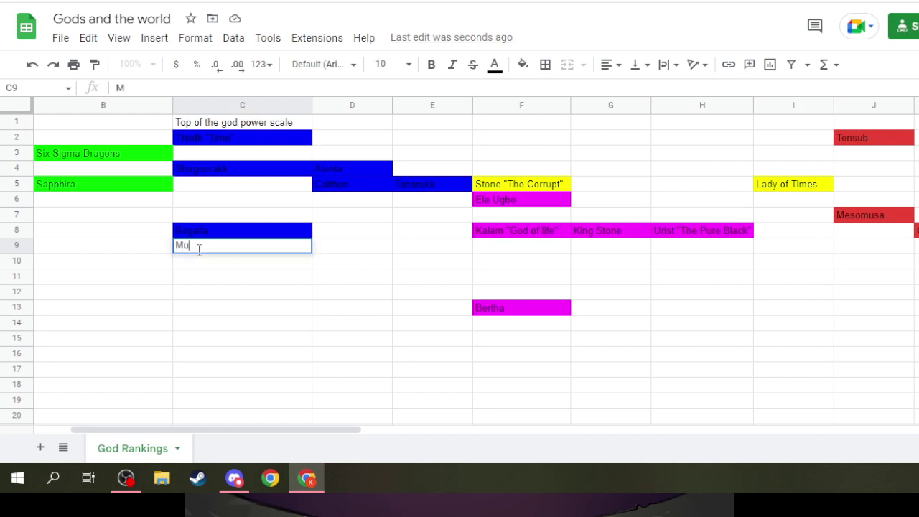
text(rkpaw)
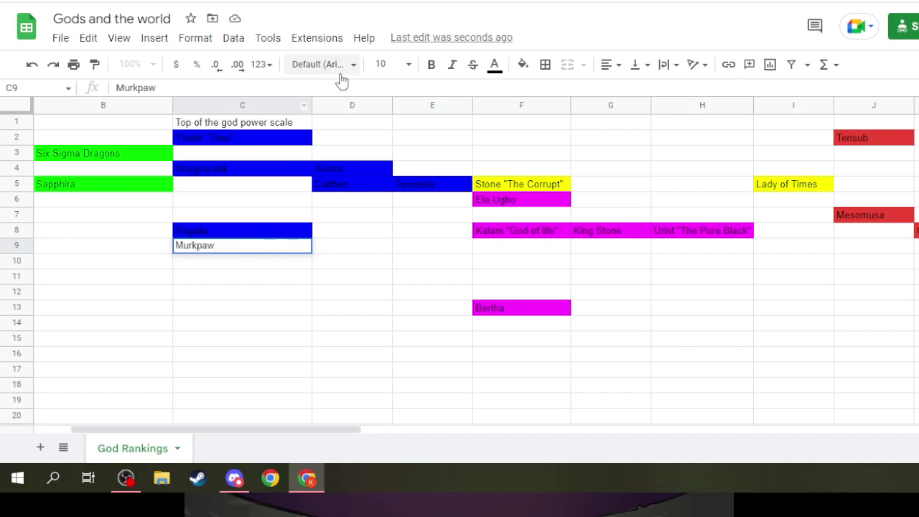
click(220, 276)
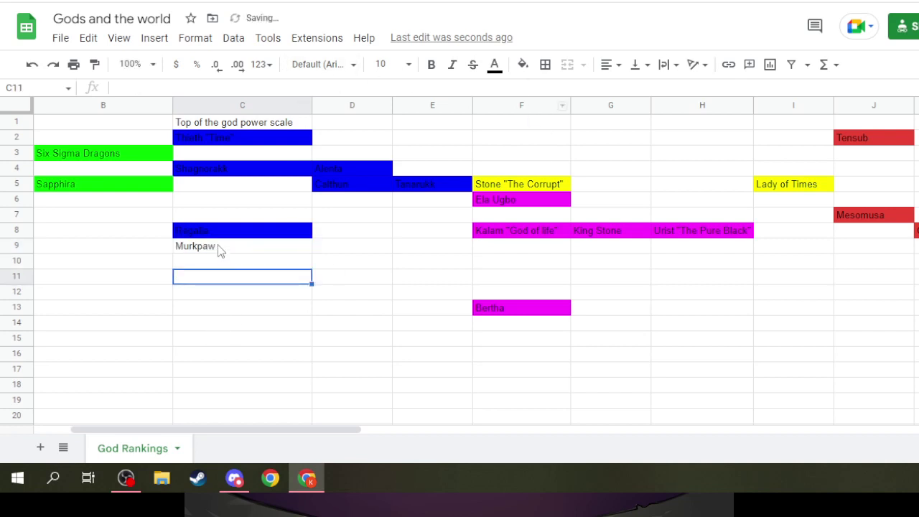
click(217, 247)
click(523, 64)
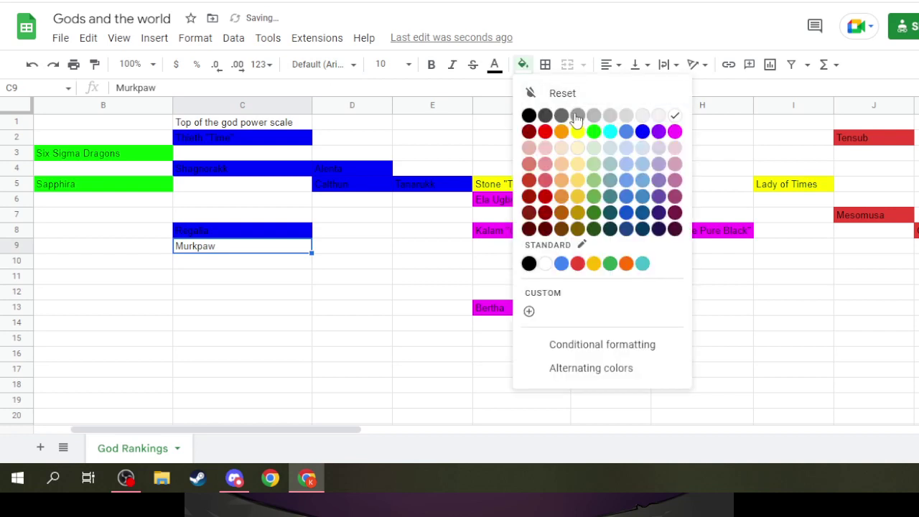
click(642, 132)
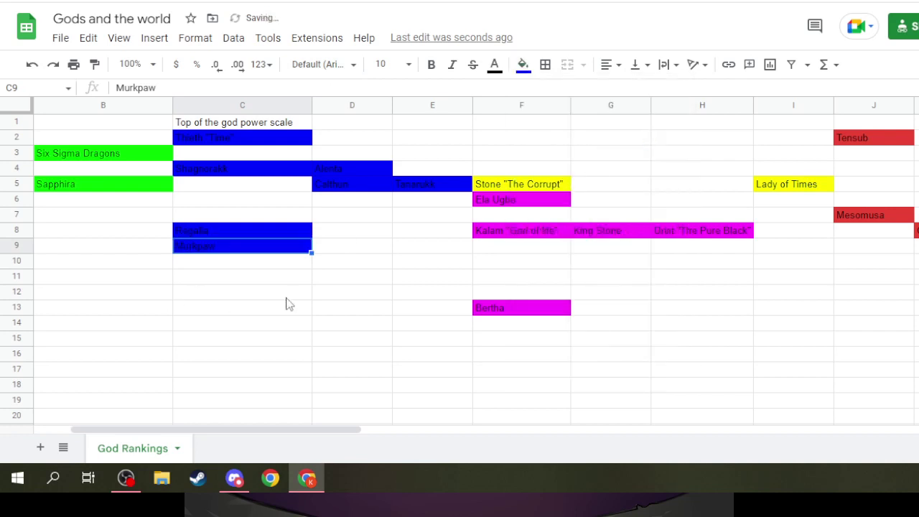
click(381, 248)
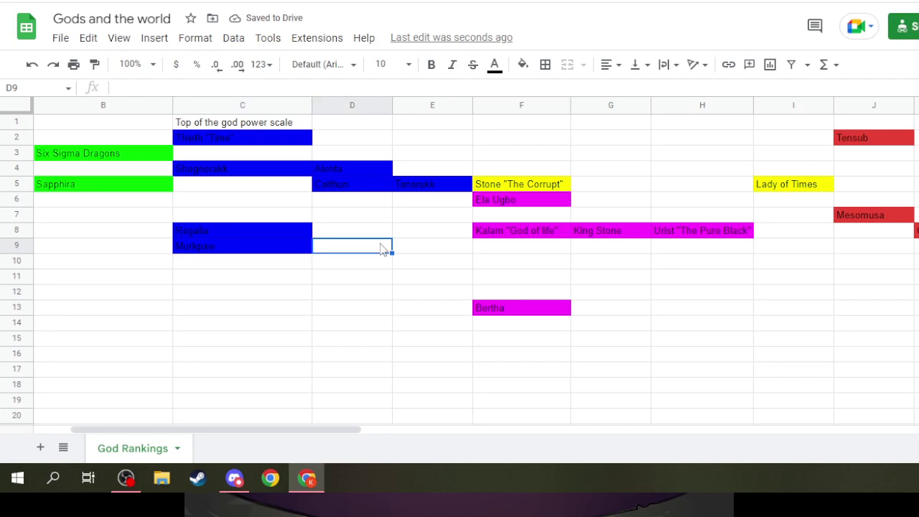
Step: Check the Murkpaw and Great Wolf entries in the Gnolls document, returning to the God Rankings sheet
key(ctrl+Tab)
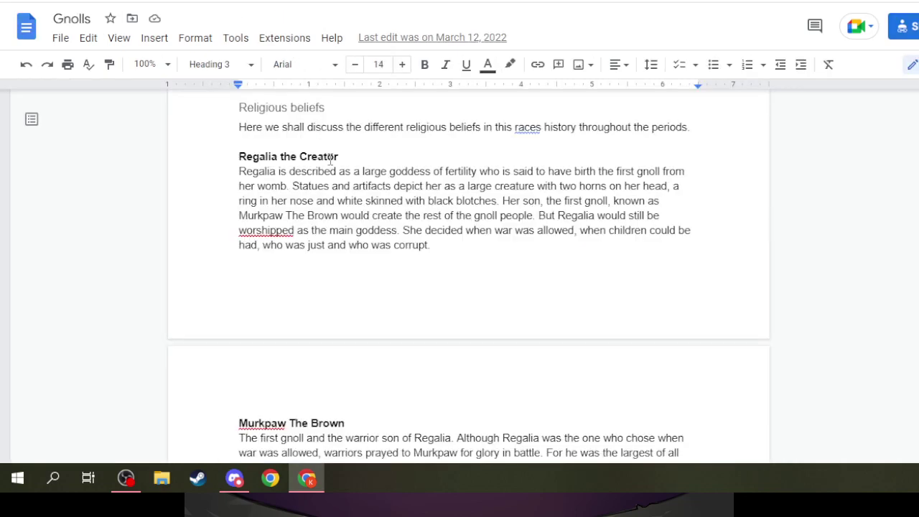
scroll(348, 260, down, 4)
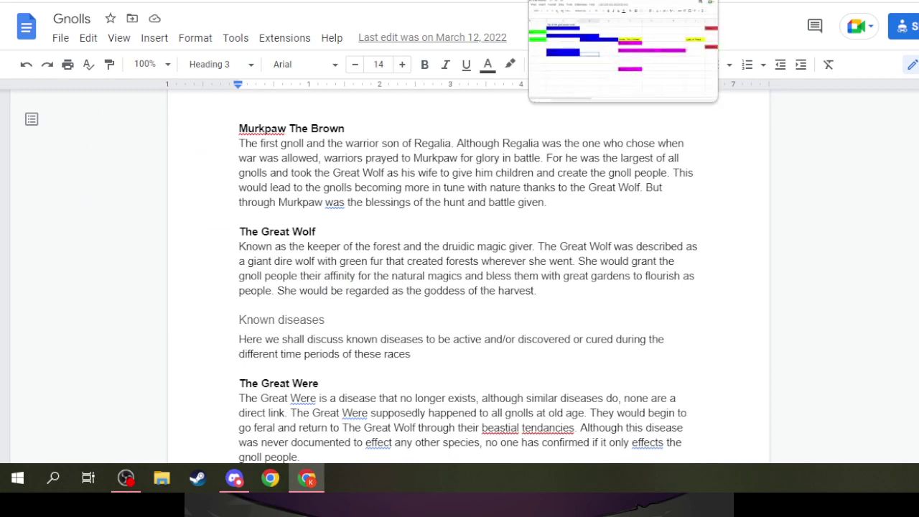
click(574, 2)
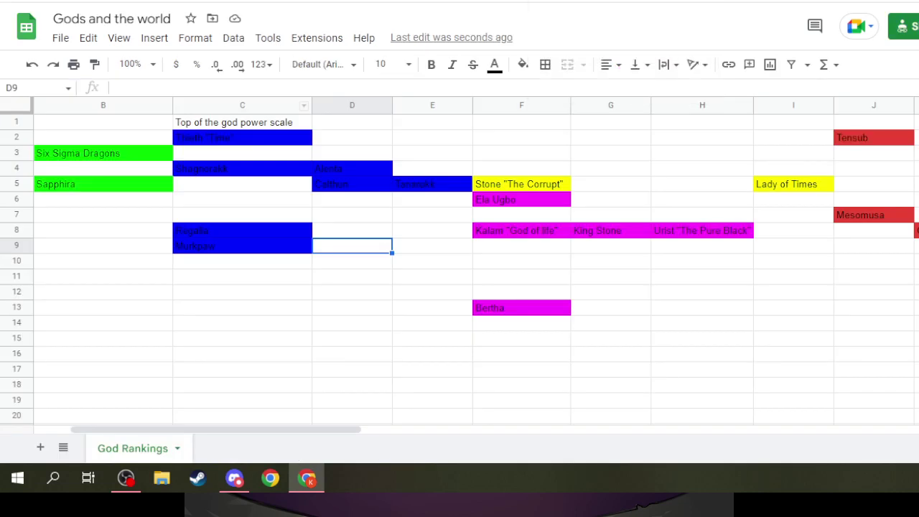
Step: Enter "The Great Wolf" in cell C13 and fill the cell with blue
click(217, 314)
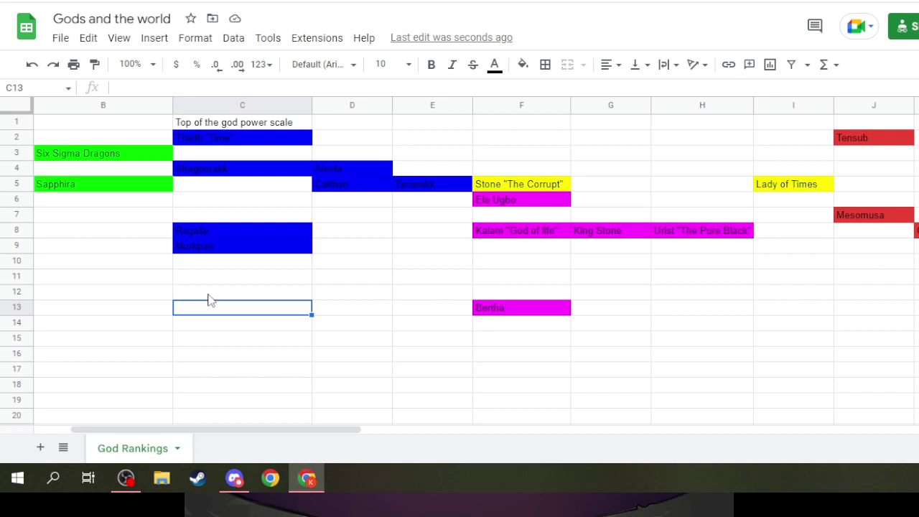
text(T)
key(BackSpace)
text(The G)
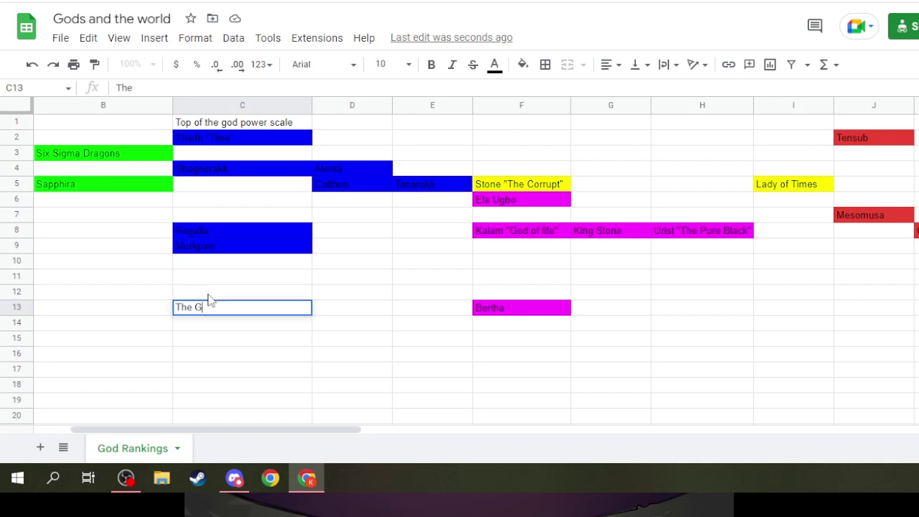
text(reat Wolf)
click(351, 313)
click(260, 312)
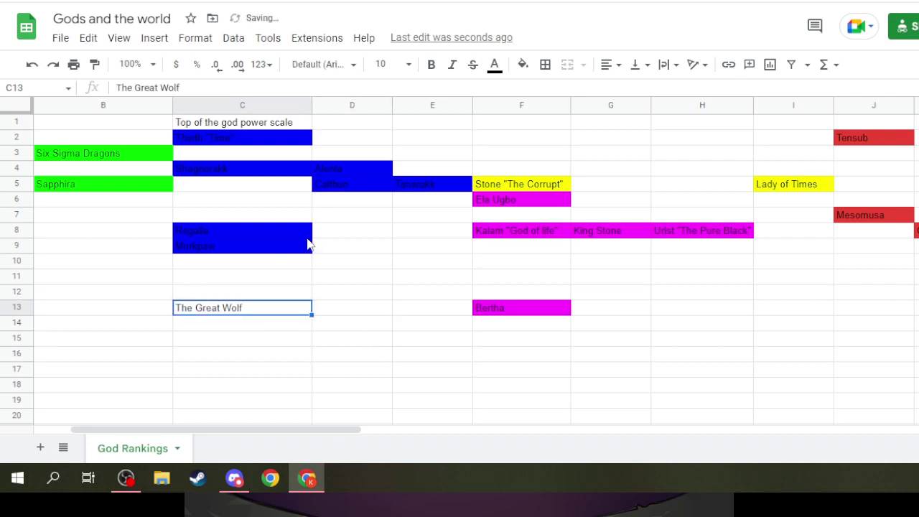
click(523, 66)
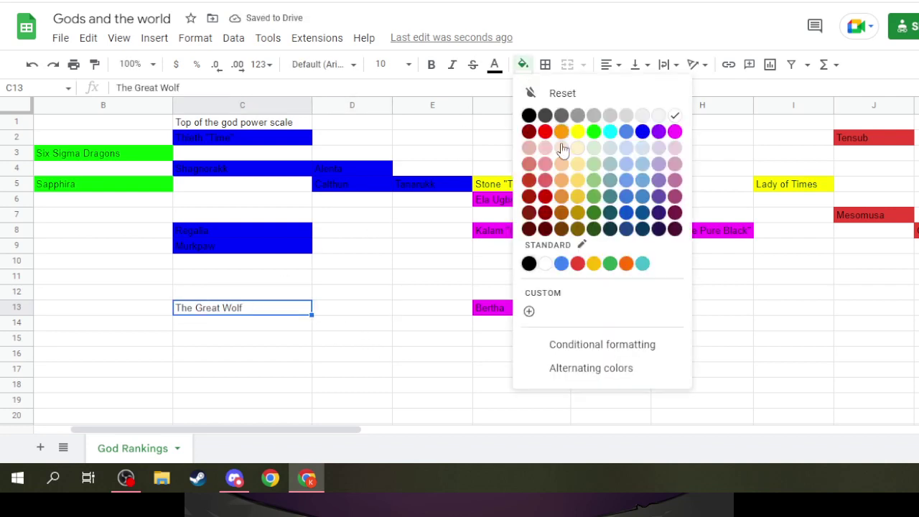
click(642, 131)
click(250, 332)
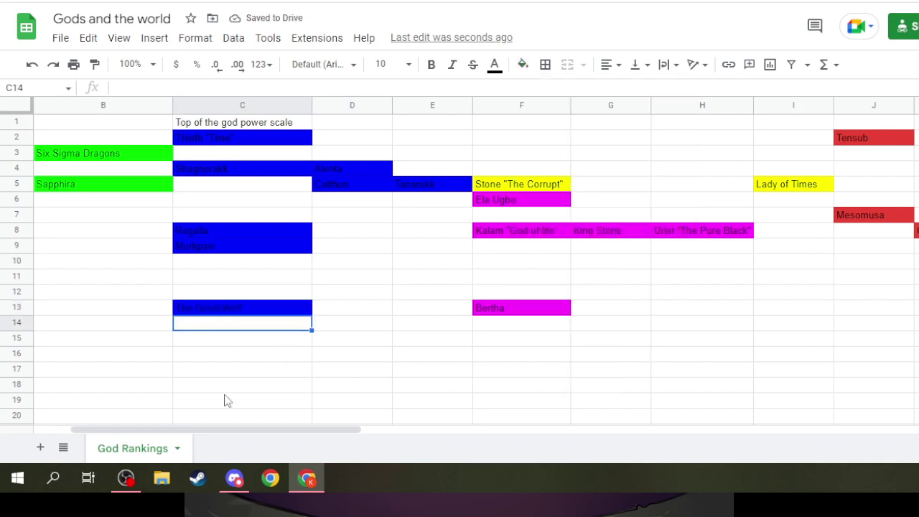
Step: Insert a new column before column A and reset its fill colour
drag(260, 435, 98, 380)
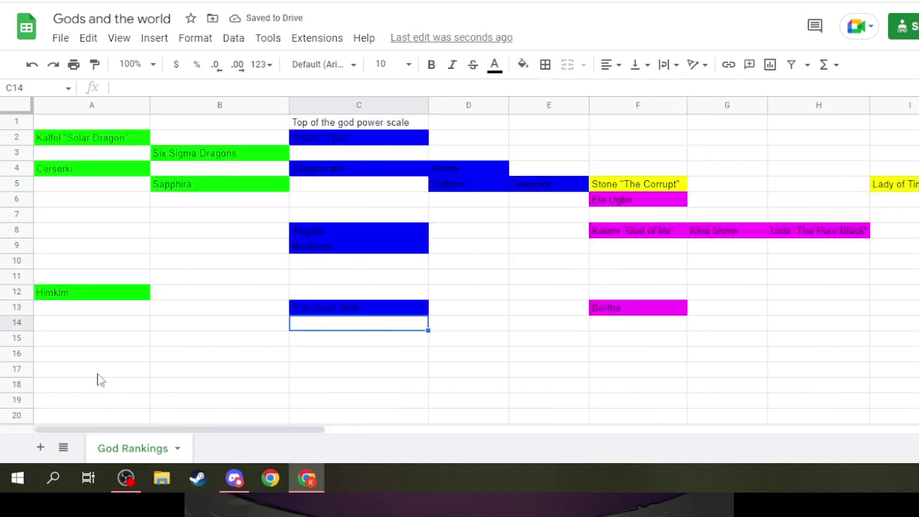
click(52, 314)
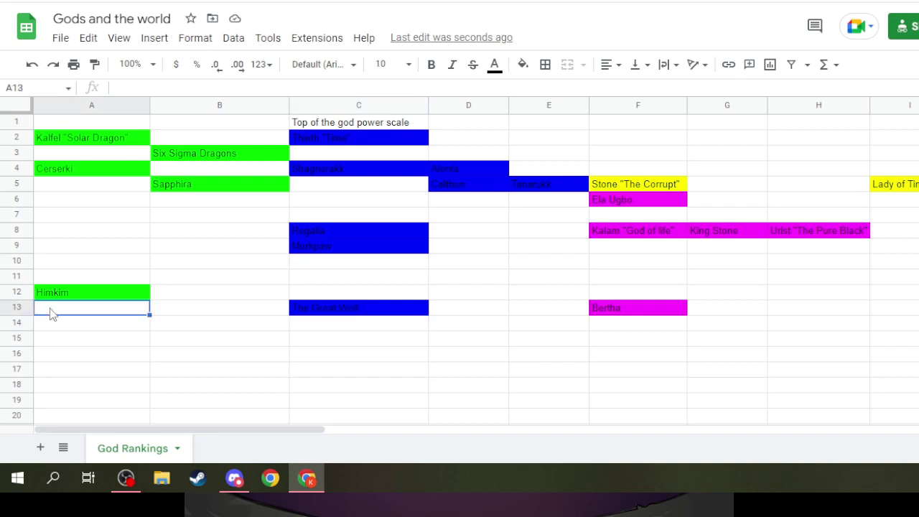
right_click(93, 105)
click(162, 186)
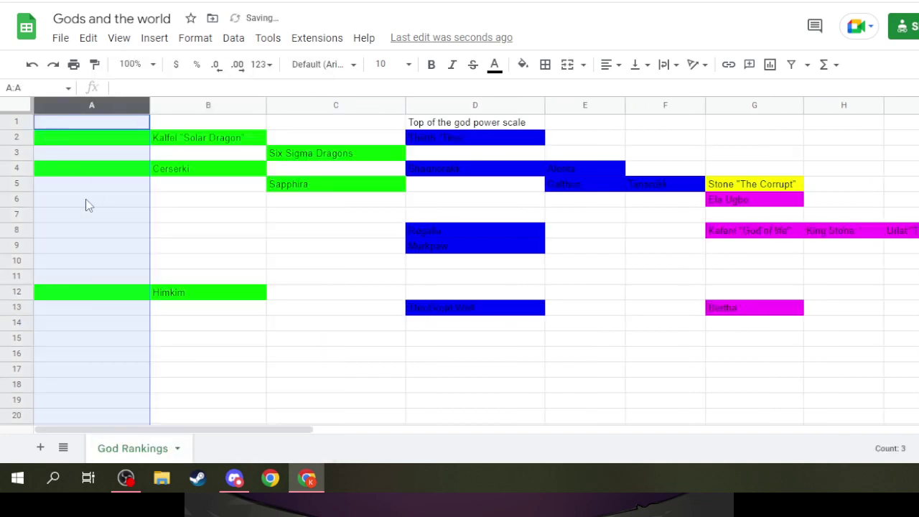
click(522, 64)
click(549, 93)
Step: Enter the note "I fooled everyone into thinking im a god" in cell A13
click(52, 310)
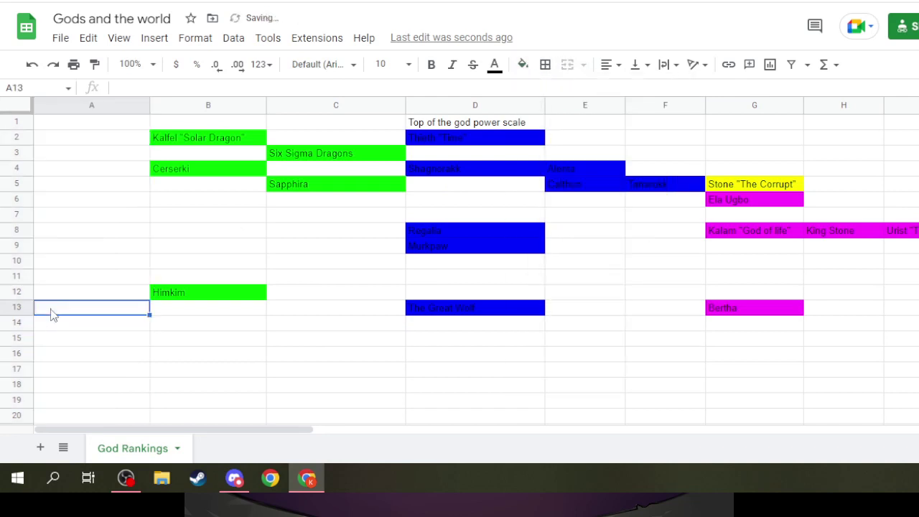
text(I f)
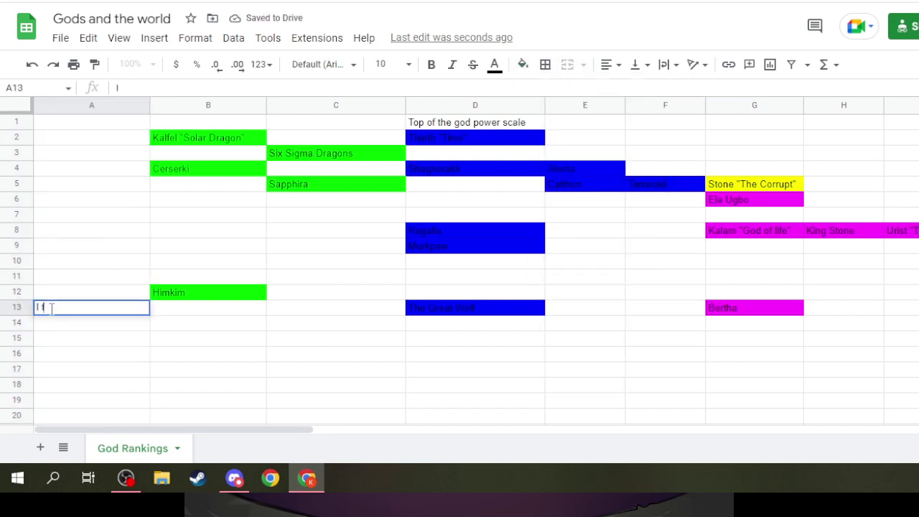
text(ooled everyon)
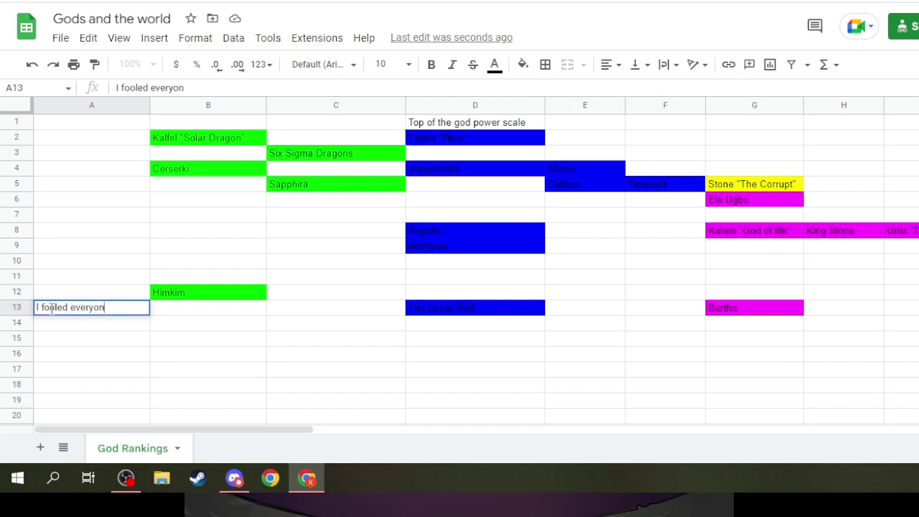
text(e into thinking im a go)
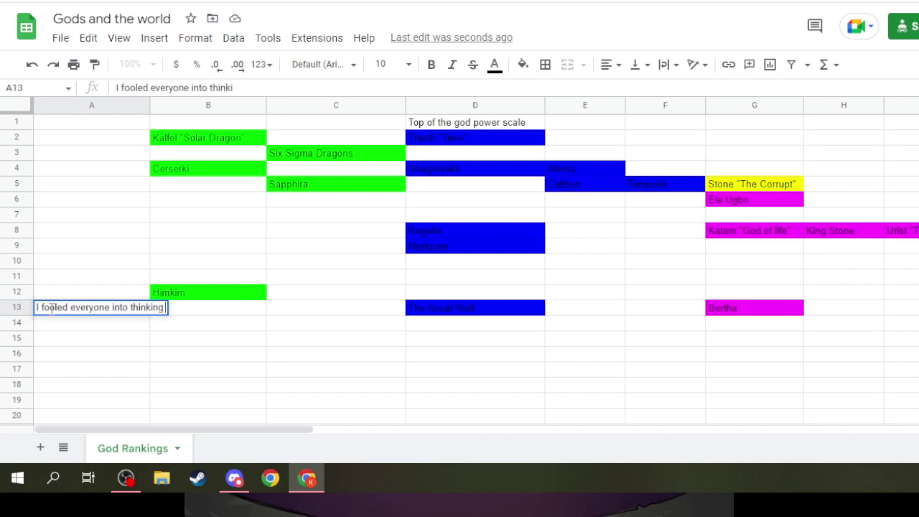
key(Return)
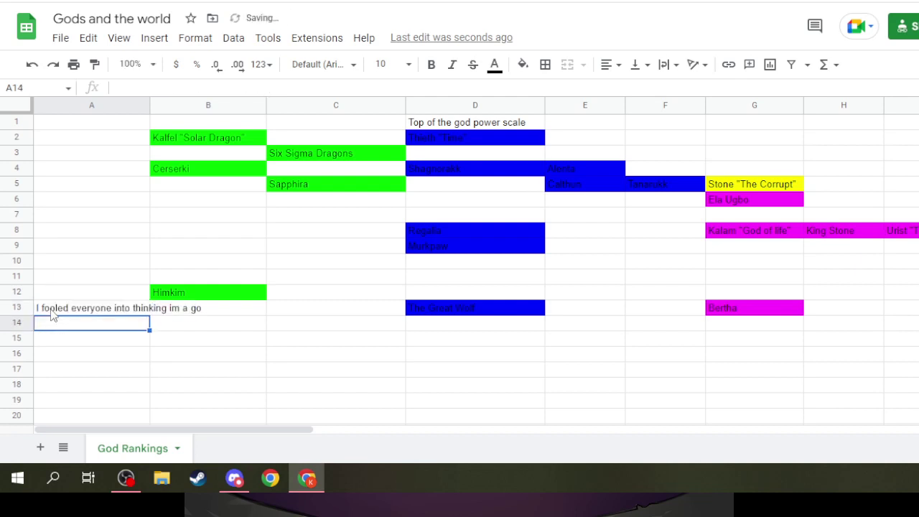
click(52, 313)
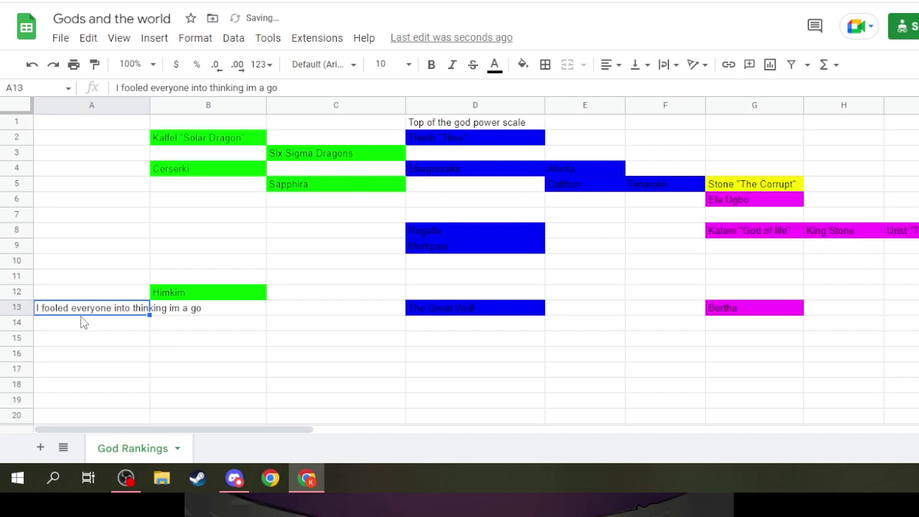
click(306, 86)
text(d)
key(Return)
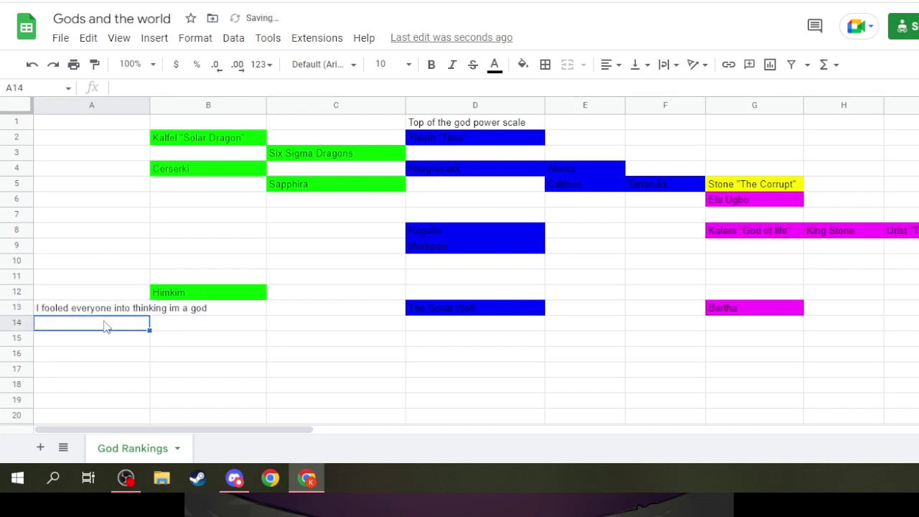
Step: Wrap the text of the note in cell A13
click(81, 314)
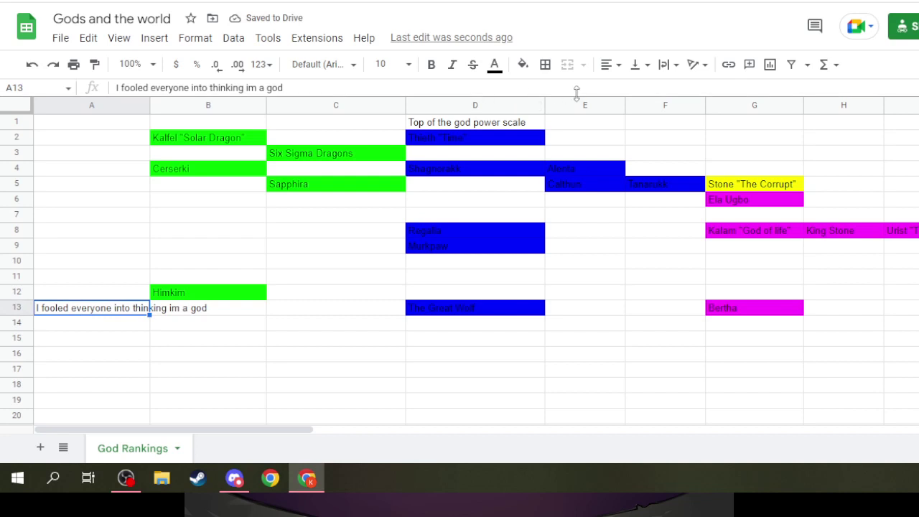
click(664, 64)
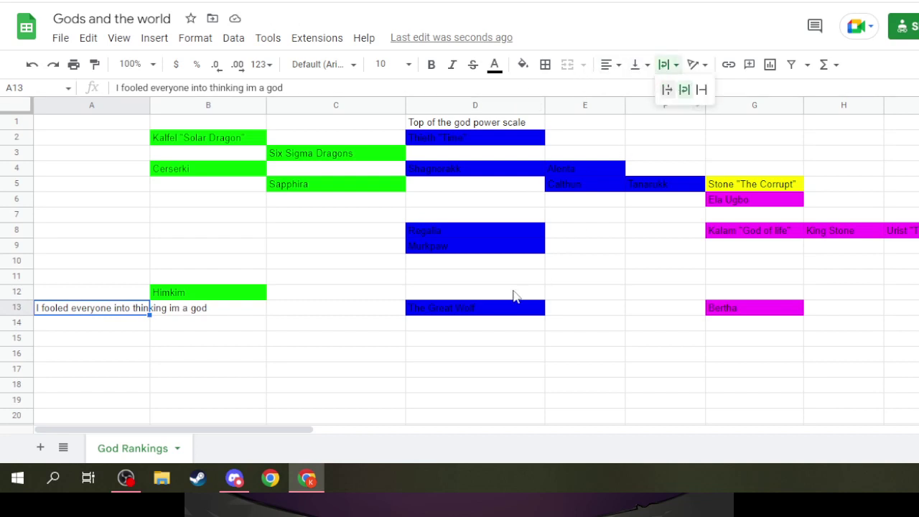
click(685, 91)
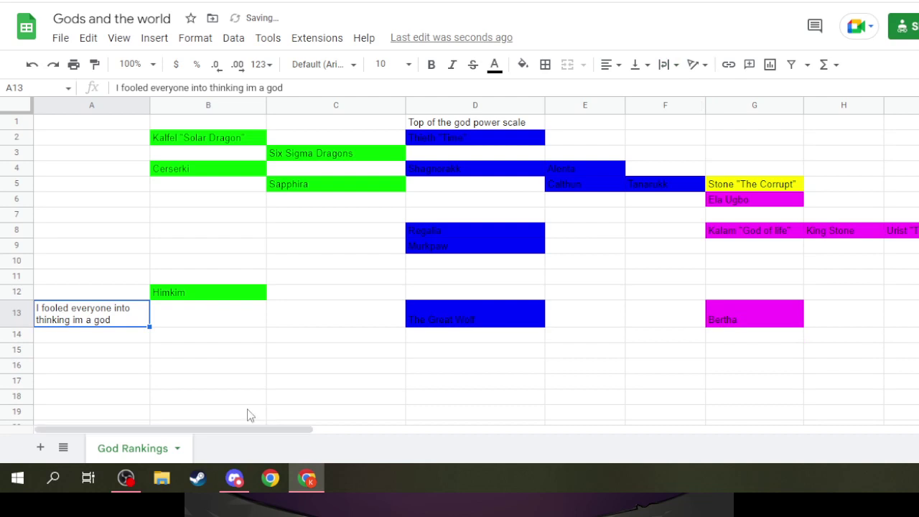
click(273, 367)
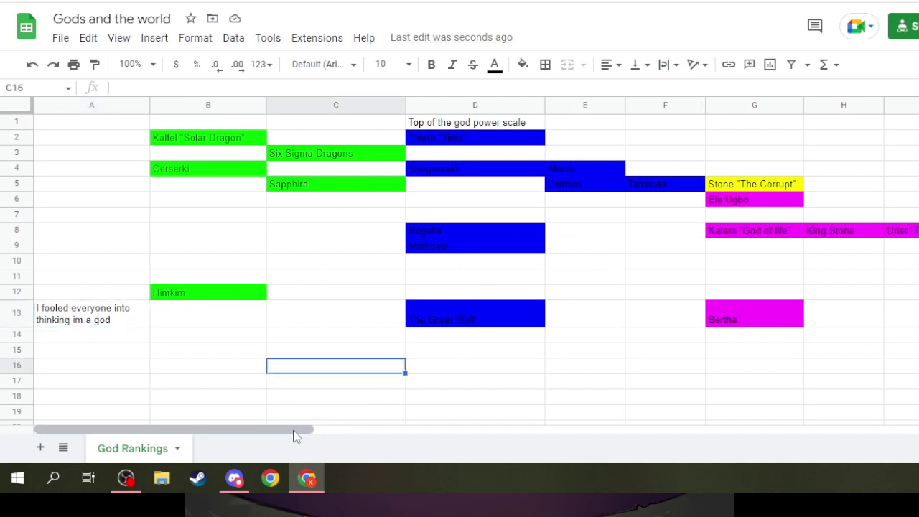
Step: Fill cell K12 with the Tensub red and enter "Ogre in the Sky" in it
drag(296, 434, 431, 446)
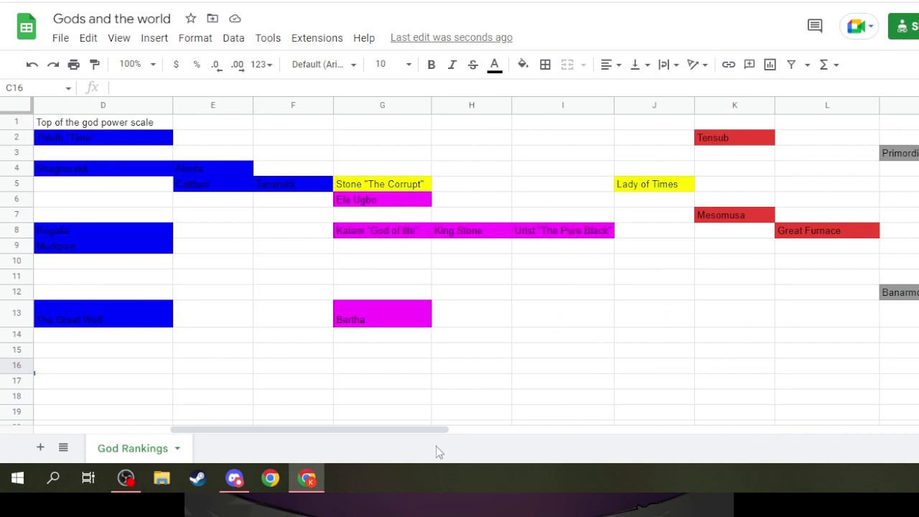
drag(441, 432, 523, 361)
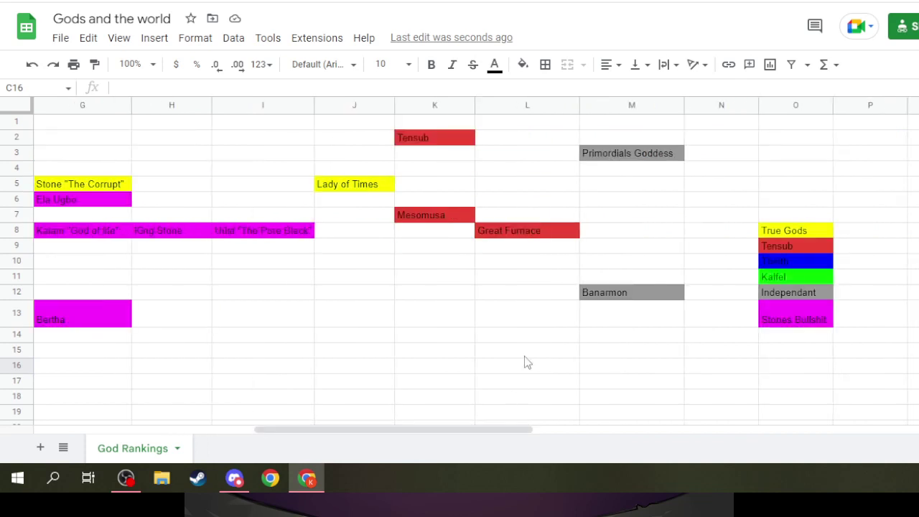
click(452, 311)
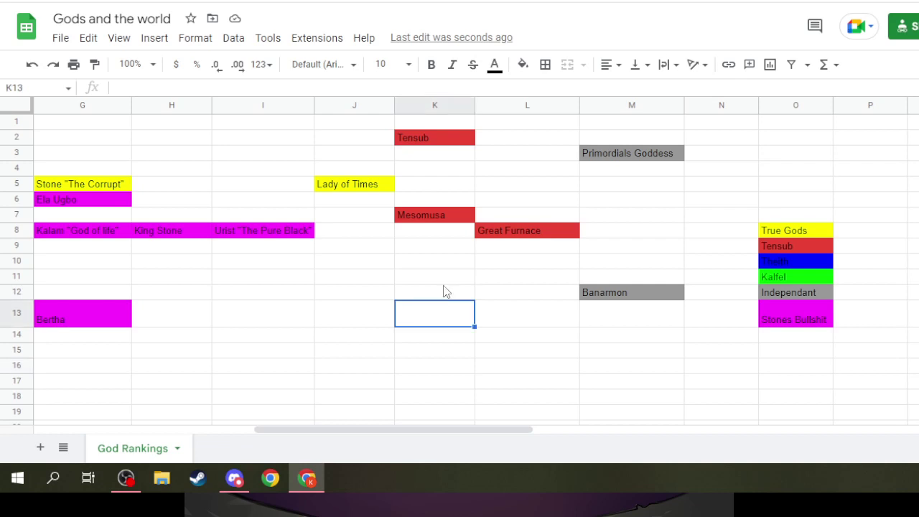
click(436, 298)
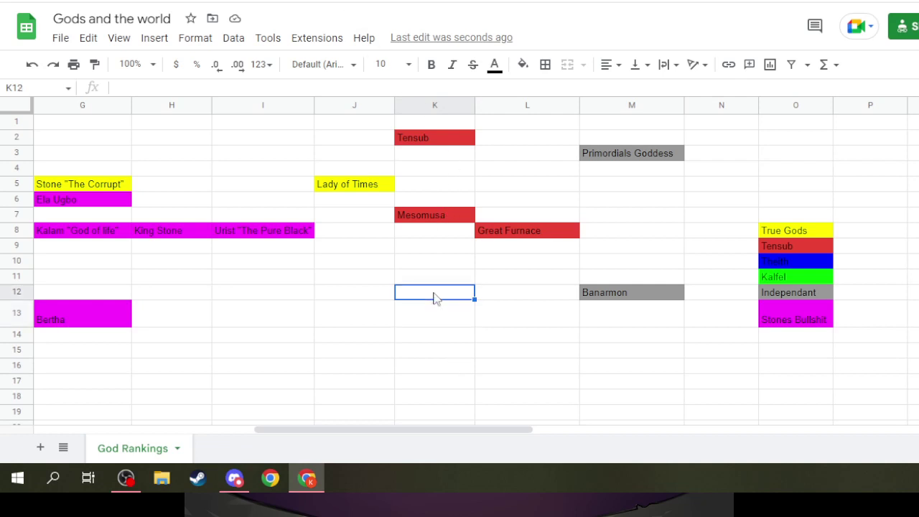
click(522, 64)
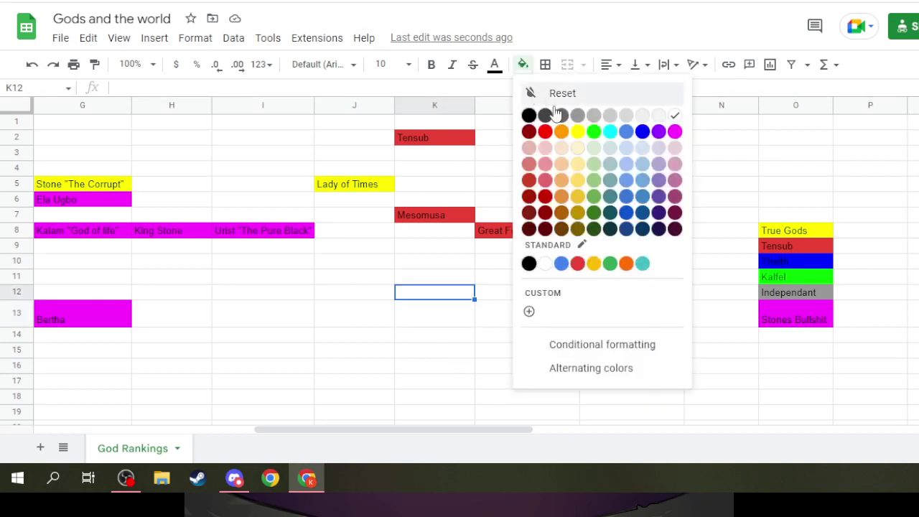
click(578, 263)
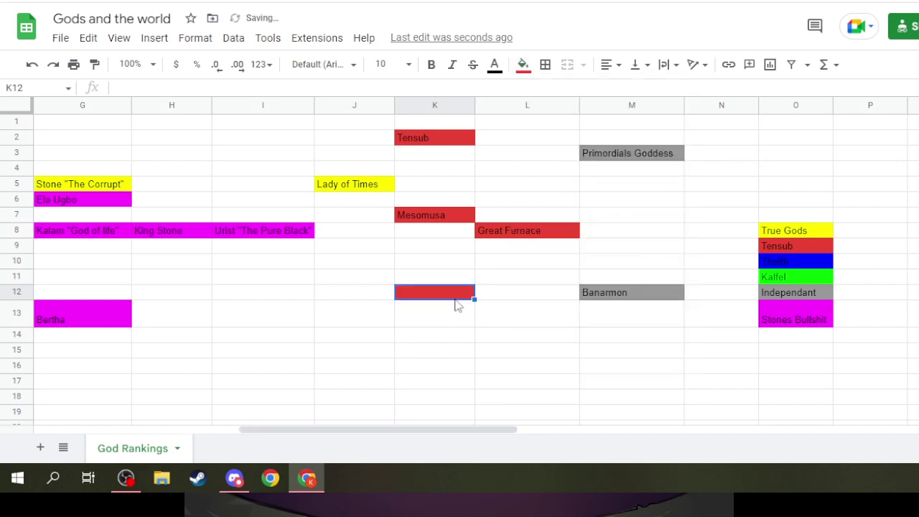
text(Ogre i)
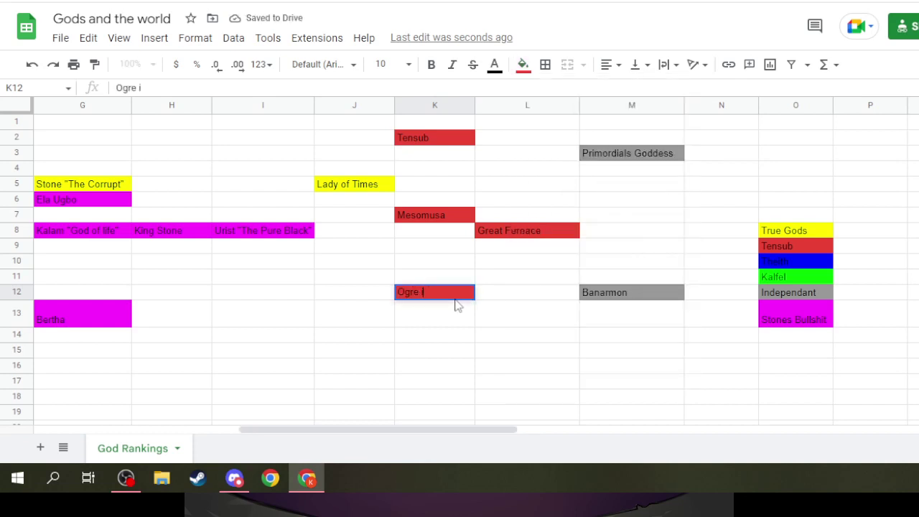
text(n the Sk)
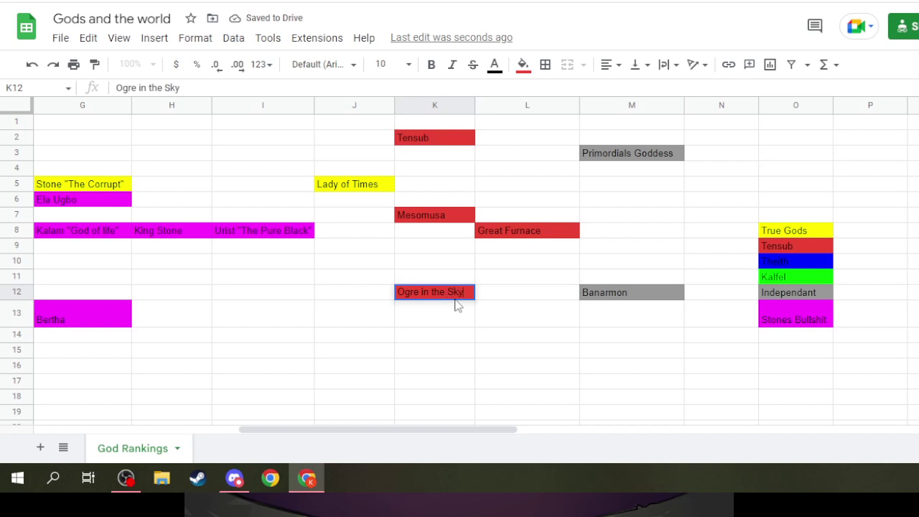
text(y)
click(451, 323)
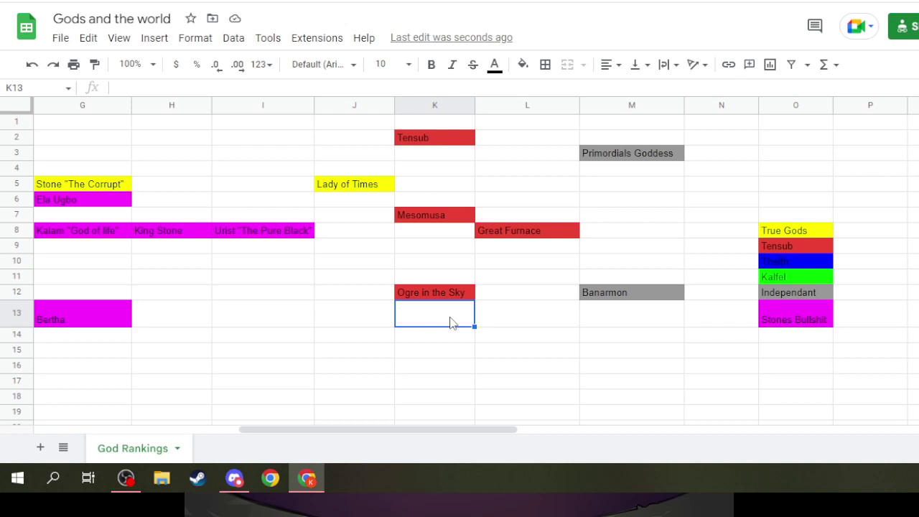
click(441, 297)
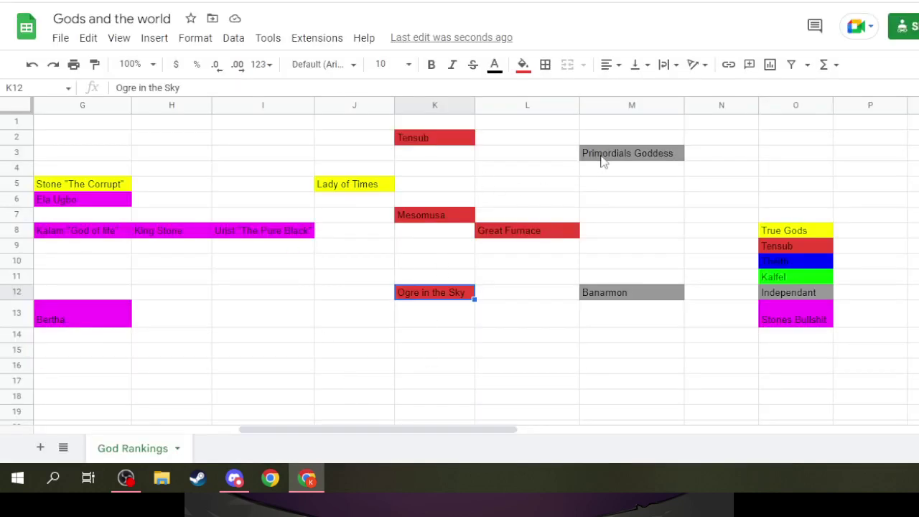
Step: Enter "Narro" in cell L3 and fill the cell with the Tensub red
click(536, 155)
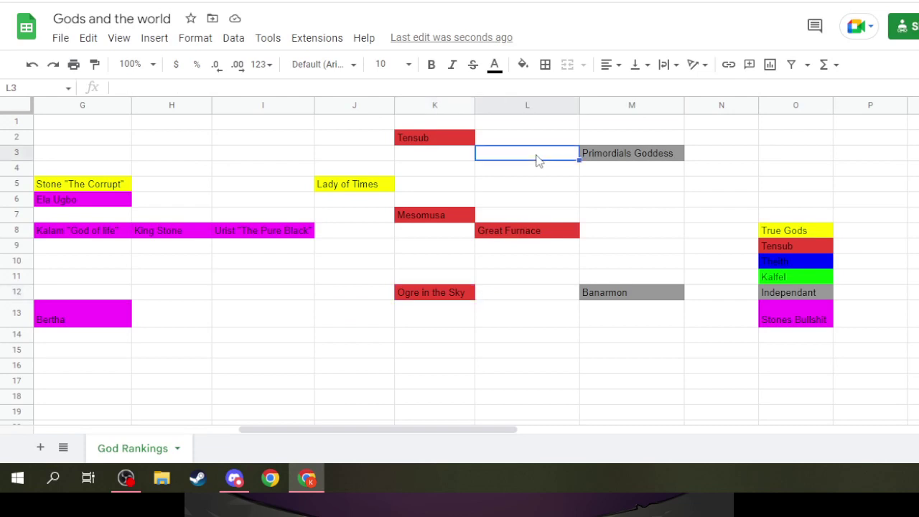
text(Narro)
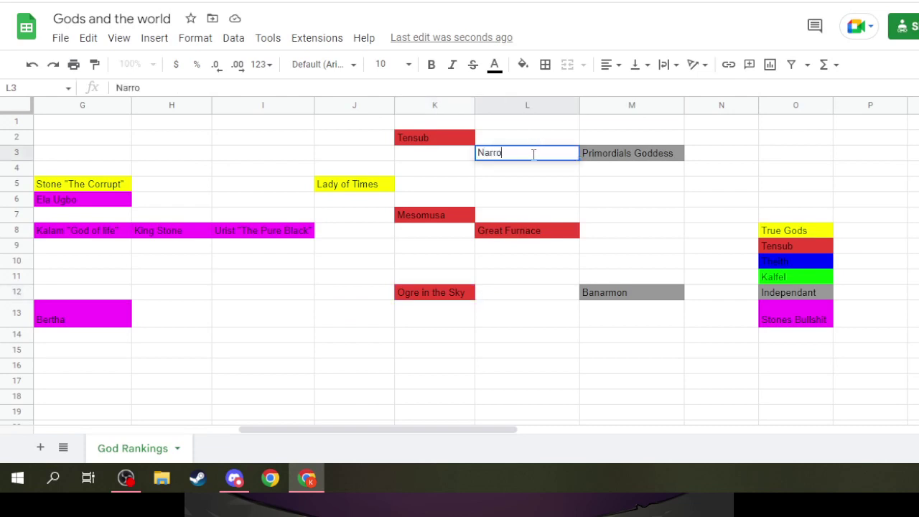
click(533, 185)
click(527, 155)
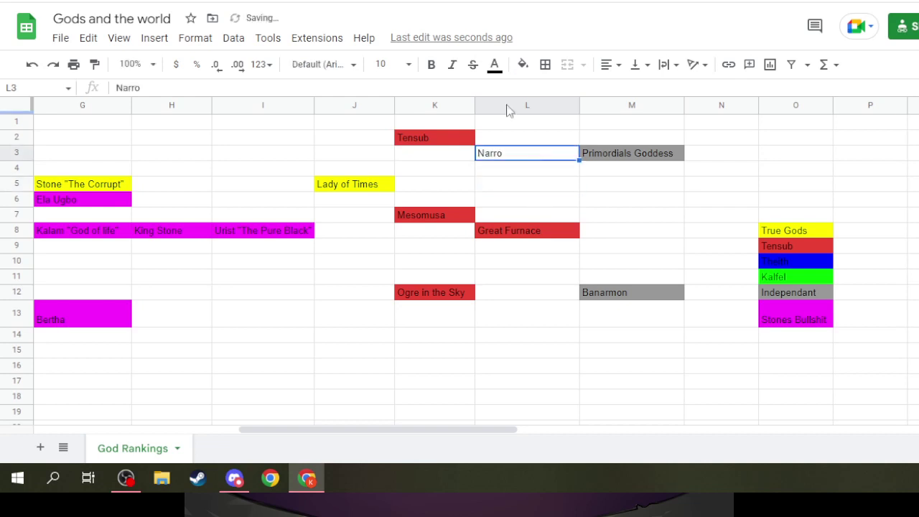
click(522, 65)
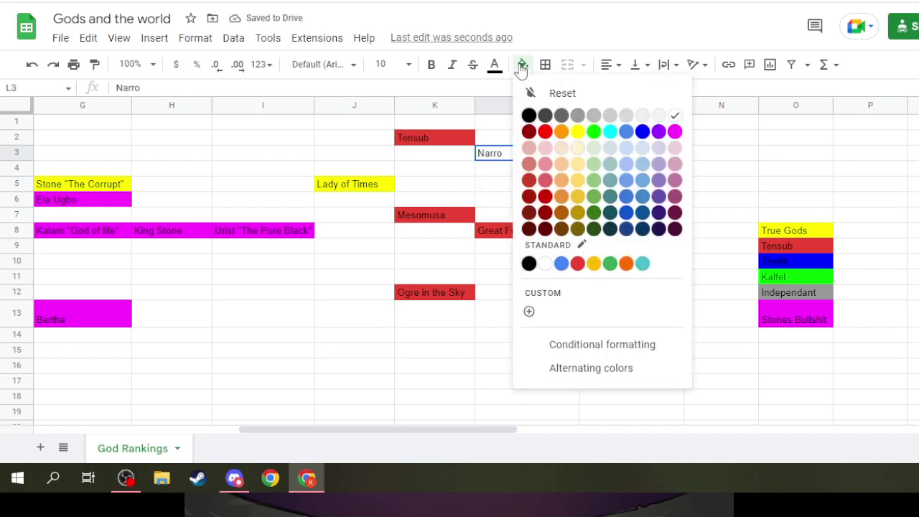
click(578, 263)
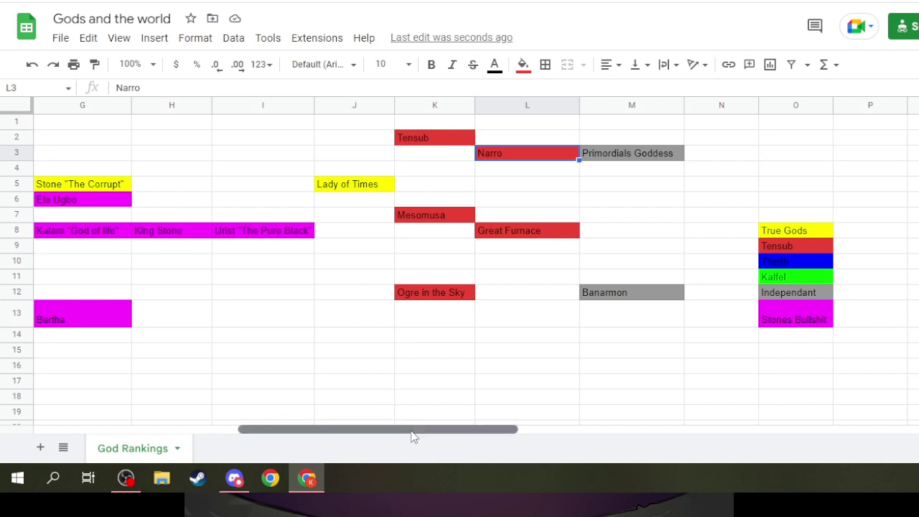
Step: Enter "Normac" in cell B9 and fill the cell with the Kalfel green
drag(412, 431, 201, 425)
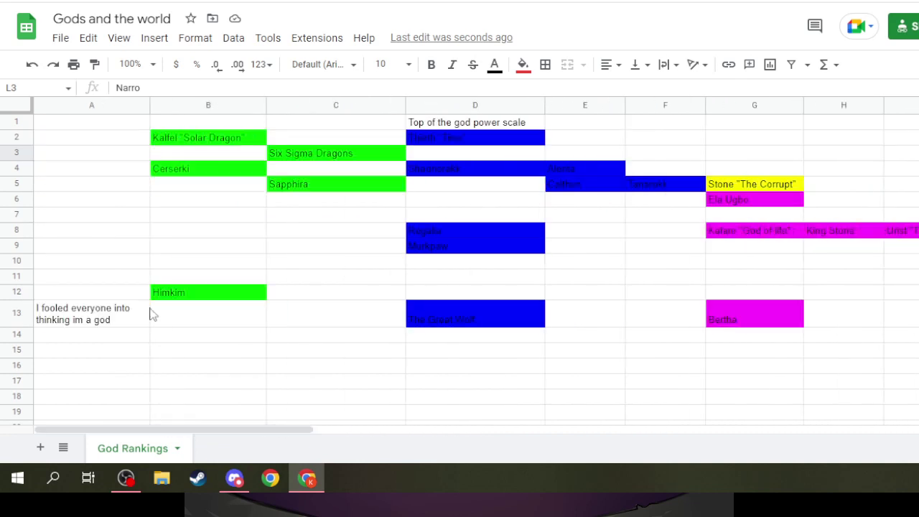
click(181, 247)
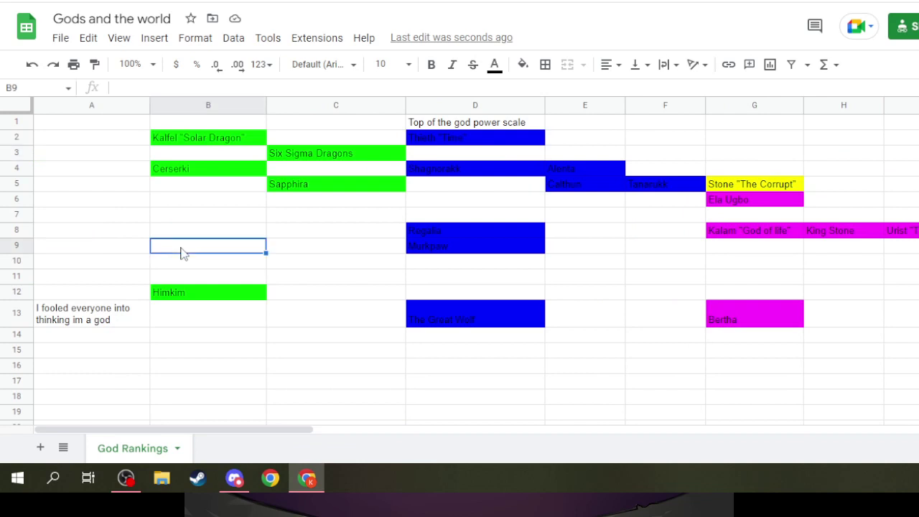
text(No)
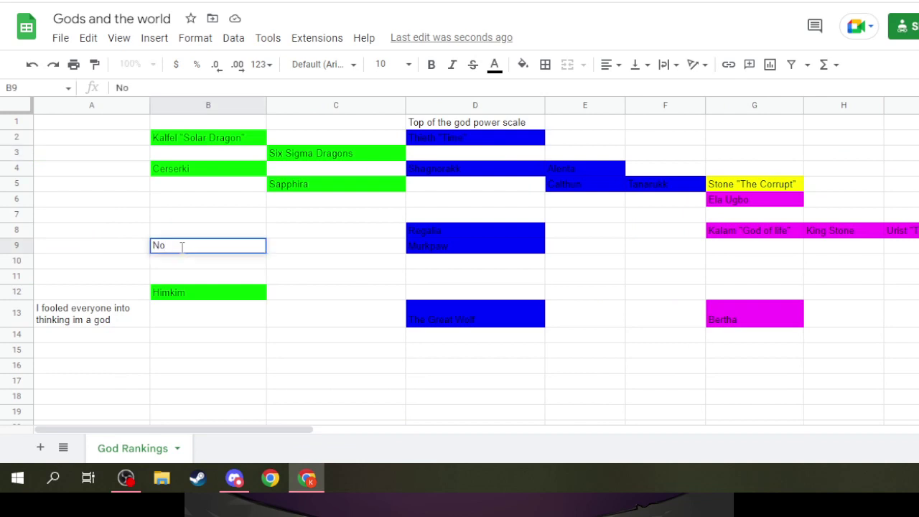
text(rmac)
click(280, 254)
click(243, 248)
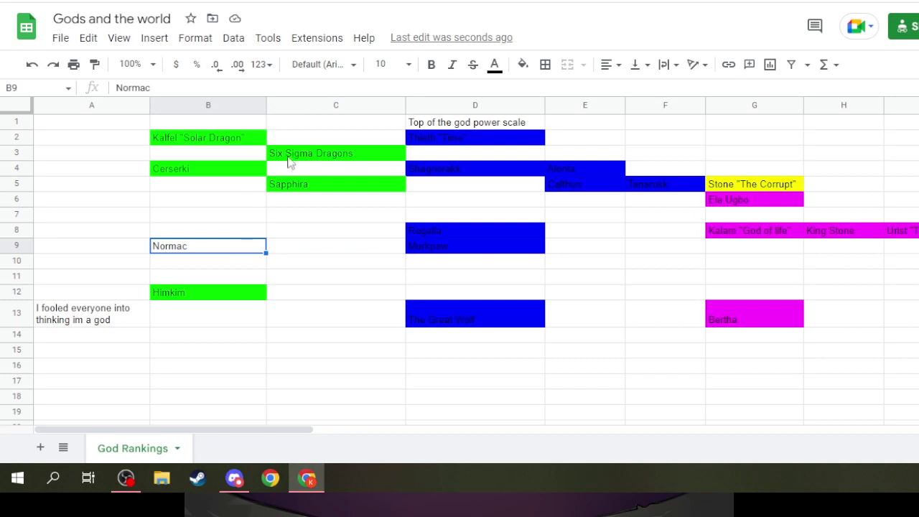
click(523, 64)
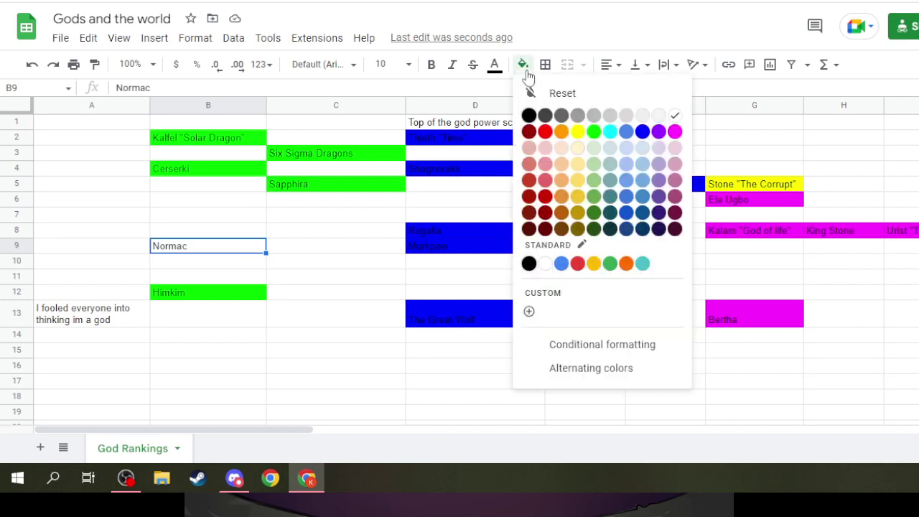
click(593, 132)
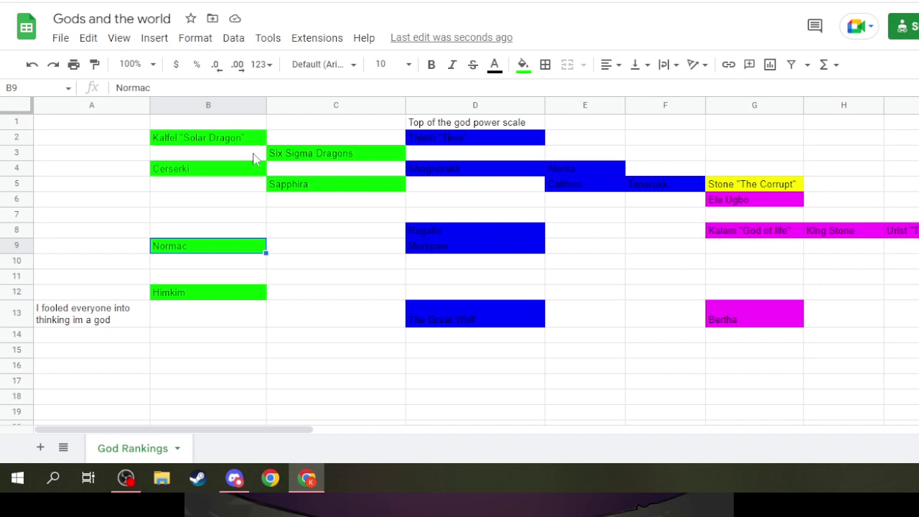
click(290, 221)
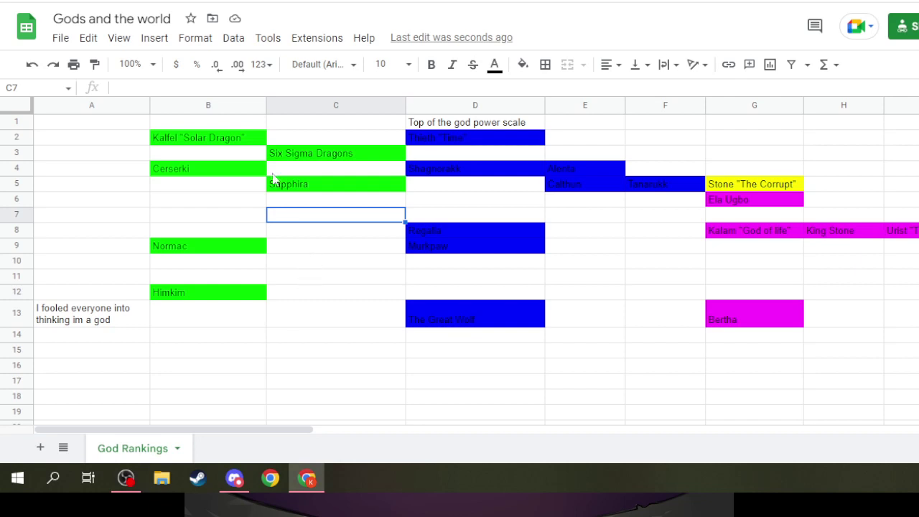
Step: Search Google Drive for "rompon" and open the Rompon the Earth Dragon document
key(alt+Tab)
click(248, 28)
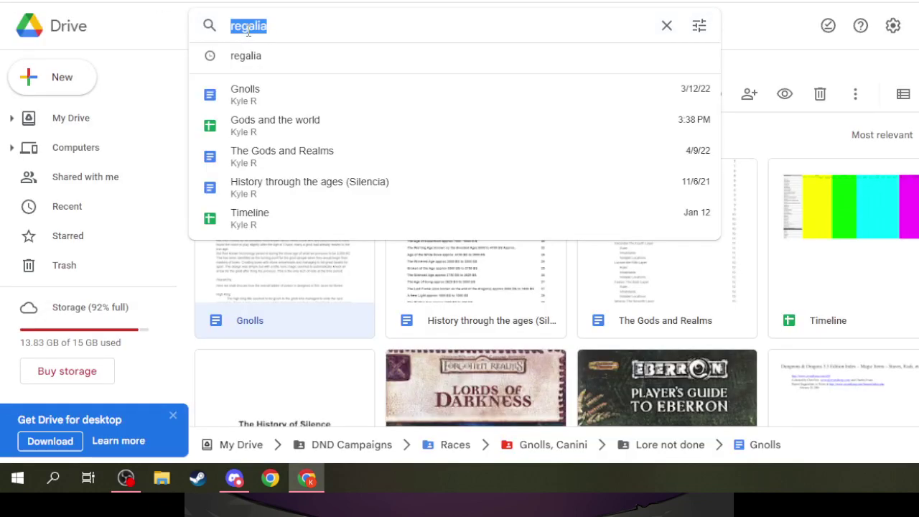
text(rompon)
key(Return)
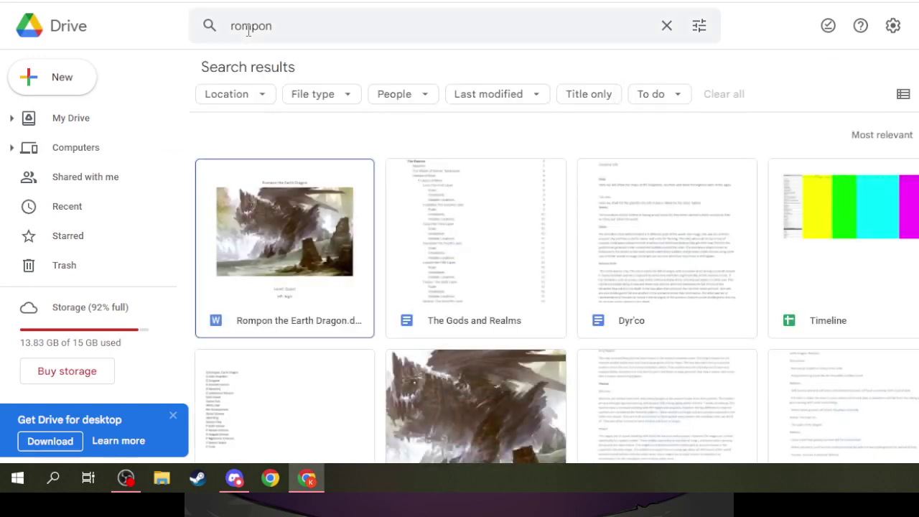
scroll(262, 185, down, 1)
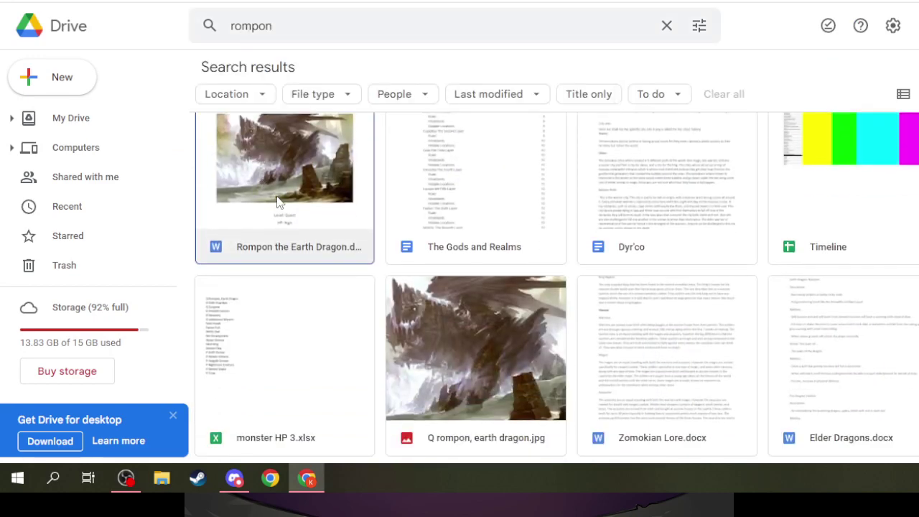
double_click(280, 201)
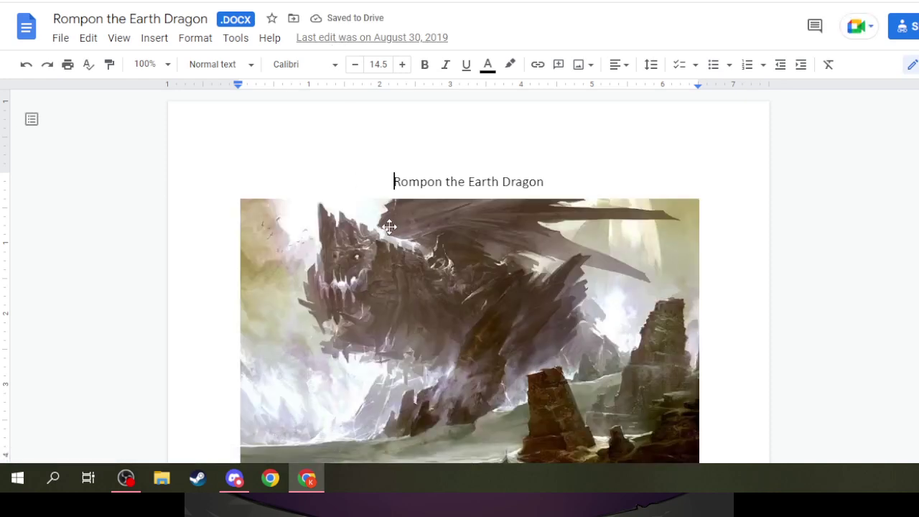
Step: Examine the picture, stats and image notes in the Rompon the Earth Dragon document
scroll(389, 227, down, 1)
scroll(389, 228, down, 3)
scroll(391, 231, up, 2)
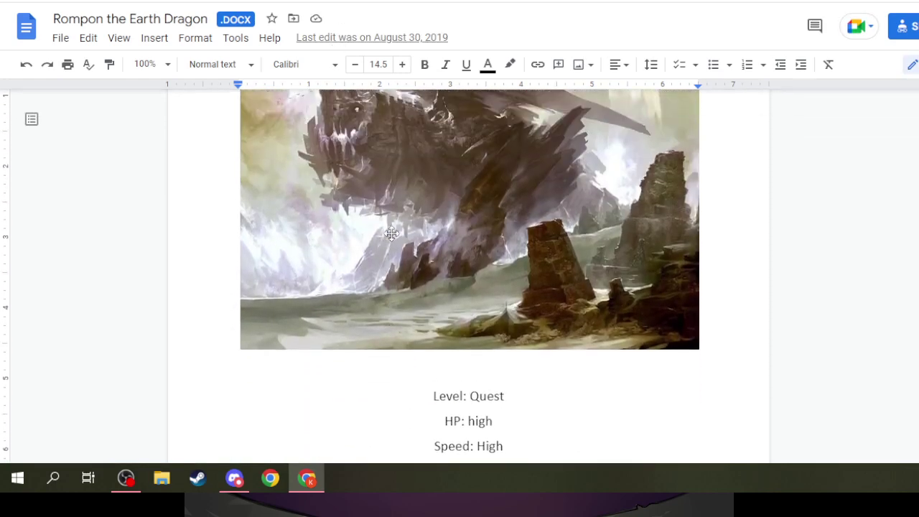
scroll(391, 233, up, 1)
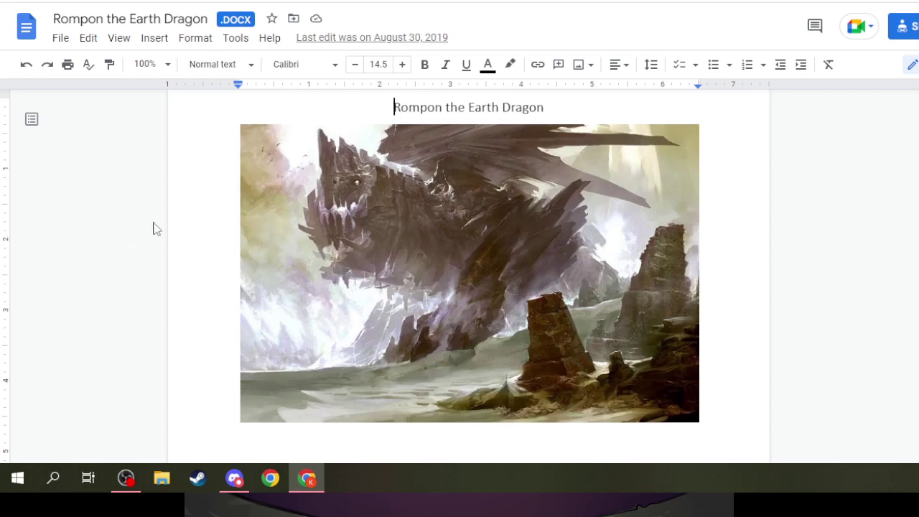
scroll(155, 225, down, 3)
scroll(448, 172, up, 2)
scroll(447, 172, down, 1)
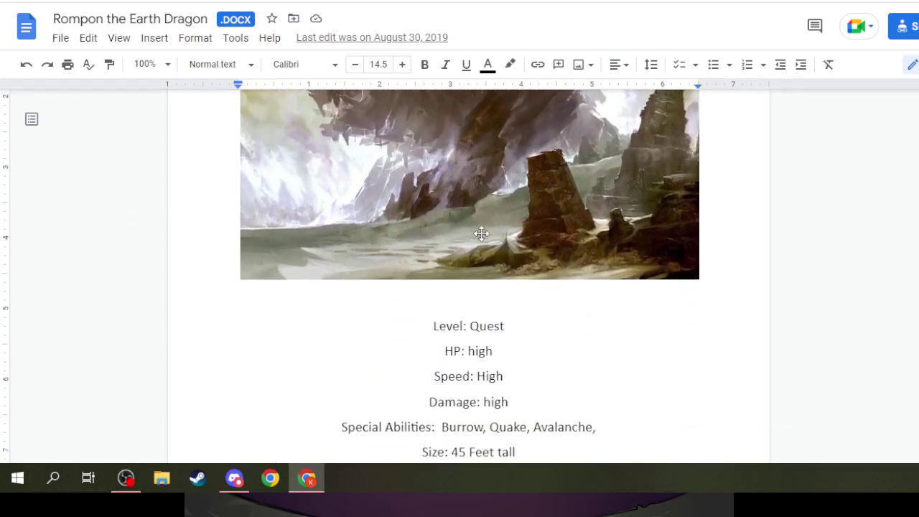
scroll(447, 172, down, 3)
scroll(454, 216, up, 5)
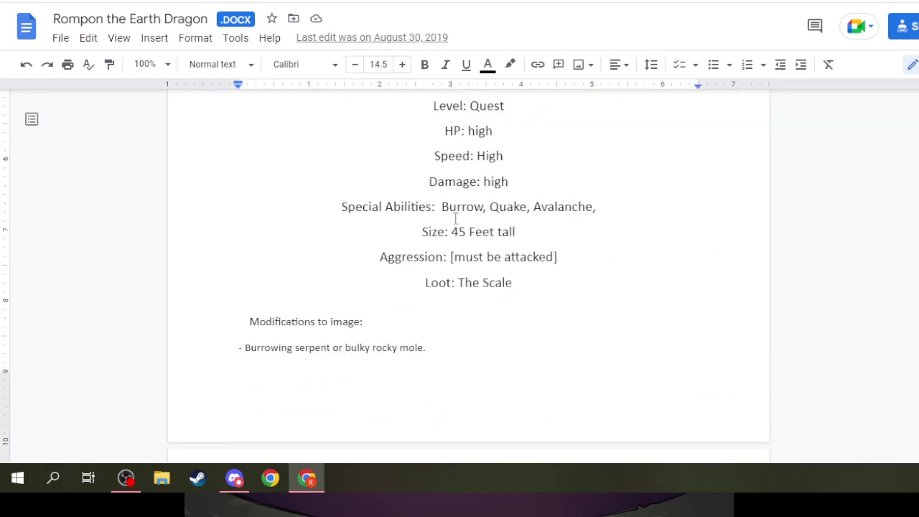
scroll(453, 217, up, 1)
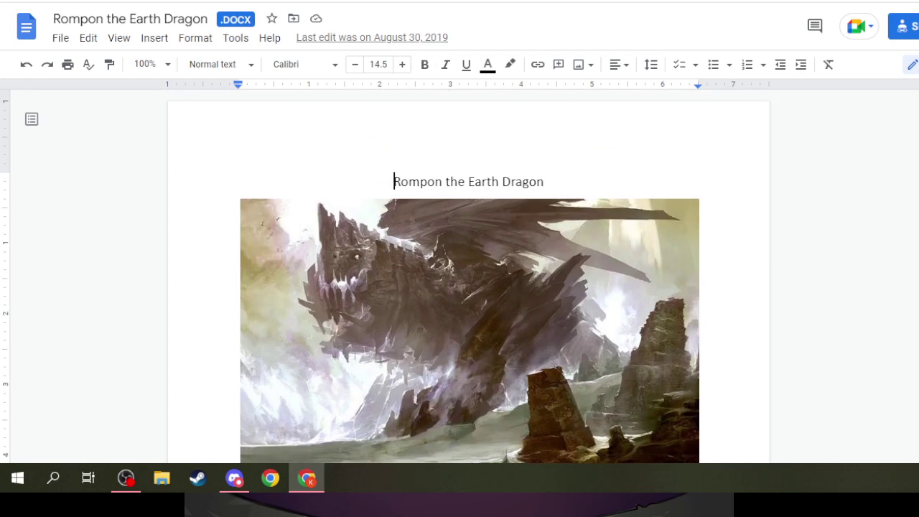
Step: Close the Rompon document, enter "Rompon" in cell C9 of the God Rankings sheet and fill the cell with the Kalfel green
key(ctrl+w)
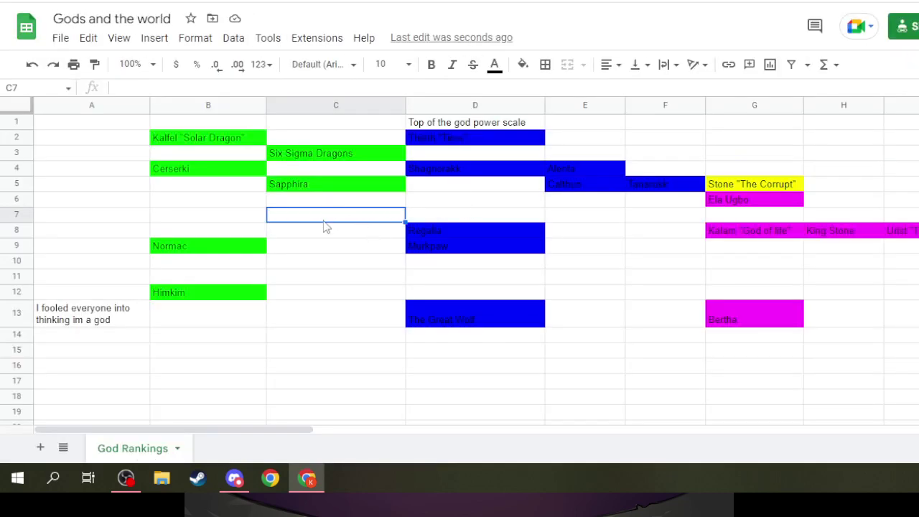
click(300, 247)
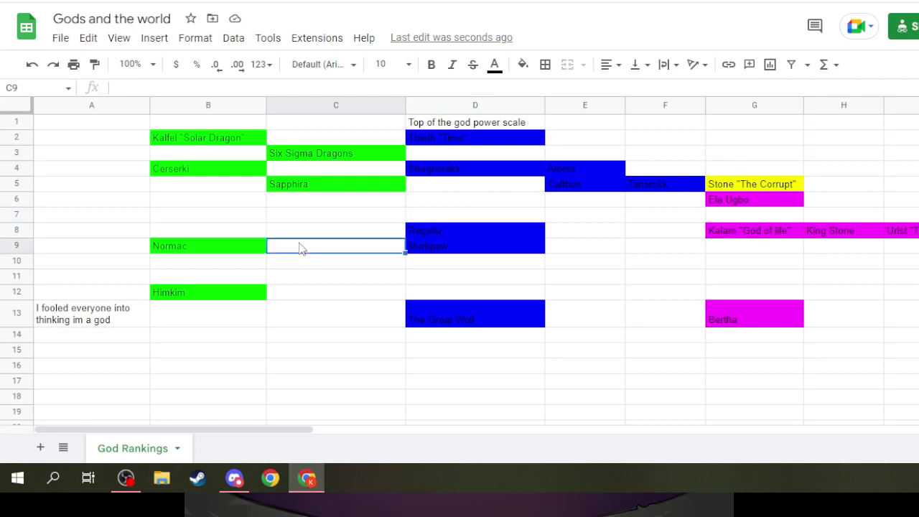
text(R)
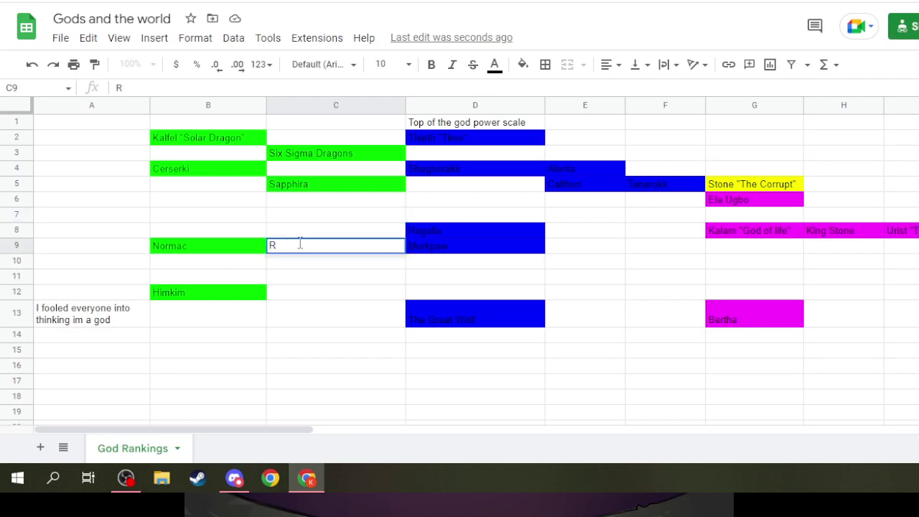
text(ompon)
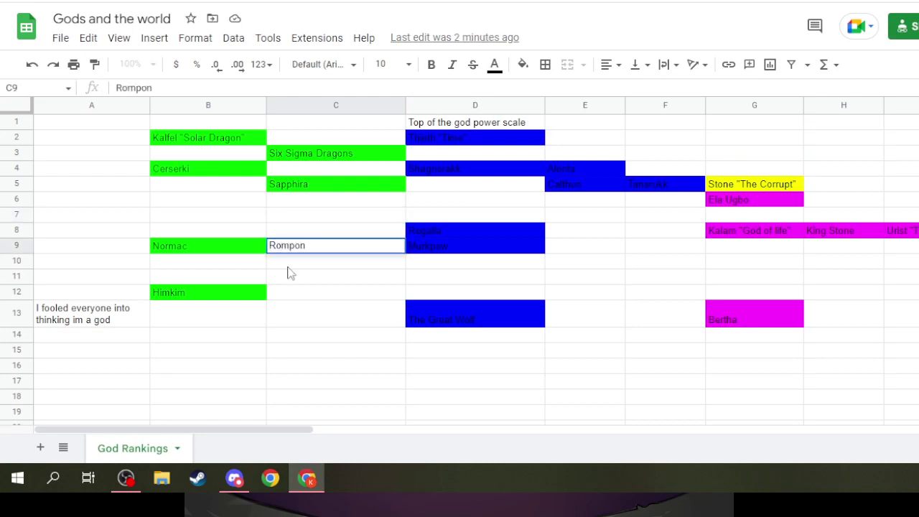
click(530, 65)
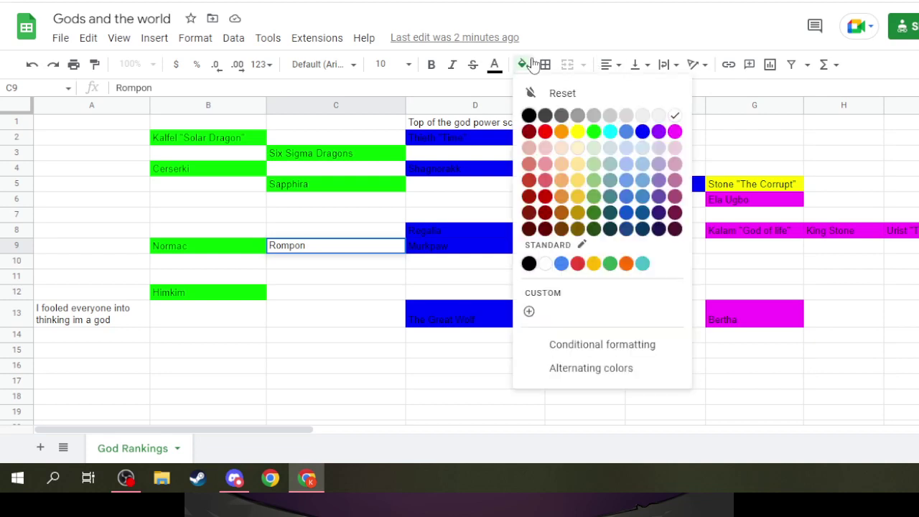
click(594, 133)
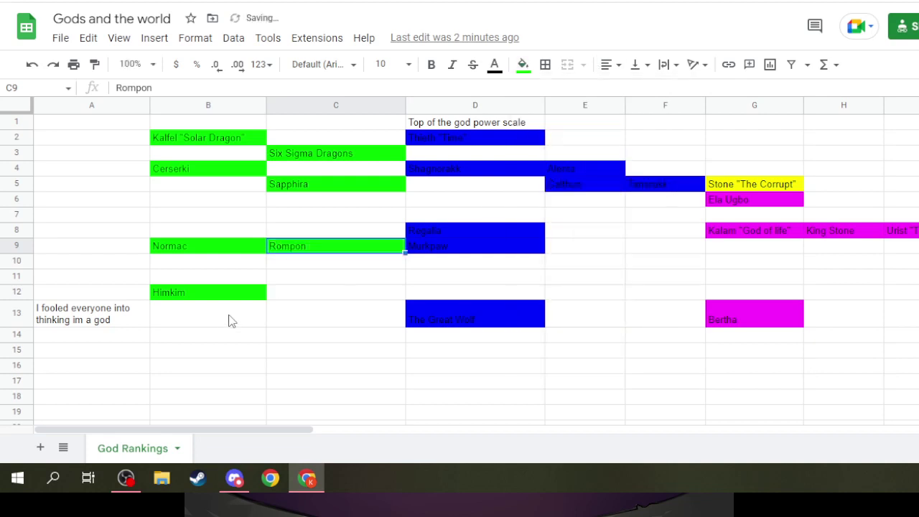
click(222, 292)
click(305, 248)
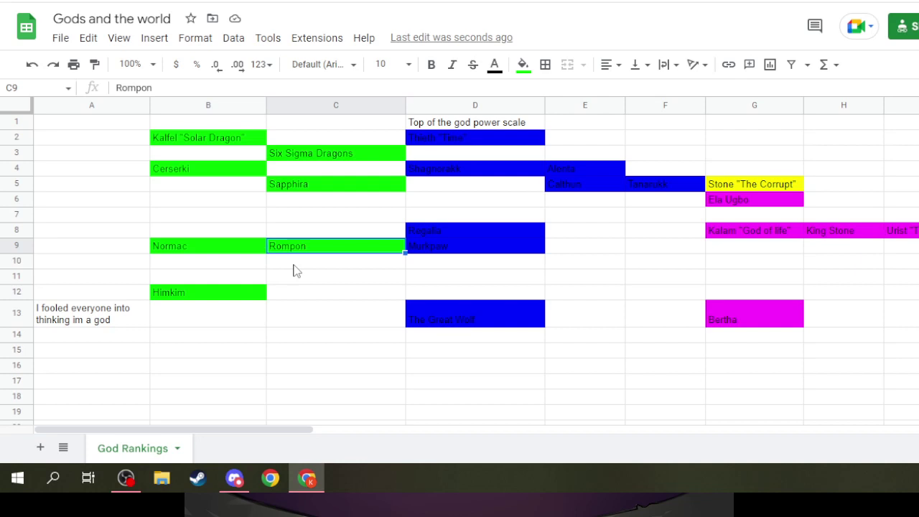
click(296, 266)
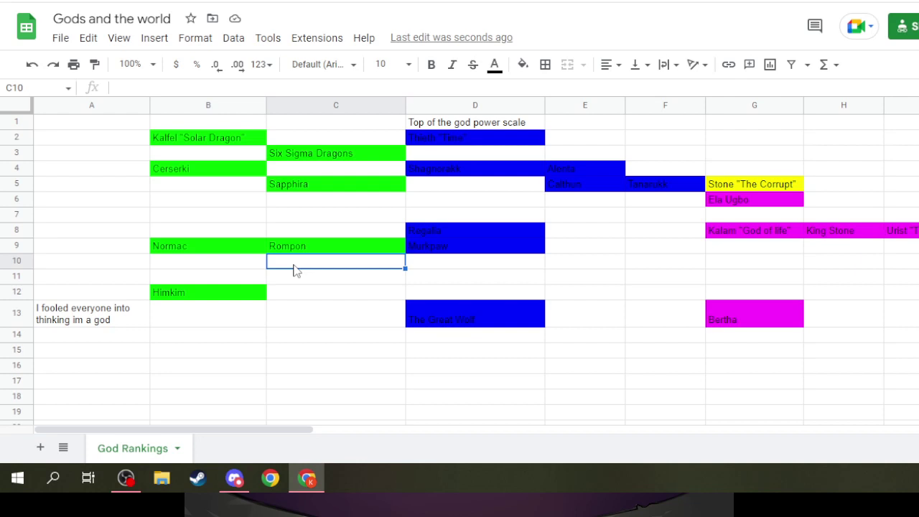
Step: Search Google Drive for "selmune" and look over the picture and stats in the Salmune The Water Dragon document
key(ctrl+Tab)
click(283, 21)
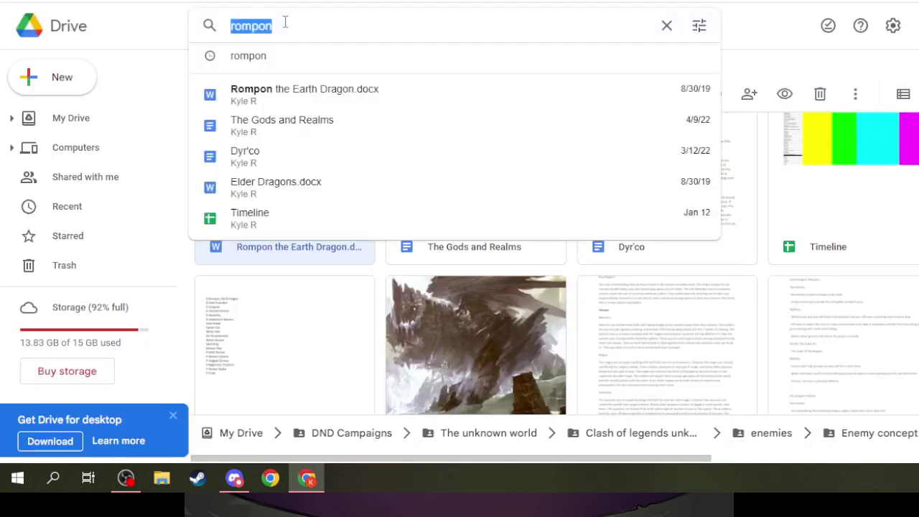
text(selm)
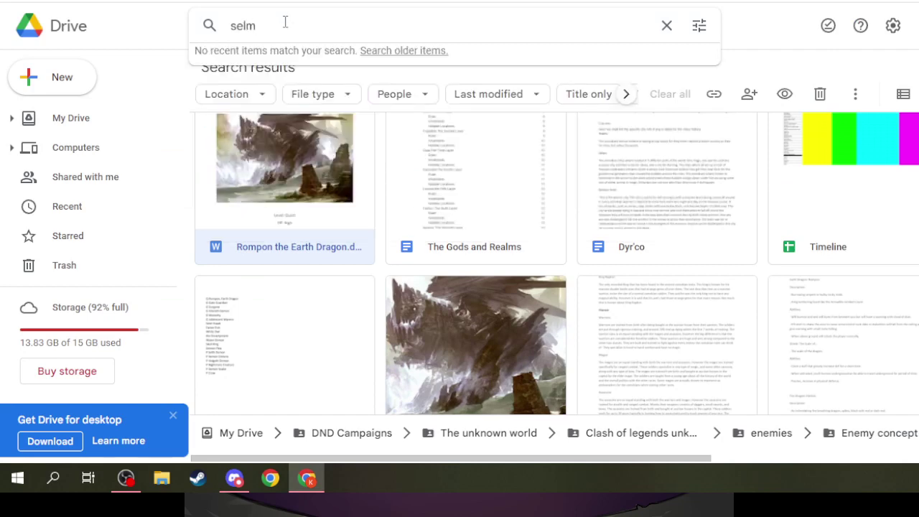
text(une)
key(Return)
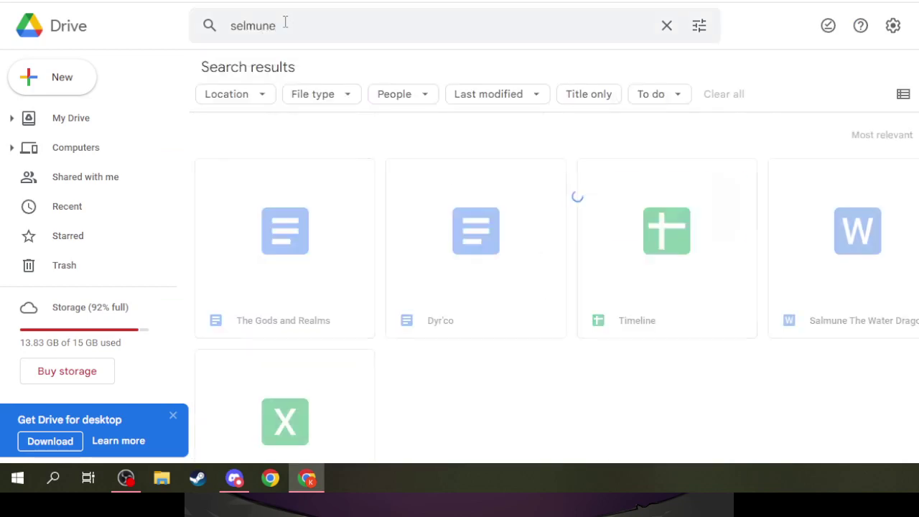
double_click(433, 251)
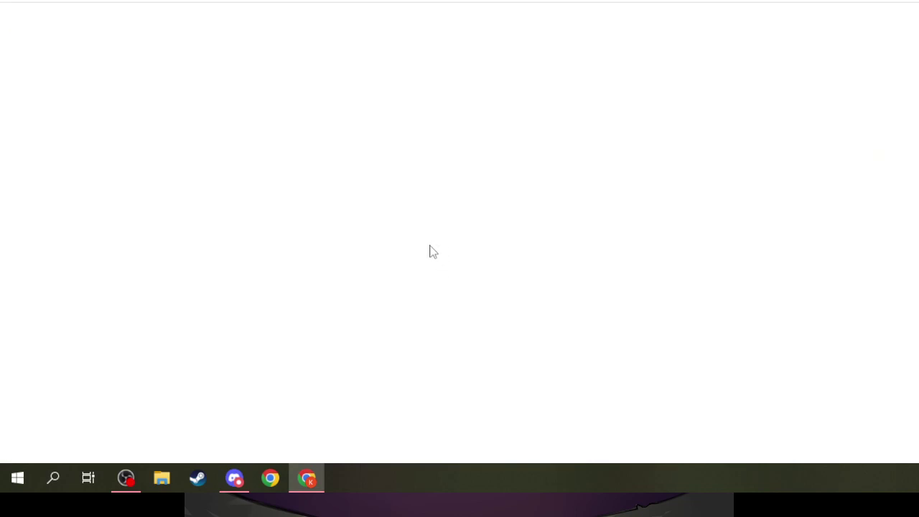
key(ctrl+w)
double_click(872, 246)
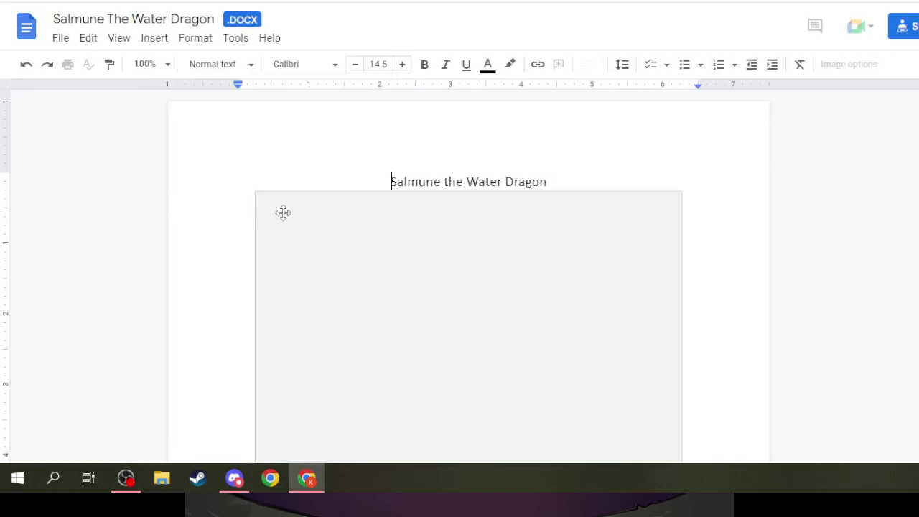
scroll(273, 233, down, 1)
scroll(272, 228, down, 8)
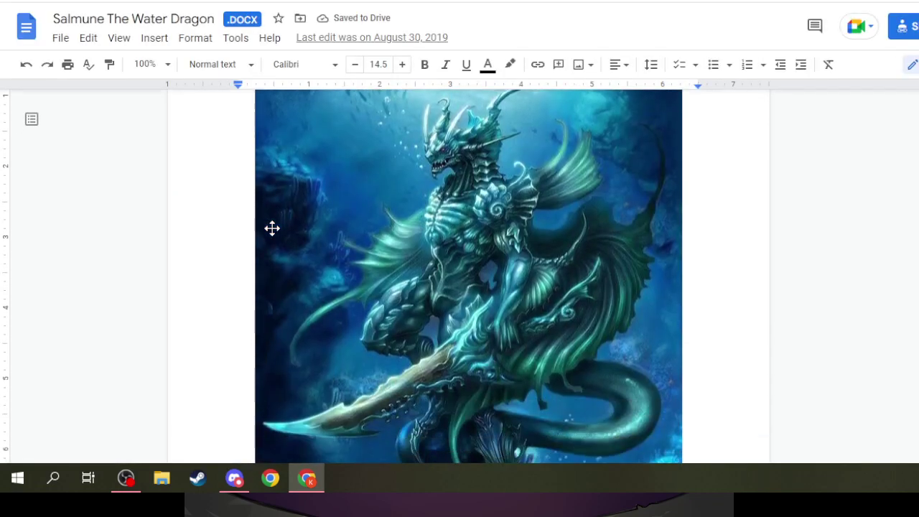
scroll(273, 228, down, 3)
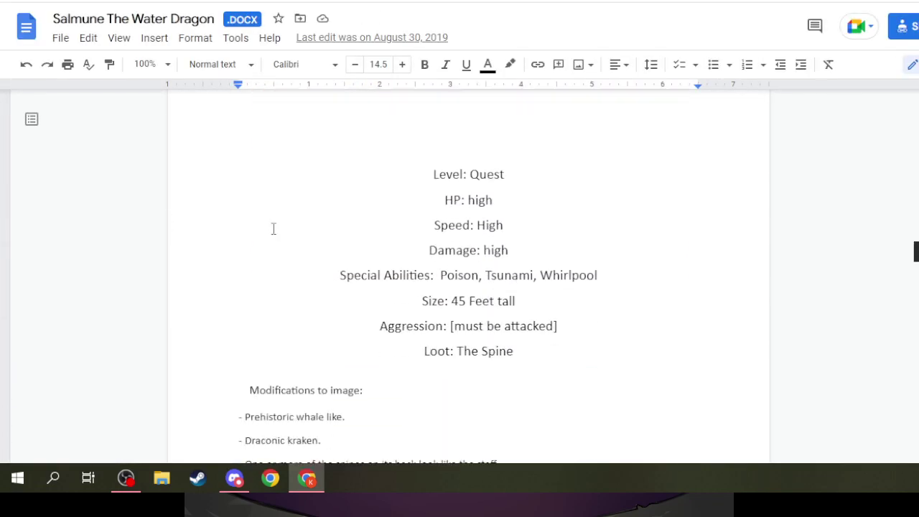
scroll(272, 228, up, 10)
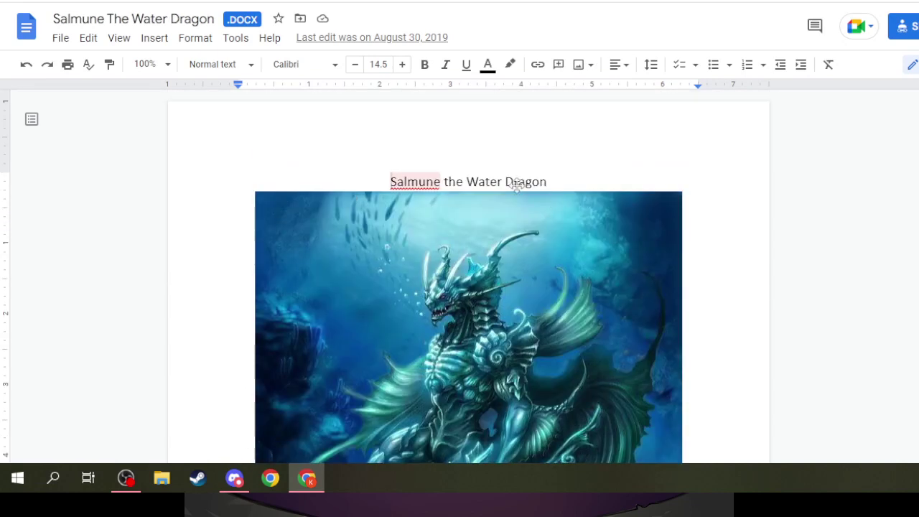
Step: Insert a blank column before column D in the God Rankings sheet and reset the new column's fill colour
key(ctrl+Tab)
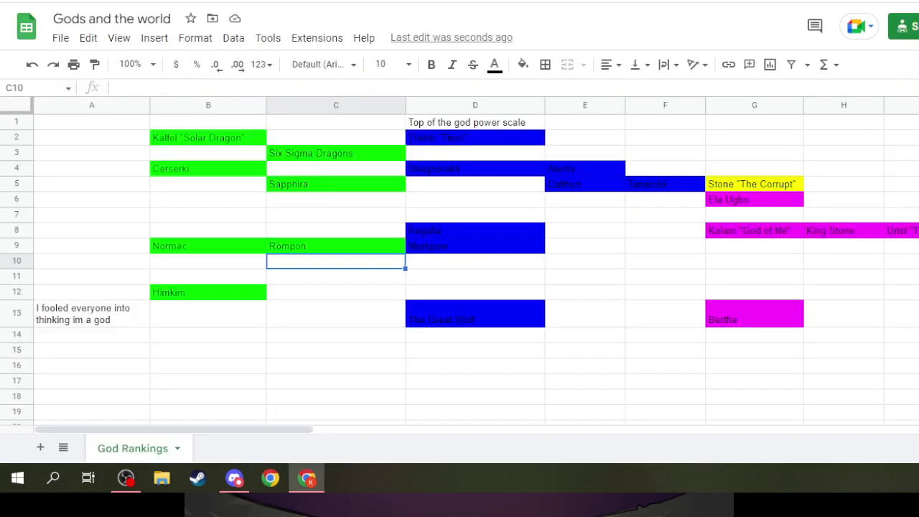
click(465, 106)
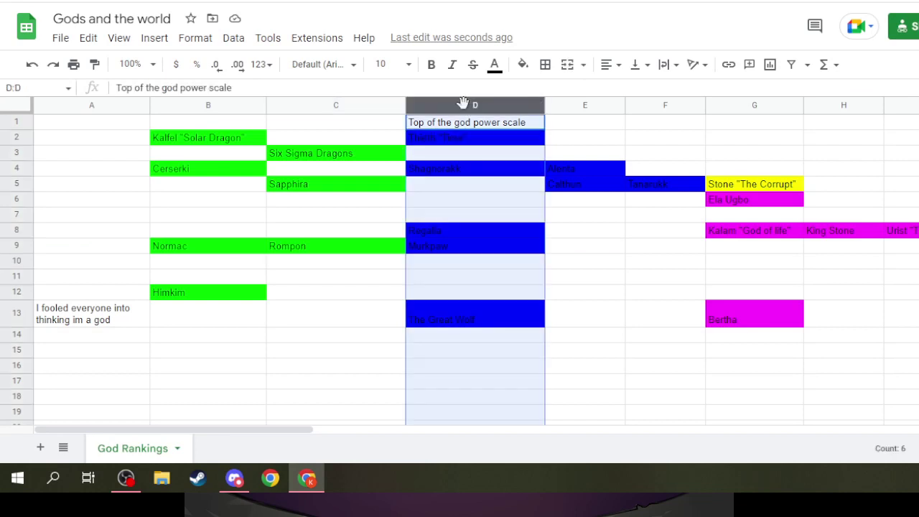
right_click(467, 106)
click(524, 184)
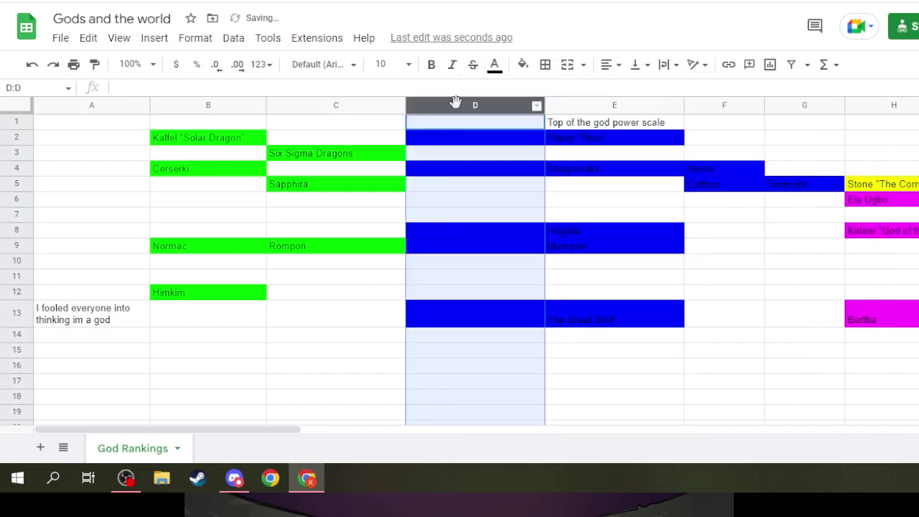
click(523, 64)
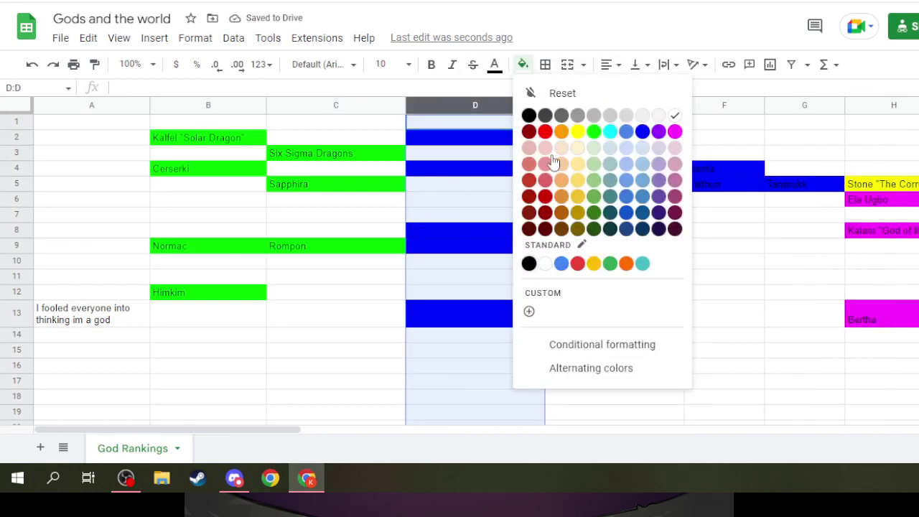
click(528, 93)
Step: Enter "Salmune" in cell D9 and fill the cell with the Kalfel green
click(444, 251)
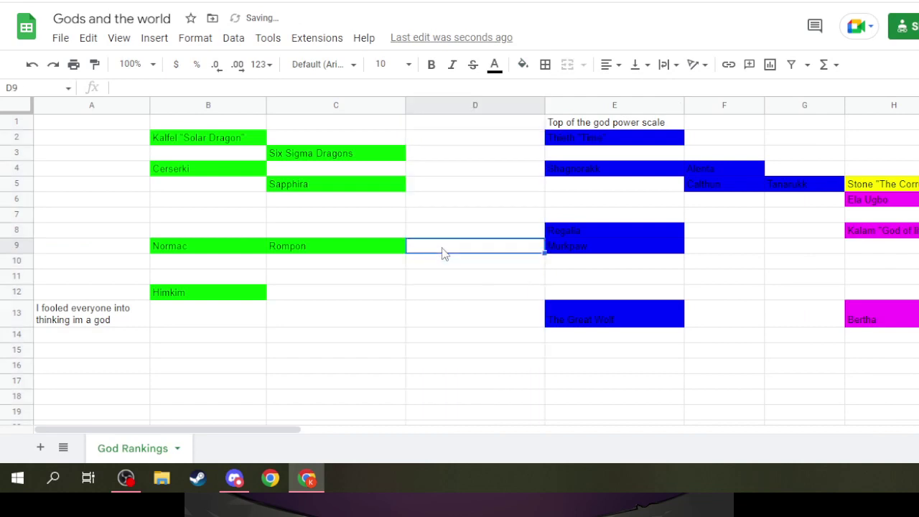
text(R)
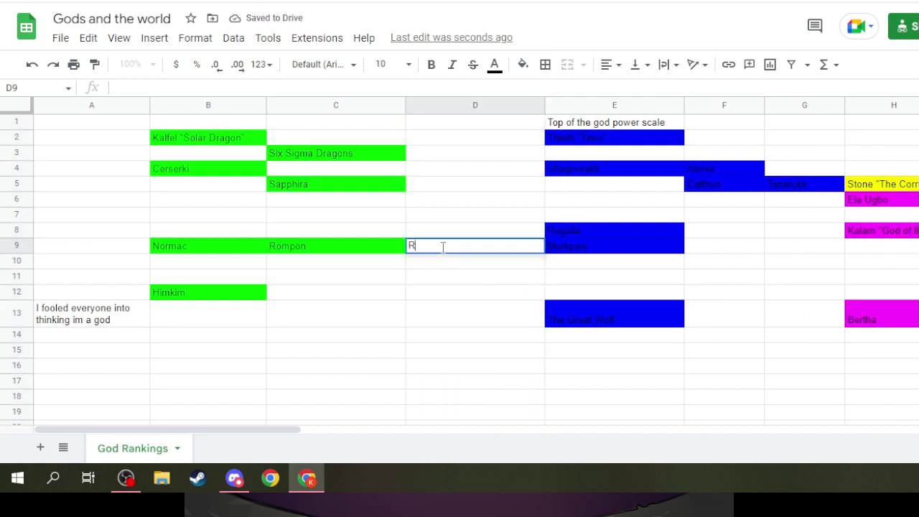
key(Escape)
text(Salmune)
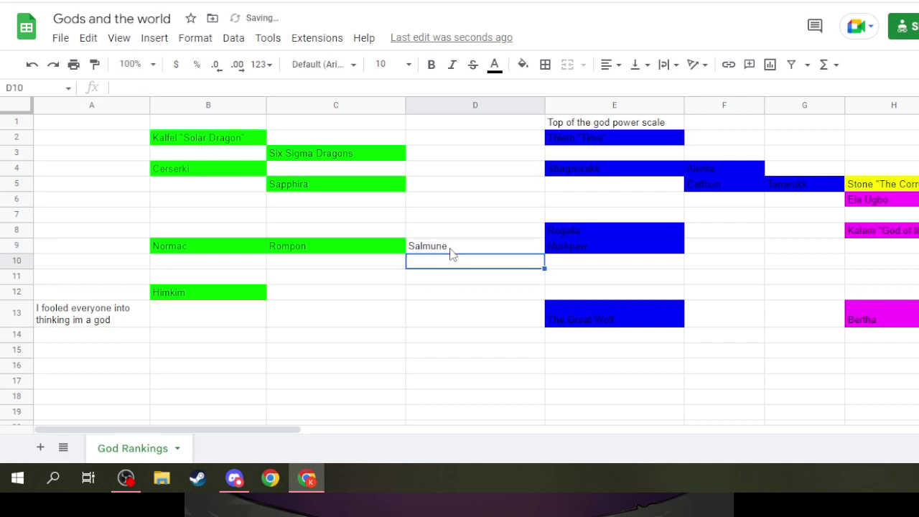
key(ctrl+Return)
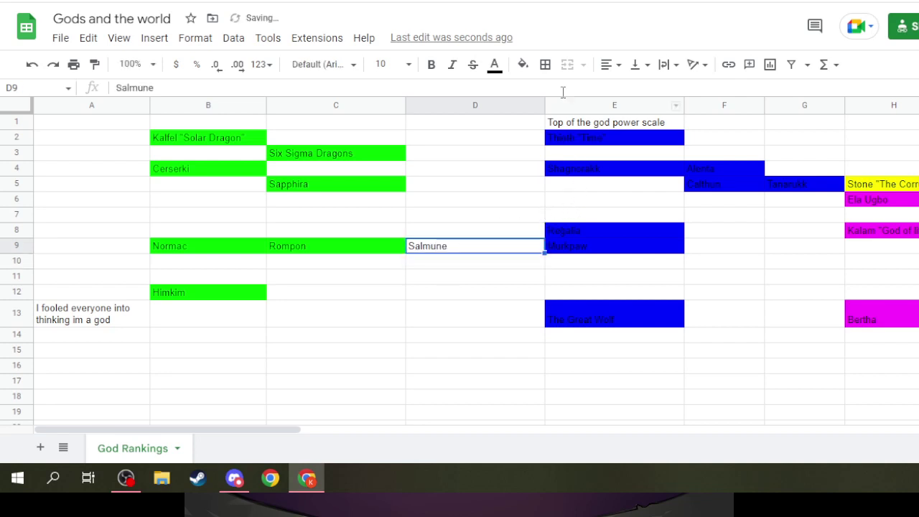
click(523, 64)
click(593, 132)
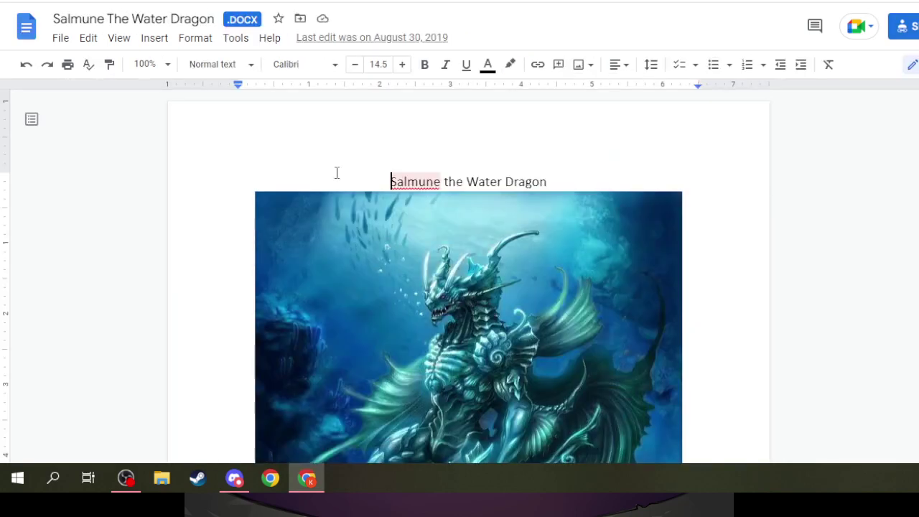
Step: Examine the stats, image modifications, abilities and staff loot in the Salmune The Water Dragon document, and return to the God Rankings sheet
scroll(351, 211, down, 10)
scroll(352, 212, down, 5)
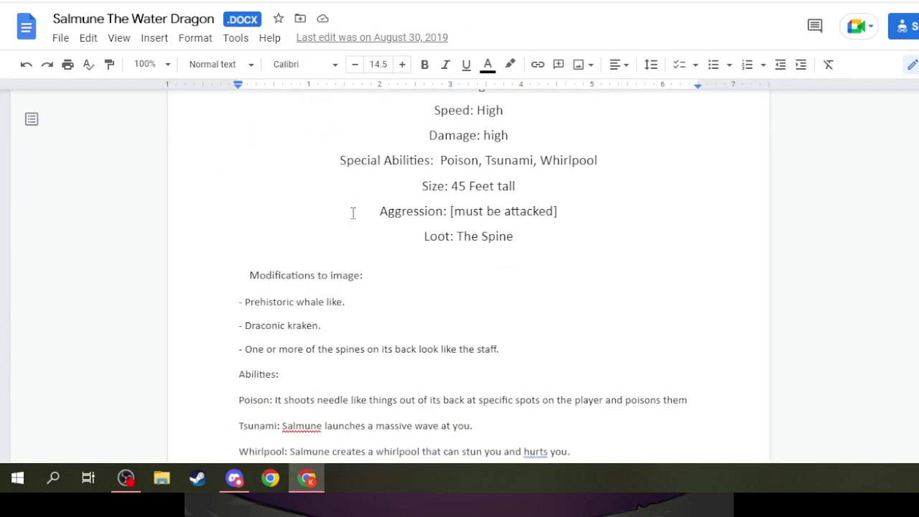
scroll(352, 213, down, 3)
scroll(352, 209, up, 1)
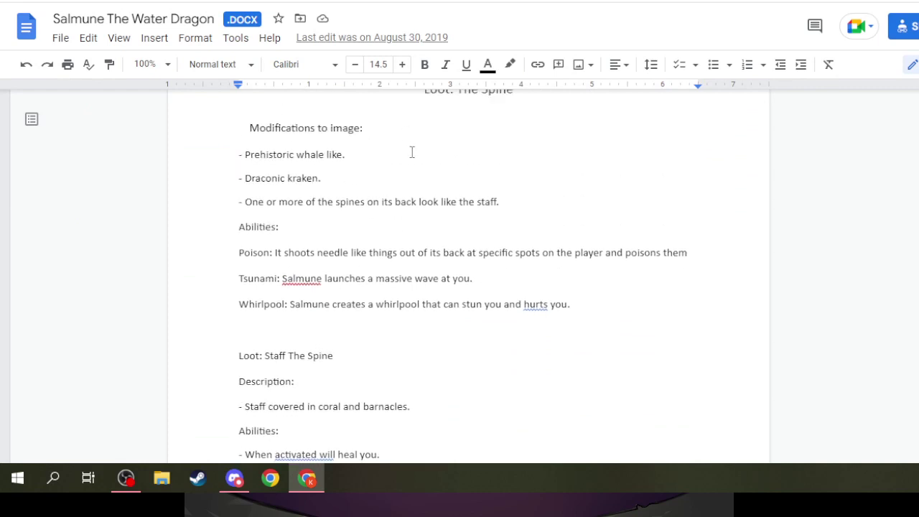
scroll(358, 244, down, 2)
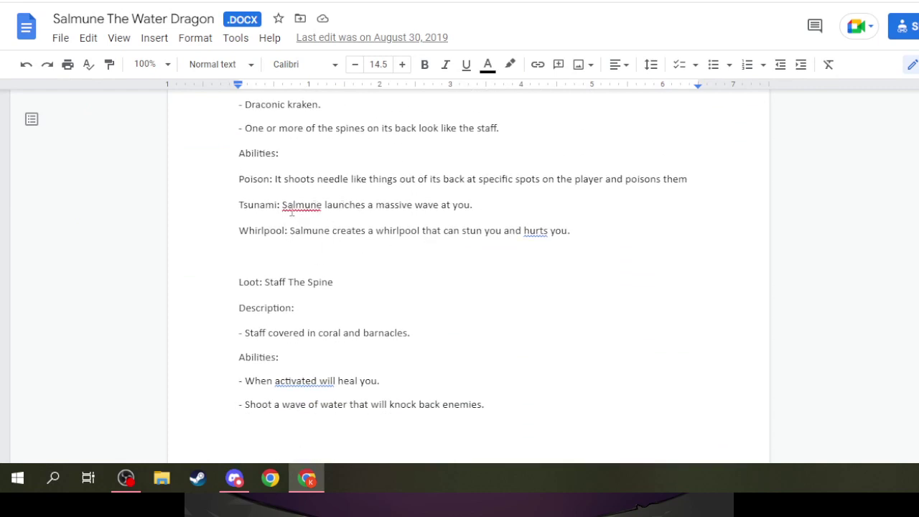
scroll(293, 234, down, 3)
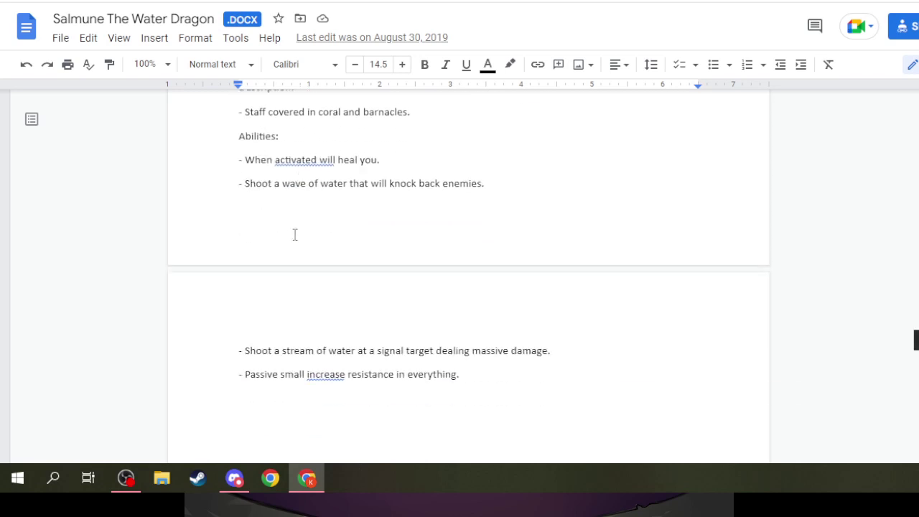
scroll(294, 235, up, 1)
drag(238, 160, 454, 196)
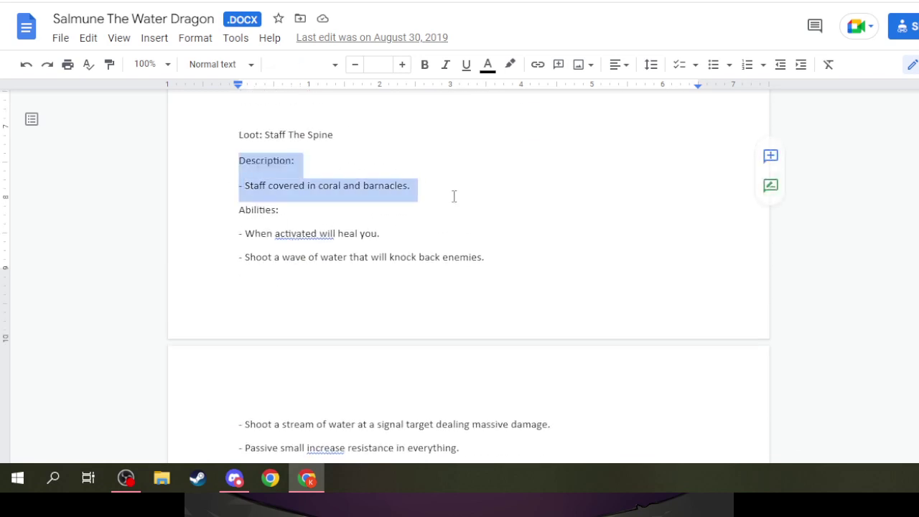
scroll(380, 223, down, 1)
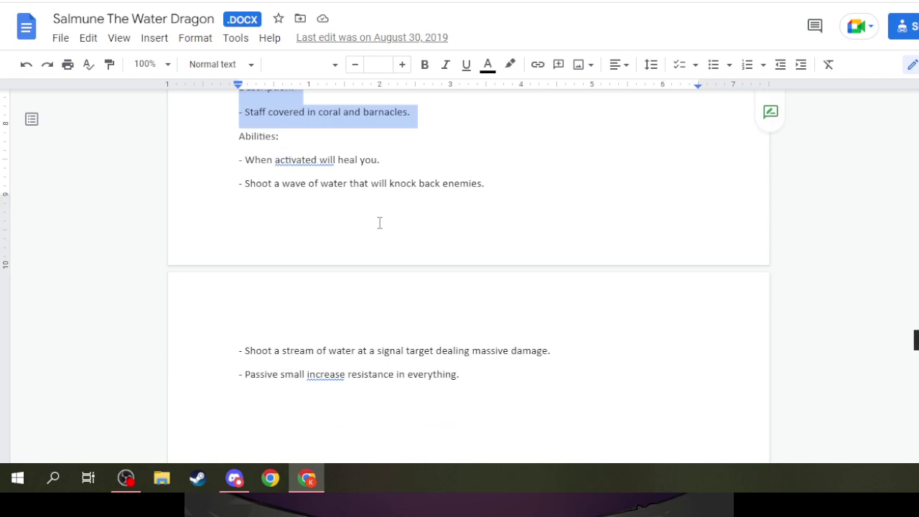
scroll(380, 224, up, 4)
scroll(380, 223, down, 8)
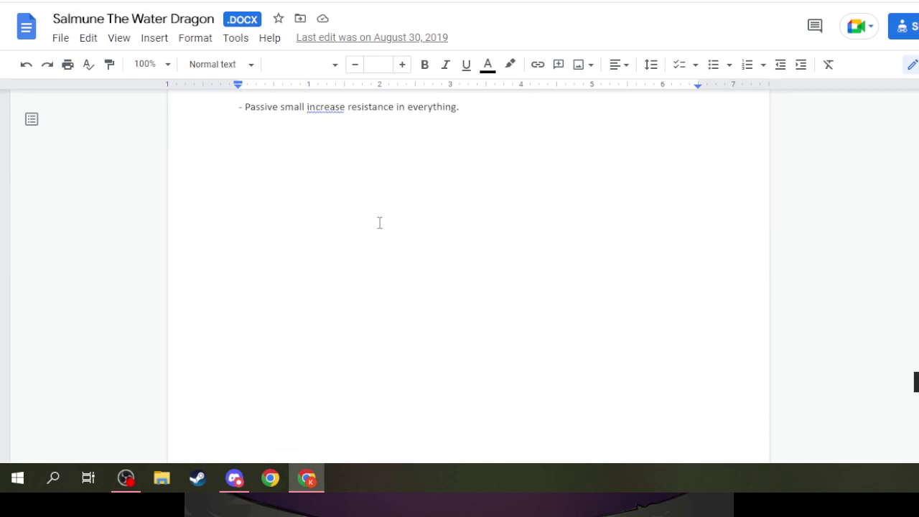
scroll(380, 223, up, 4)
scroll(379, 223, up, 5)
click(380, 223)
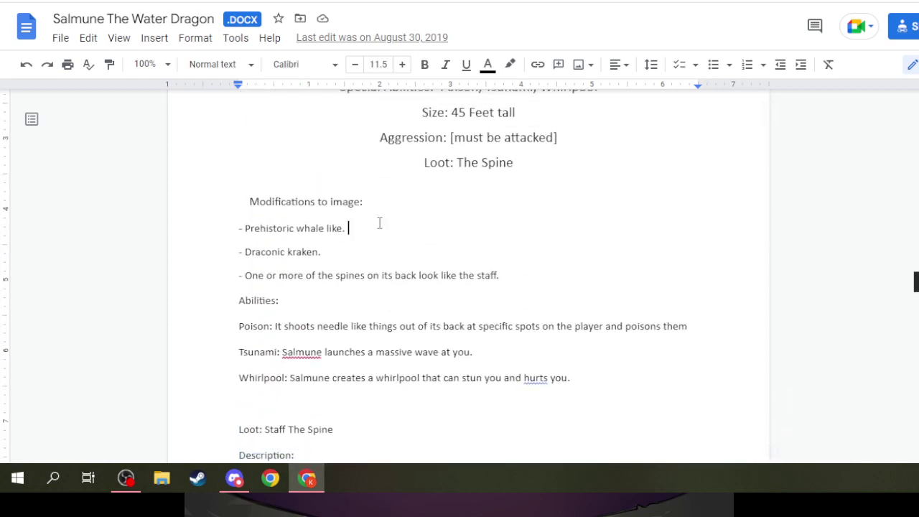
scroll(380, 223, up, 2)
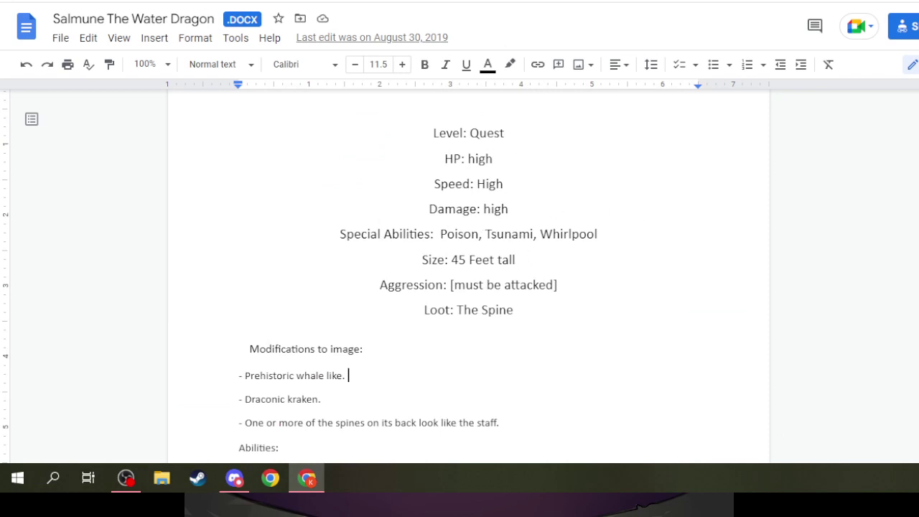
key(ctrl+Tab)
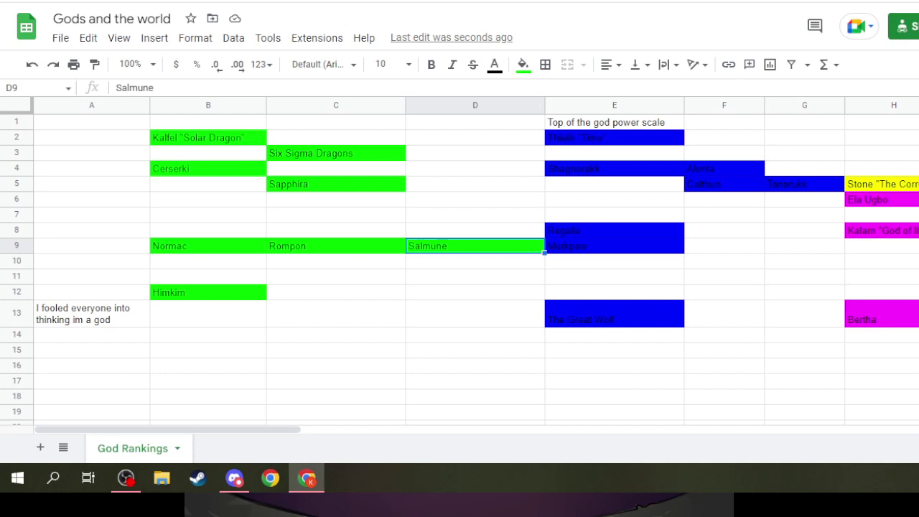
Step: Switch to Google Drive and search for "arminia"
key(ctrl+Tab)
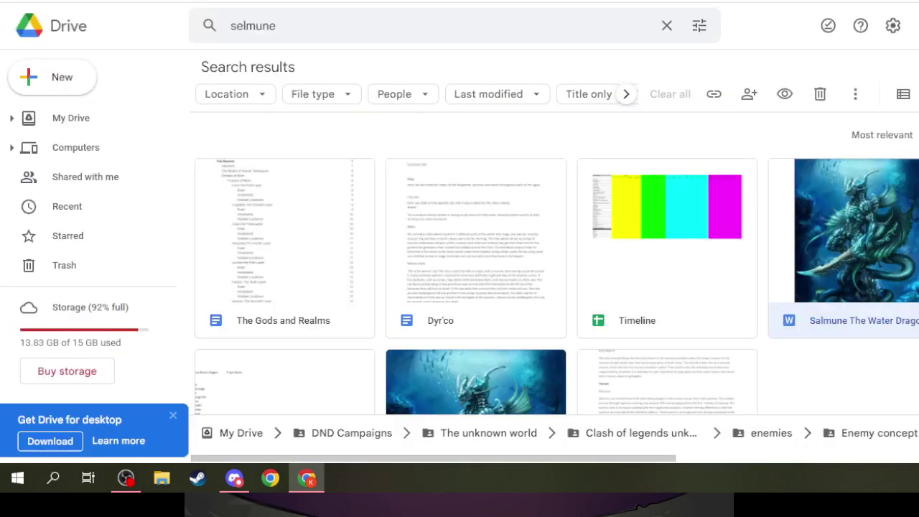
click(394, 24)
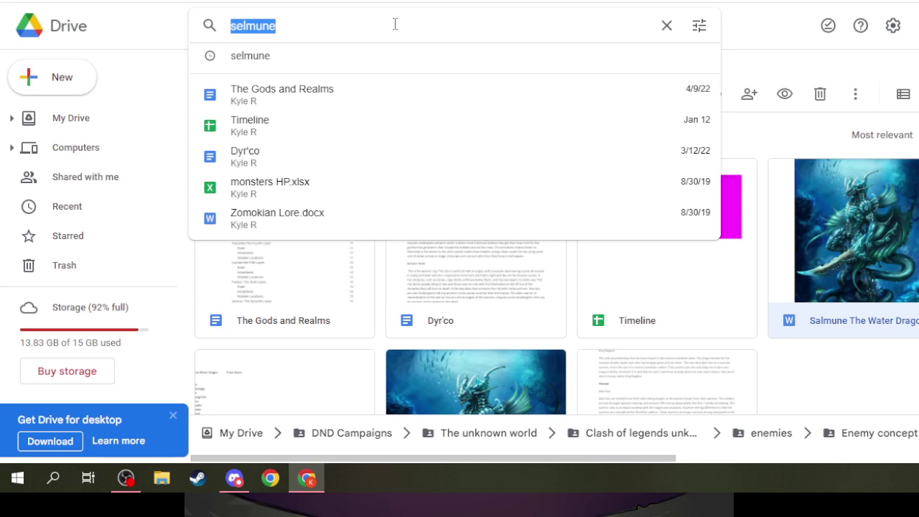
text(arm)
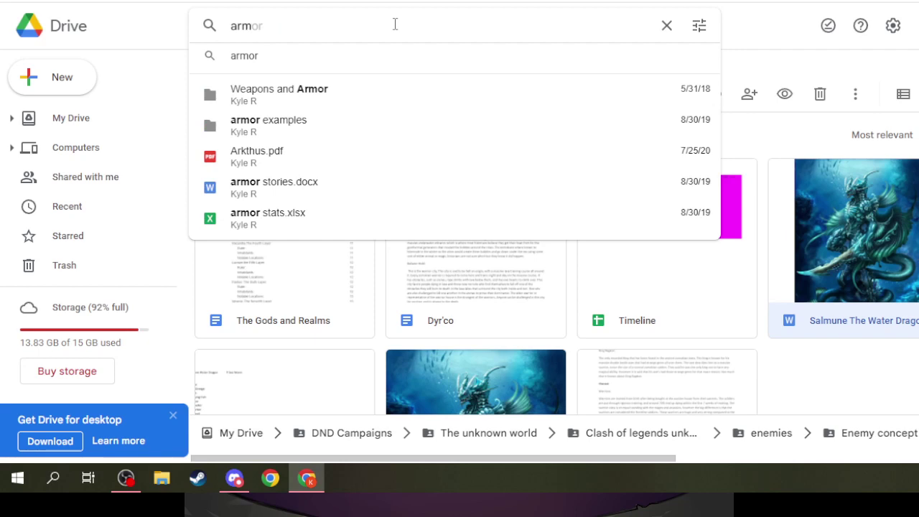
text(inia)
key(Return)
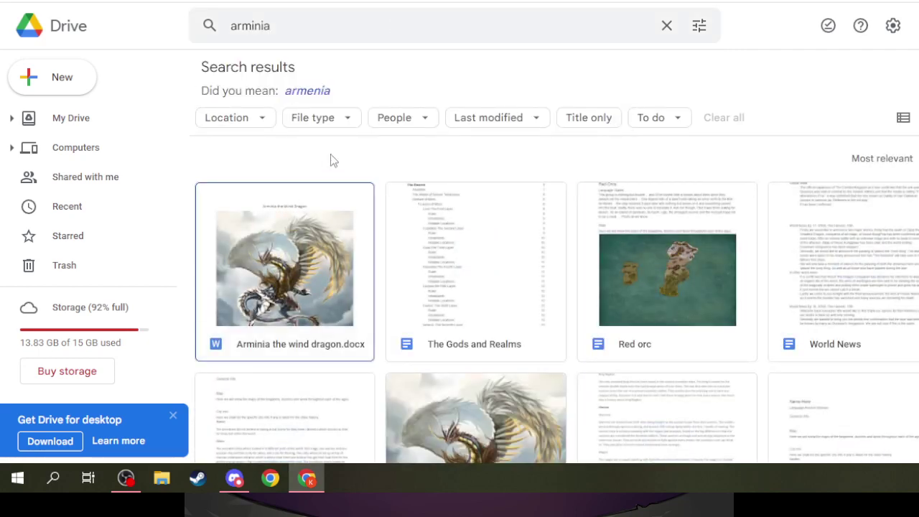
Step: Return to the God Rankings sheet and insert two blank columns before the "Top of the god power scale" column
key(ctrl+Tab)
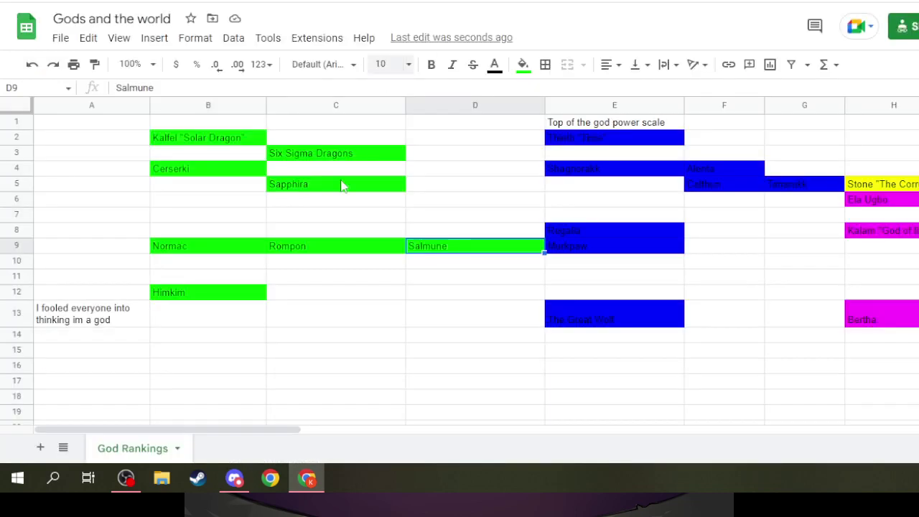
click(600, 106)
right_click(600, 106)
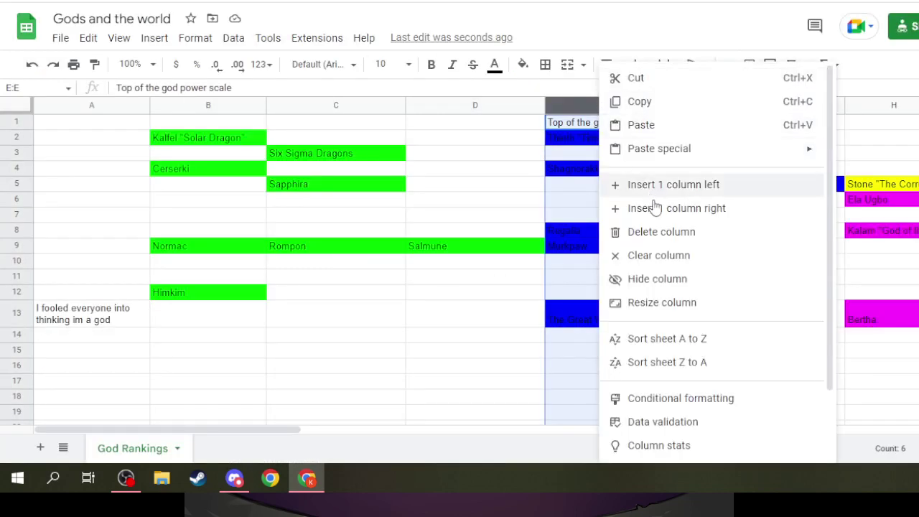
click(648, 188)
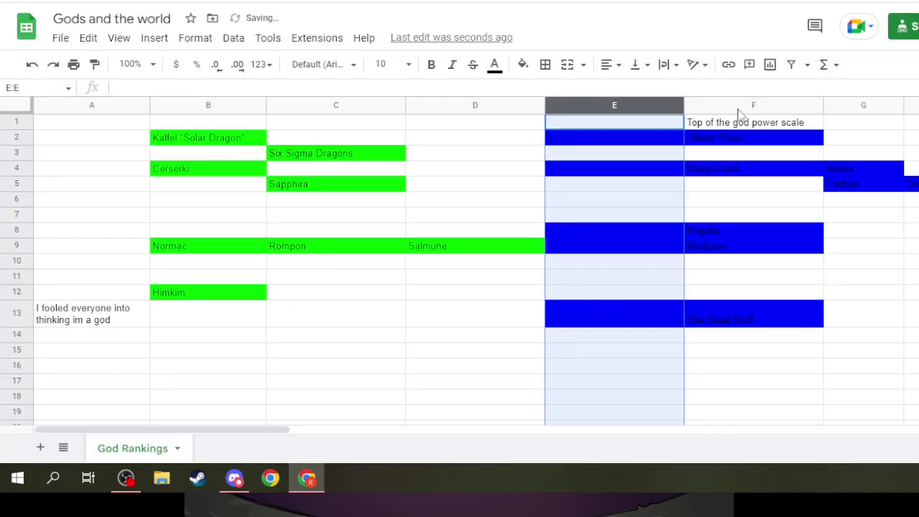
click(738, 104)
right_click(737, 104)
click(764, 185)
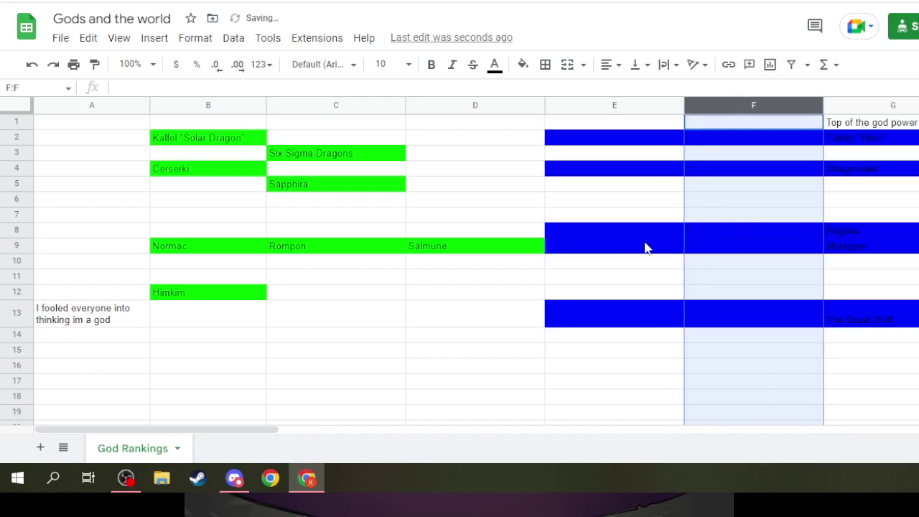
Step: Reset the fill colour of the new blank columns E and F
click(620, 247)
click(748, 108)
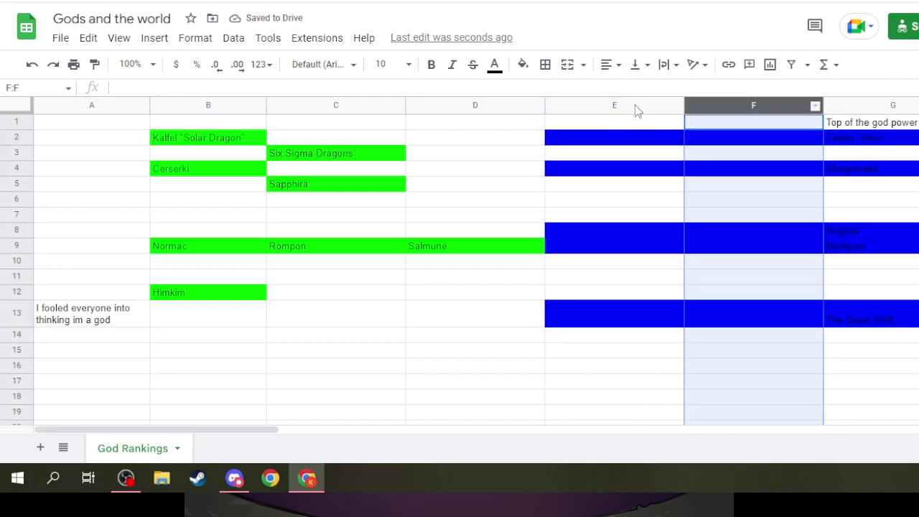
shift+click(634, 104)
click(523, 64)
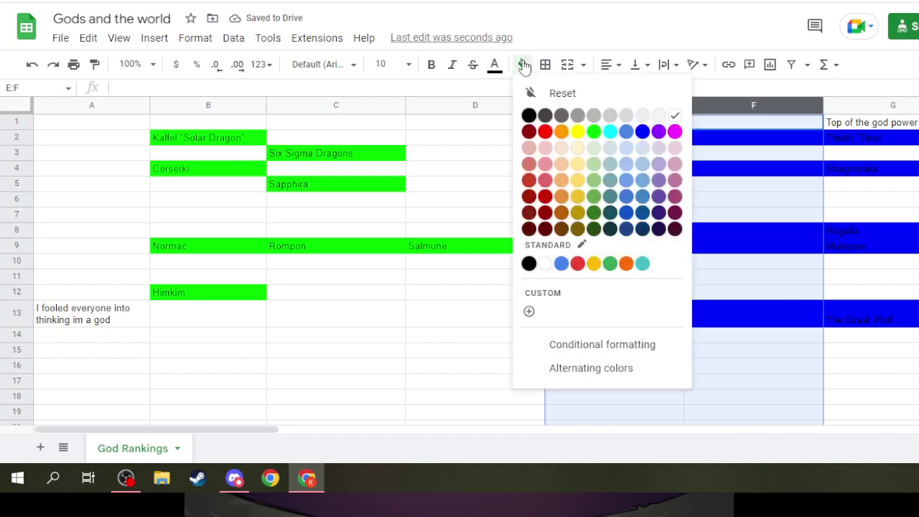
click(534, 93)
Step: Enter "Arminia" in cell E9 and "Gomo" in cell F9, and fill both cells with the bright green of the other dragons
click(585, 243)
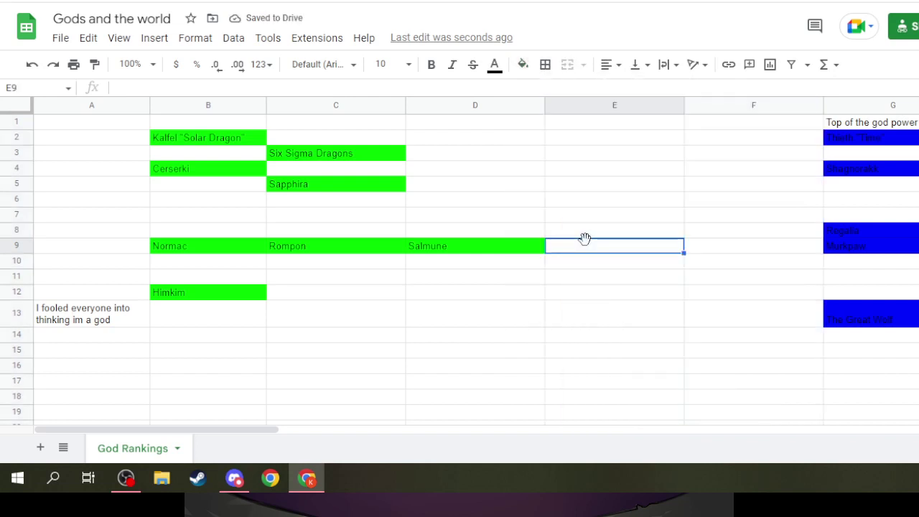
text(Arminia)
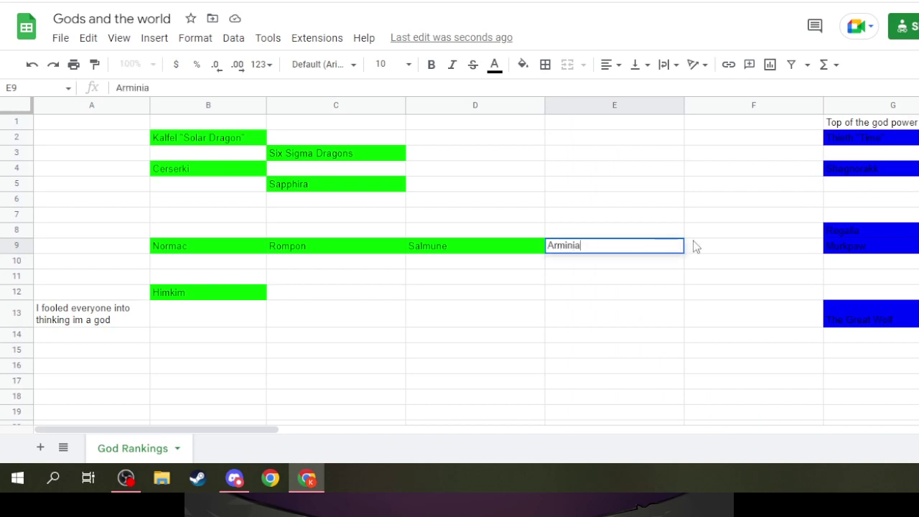
click(749, 246)
text(Gomo)
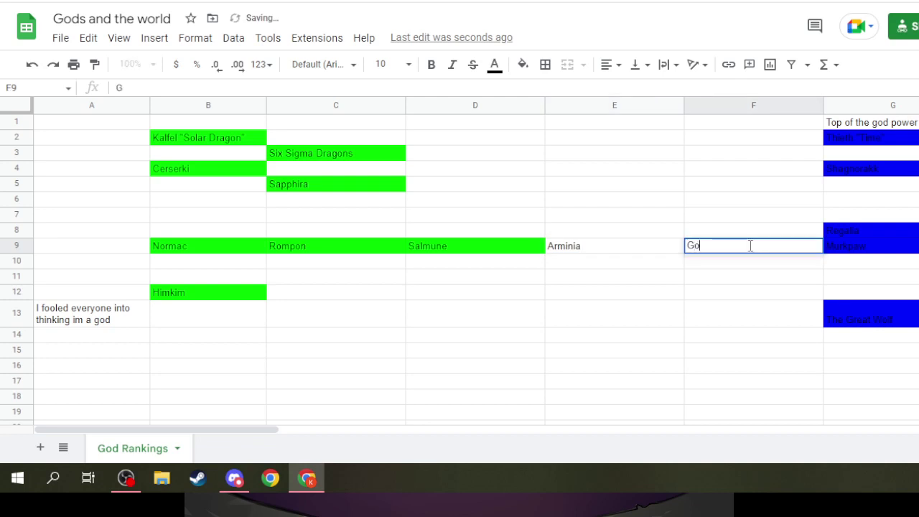
shift+click(620, 246)
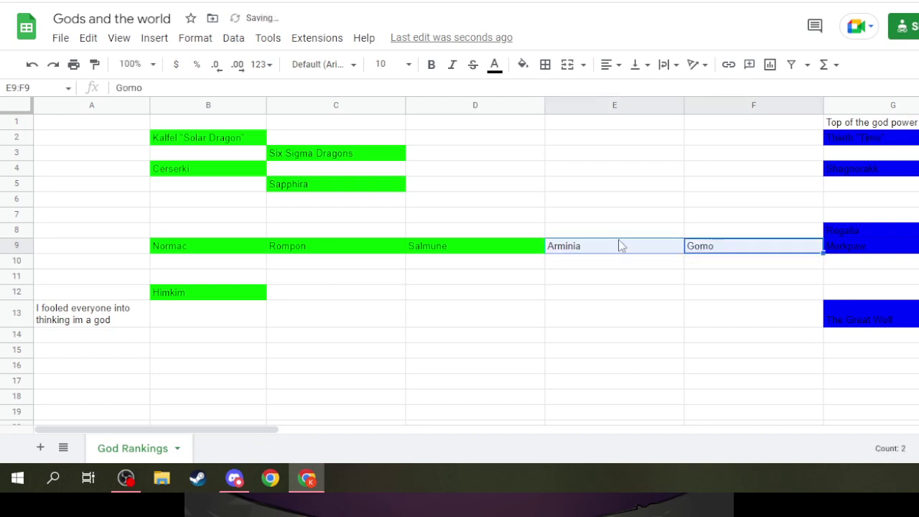
click(522, 65)
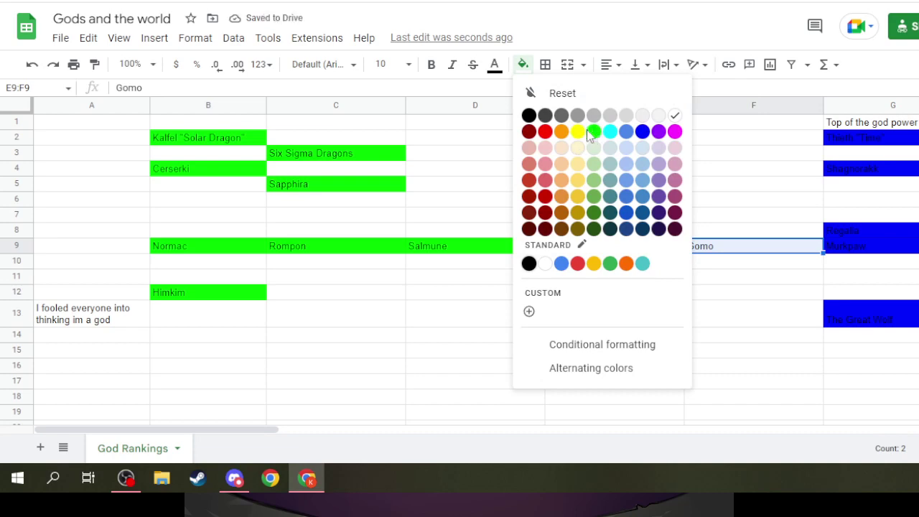
click(593, 131)
click(474, 214)
Step: Switch to Google Drive and search for "Gomo"
key(ctrl+tab)
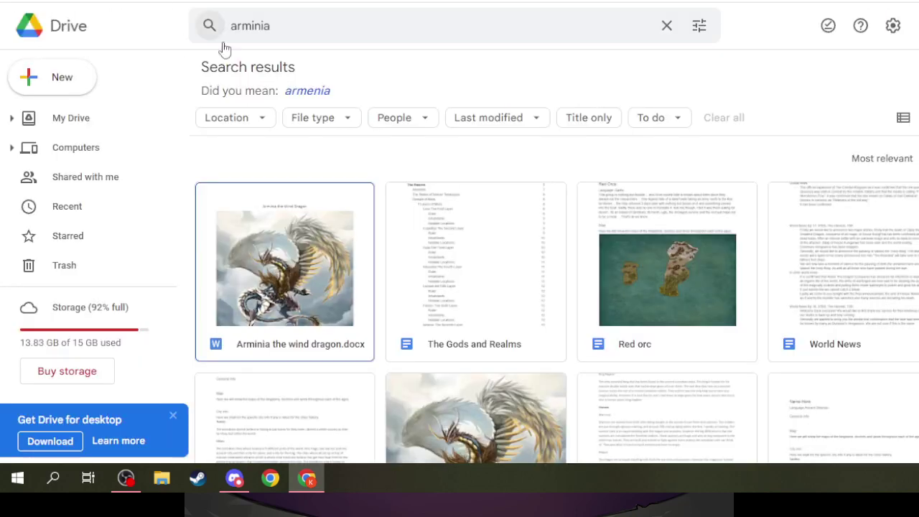
double_click(328, 26)
text(Gomo)
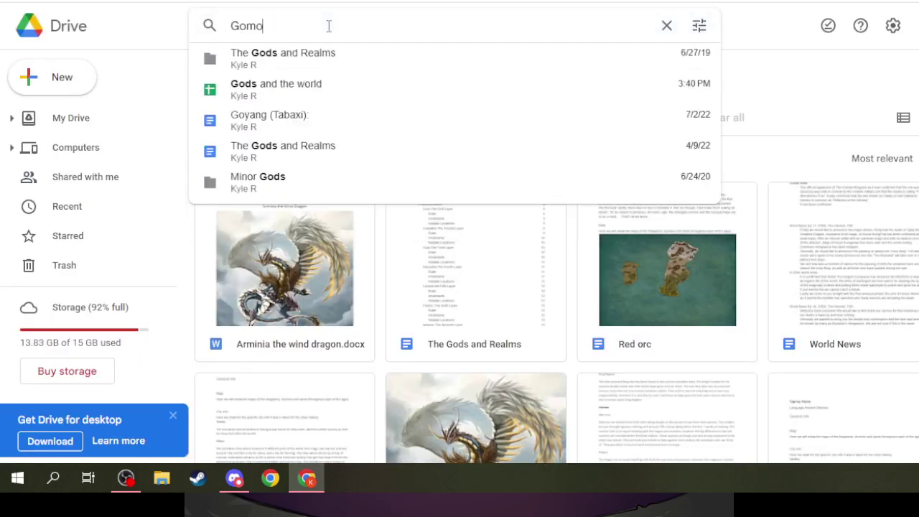
key(Return)
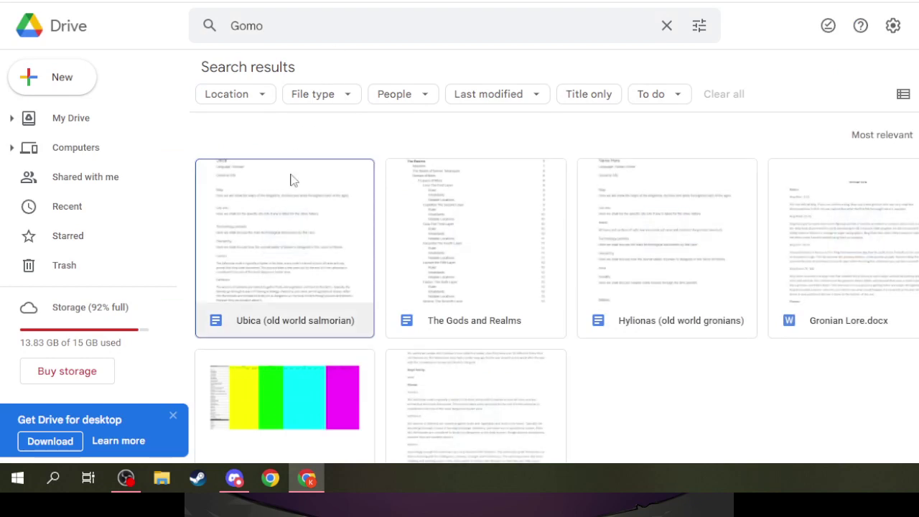
Step: Open the Ubica (old world salmorian) document, look through its sections and search its text for "gomo"
double_click(294, 217)
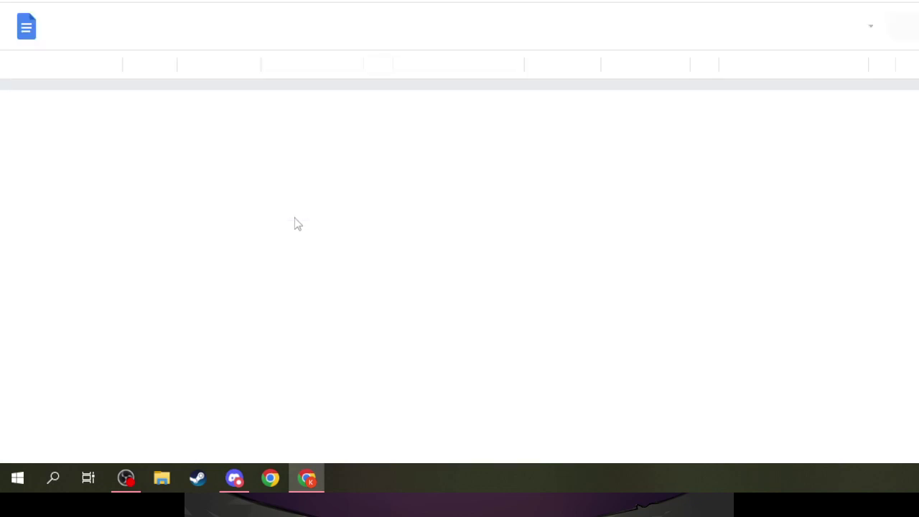
scroll(294, 218, down, 8)
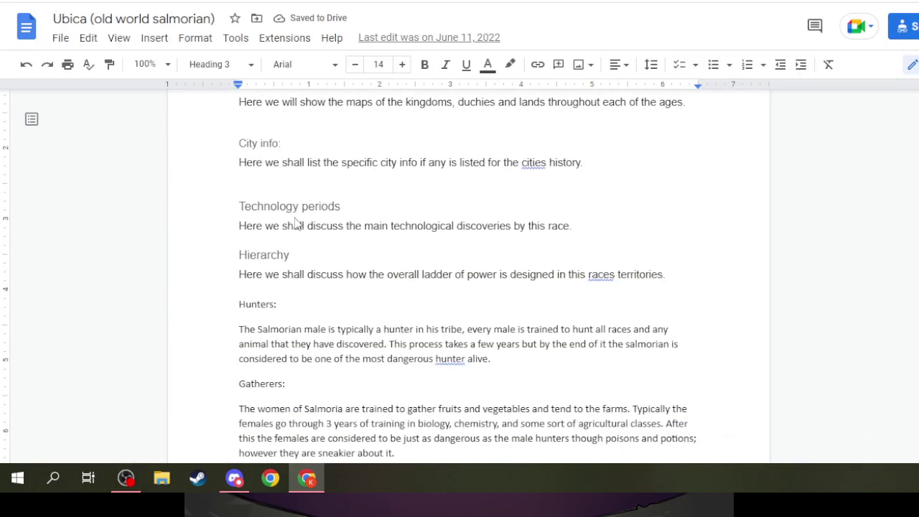
scroll(295, 223, down, 5)
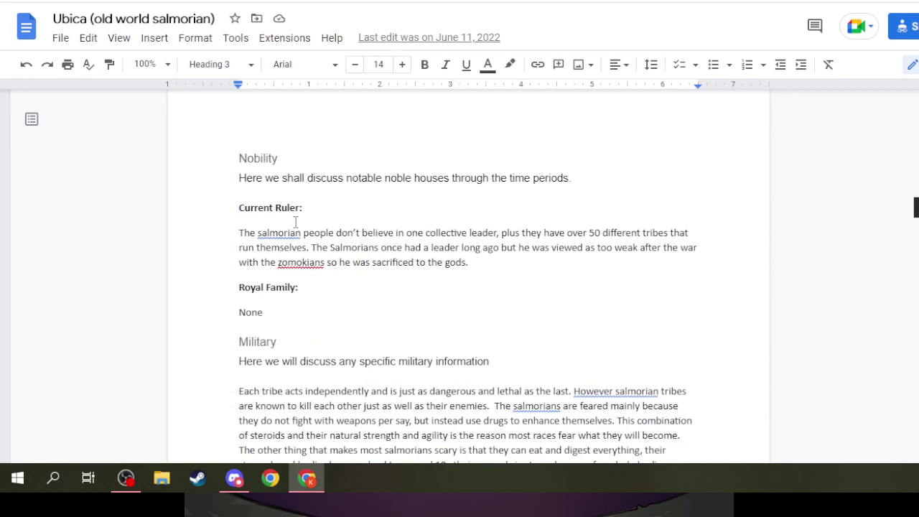
scroll(294, 223, down, 8)
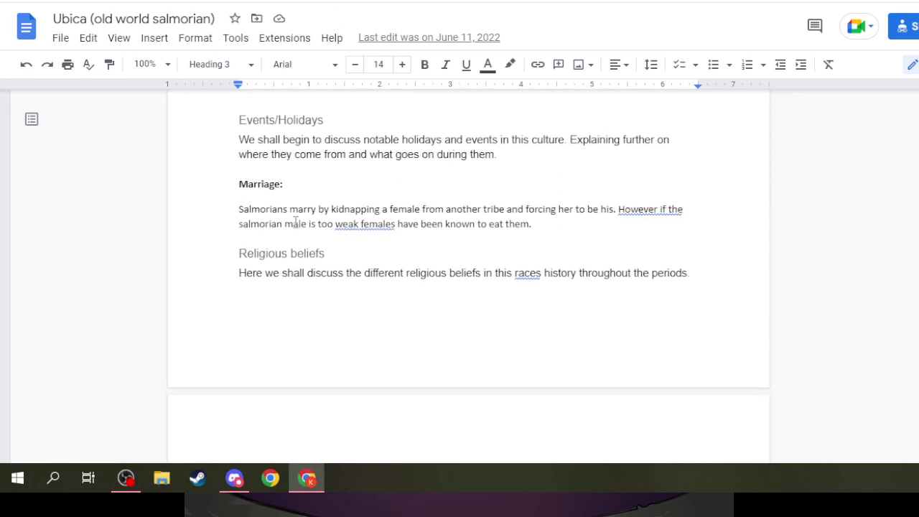
scroll(295, 222, down, 1)
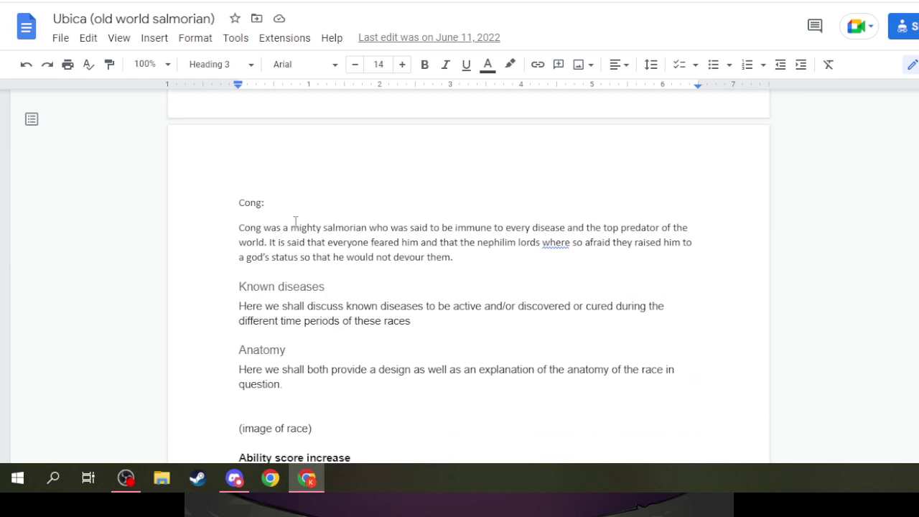
scroll(295, 222, down, 1)
click(295, 223)
key(ctrl+f)
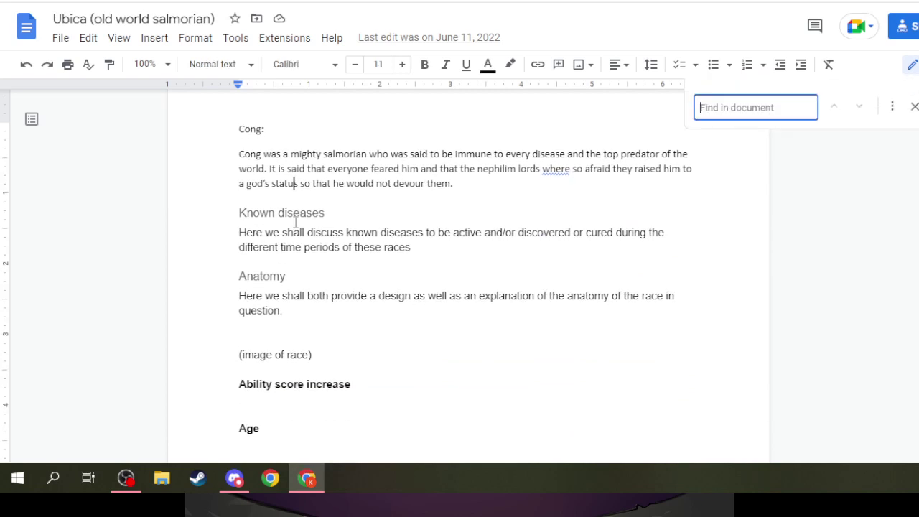
text(gomo)
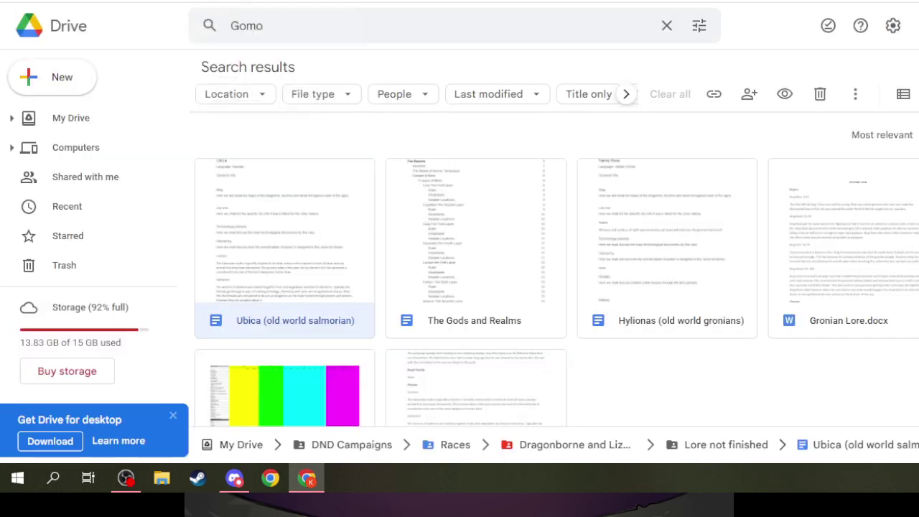
Step: Examine the Gomo entry under Religious beliefs in the Hylionas (old world gronians) document, and return to the God Rankings sheet
double_click(658, 218)
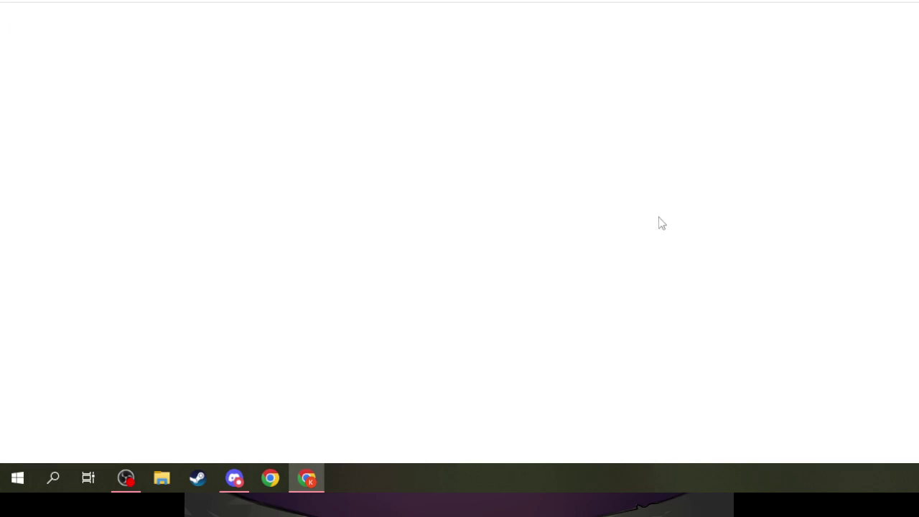
scroll(383, 191, down, 15)
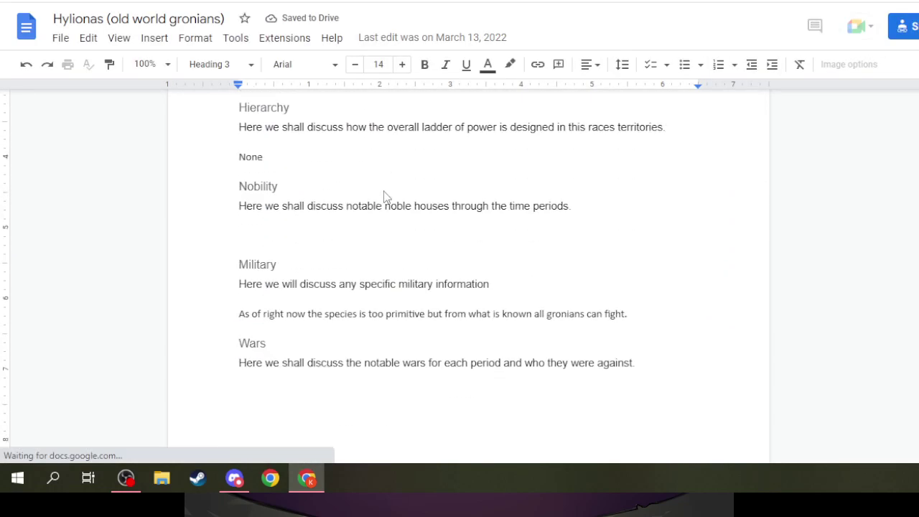
scroll(384, 191, down, 2)
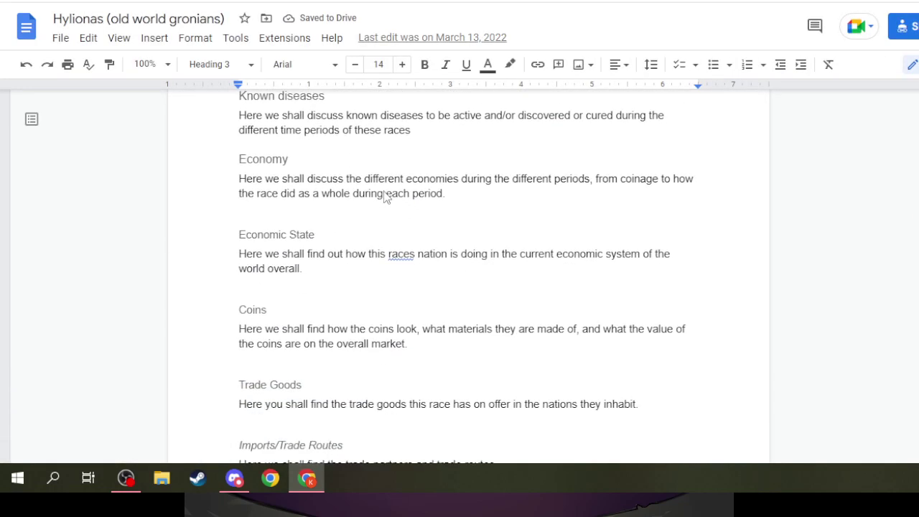
scroll(386, 199, up, 3)
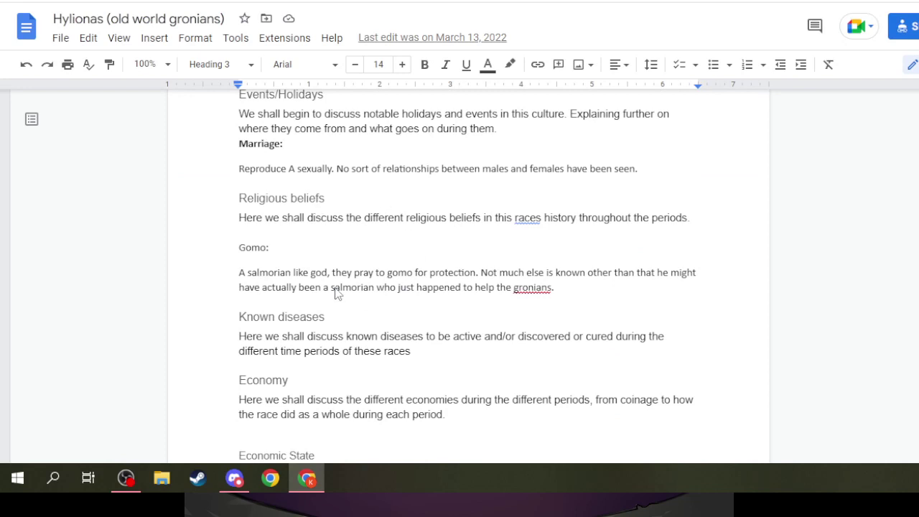
scroll(335, 293, down, 13)
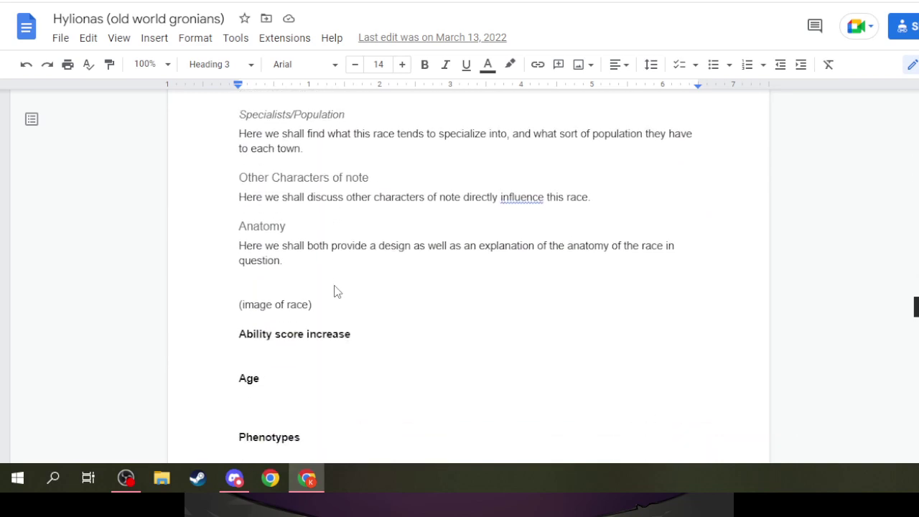
scroll(335, 292, up, 12)
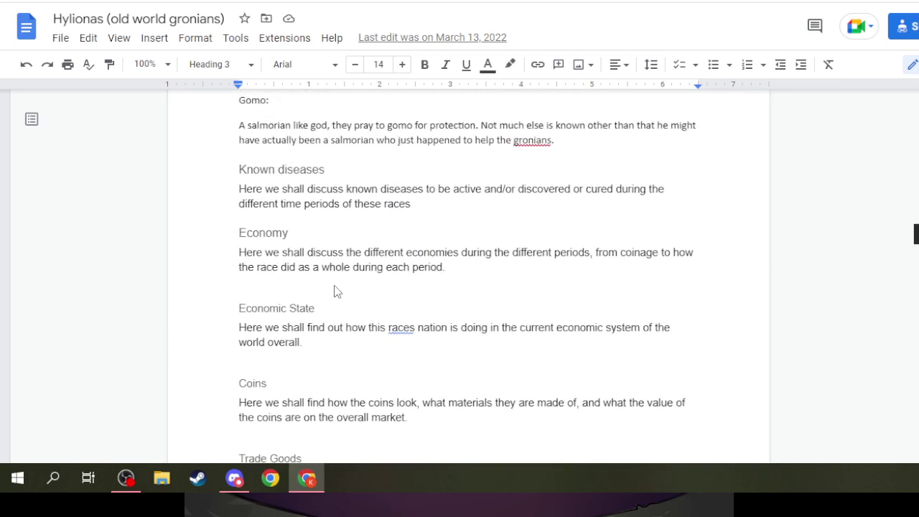
scroll(335, 290, up, 2)
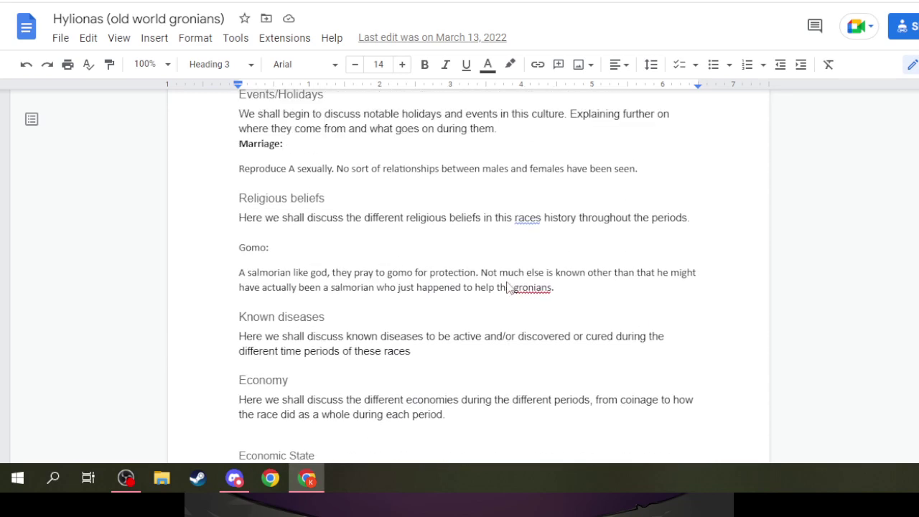
click(308, 272)
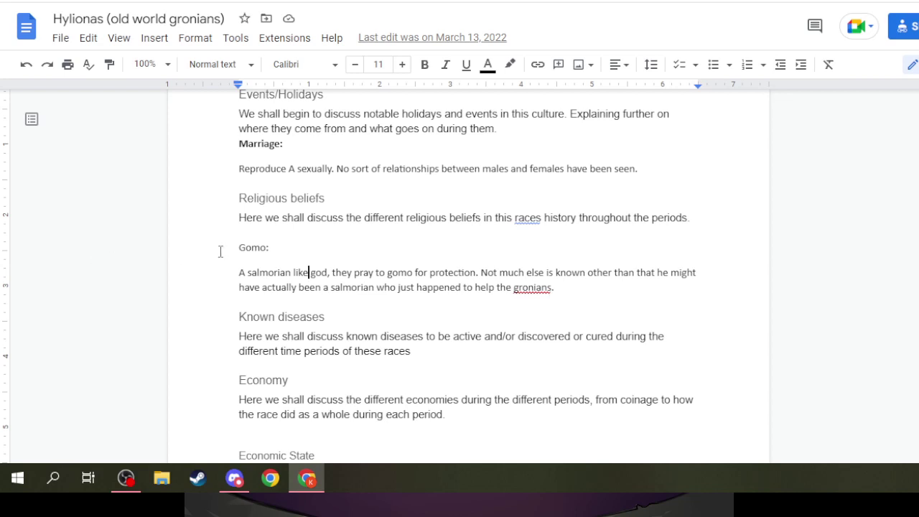
scroll(222, 250, up, 1)
scroll(223, 249, down, 2)
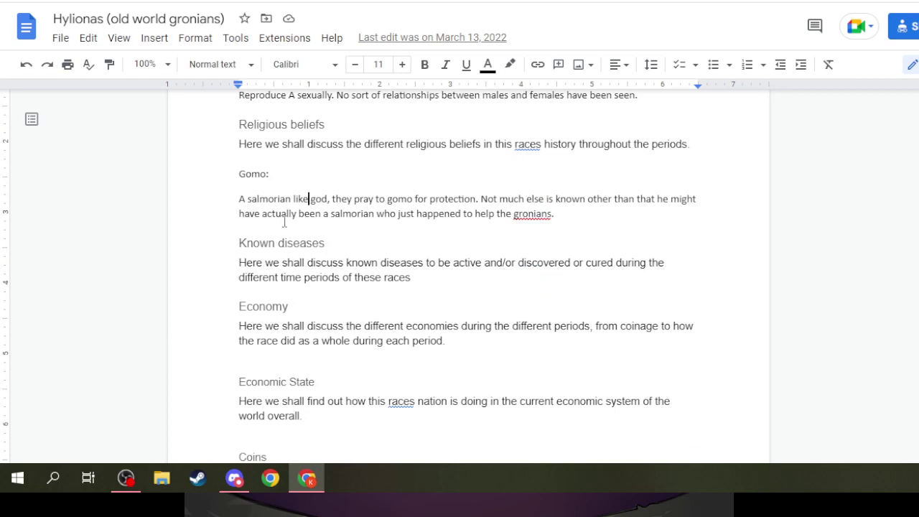
key(ctrl+Tab)
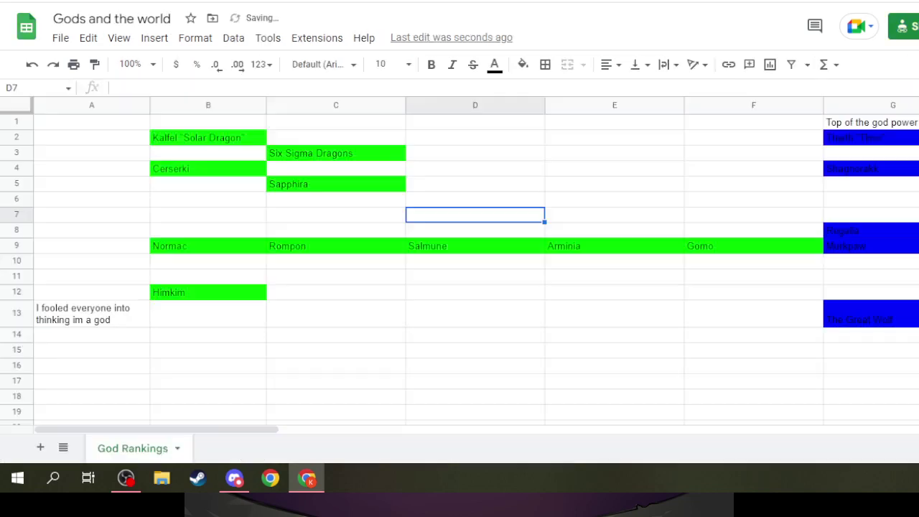
Step: Delete "Gomo" from cell F9 and reset the fill colour of the whole column F
click(746, 252)
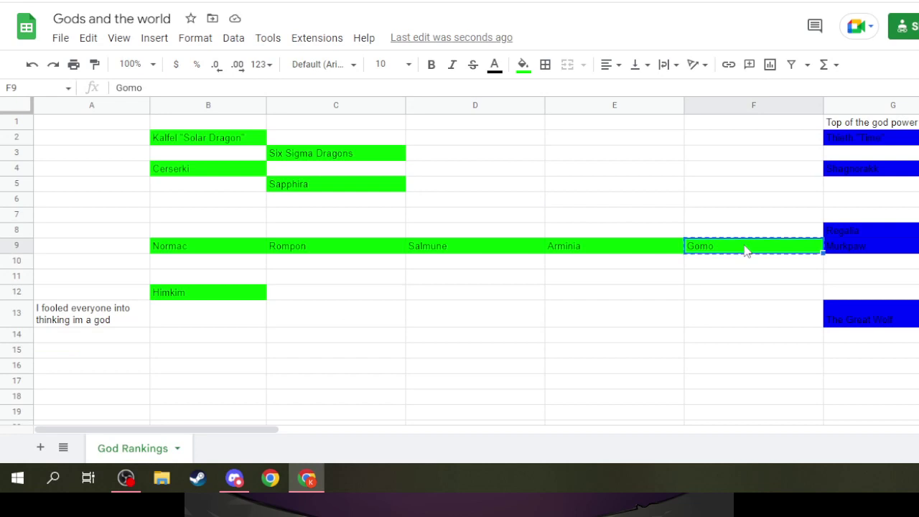
key(Delete)
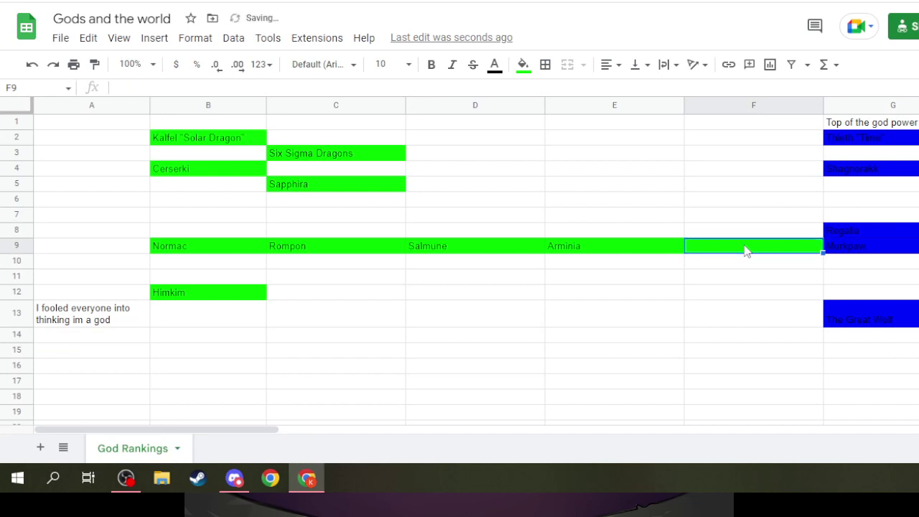
click(751, 105)
click(522, 65)
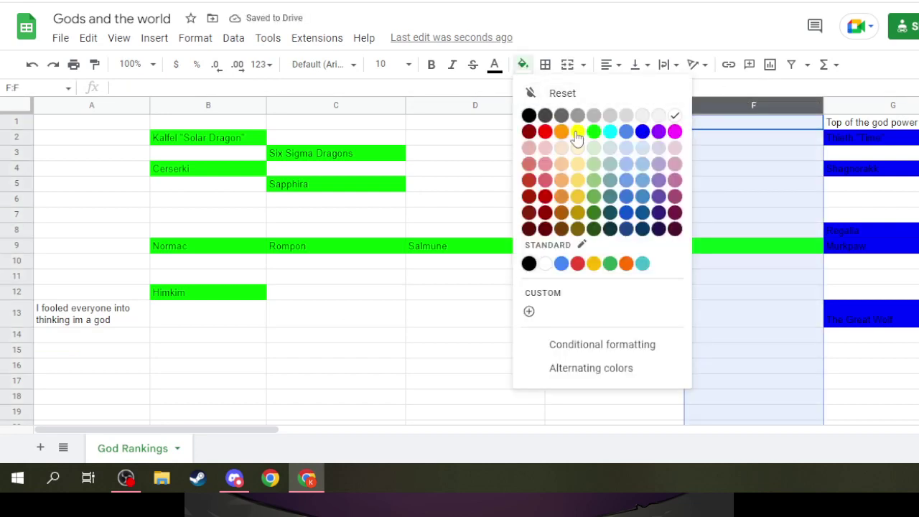
click(567, 93)
Step: Enter "Gomo" in cell Q12 beside Banarmon and fill it with the grey of the Independant group
drag(228, 433, 465, 461)
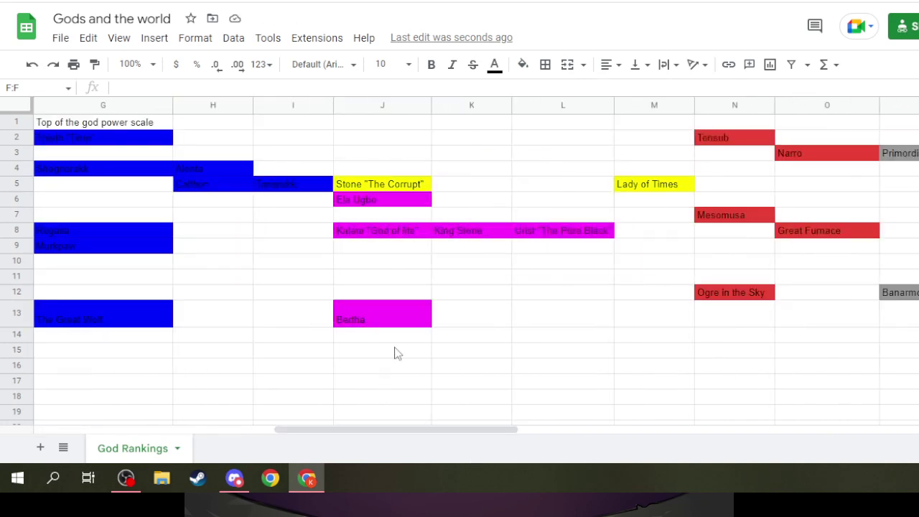
drag(402, 431, 537, 433)
click(448, 294)
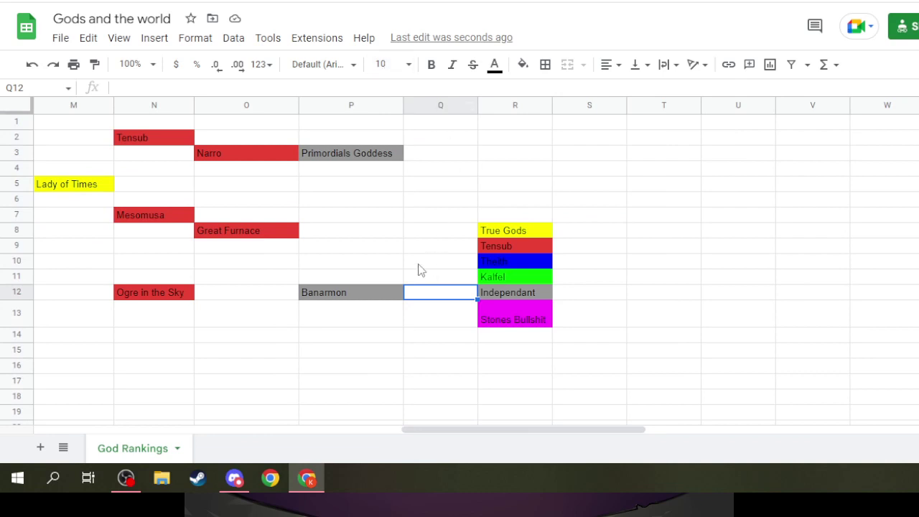
key(Up)
key(Down)
text(Go)
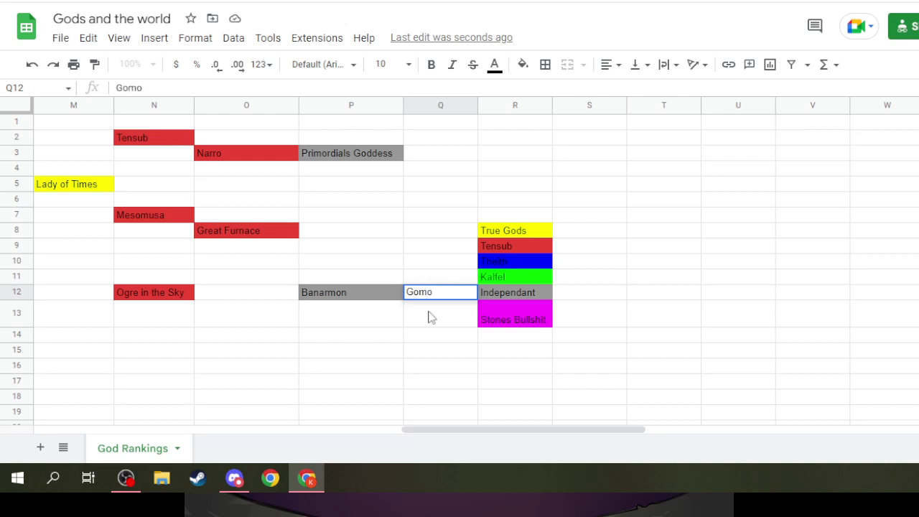
key(Return)
click(427, 294)
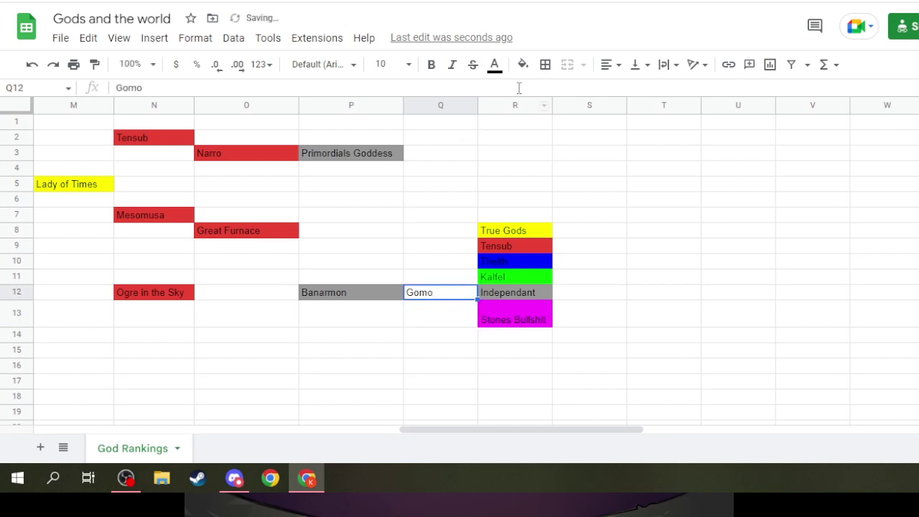
click(523, 64)
click(583, 117)
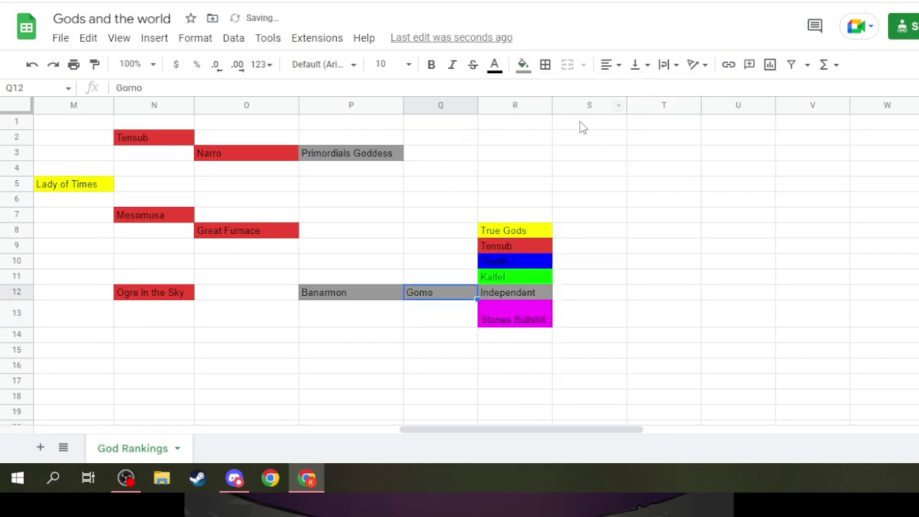
Step: Insert one column before the colour legend in column R and clear the fill of the new column
click(523, 104)
right_click(524, 105)
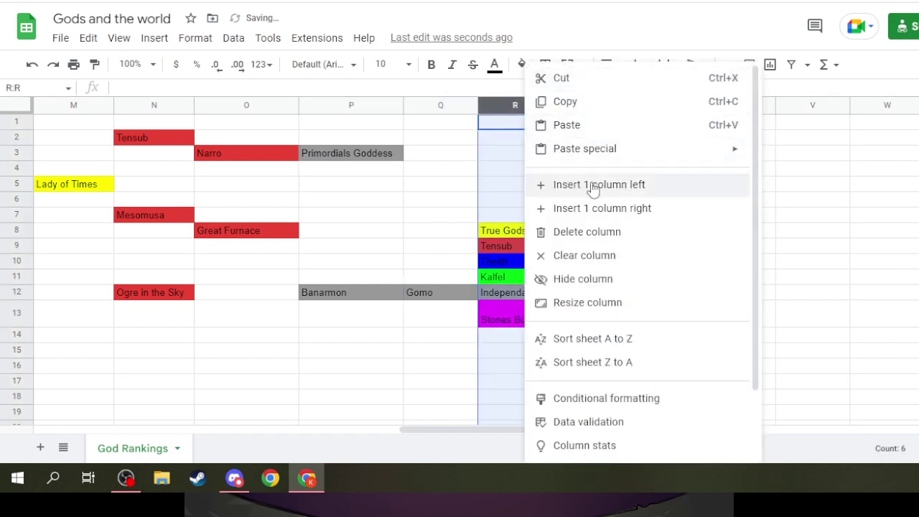
click(592, 187)
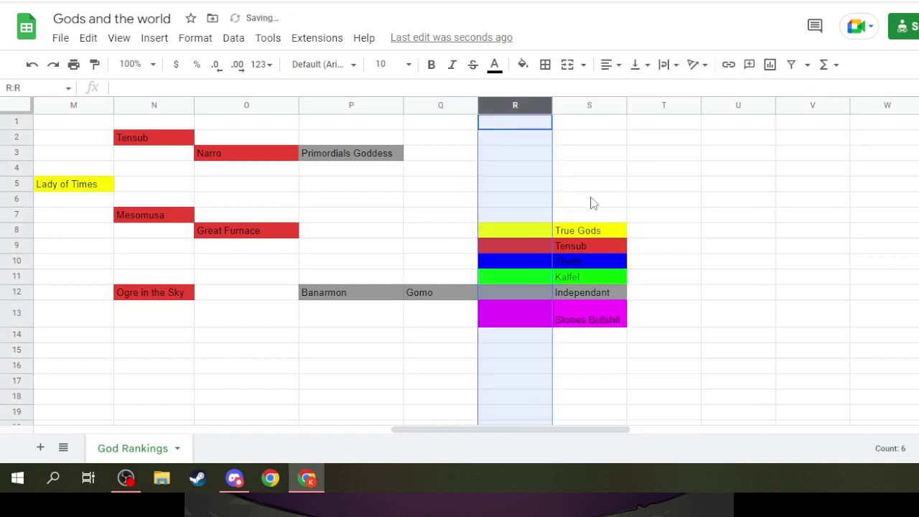
click(522, 64)
Step: Switch to The Gods and Realms document, search it for "beyond" and go to The Beyond section under The Godly Tiers
drag(460, 431, 94, 369)
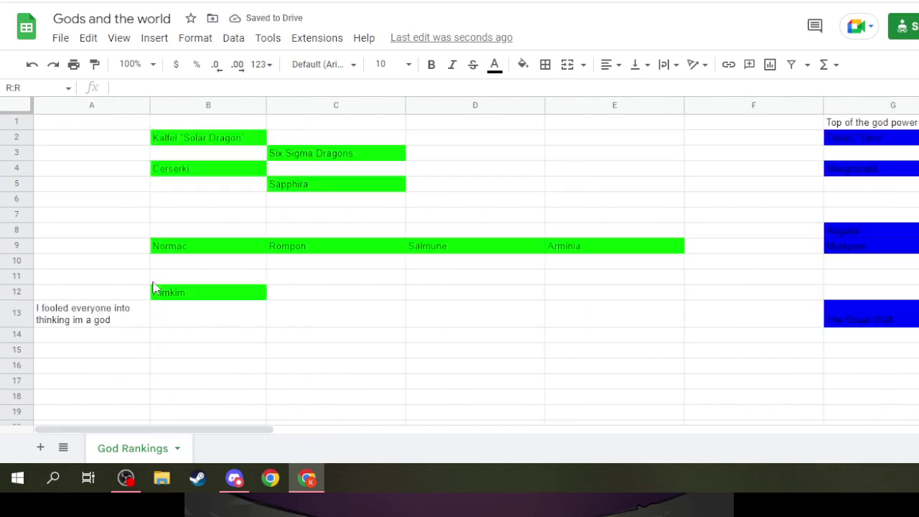
click(188, 262)
key(ctrl+Tab)
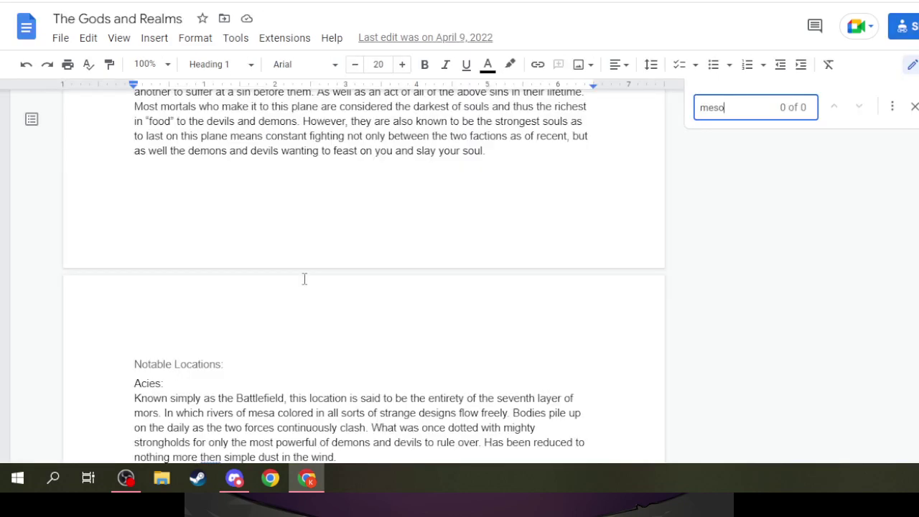
scroll(304, 279, up, 10)
double_click(755, 107)
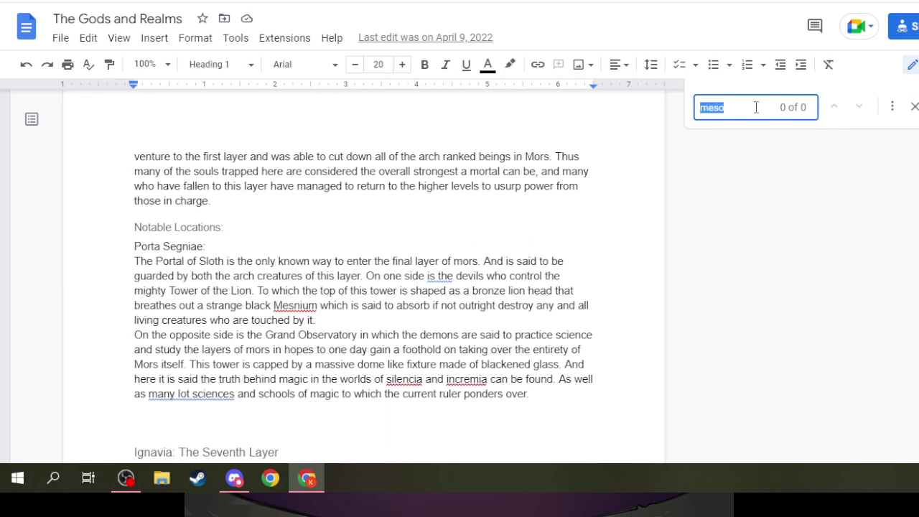
text(beyond)
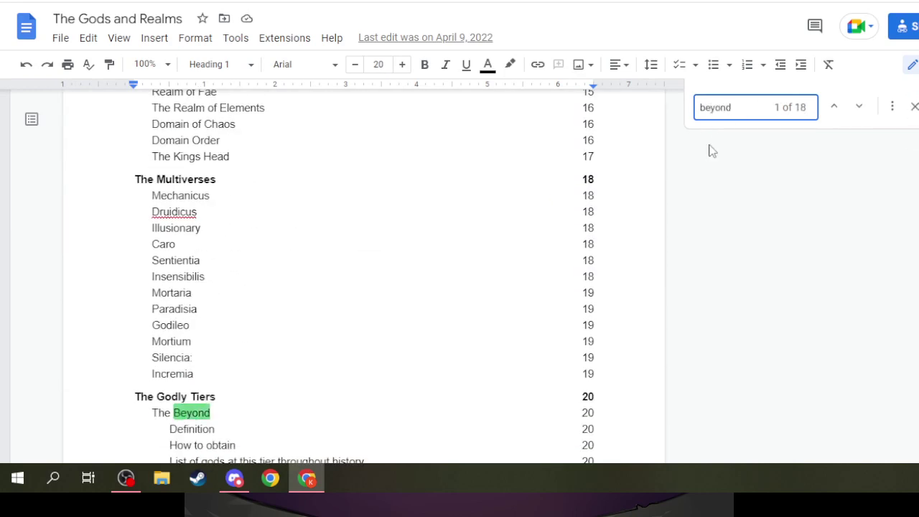
click(180, 412)
click(207, 436)
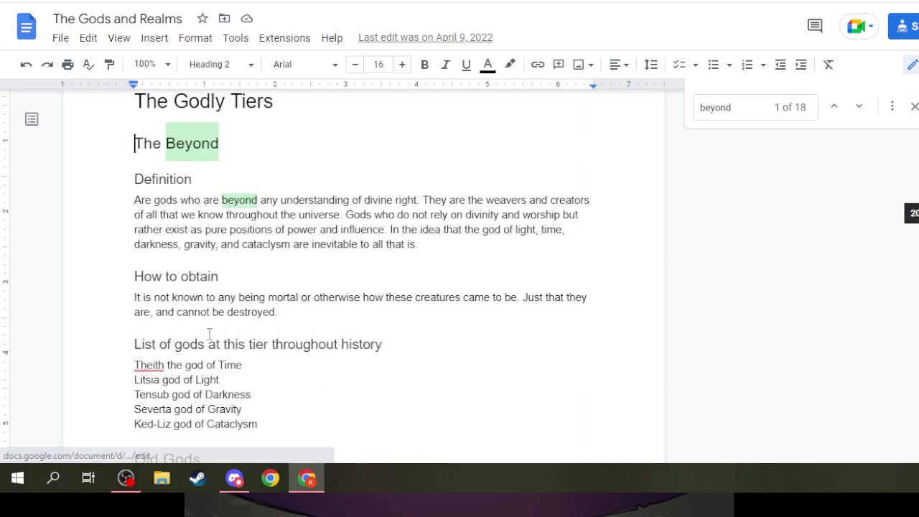
Step: Copy the name of the god of Cataclysm, Ked-Liz, and use it to replace "Kalfel" in cell B2 of God Rankings, keeping "Solar Dragon"
click(171, 424)
key(shift+Home)
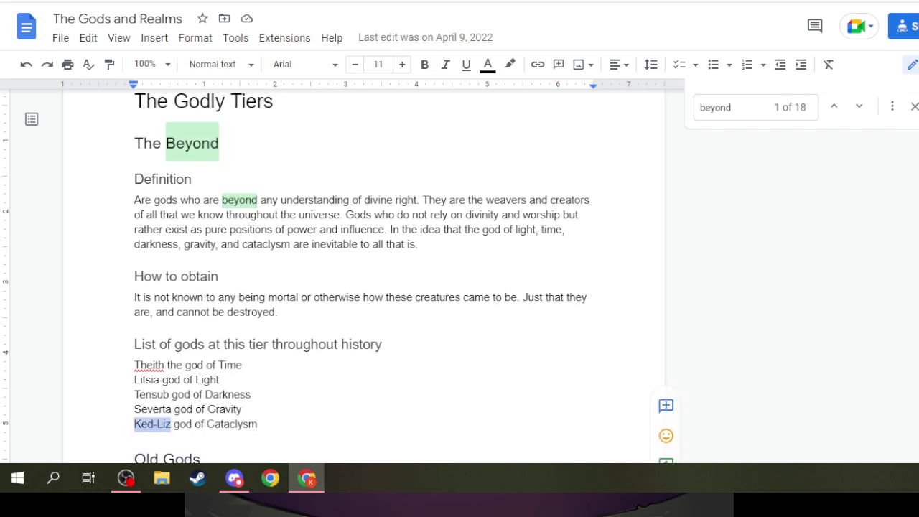
key(alt+Tab)
click(180, 143)
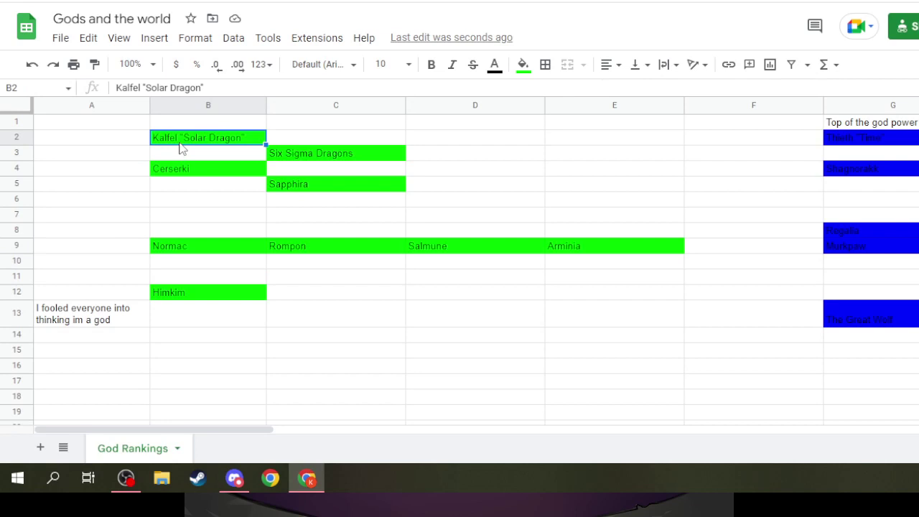
double_click(129, 87)
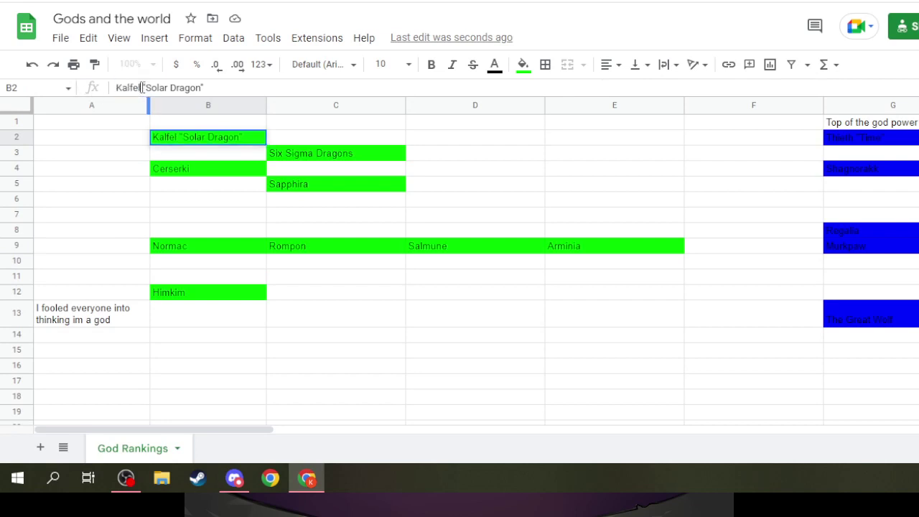
text(Ked-Liz)
click(221, 231)
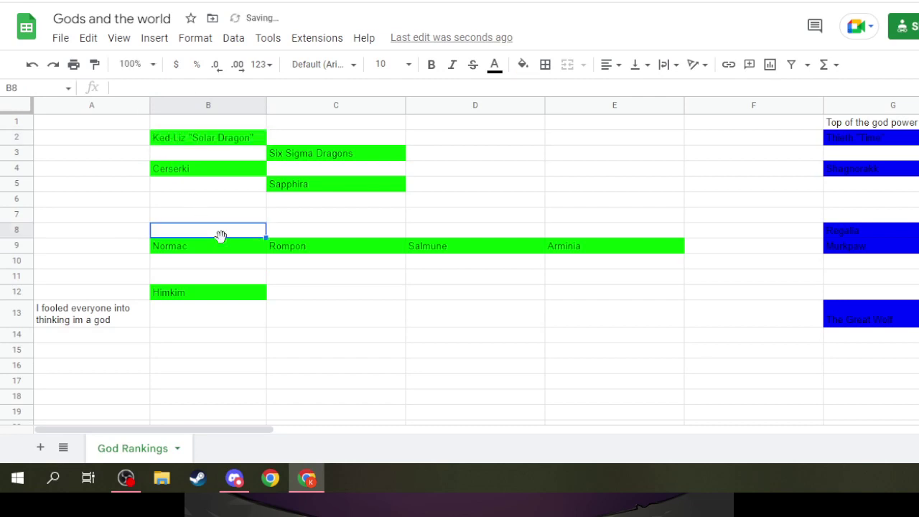
click(224, 141)
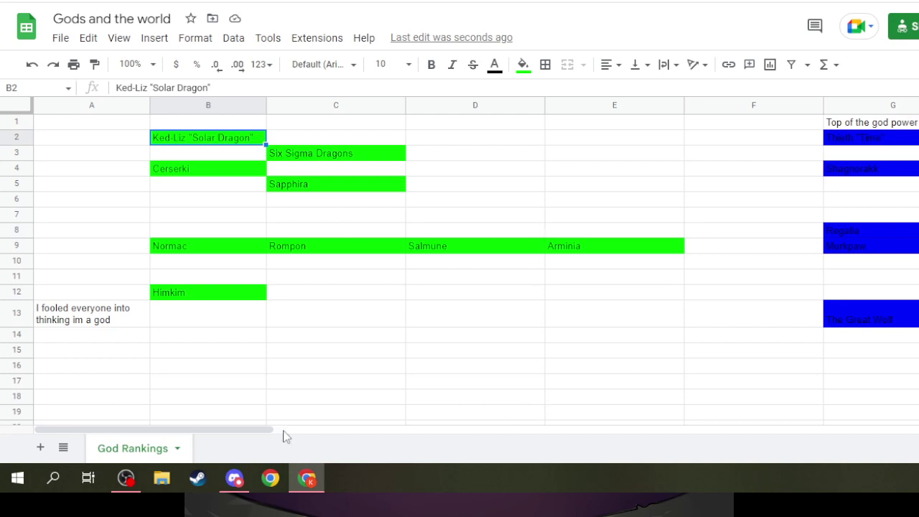
drag(241, 435, 482, 437)
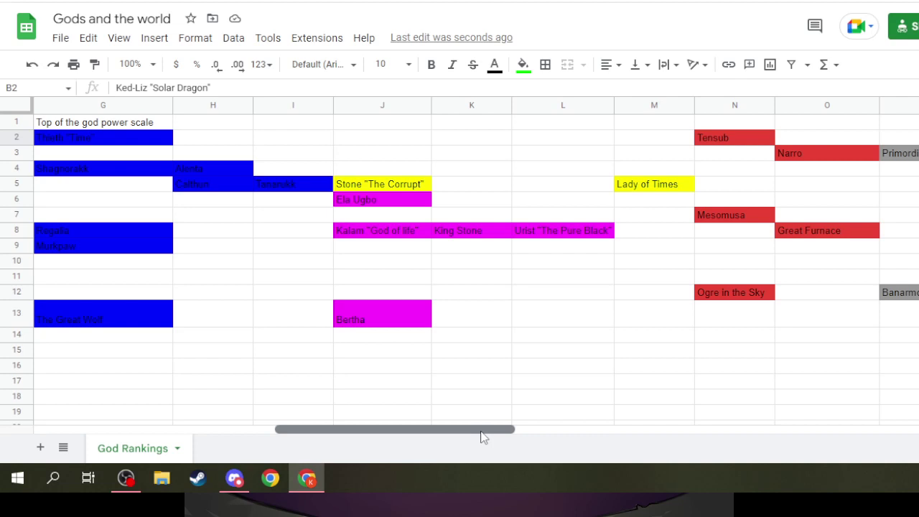
drag(482, 436, 487, 431)
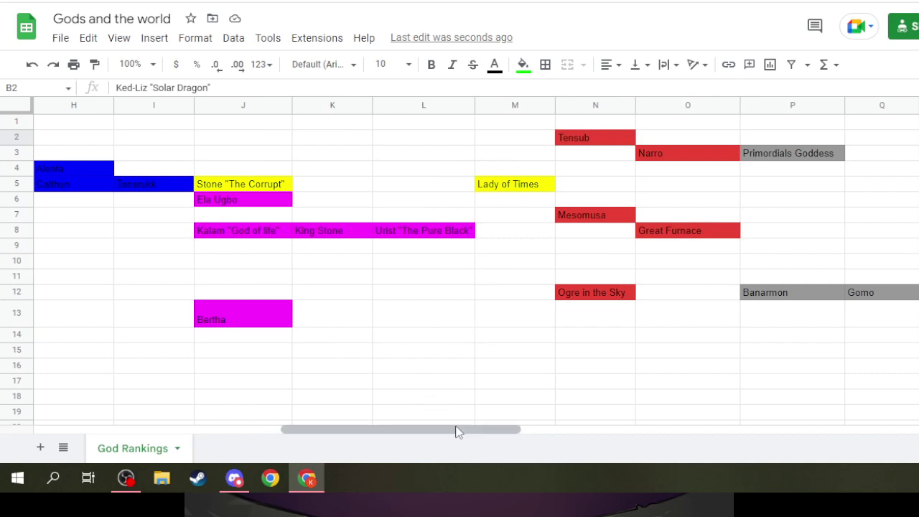
drag(457, 431, 287, 424)
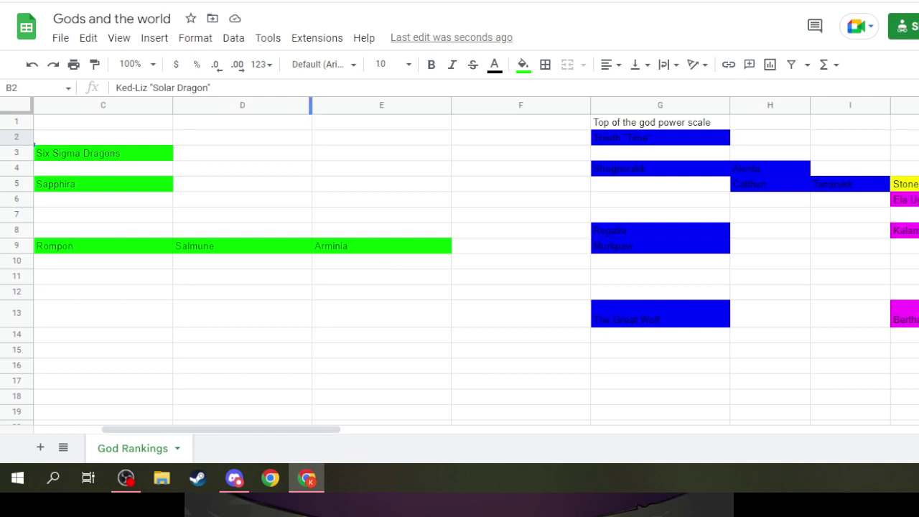
key(ctrl+Tab)
key(ctrl+Tab)
Step: Enter Kalfel "The Risen" in cell F11 and fill it with the bright green of the other dragons
click(529, 267)
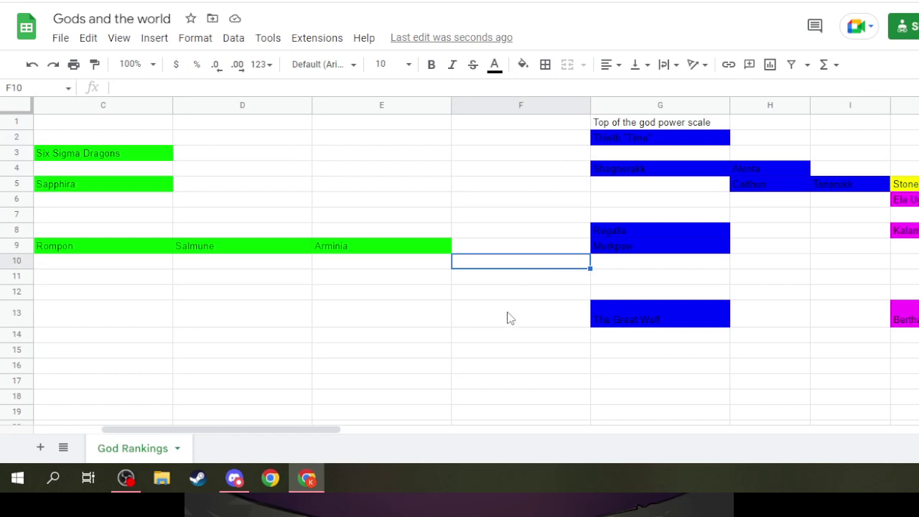
click(503, 281)
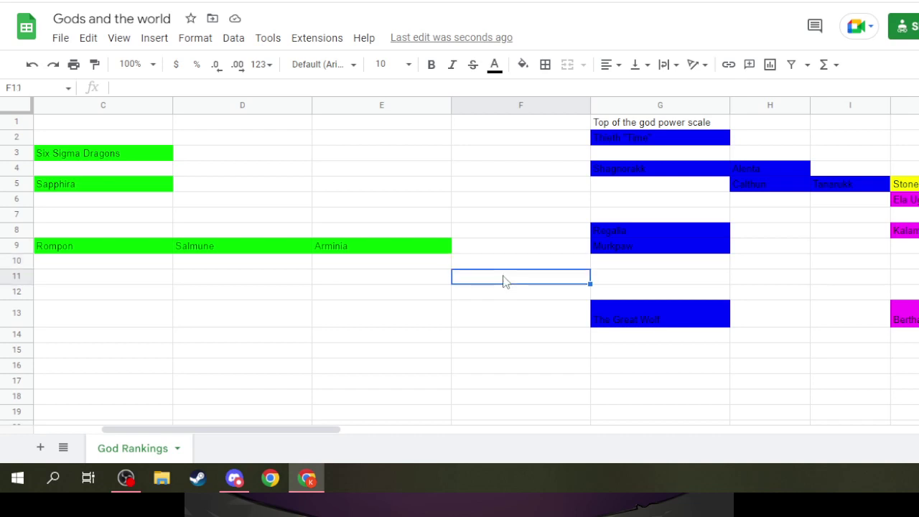
text(K)
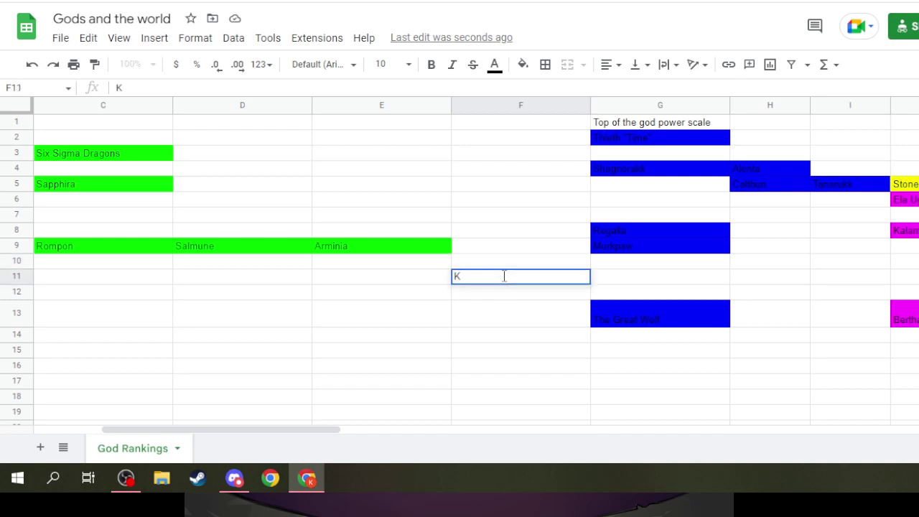
text(alfel "The Risen)
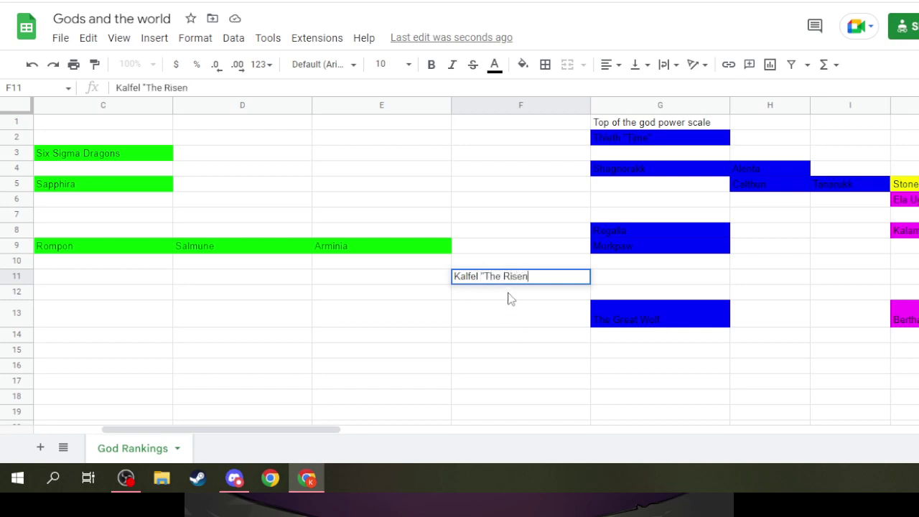
text(")
key(Return)
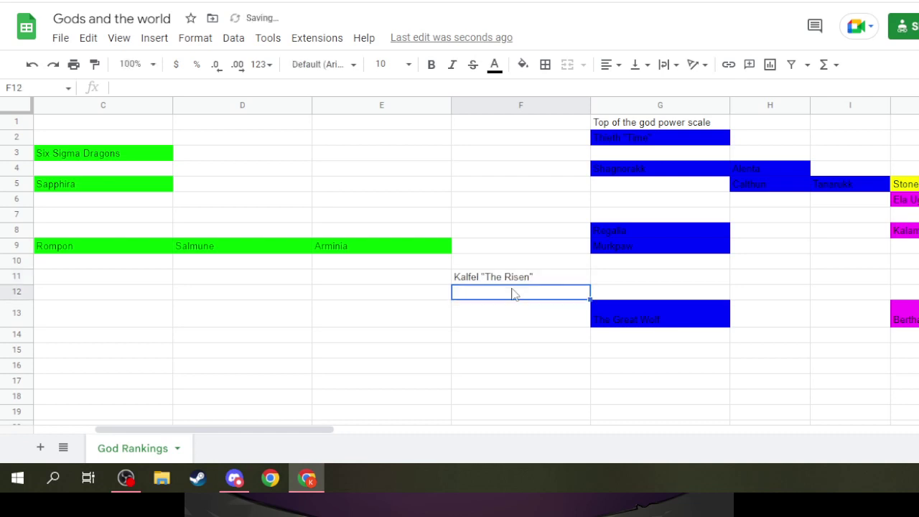
click(511, 277)
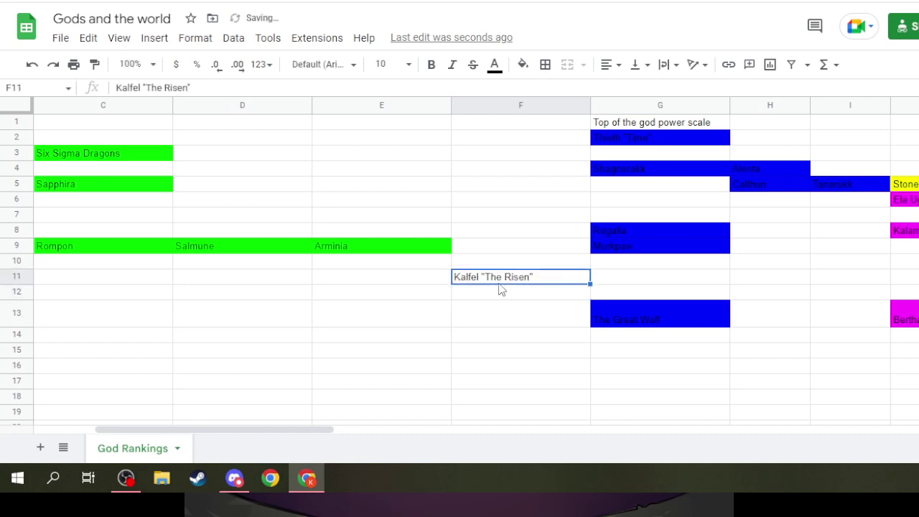
click(522, 64)
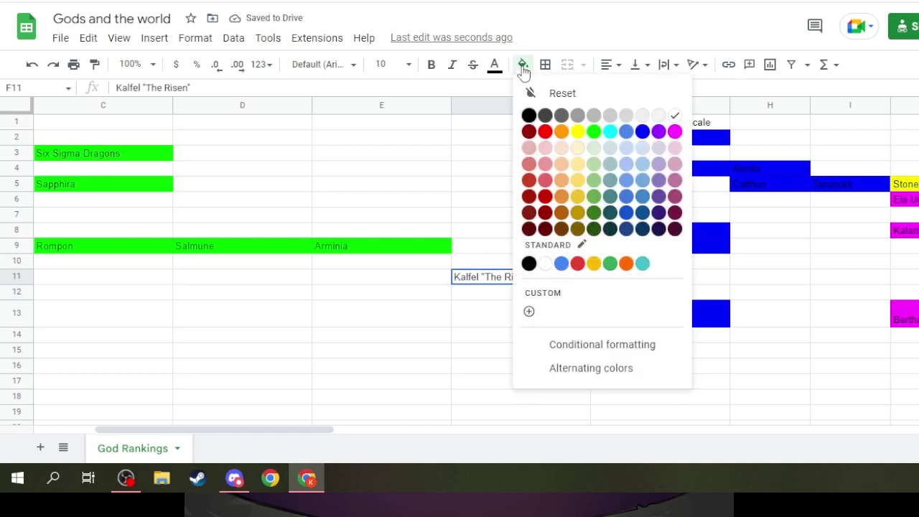
click(593, 133)
click(492, 295)
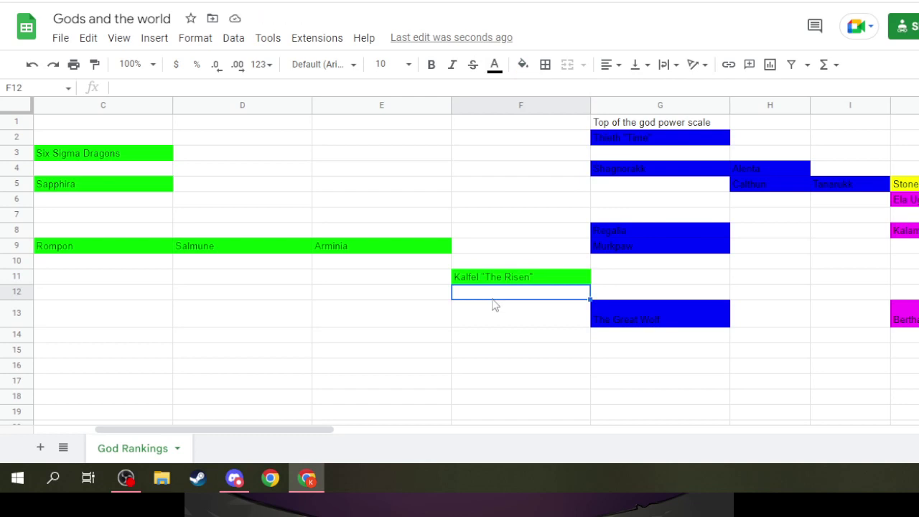
click(499, 284)
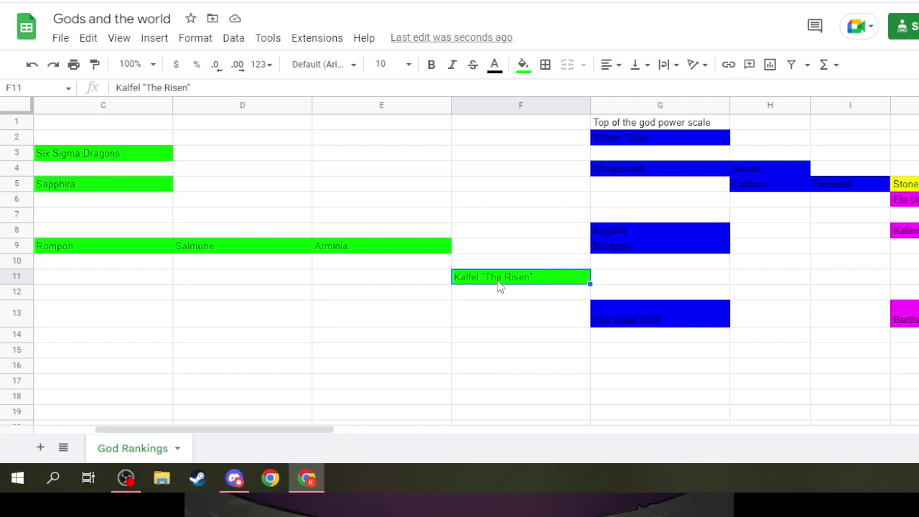
drag(308, 429, 579, 429)
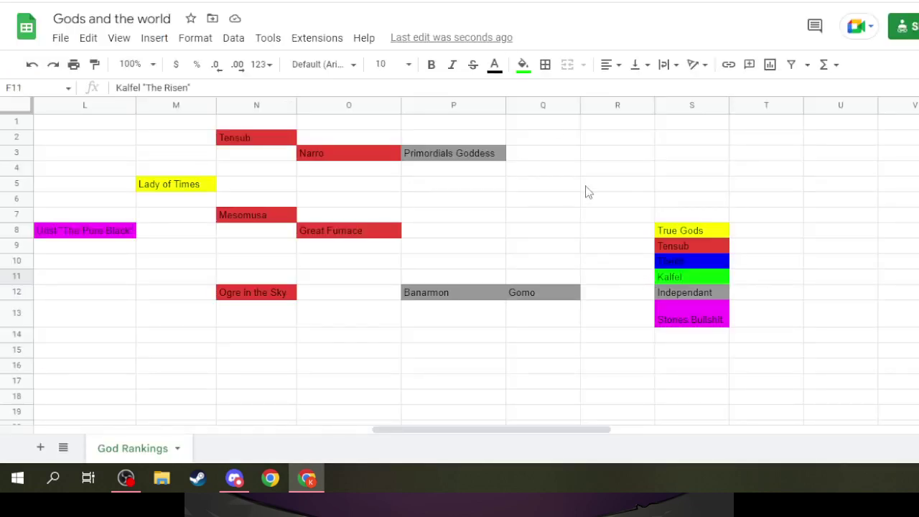
click(600, 185)
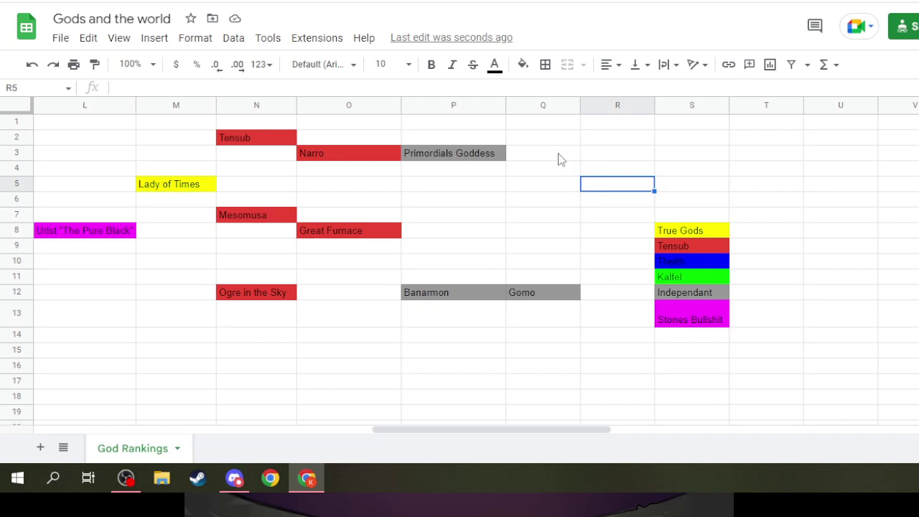
click(445, 156)
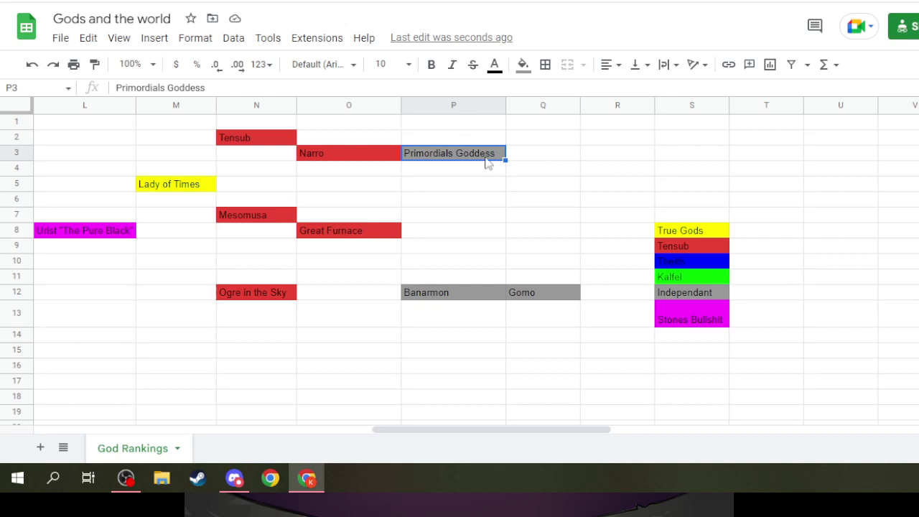
Step: Add a "Primordial" entry to the colour legend in cell S14 and fill it with dark red berry
click(704, 338)
text(P)
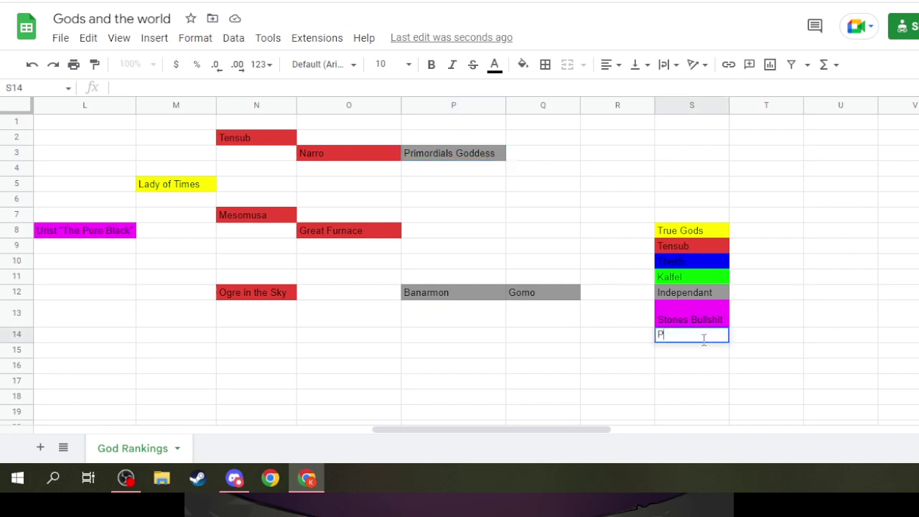
text(rimod)
key(BackSpace)
key(BackSpace)
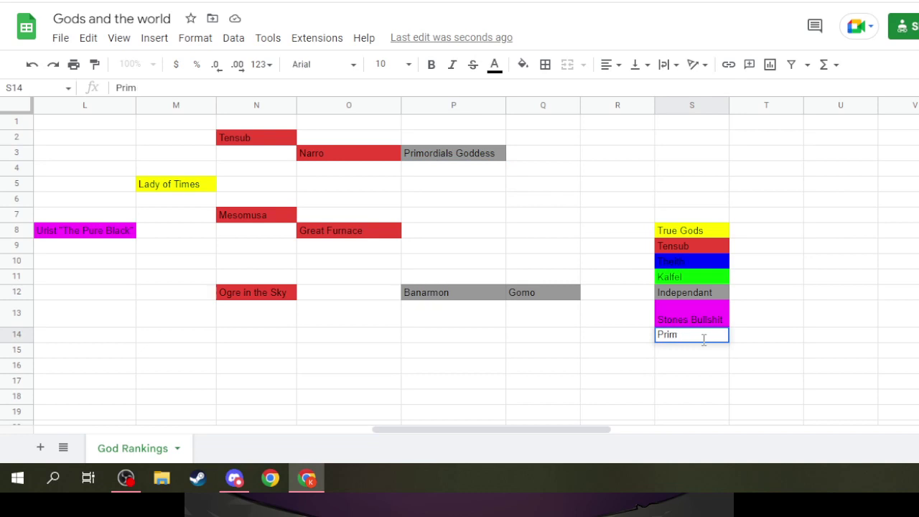
text(ordial)
click(700, 367)
click(694, 352)
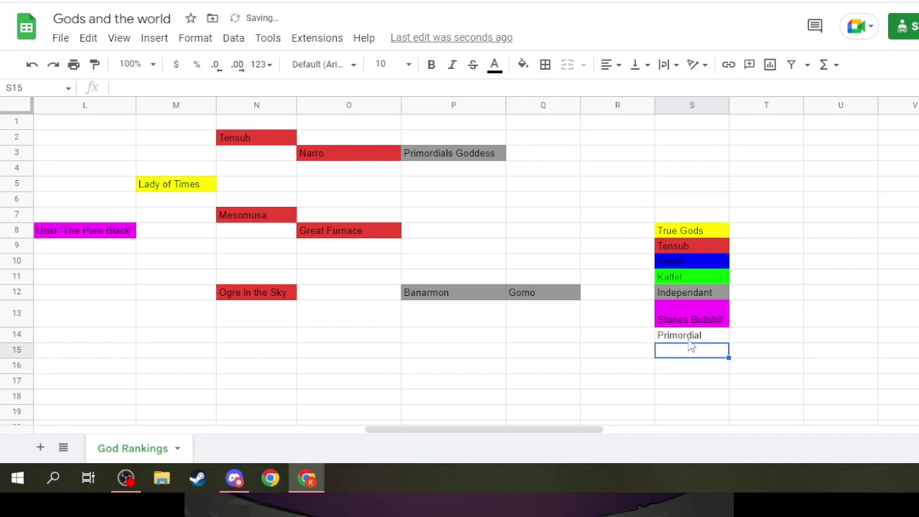
click(689, 340)
click(523, 64)
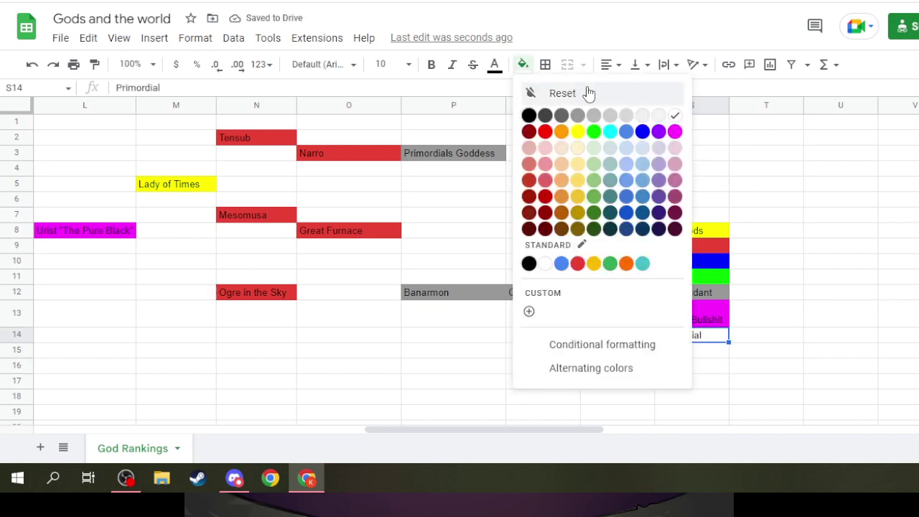
click(528, 132)
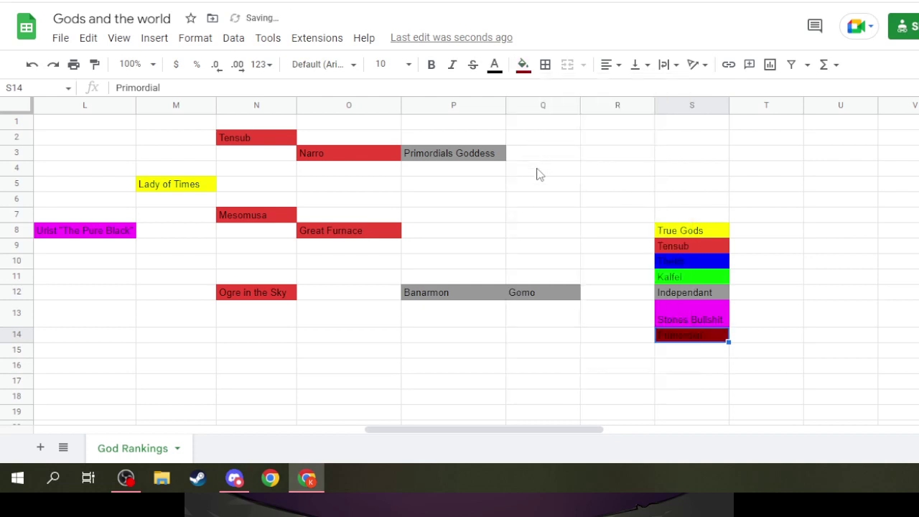
Step: Recolour the Primordials Goddess cell P3 with the same dark red berry fill as the Primordial legend entry
click(481, 153)
click(523, 65)
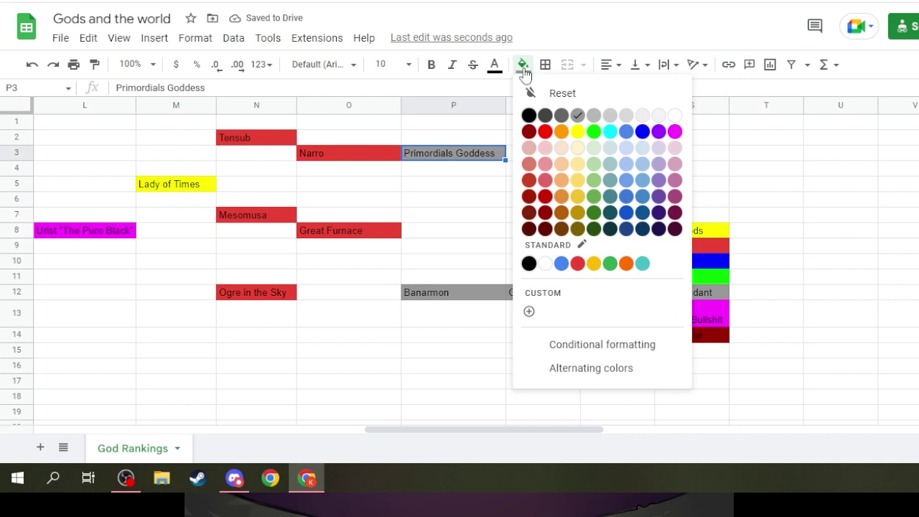
click(533, 133)
Step: Insert two columns before the colour legend in column S and clear the fill of both new columns
click(470, 294)
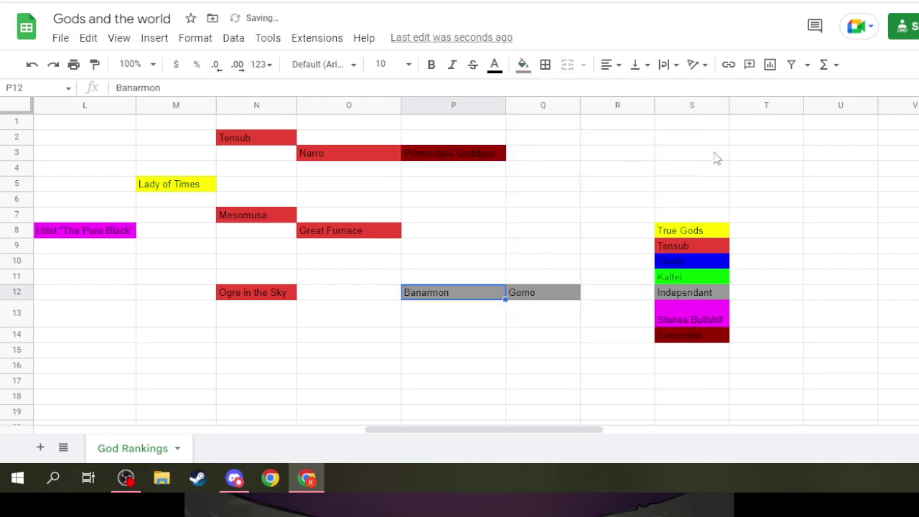
click(707, 107)
right_click(707, 105)
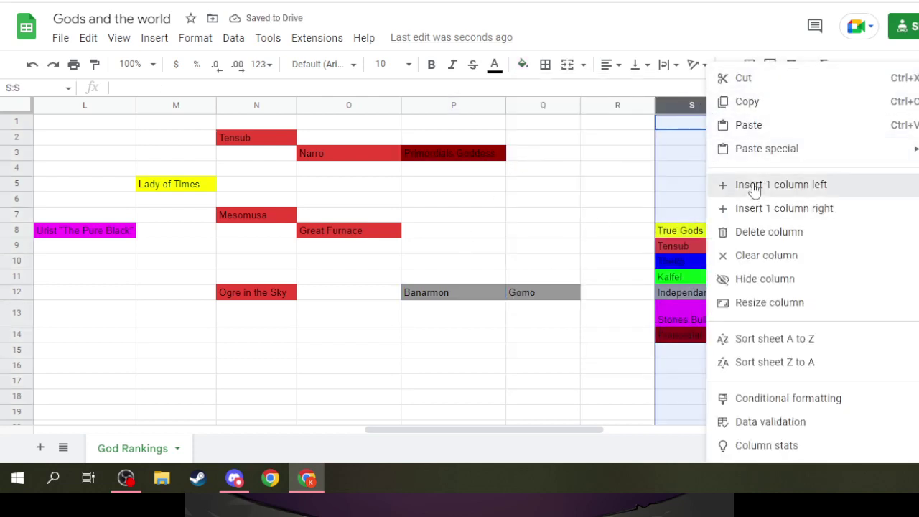
click(754, 185)
right_click(691, 105)
click(746, 185)
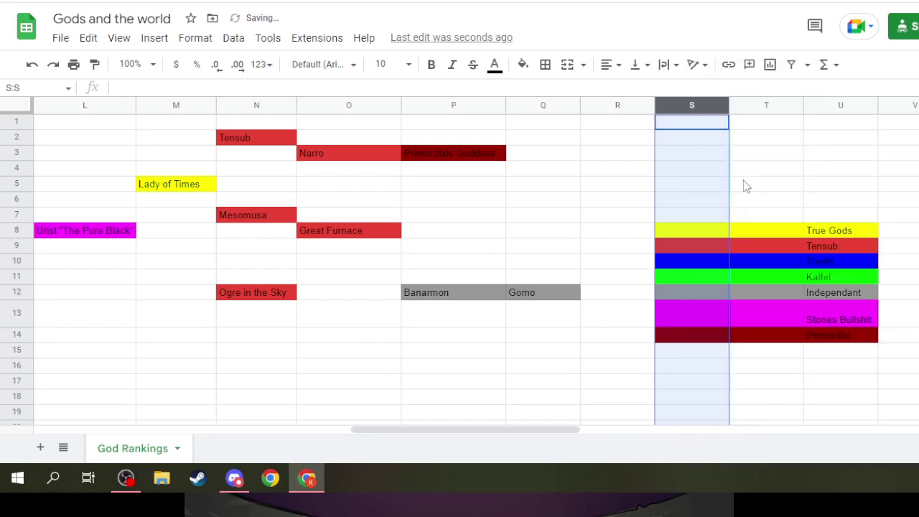
shift+click(776, 107)
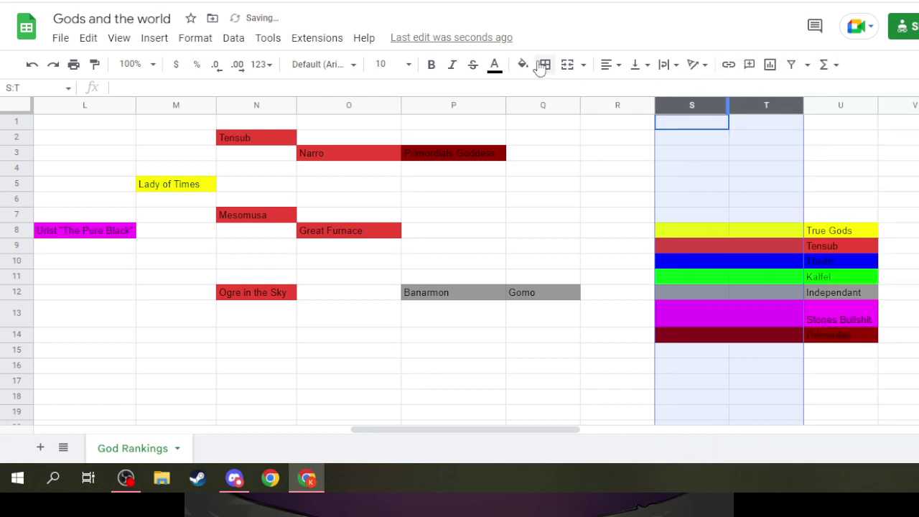
click(523, 65)
click(559, 94)
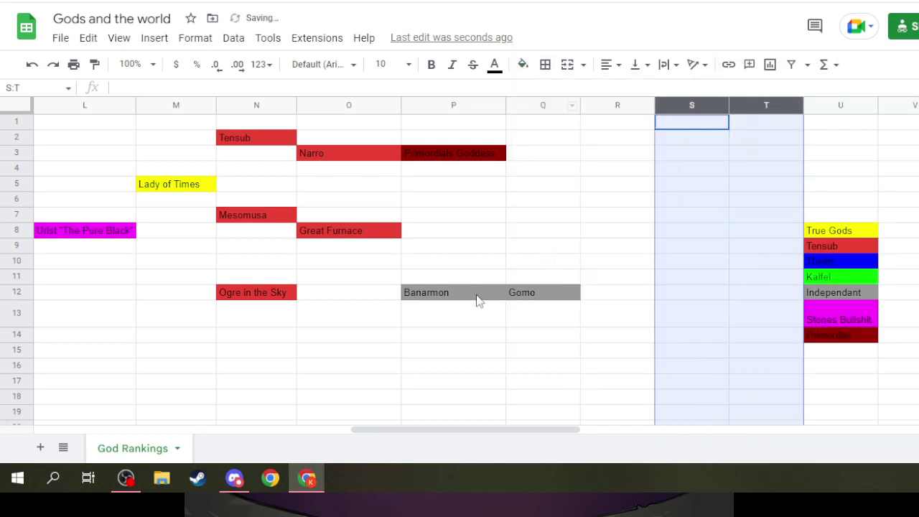
Step: Move the Banarmon and Gomo cells along row 12 to R12:S12
drag(478, 294, 722, 293)
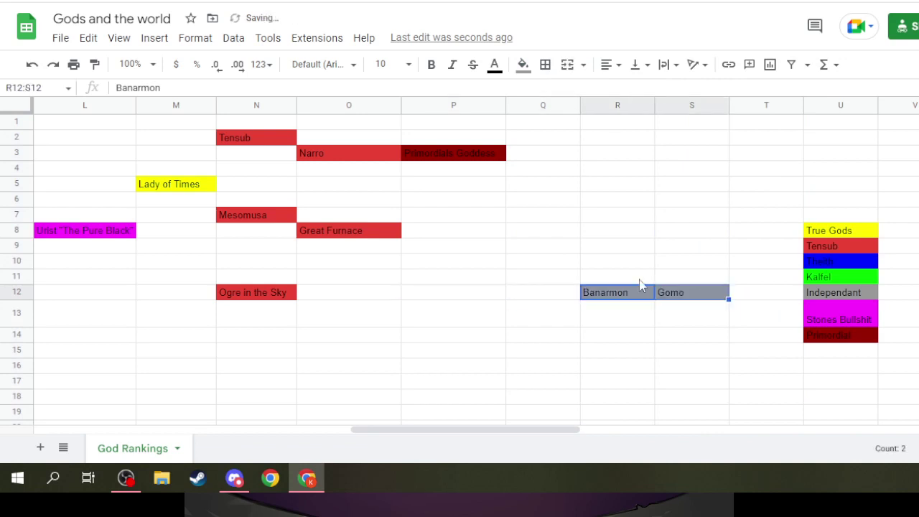
click(526, 185)
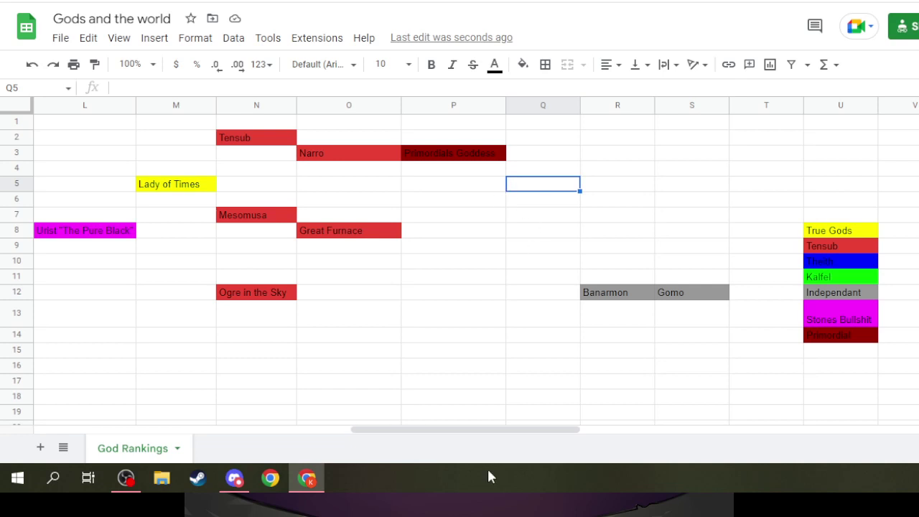
drag(547, 431, 492, 436)
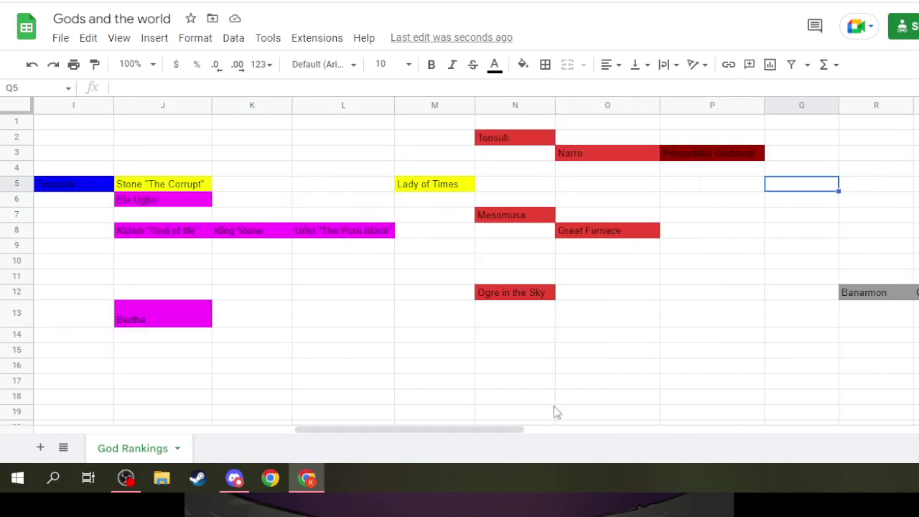
click(796, 203)
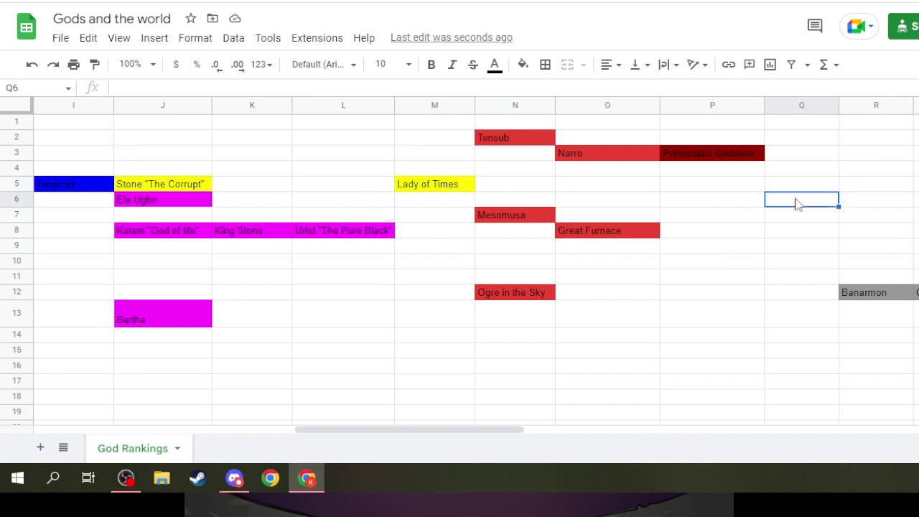
text(The Luci)
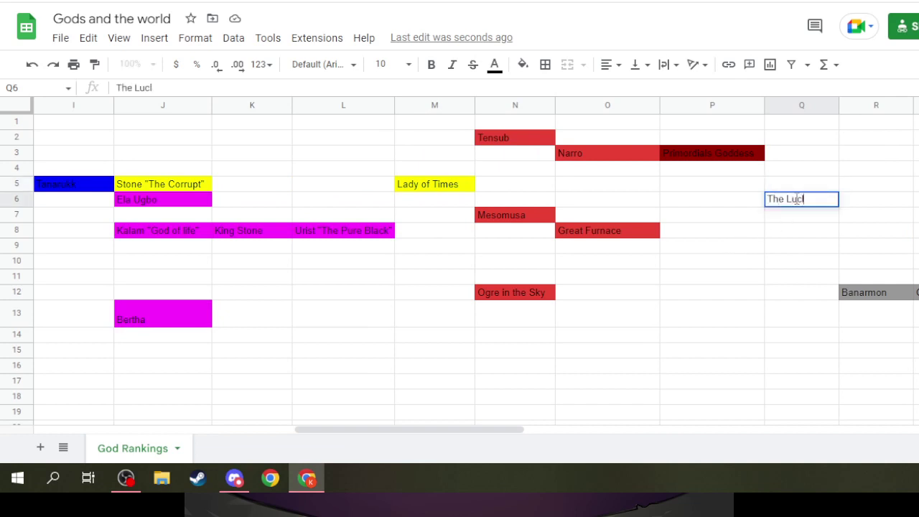
text(y)
key(BackSpace)
key(BackSpace)
key(BackSpace)
key(BackSpace)
key(BackSpace)
key(BackSpace)
key(BackSpace)
key(BackSpace)
key(BackSpace)
Step: Enter "The Lucky" in cell Q5 and fill it with the dark red berry of the Primordial group
click(809, 186)
text(T)
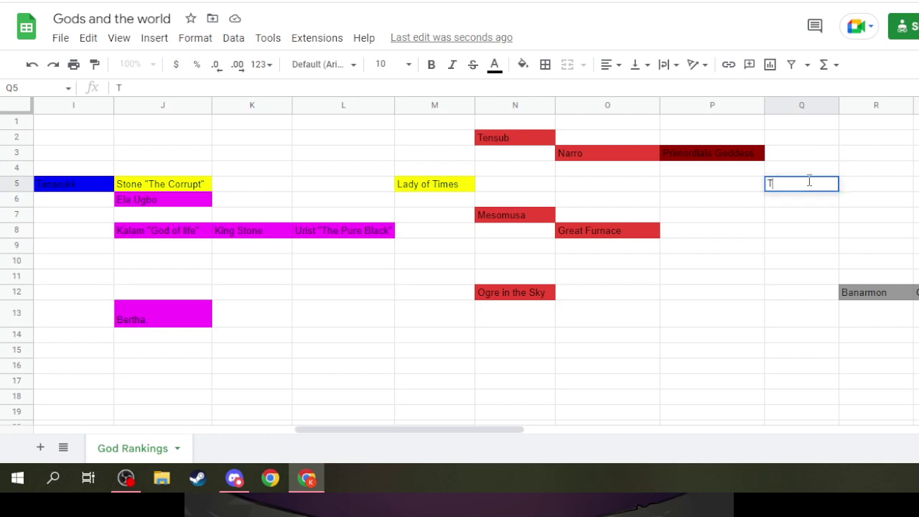
text(he Lucky)
key(Return)
click(791, 188)
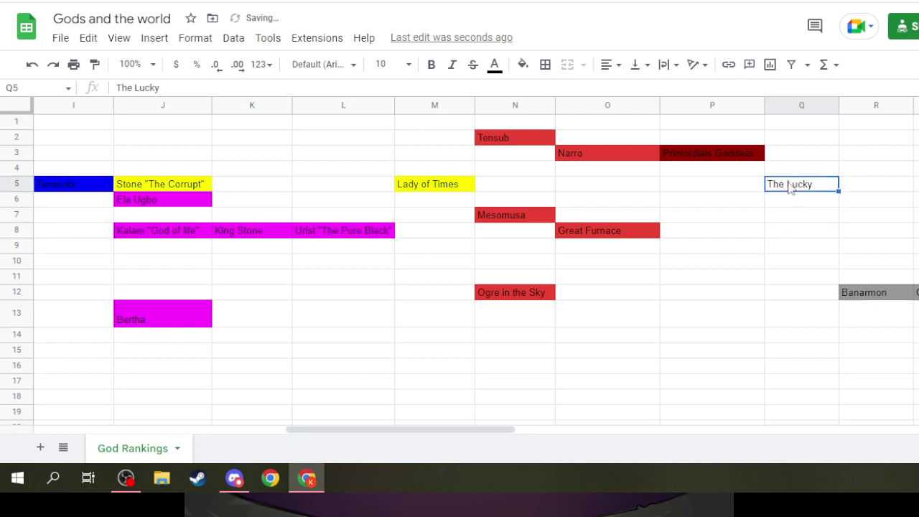
click(523, 64)
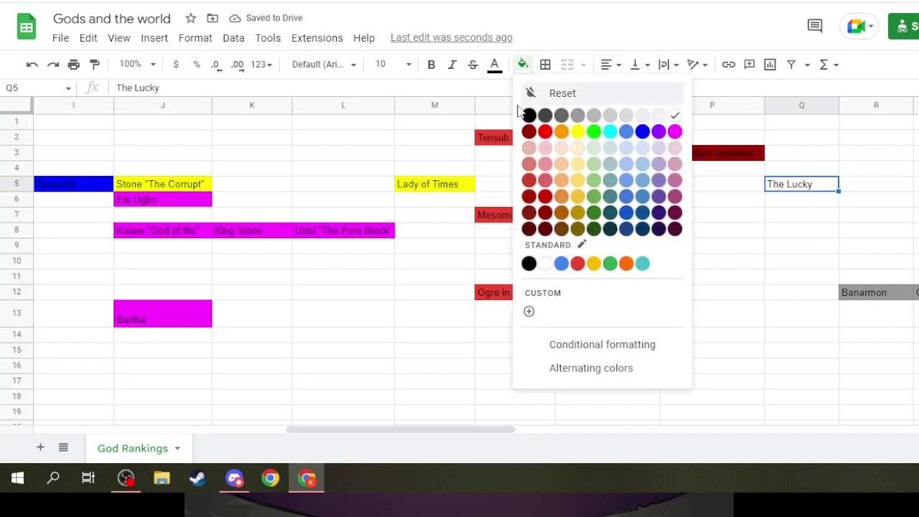
click(533, 136)
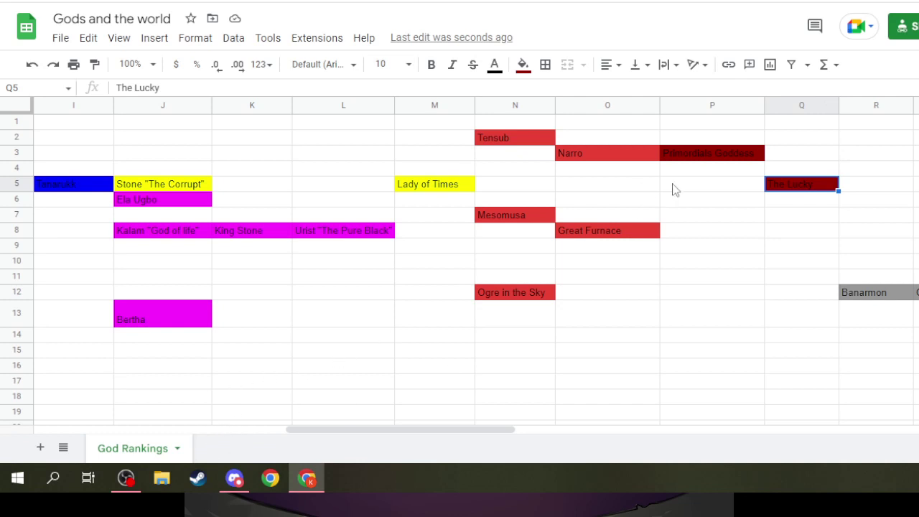
Step: Enter "The Stolen" in cell N4 and fill it with the red of the Tensub group
click(524, 184)
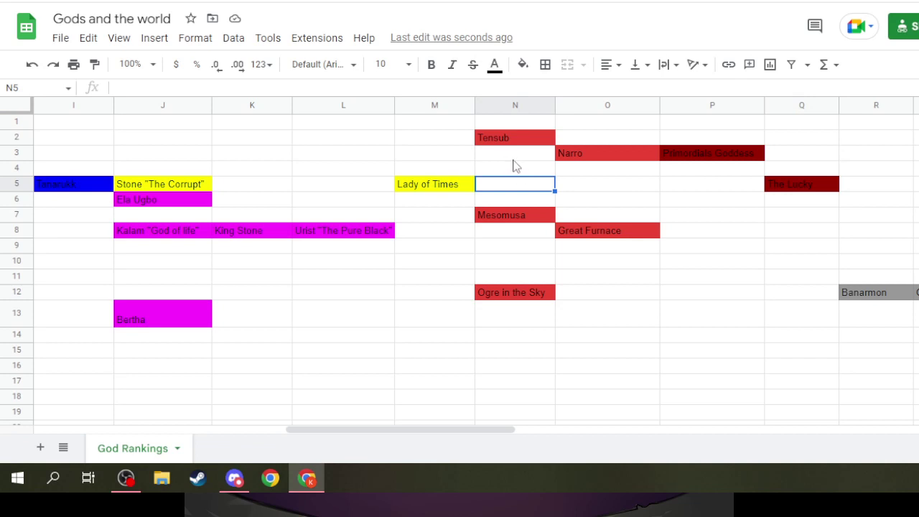
click(507, 170)
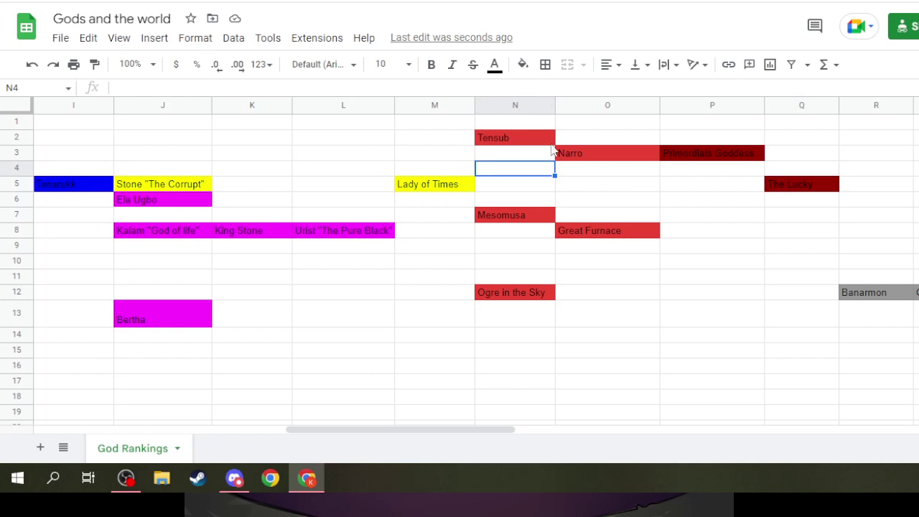
text(The Stolen)
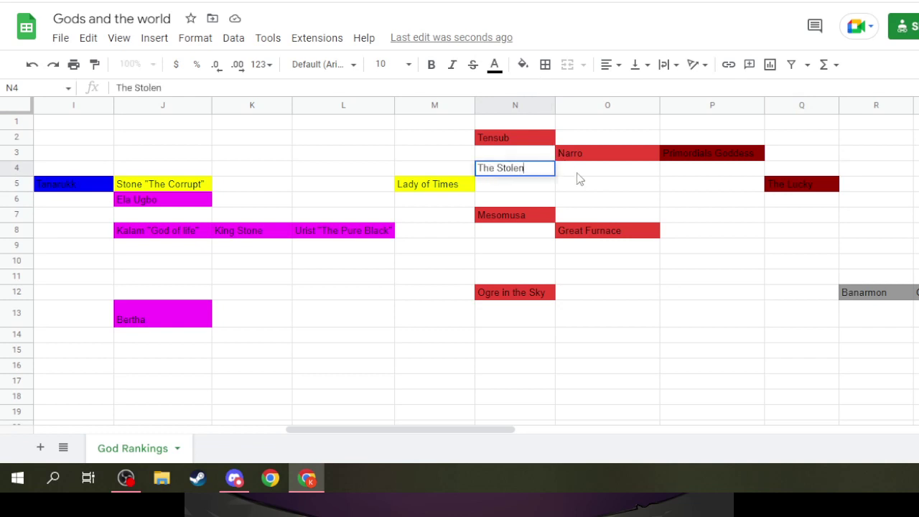
key(Tab)
key(shift+Tab)
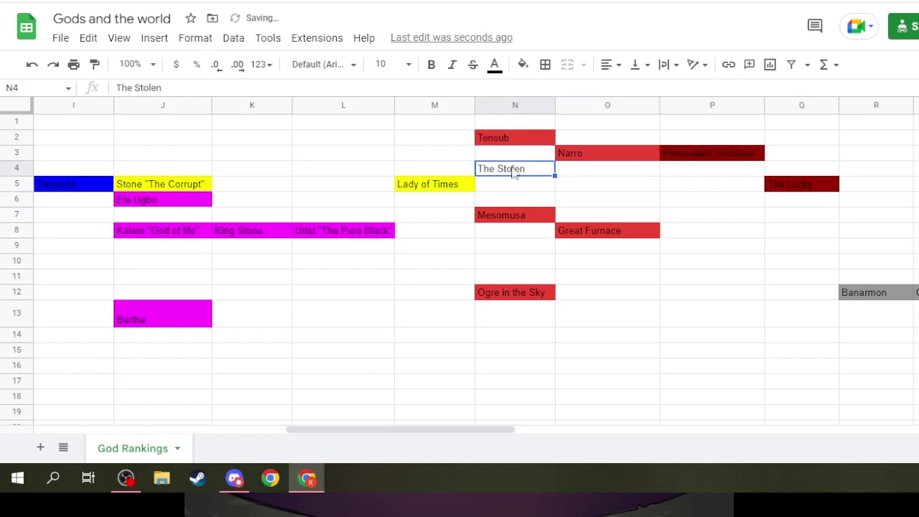
click(522, 63)
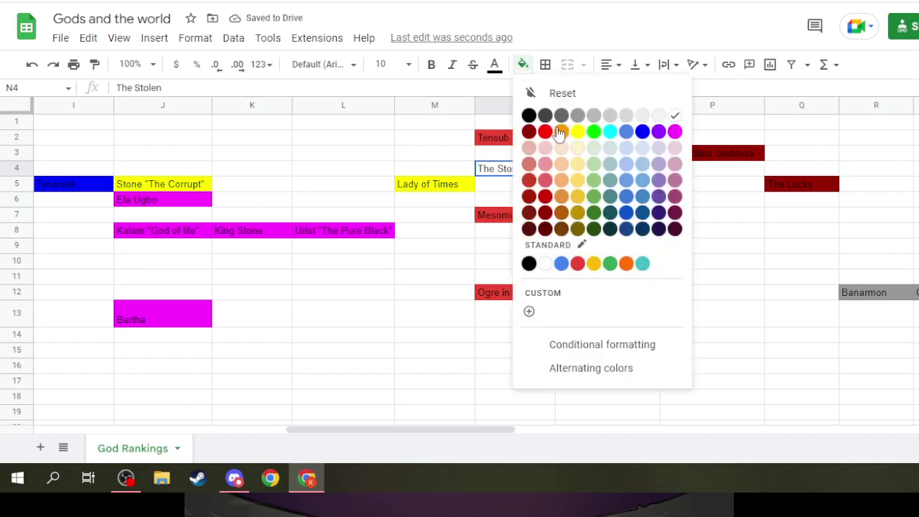
click(577, 263)
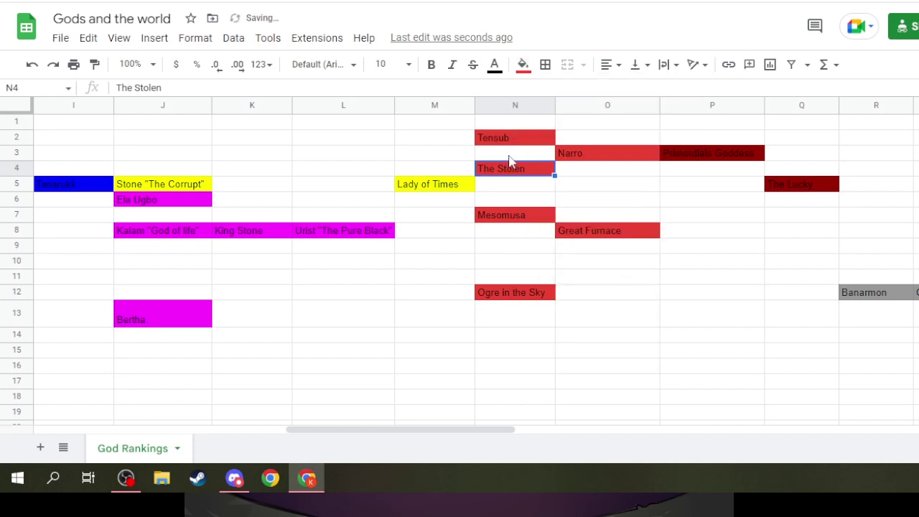